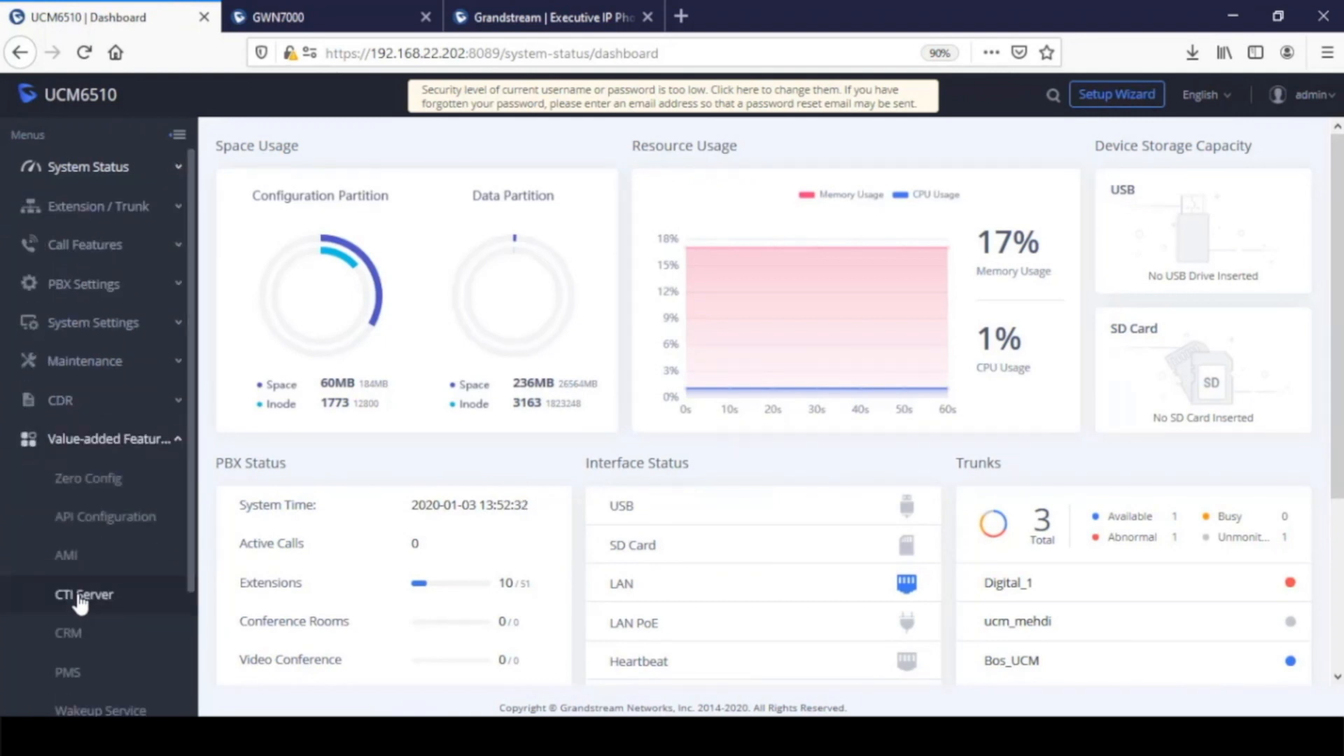
# Open the Zero Config page and look through the list of devices
pyautogui.click(85, 483)
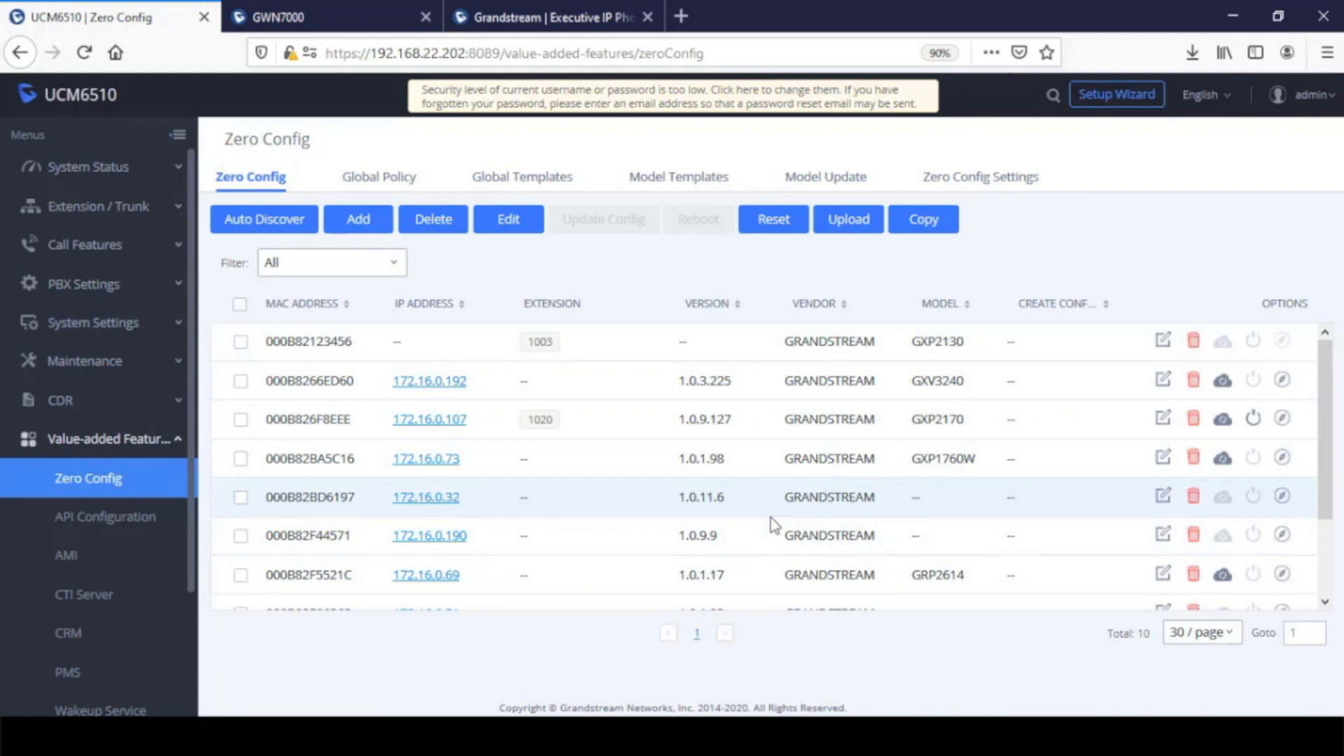
pyautogui.scroll(-3, 750, 516)
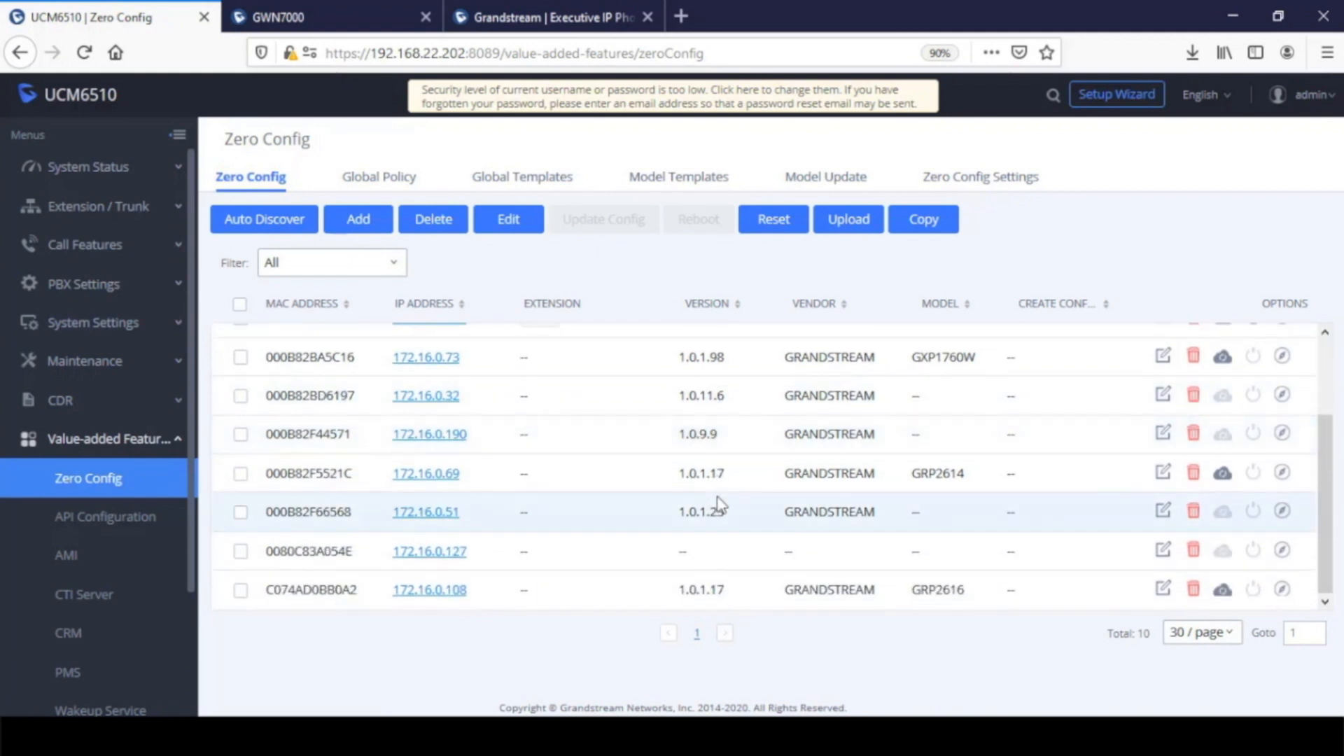
pyautogui.scroll(1, 719, 503)
pyautogui.scroll(2, 720, 503)
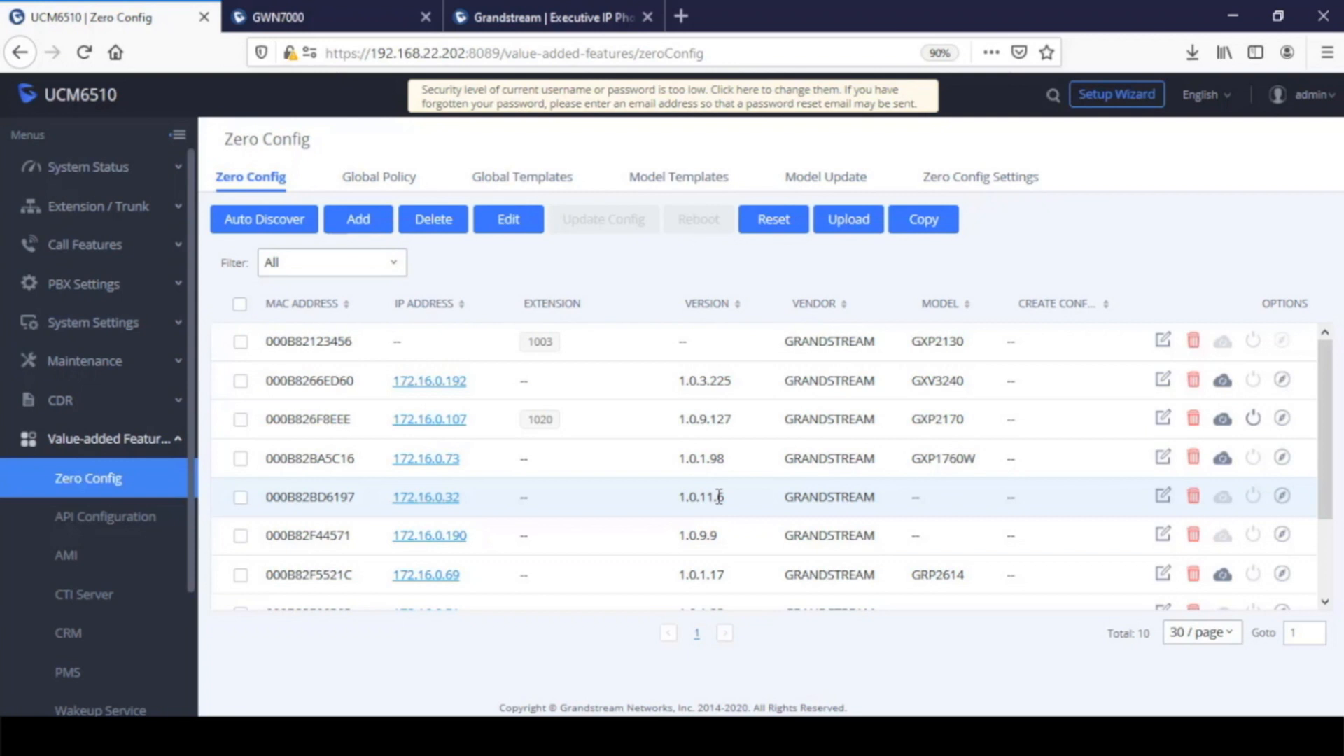
# Auto-discover the device at 172.16.0.120 with the ARP scan method and view the scan results
pyautogui.click(282, 229)
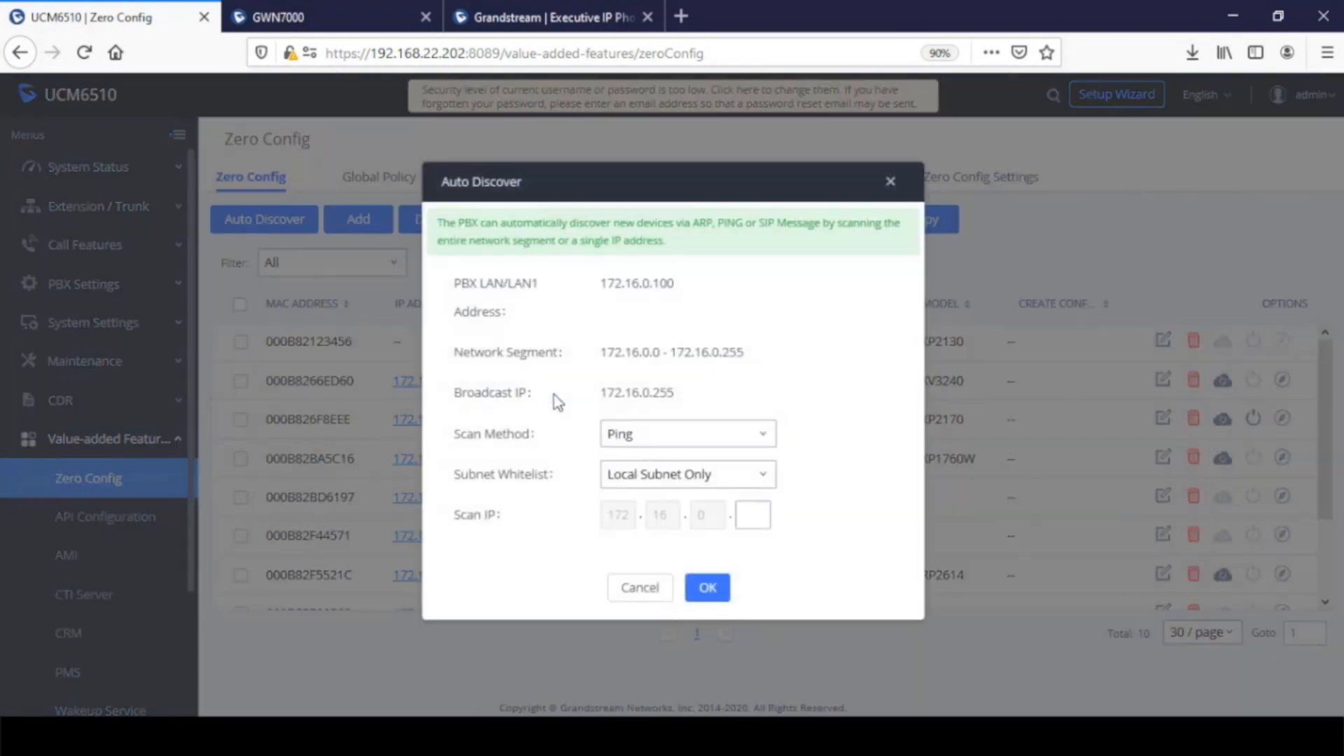
pyautogui.click(754, 518)
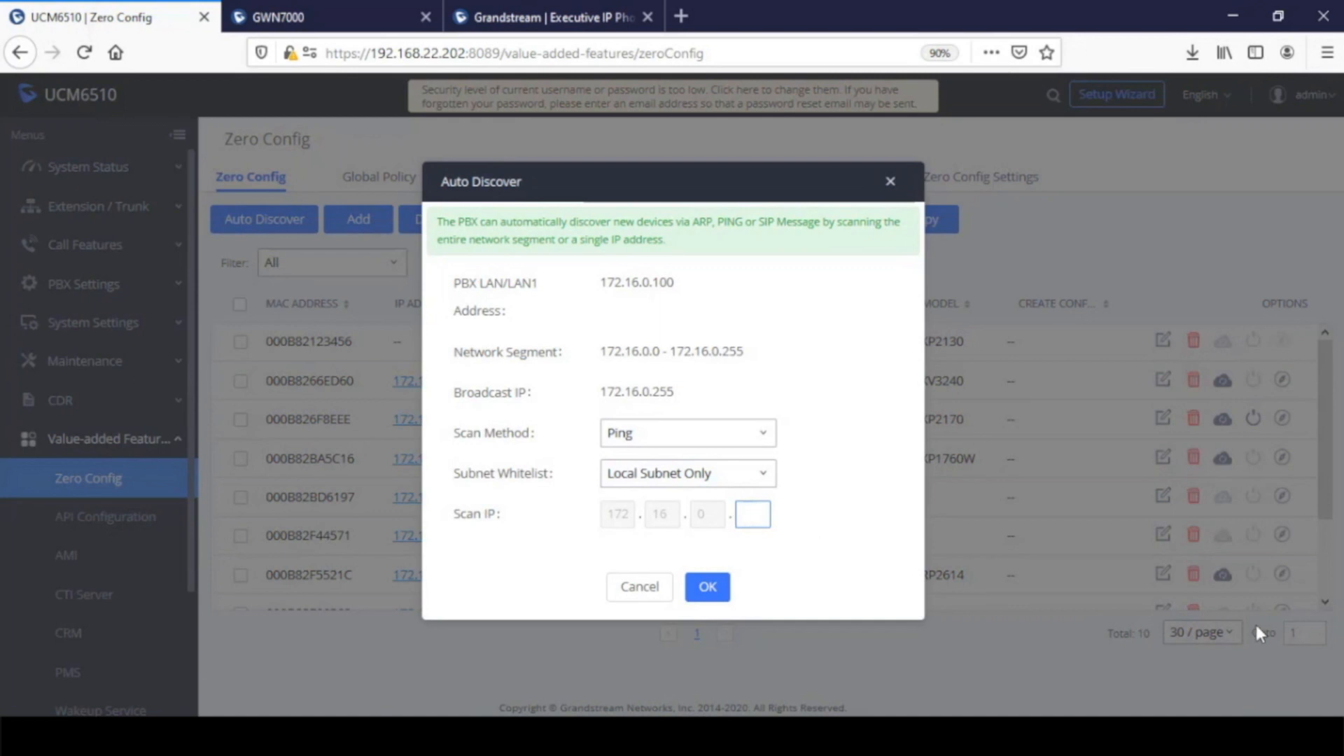
pyautogui.click(714, 438)
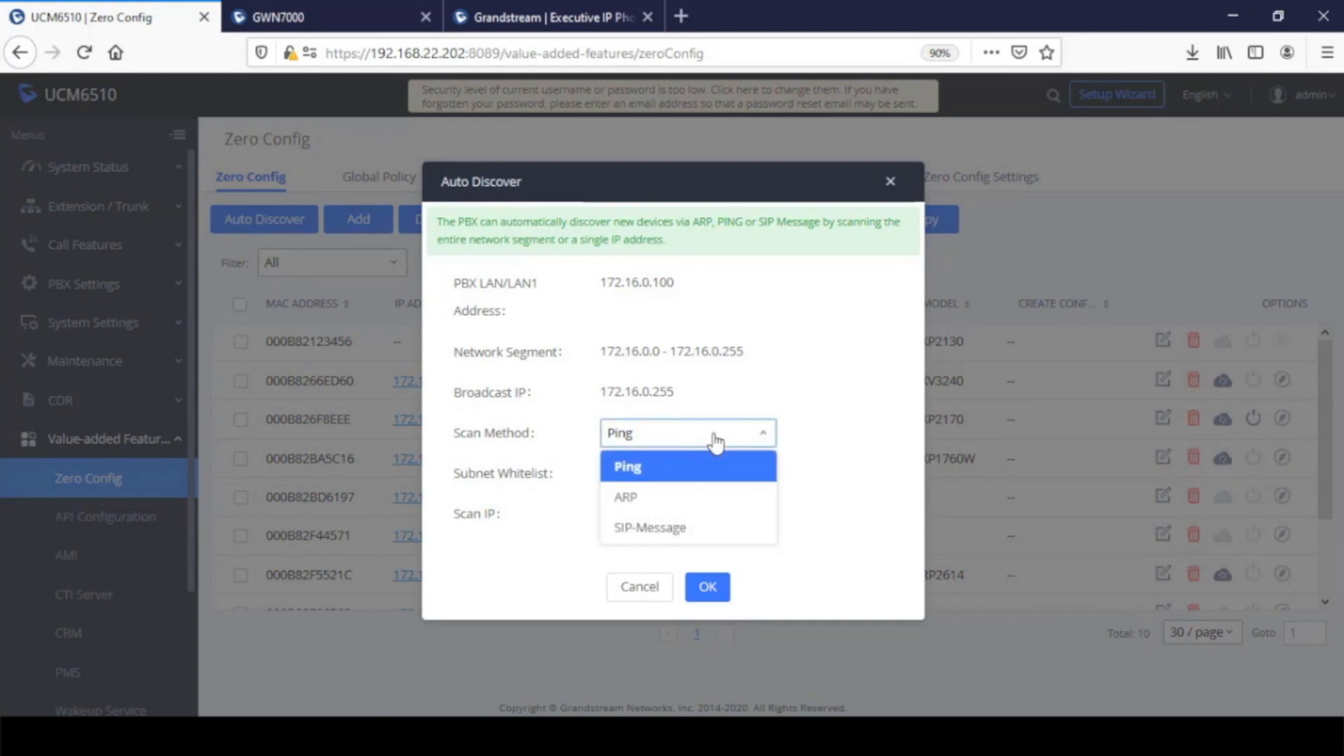
pyautogui.click(655, 532)
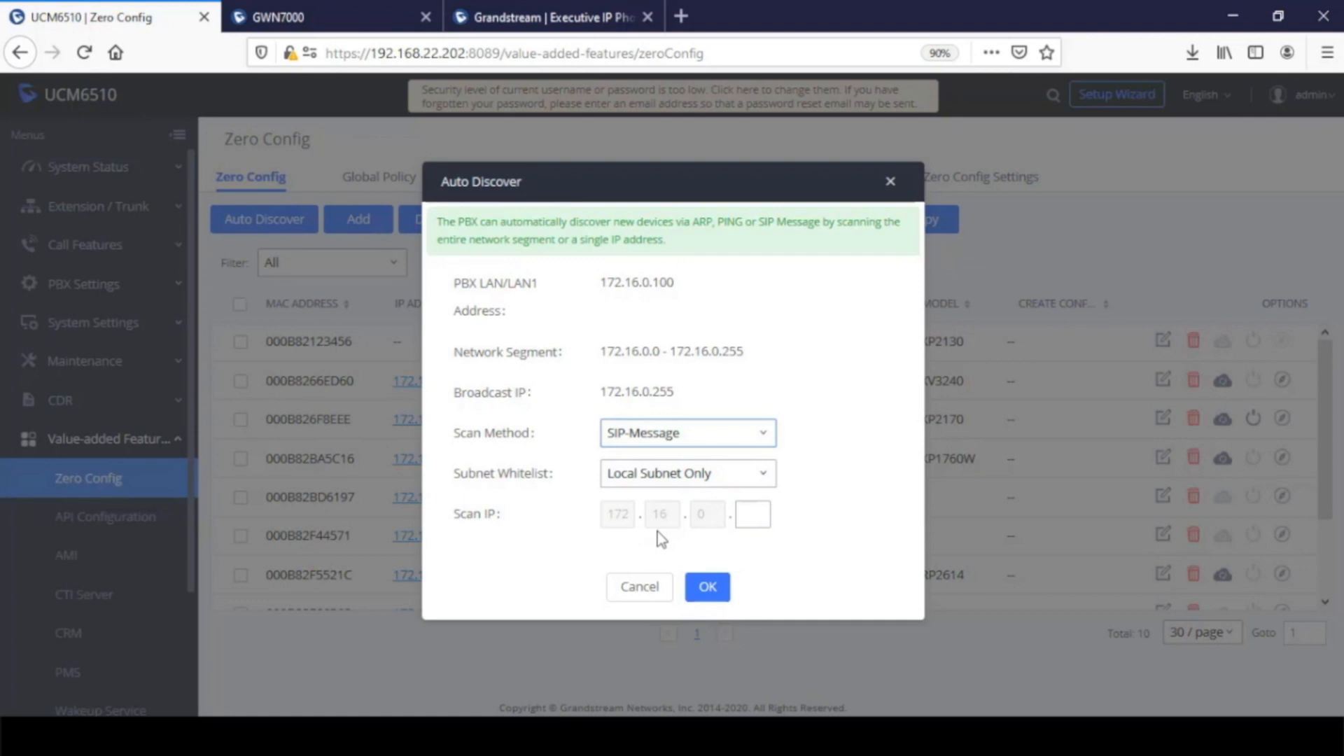
pyautogui.click(656, 441)
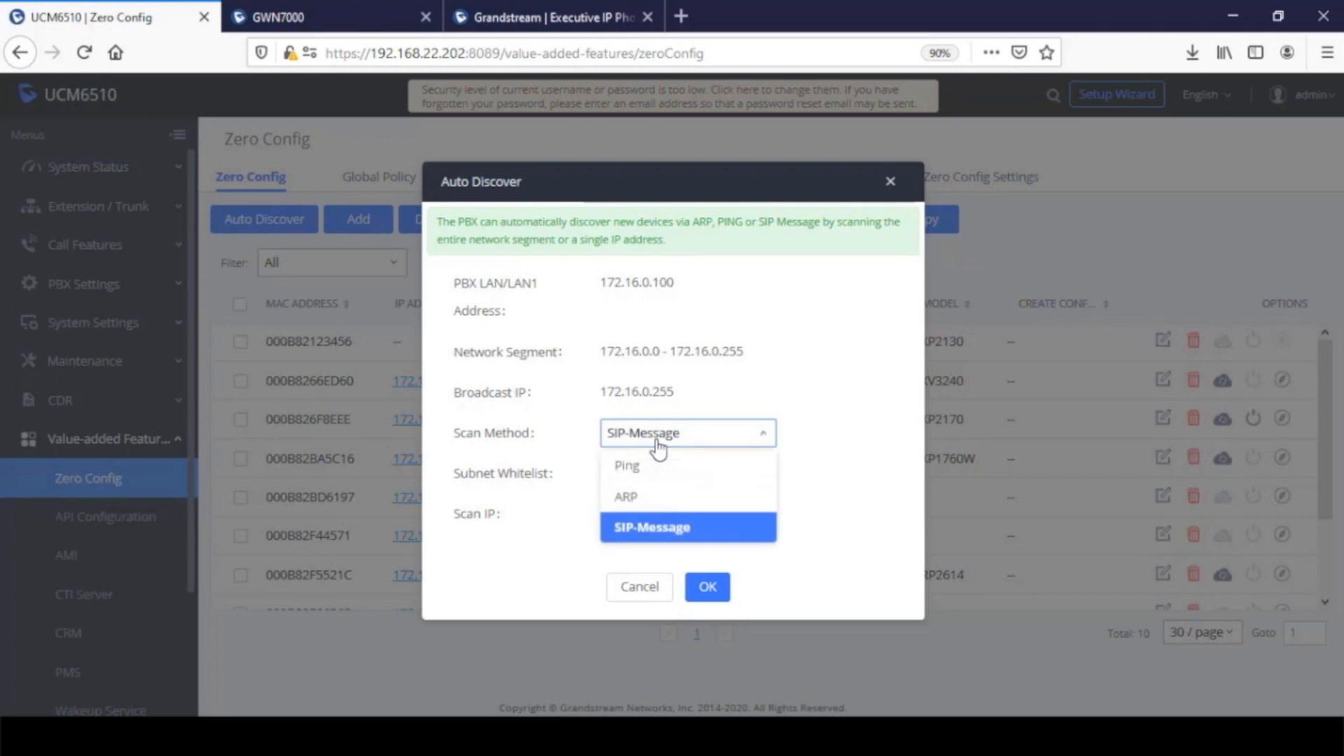
pyautogui.click(642, 496)
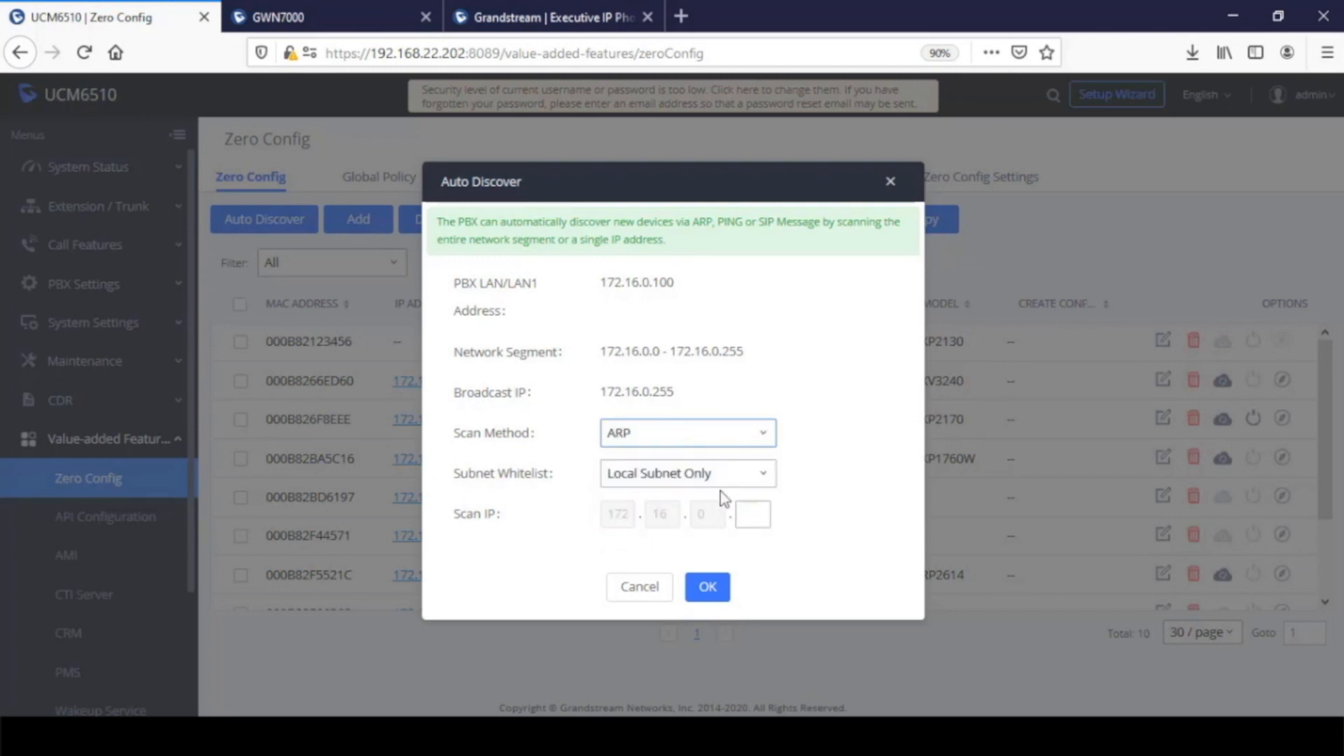
pyautogui.click(757, 511)
pyautogui.write('120')
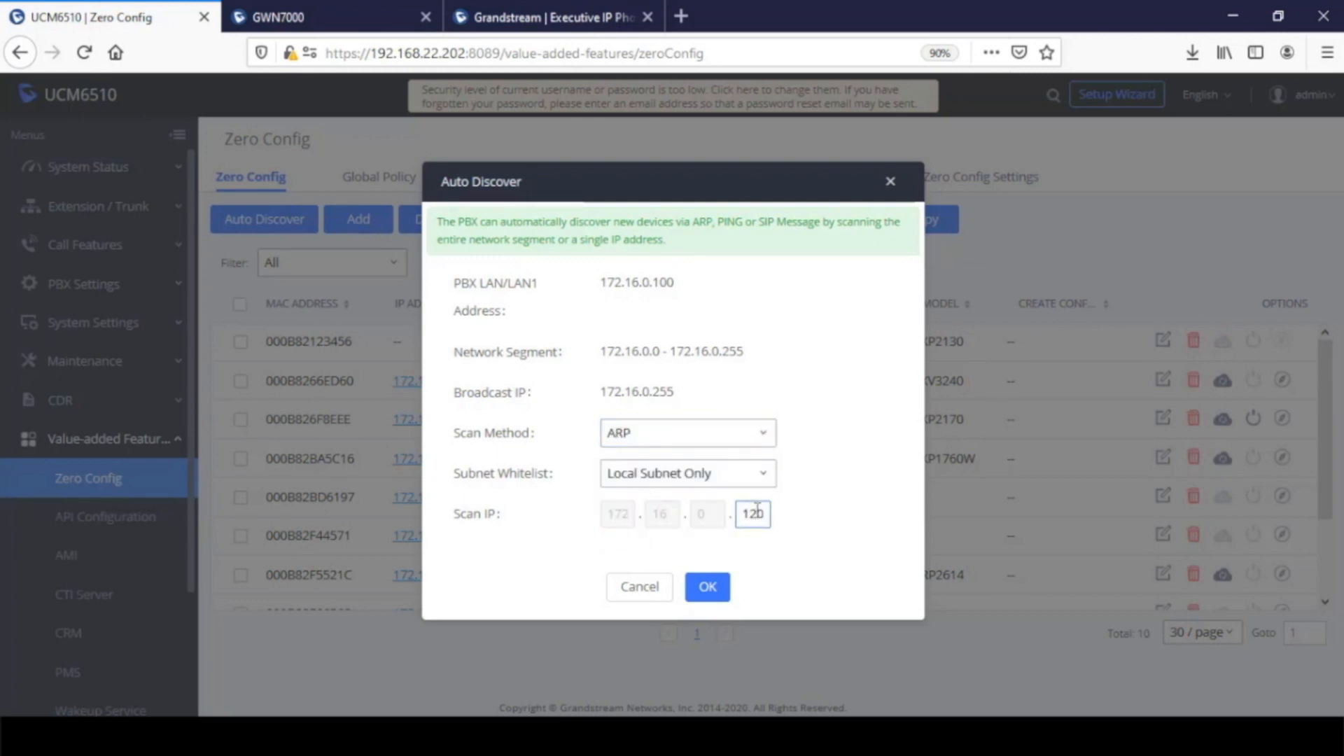
pyautogui.click(707, 584)
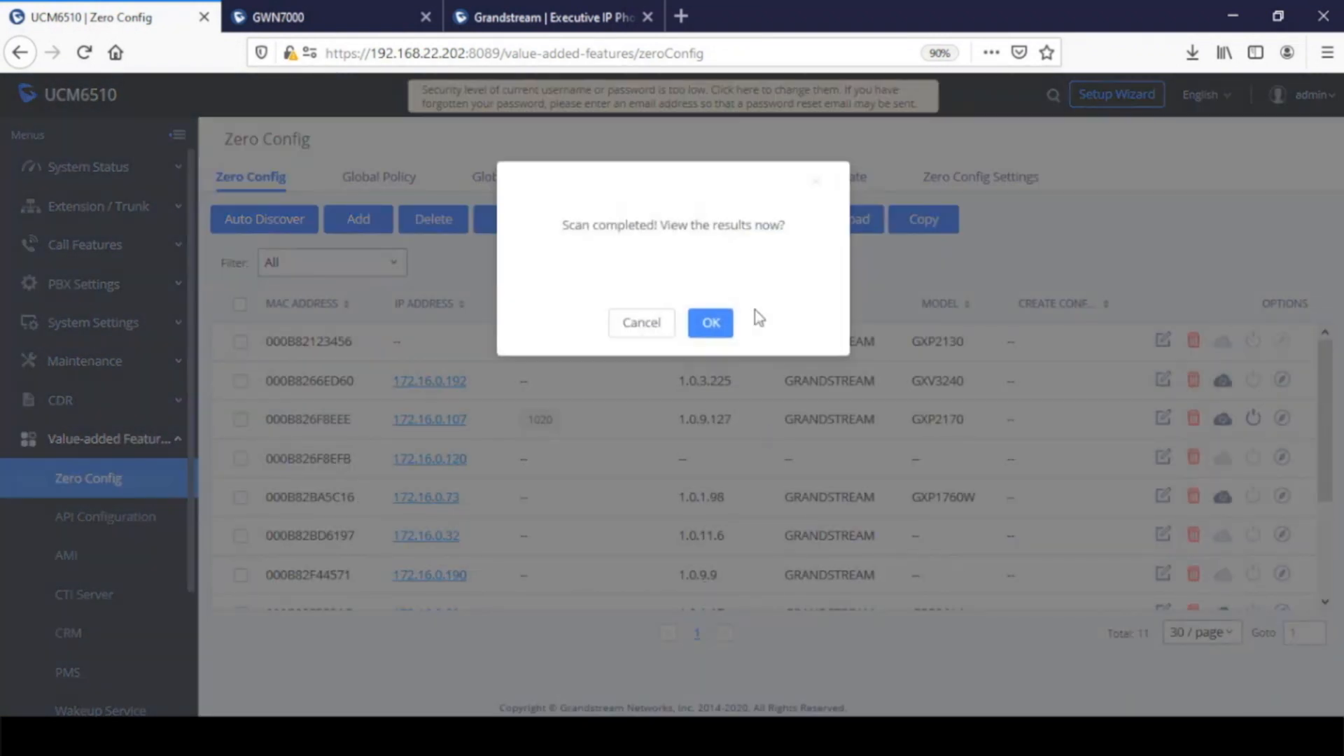
pyautogui.click(709, 326)
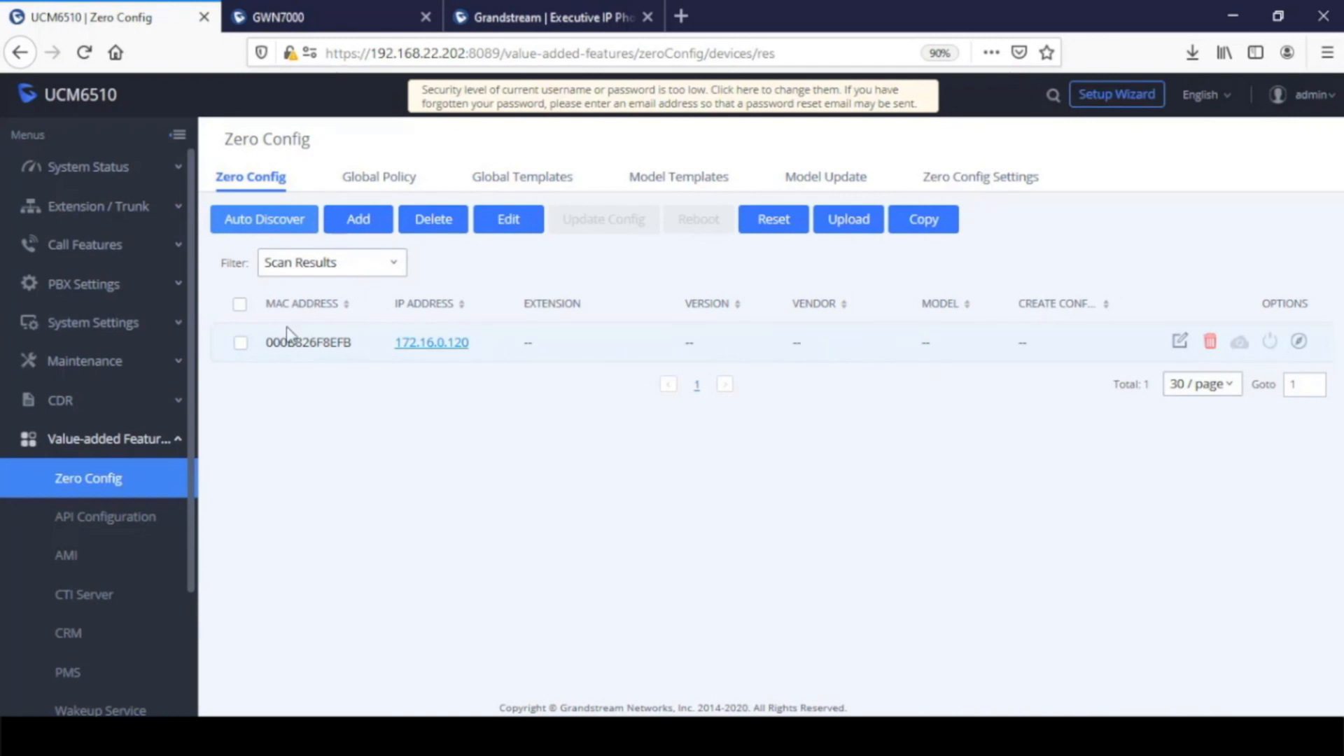
# Delete the discovered device 000B826F8EFB from the scan results
pyautogui.click(241, 343)
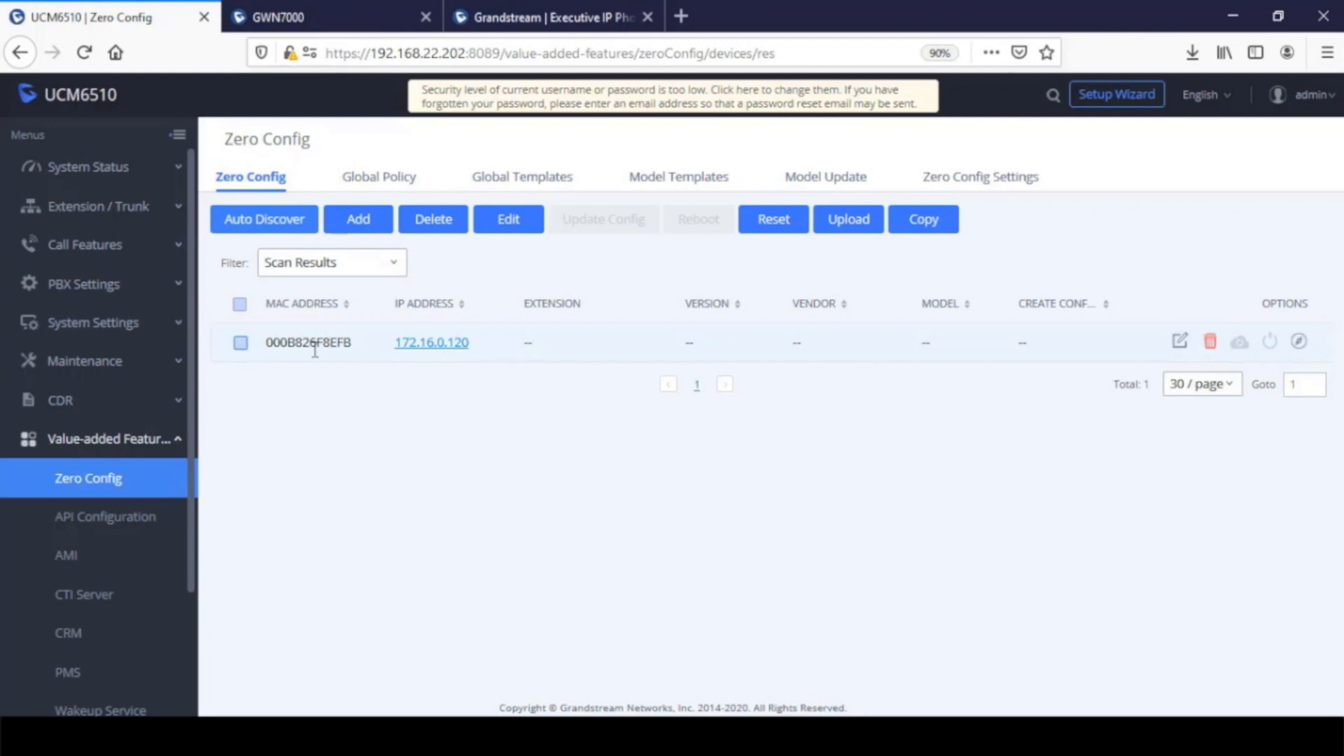
pyautogui.click(1209, 342)
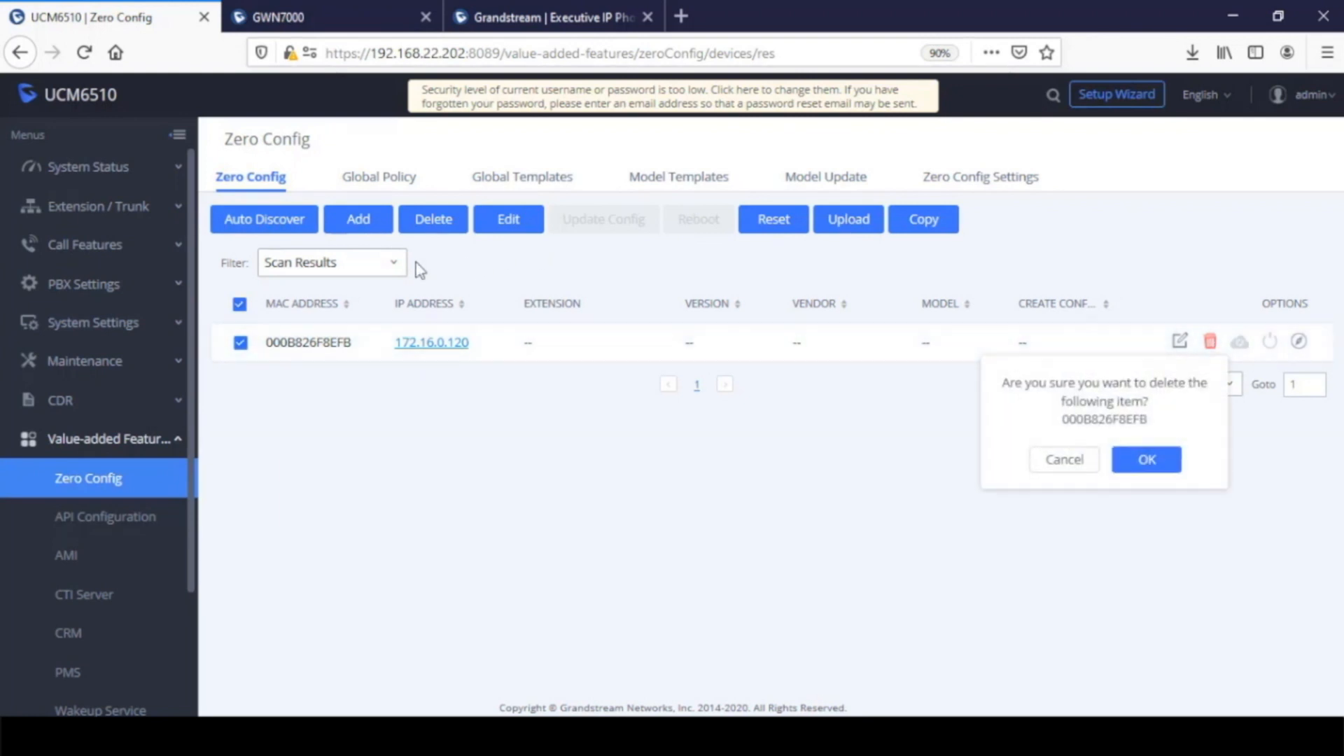
pyautogui.click(1147, 462)
pyautogui.click(346, 264)
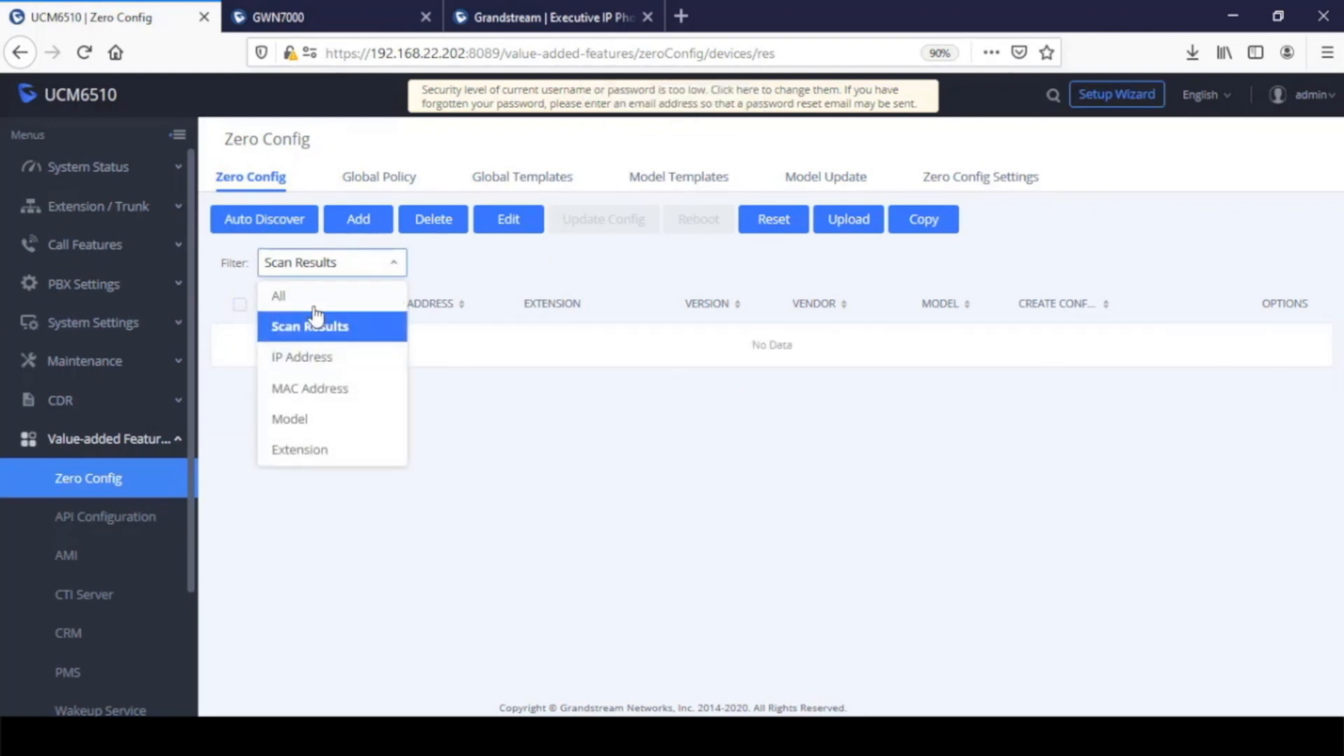
# Auto-discover the device at 172.16.0.120 with the SIP-Message scan method and view the scan results
pyautogui.click(289, 231)
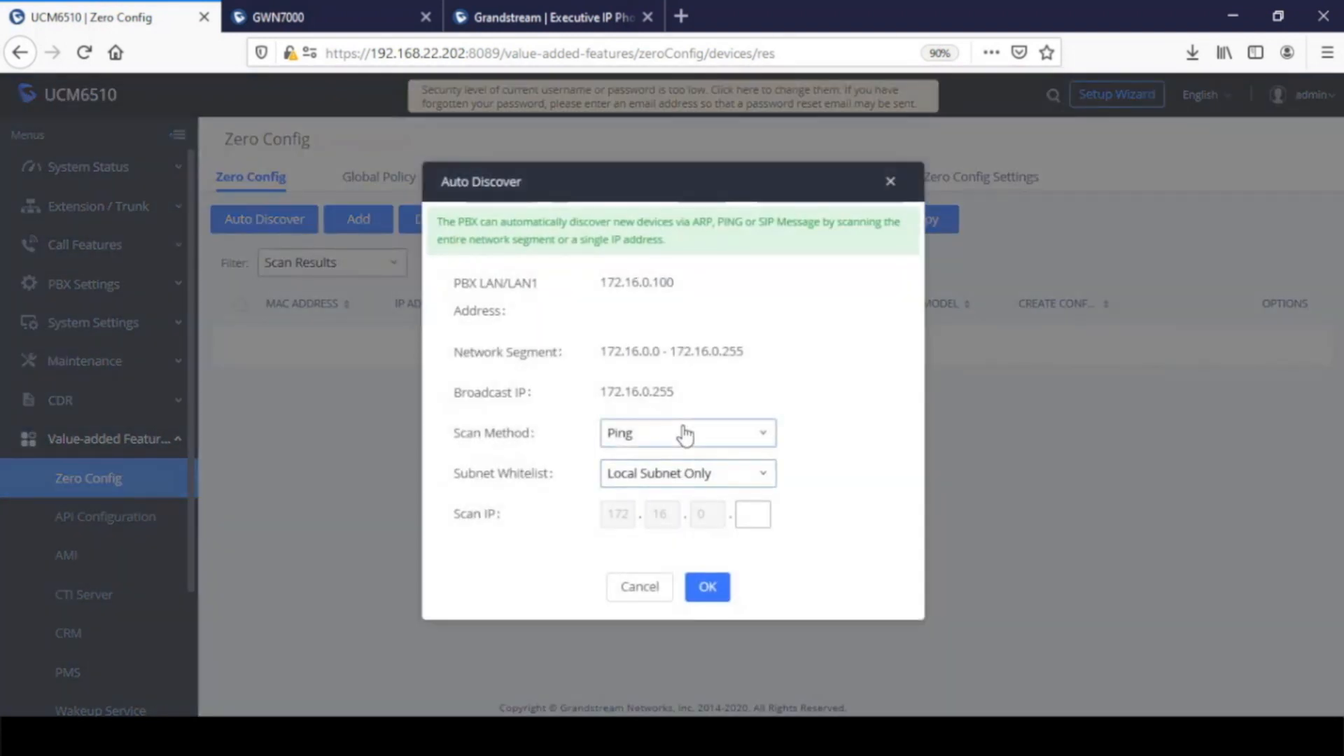
pyautogui.click(685, 434)
pyautogui.click(672, 531)
pyautogui.click(755, 518)
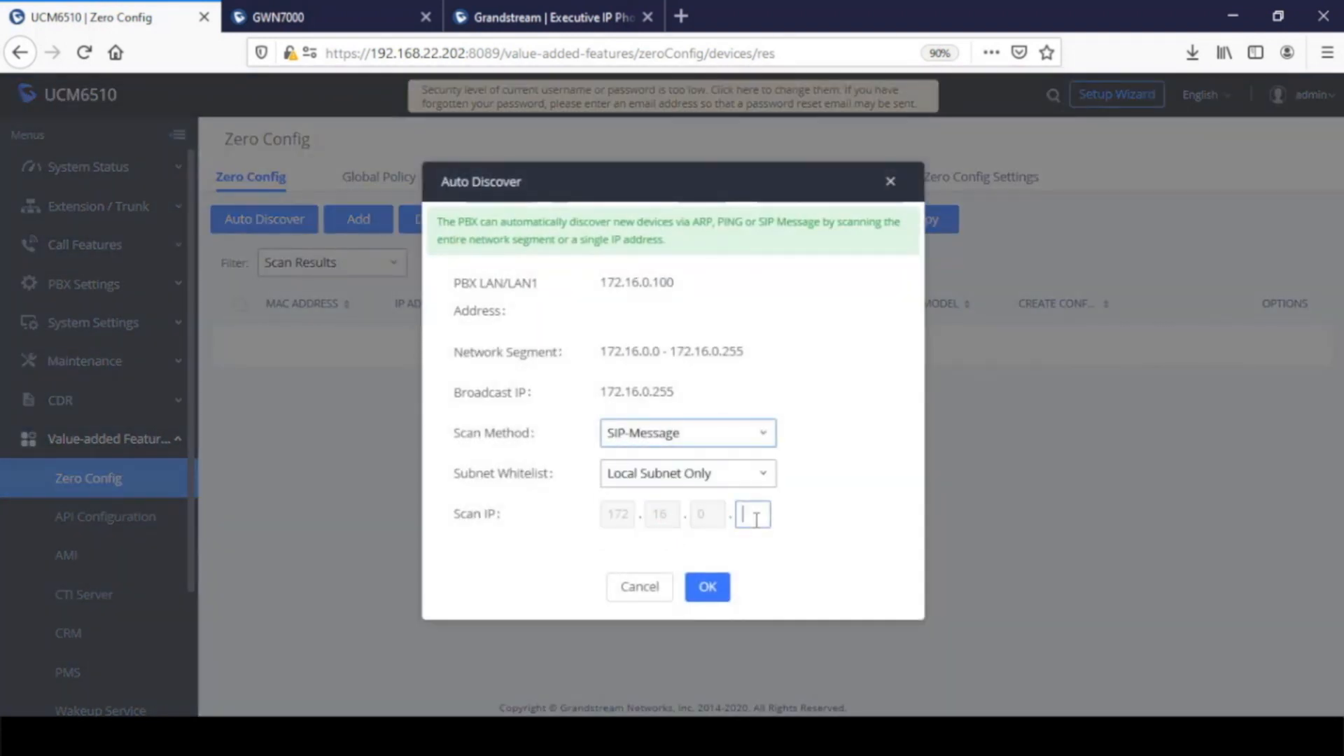
pyautogui.write('120')
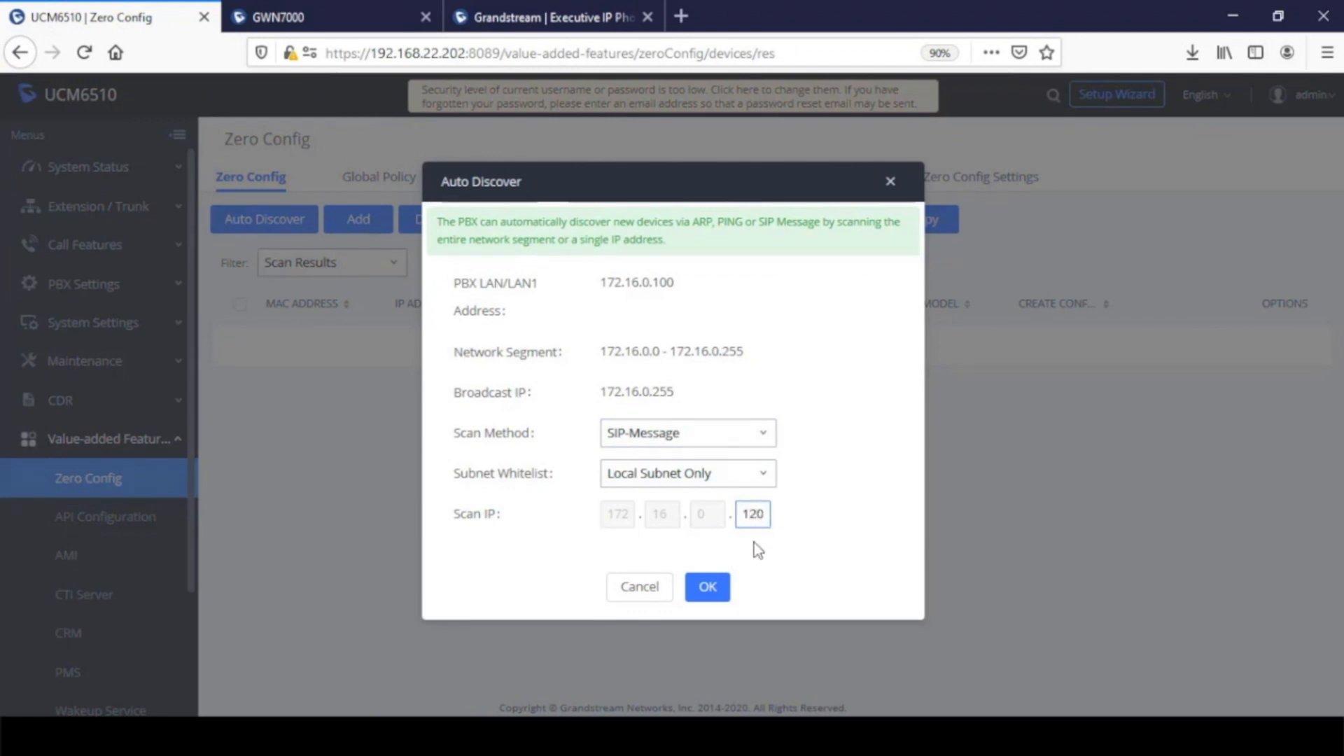
pyautogui.click(708, 586)
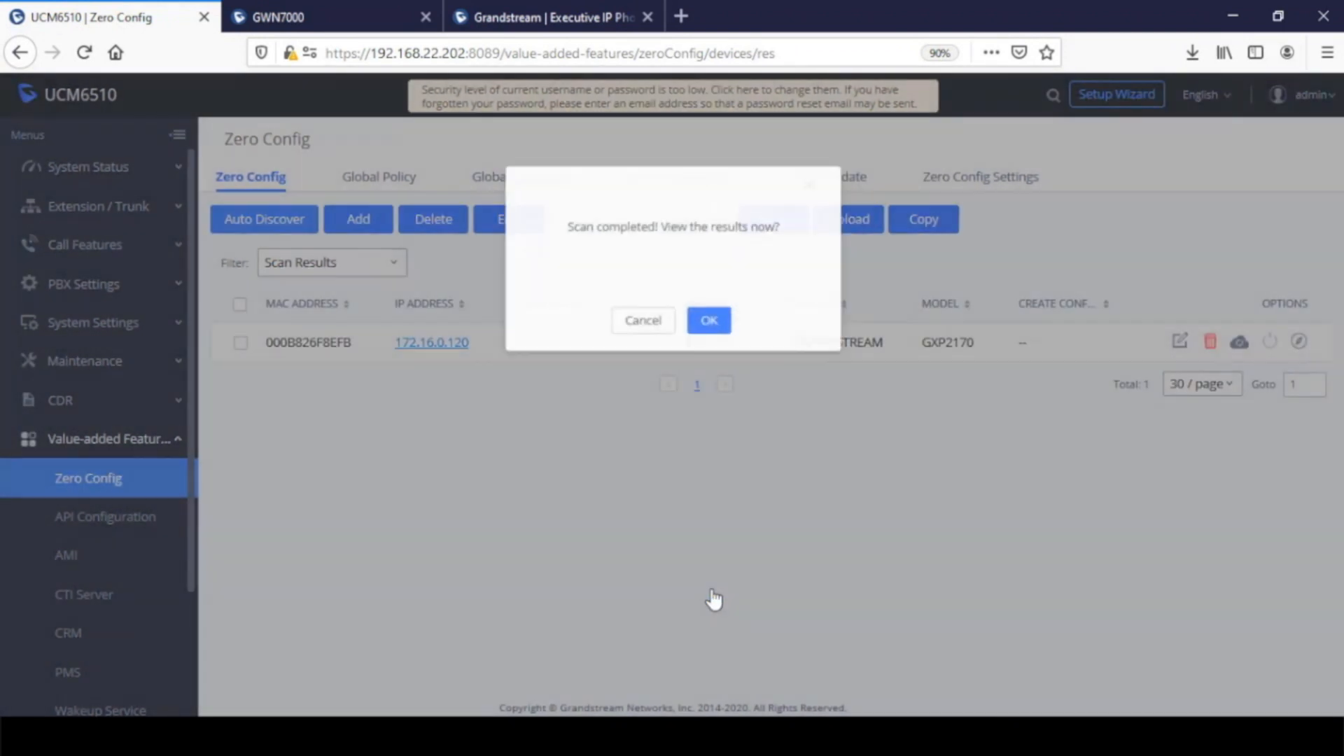
pyautogui.click(708, 322)
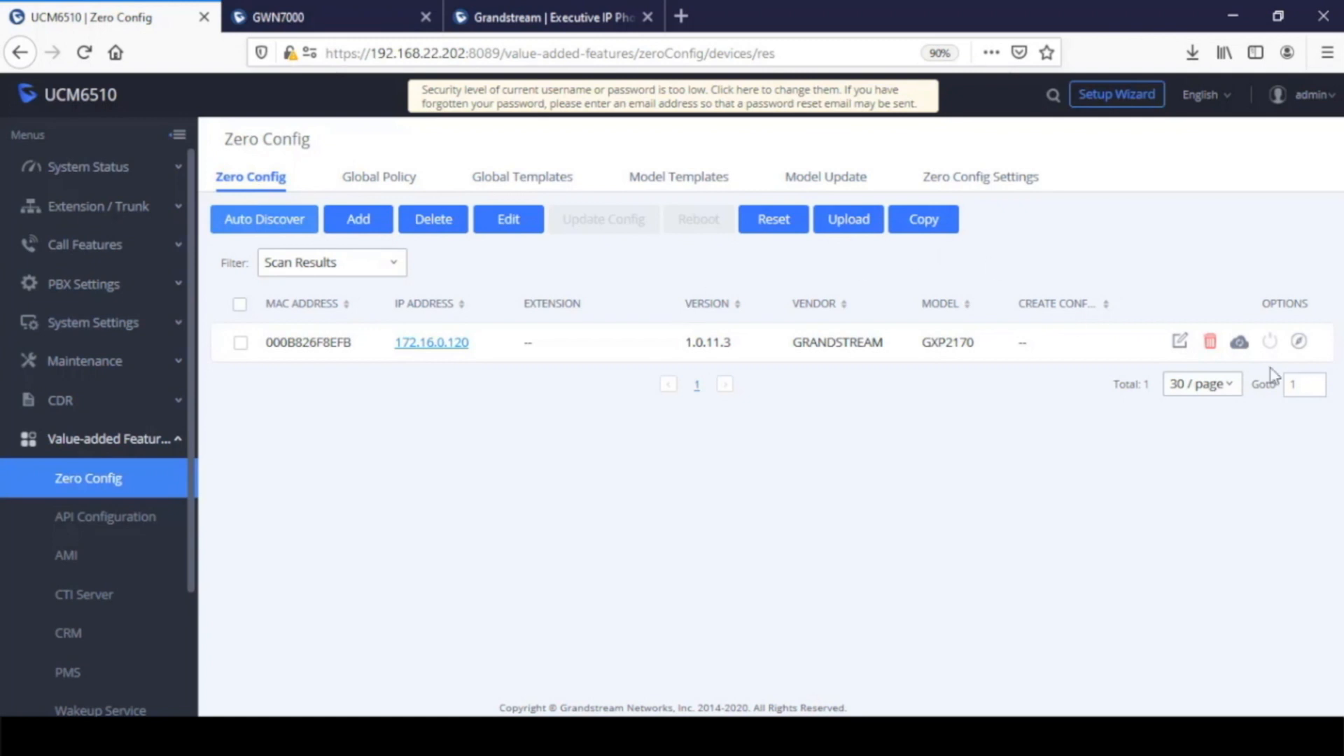
# Edit the discovered GXP2170, assign extension 1021 to its Account 1, and save the device
pyautogui.click(1180, 343)
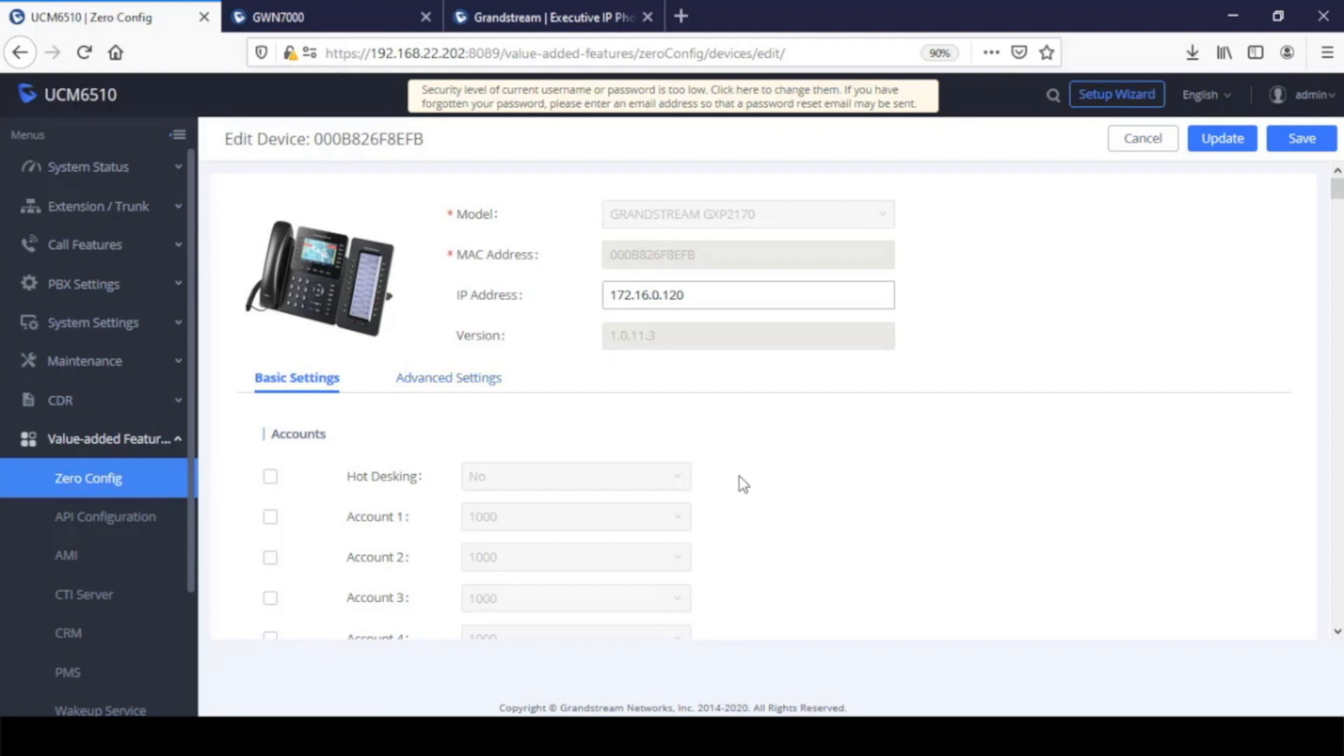
pyautogui.scroll(-3, 798, 477)
pyautogui.scroll(-14, 805, 479)
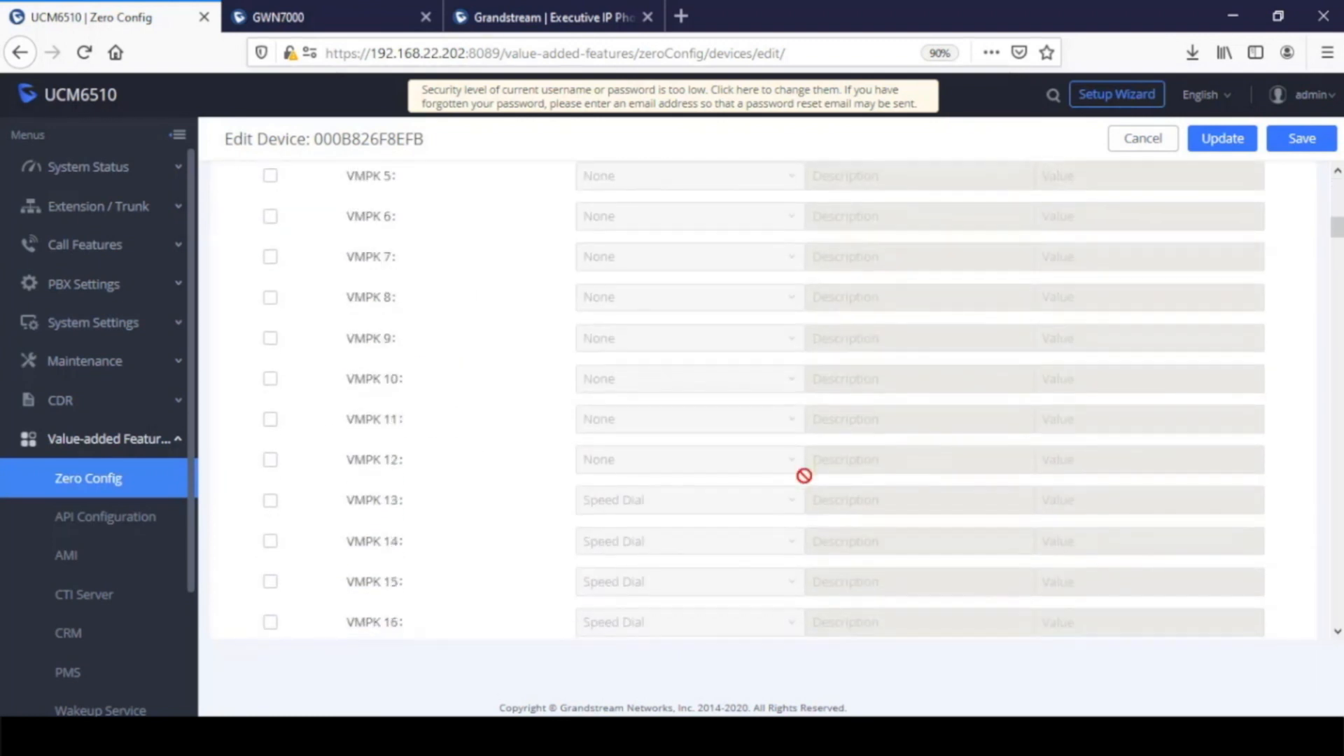
pyautogui.scroll(15, 354, 465)
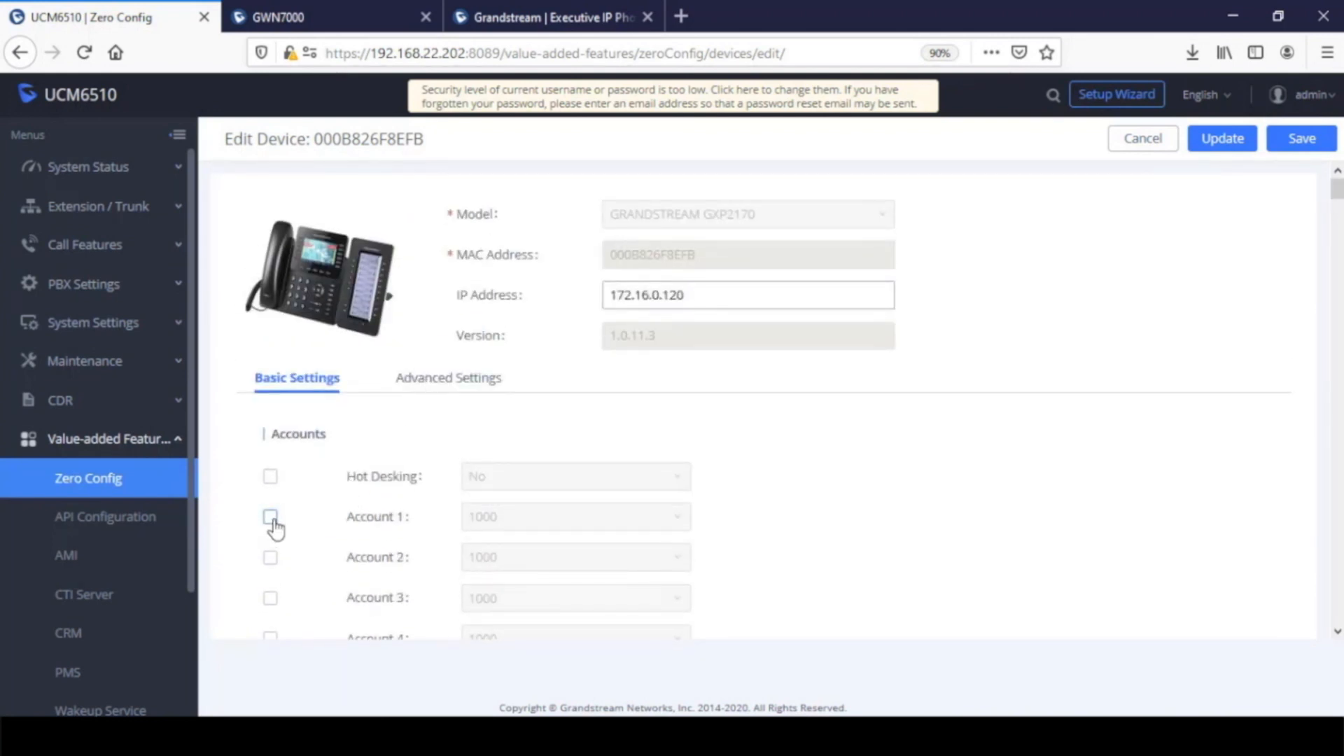
pyautogui.click(270, 516)
pyautogui.click(615, 518)
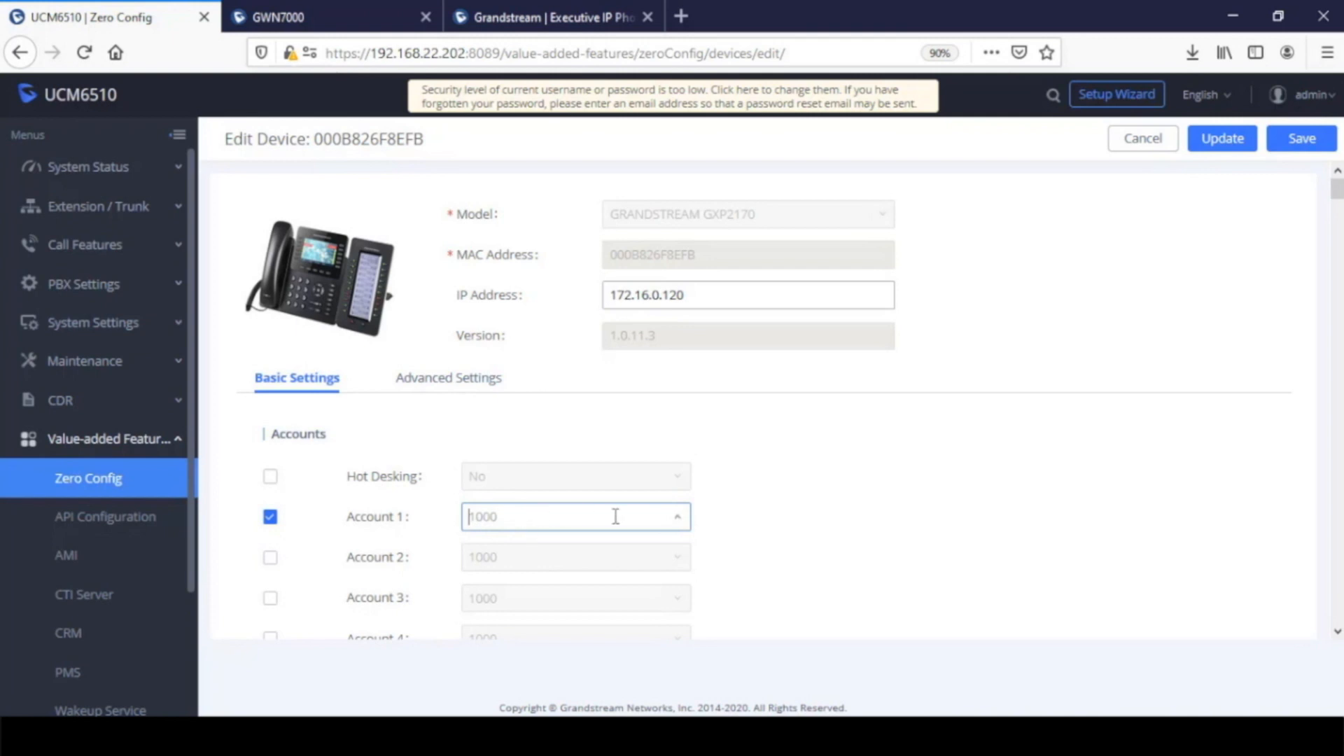
pyautogui.scroll(-3, 617, 456)
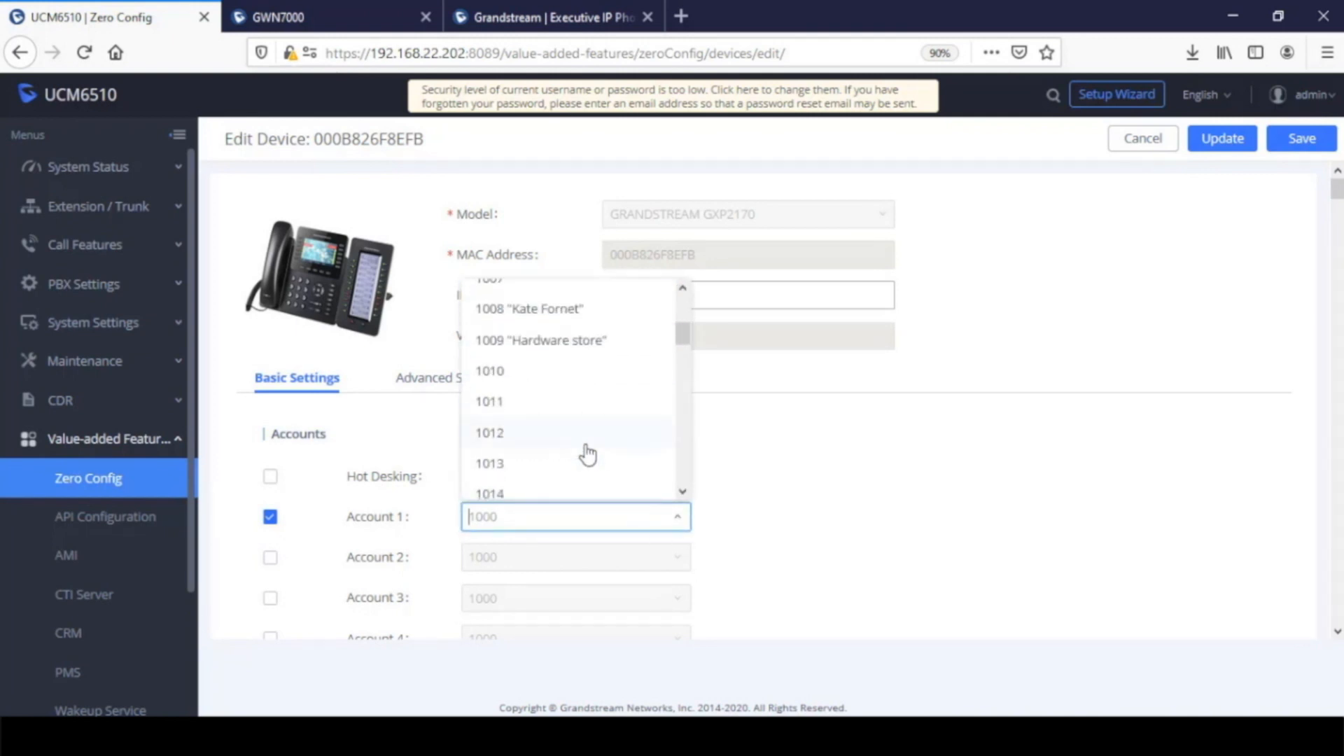
pyautogui.scroll(-3, 585, 455)
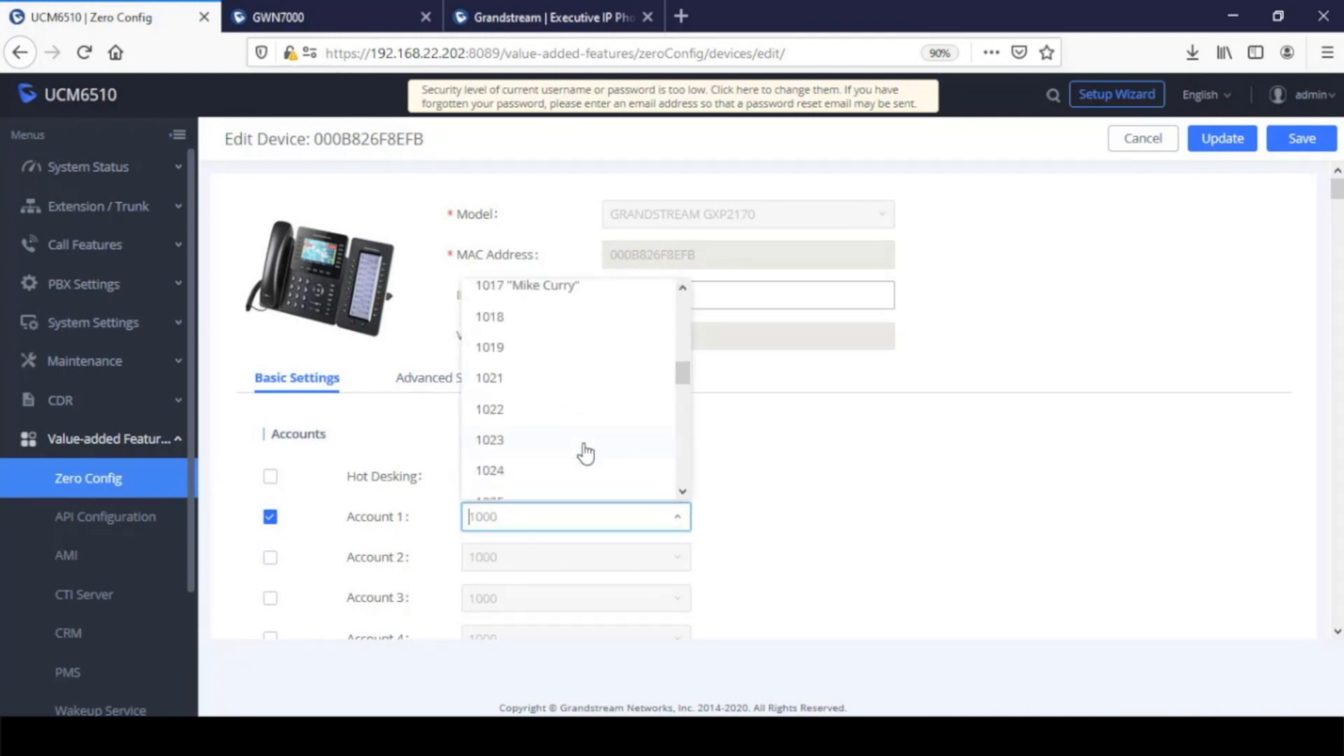
pyautogui.click(498, 382)
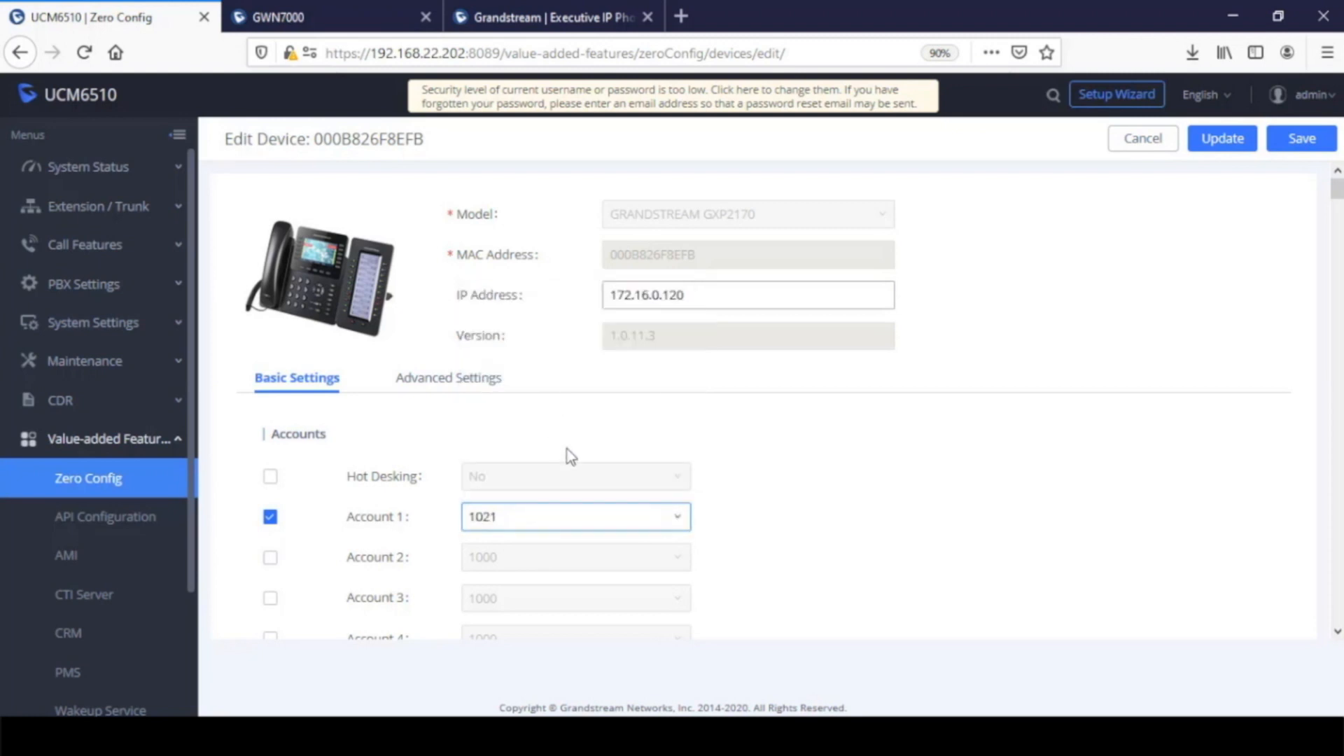
pyautogui.click(1305, 143)
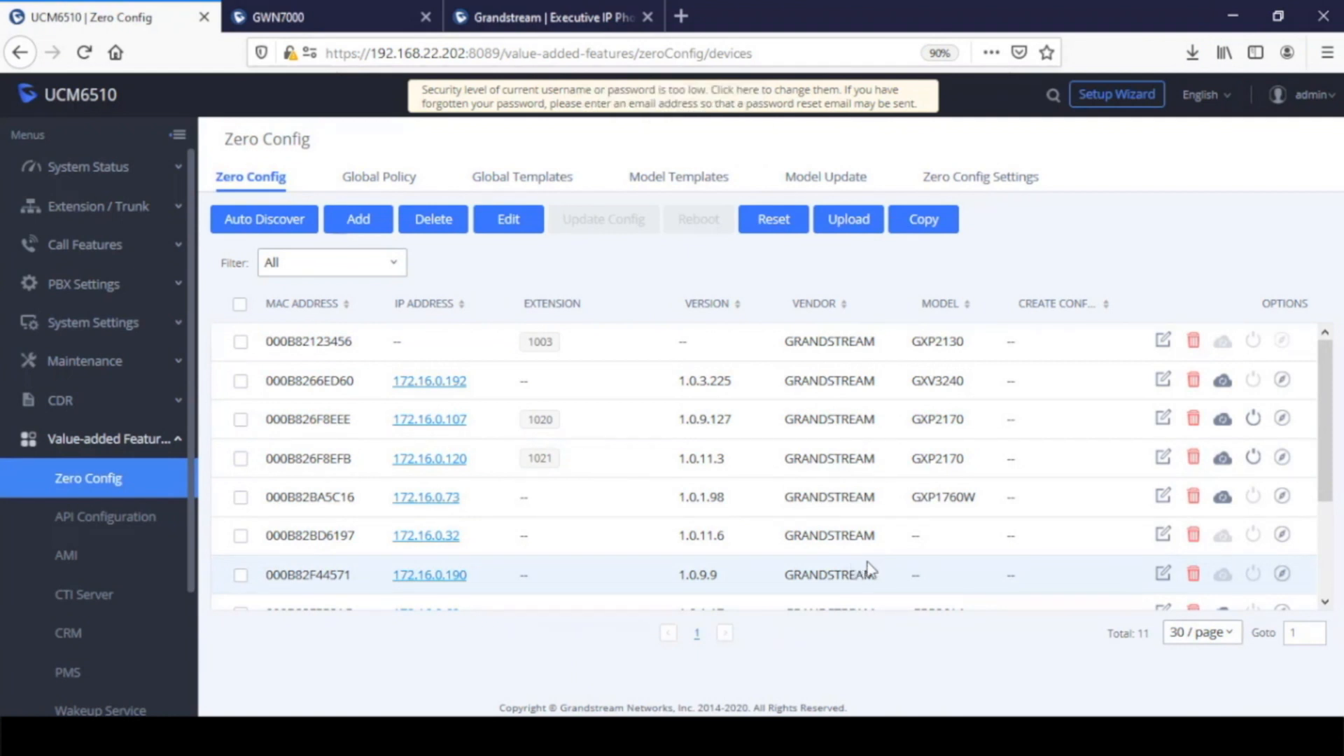
# Reopen the GXP2170 at 172.16.0.120 and open its custom device settings under the advanced settings, saving the current settings first
pyautogui.click(1164, 459)
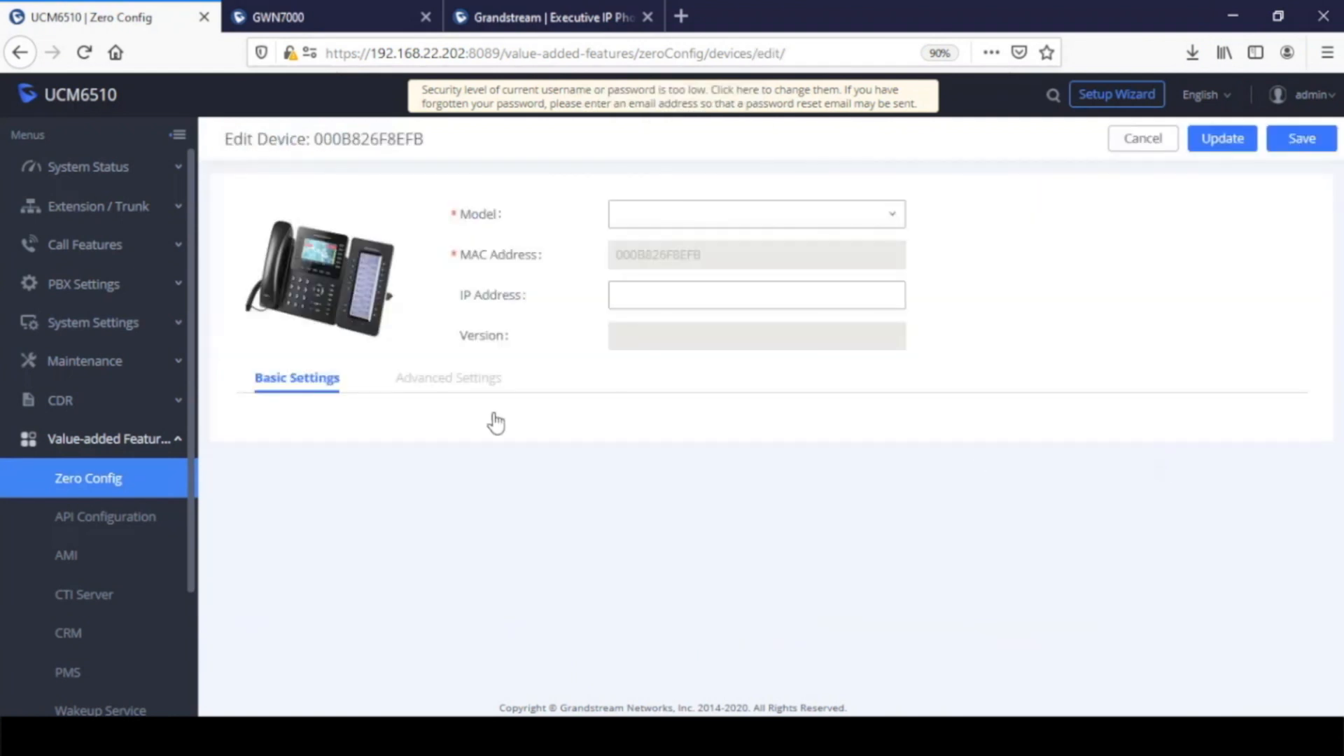
pyautogui.click(433, 381)
pyautogui.click(338, 472)
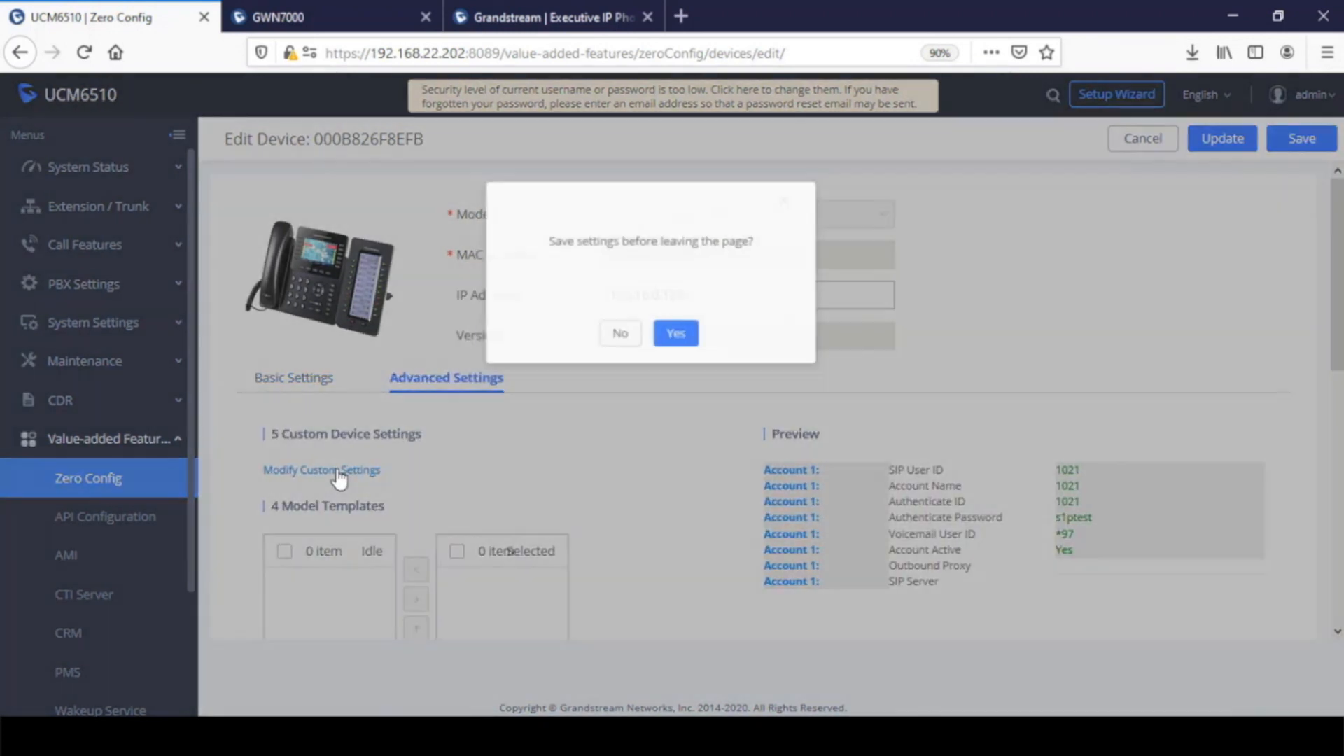
pyautogui.click(700, 325)
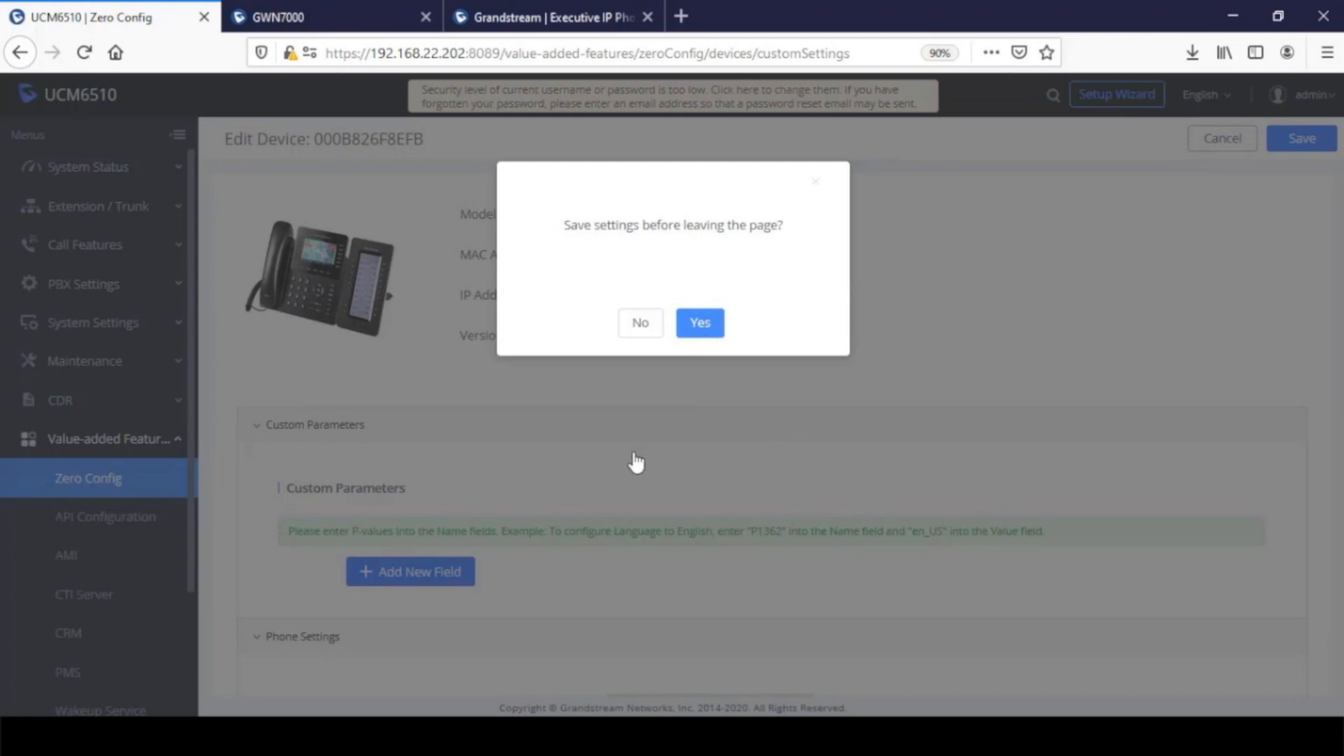
pyautogui.click(699, 331)
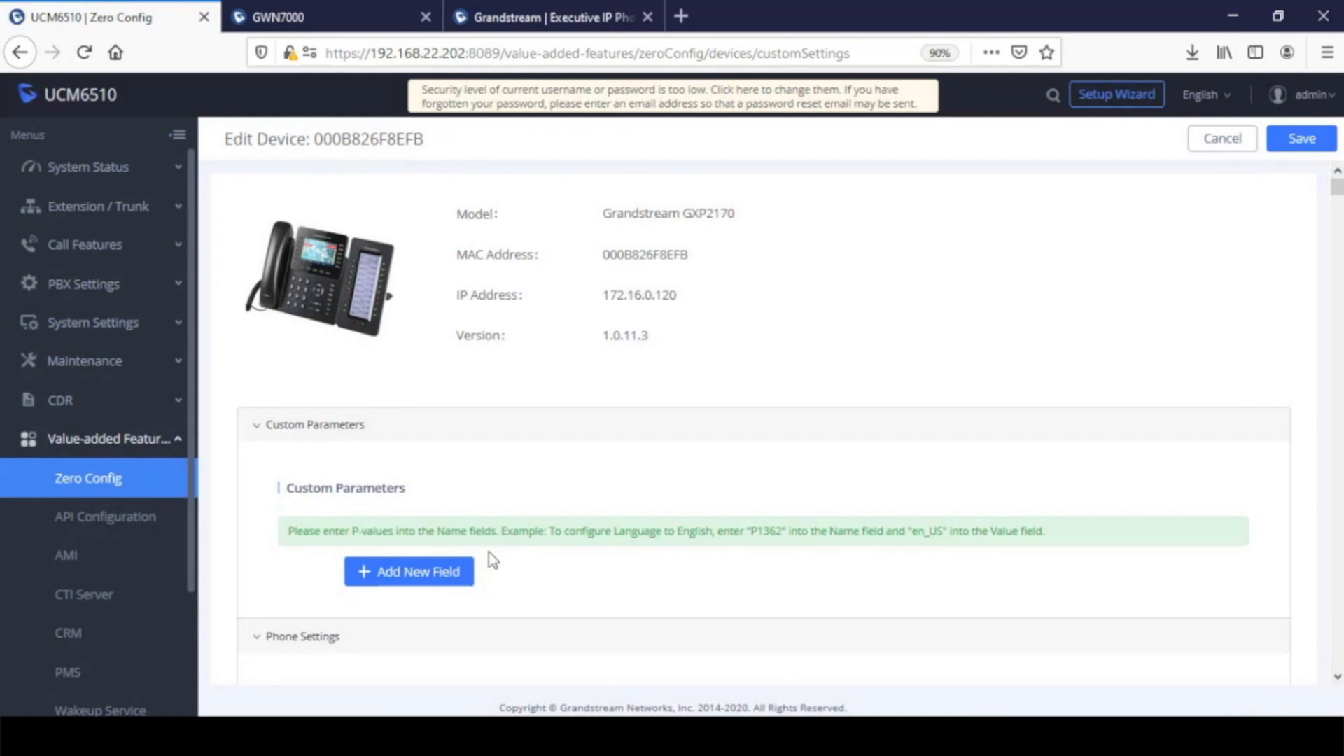
# Enable the custom configuration of Account 1 in the Phone section
pyautogui.scroll(-5, 490, 560)
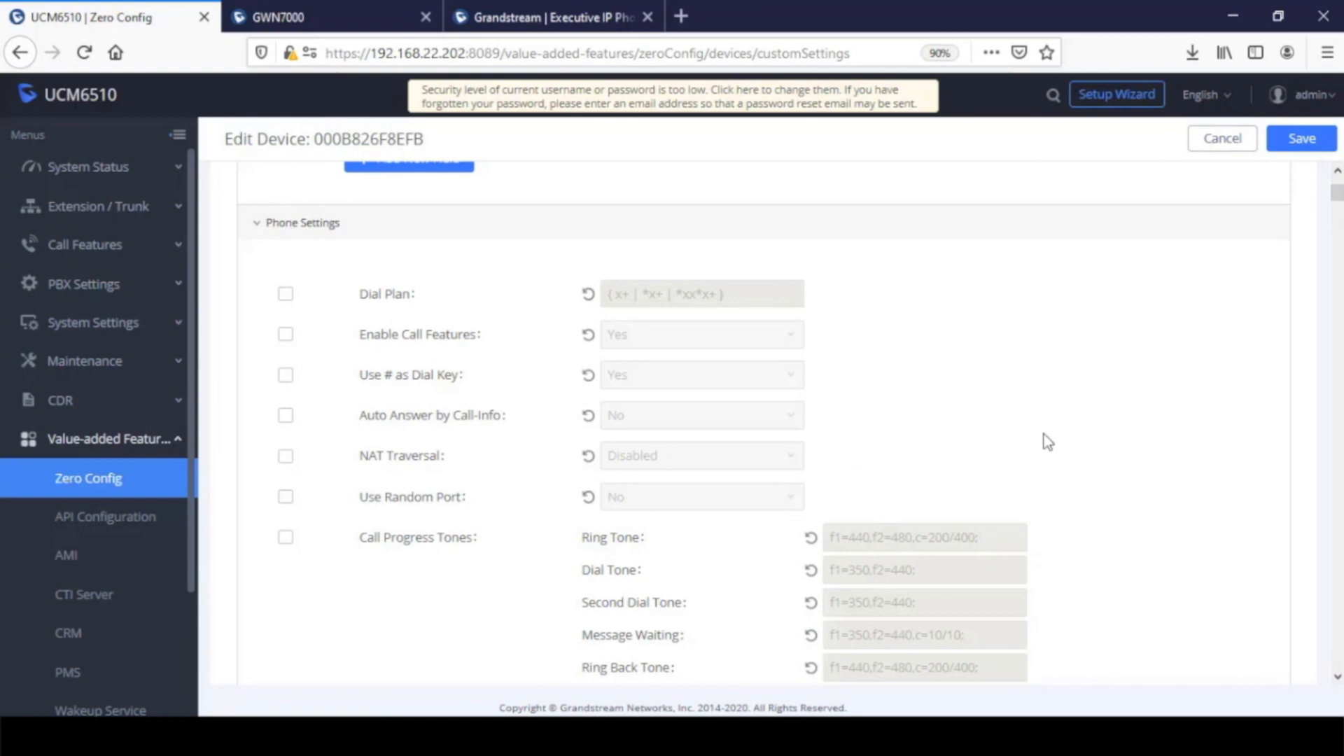
pyautogui.scroll(-7, 938, 441)
pyautogui.scroll(-2, 1057, 474)
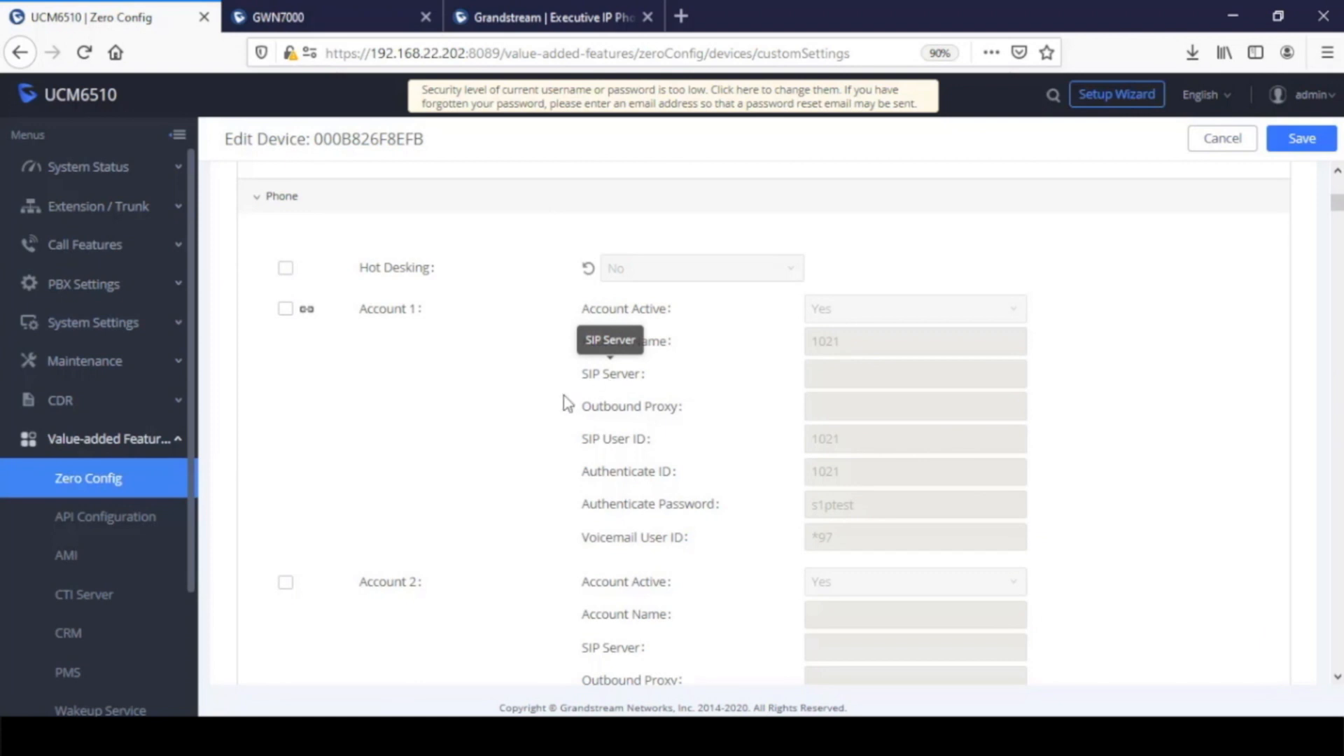
pyautogui.click(285, 310)
# Enable the custom configuration of VMPK 2 and set its mode to Busy Lamp Field (BLF)
pyautogui.scroll(-1, 466, 434)
pyautogui.scroll(-20, 466, 434)
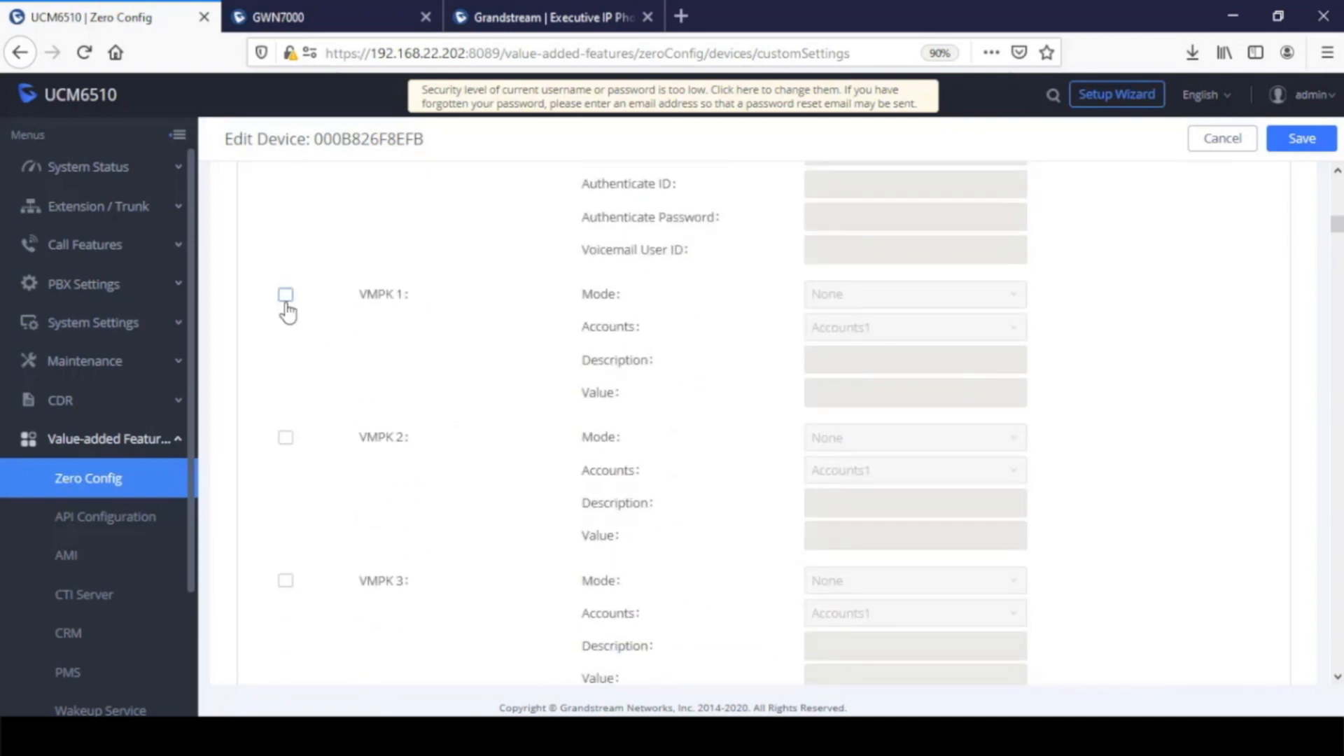
pyautogui.click(287, 440)
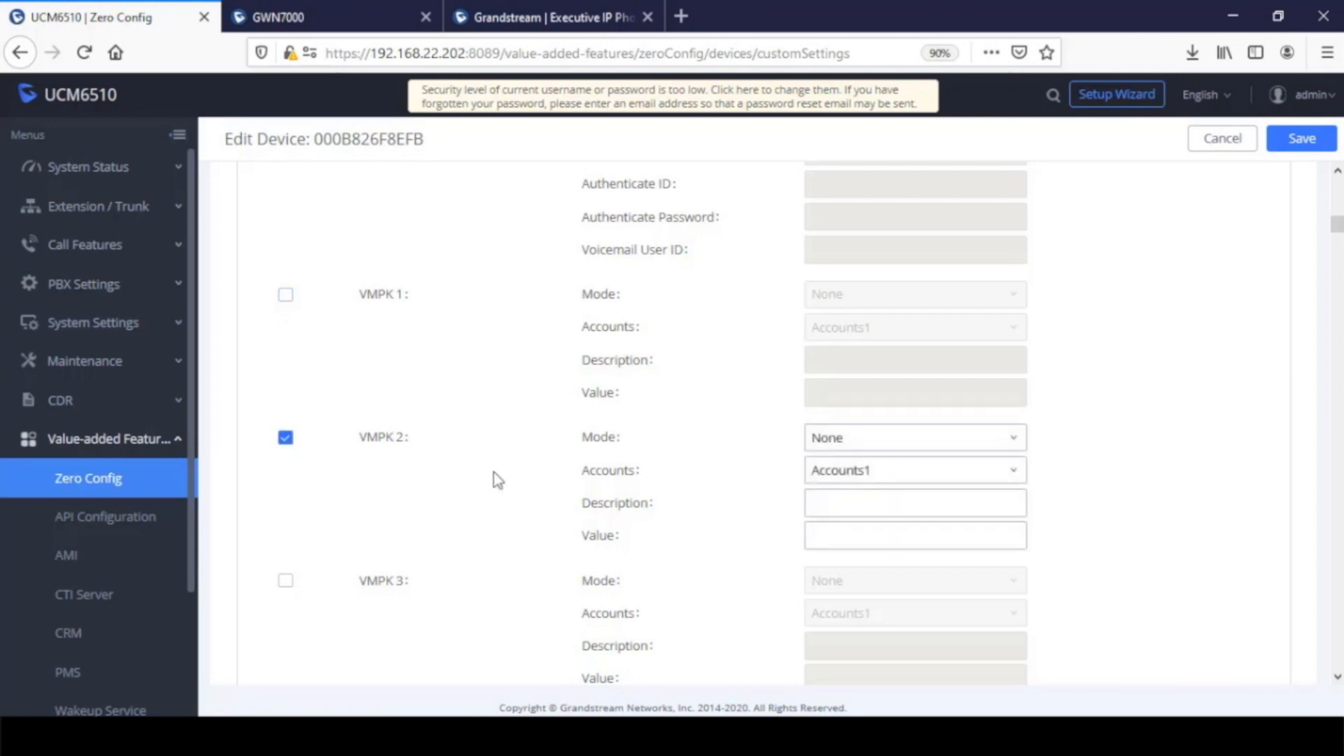
pyautogui.click(843, 441)
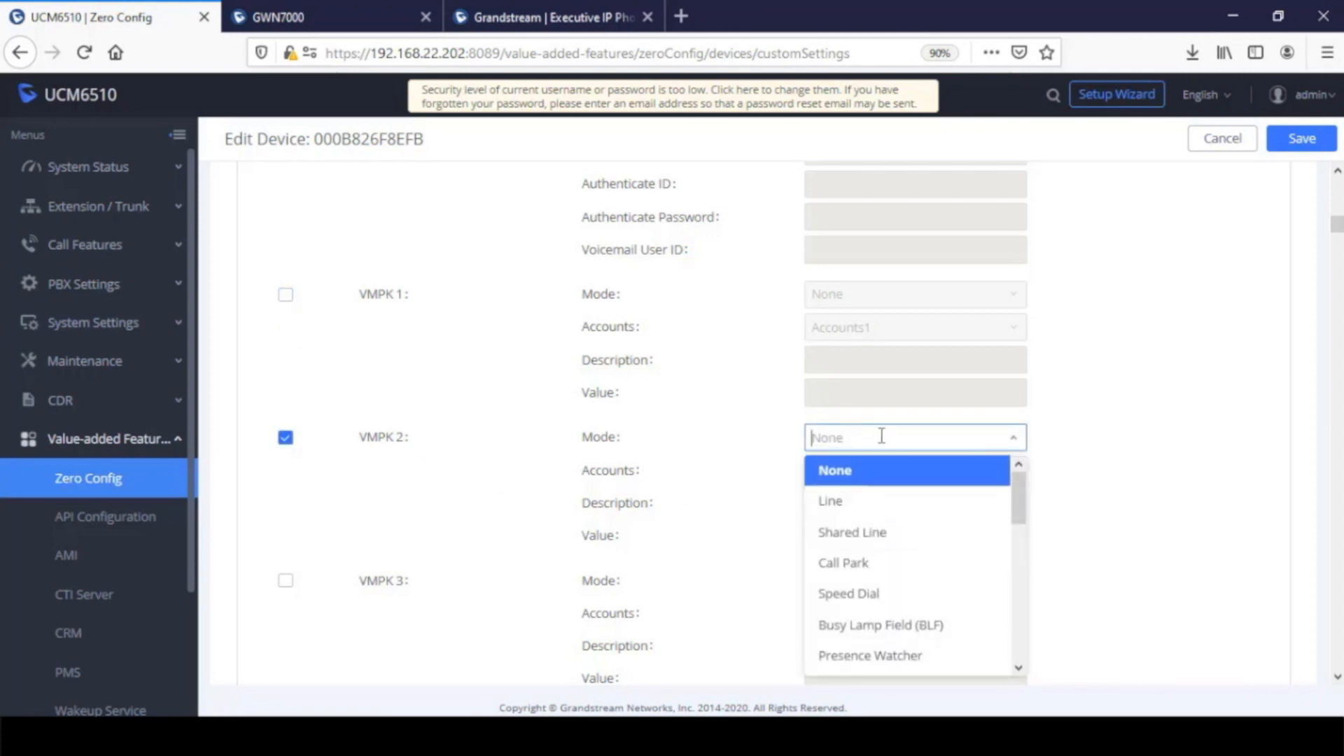
pyautogui.click(908, 625)
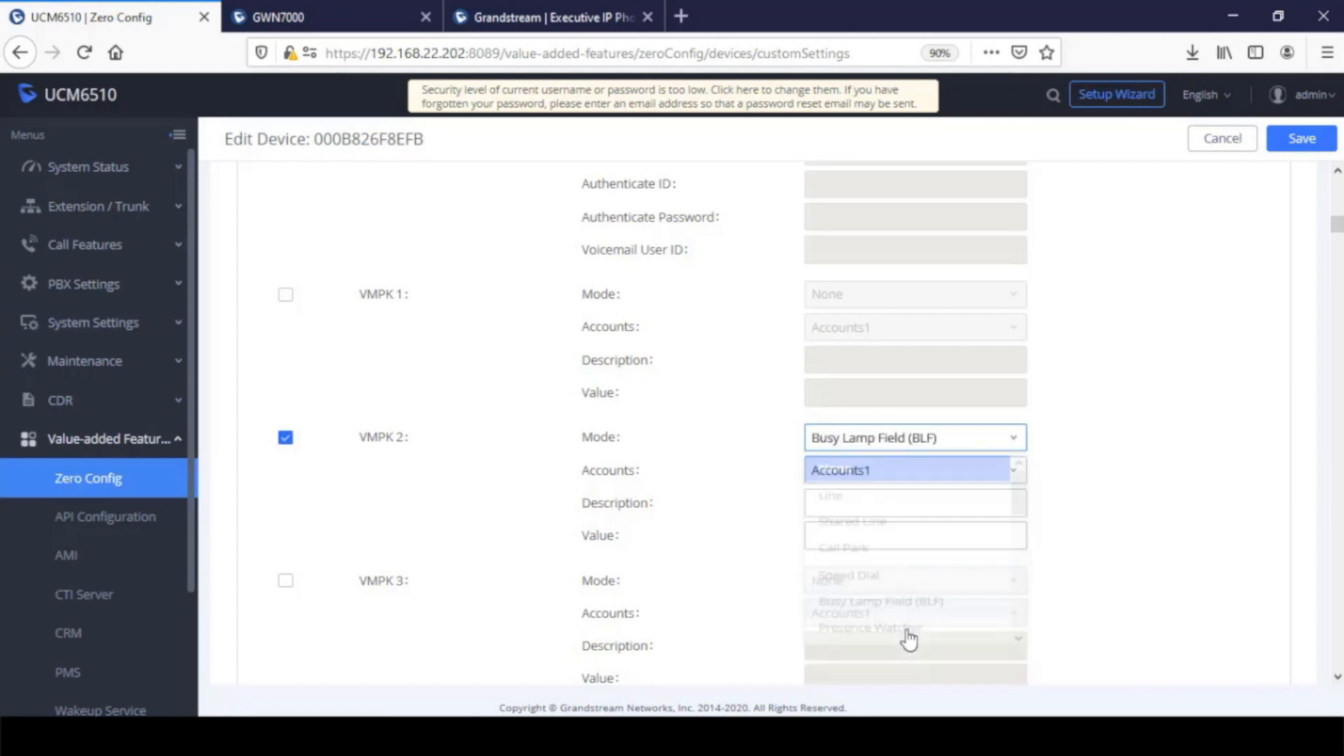
# Enter the contact's first name as the description of VMPK 2 and set its value to 1003
pyautogui.click(893, 501)
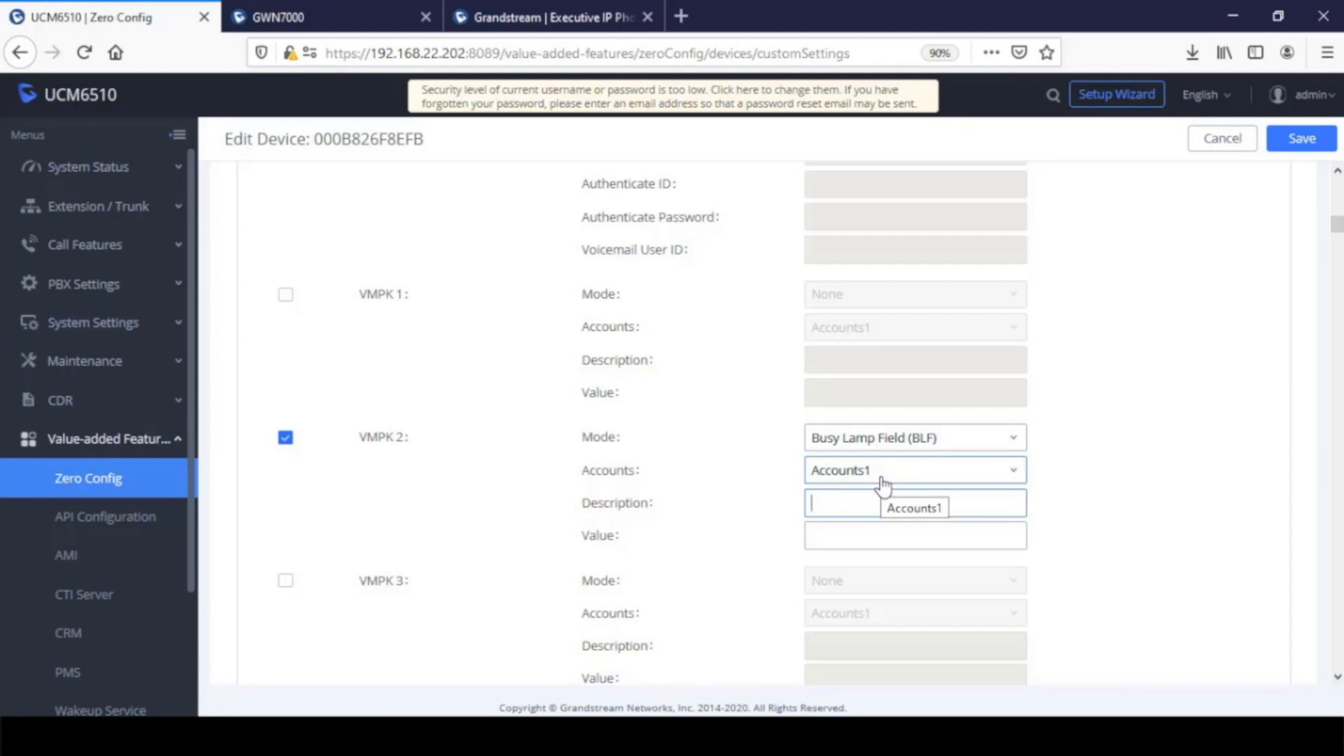
pyautogui.write('Scott')
pyautogui.click(849, 534)
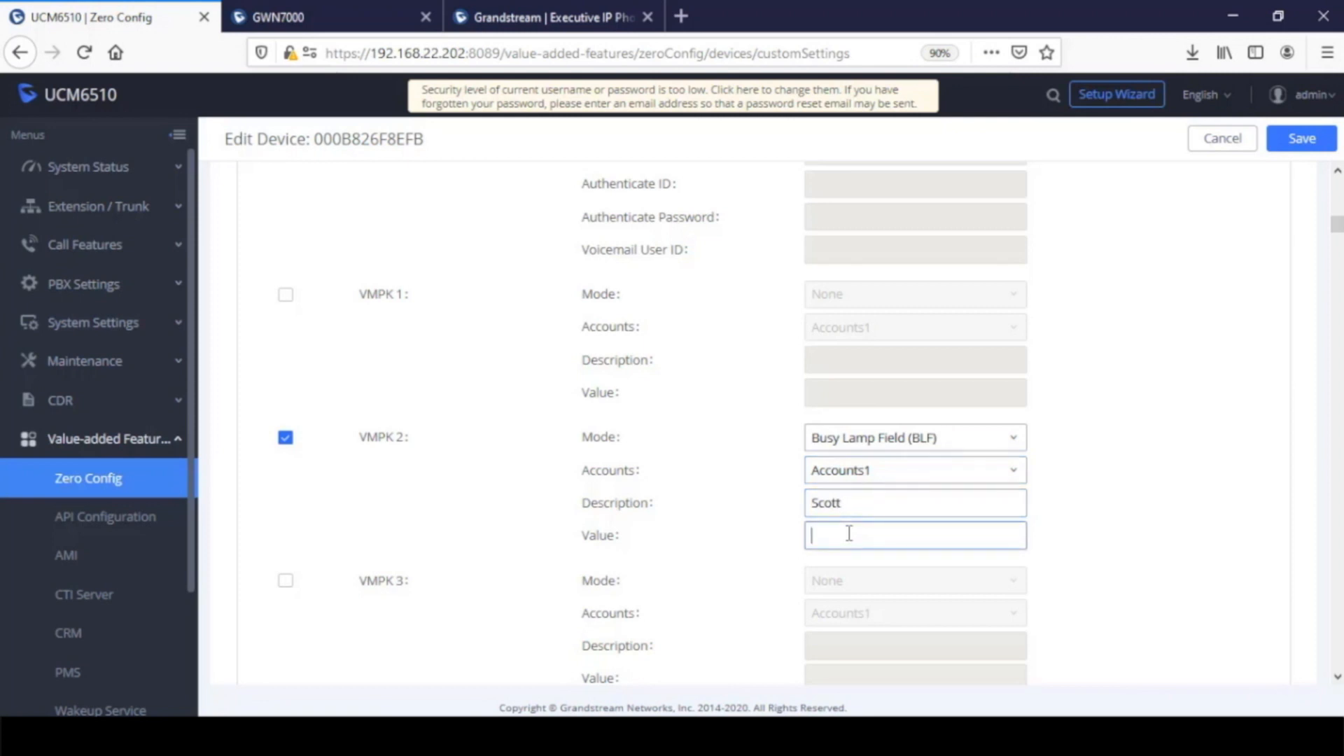
pyautogui.write('1003')
# Review the available VMPK entries down to VMPK 48 and the first softkeys, and return to VMPK 2
pyautogui.scroll(-10, 338, 532)
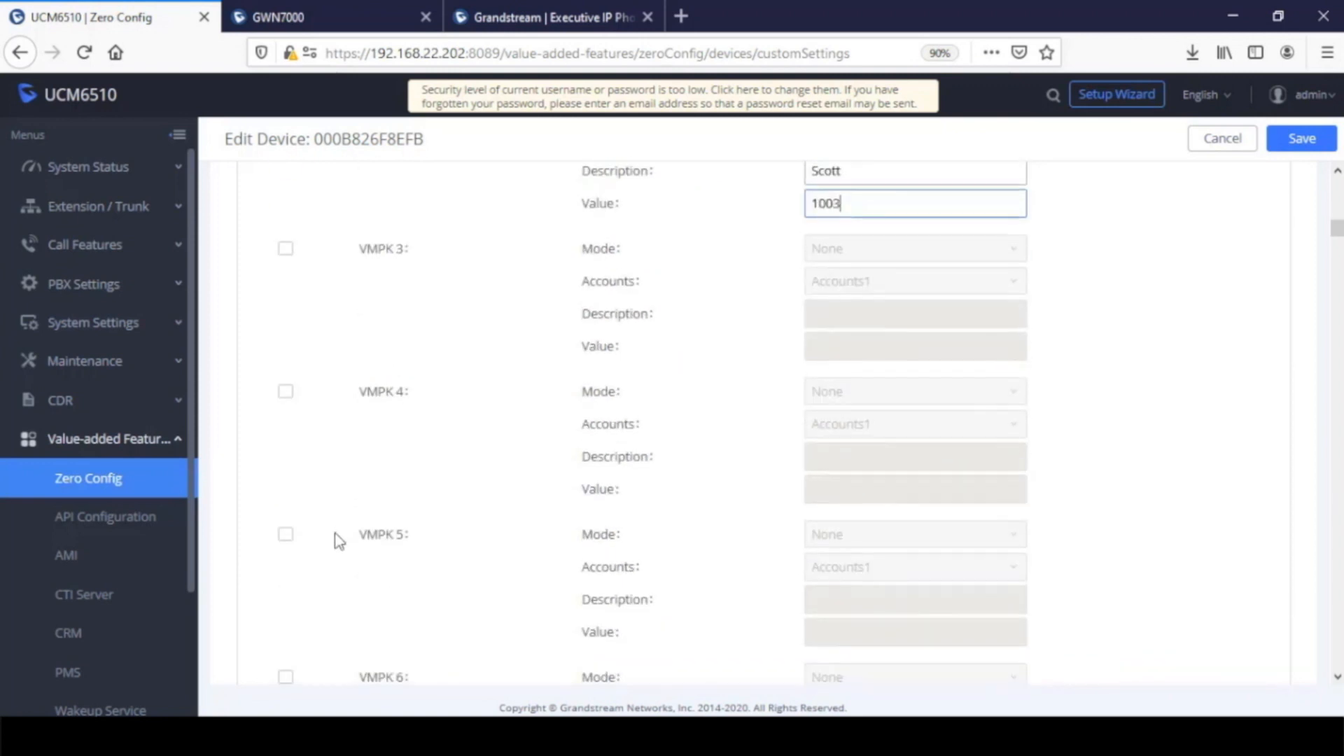
pyautogui.scroll(-20, 339, 541)
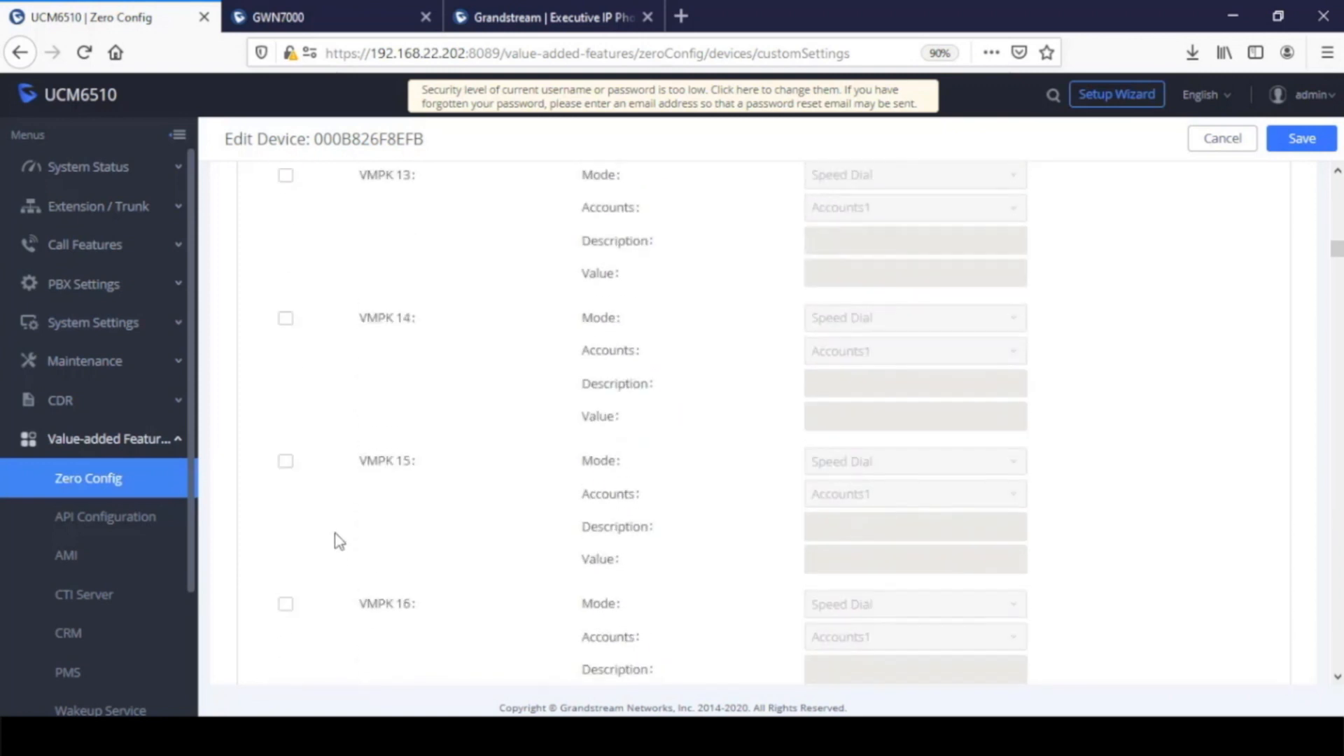
pyautogui.scroll(-4, 339, 541)
pyautogui.scroll(-12, 341, 534)
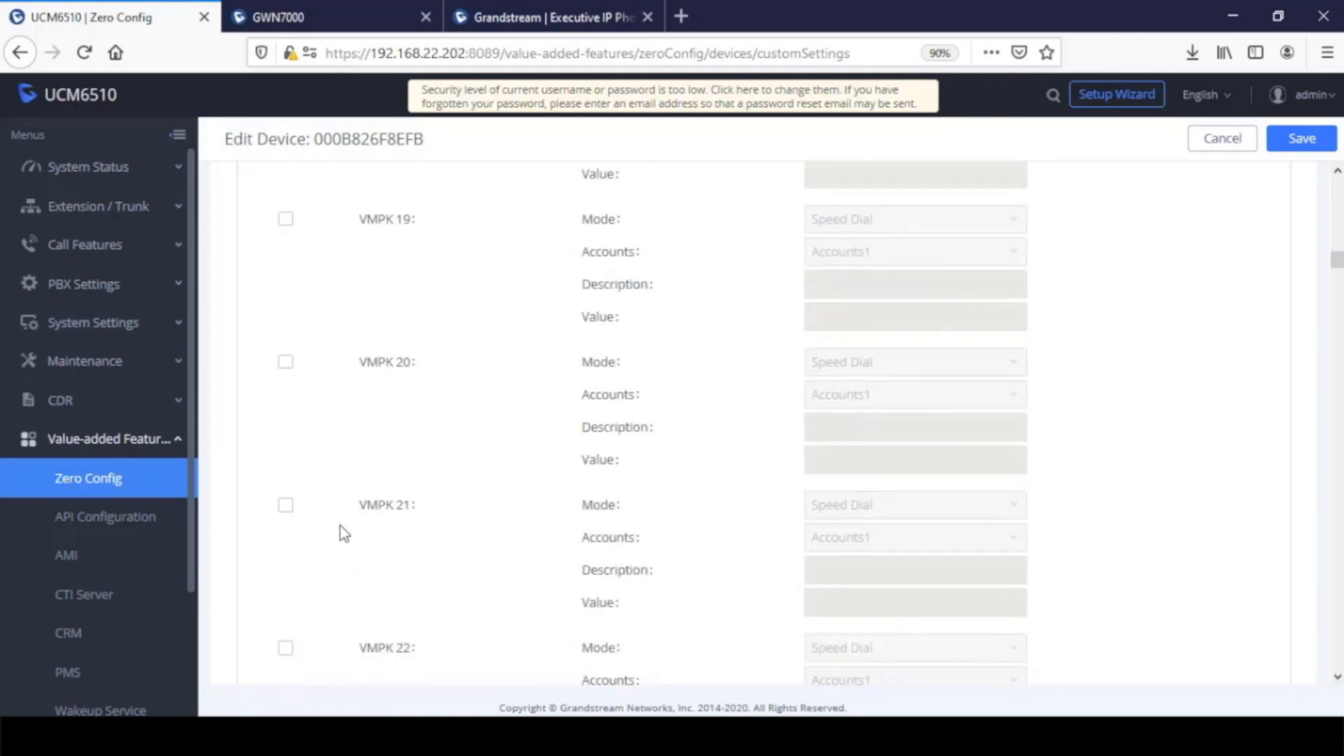
pyautogui.scroll(-20, 340, 534)
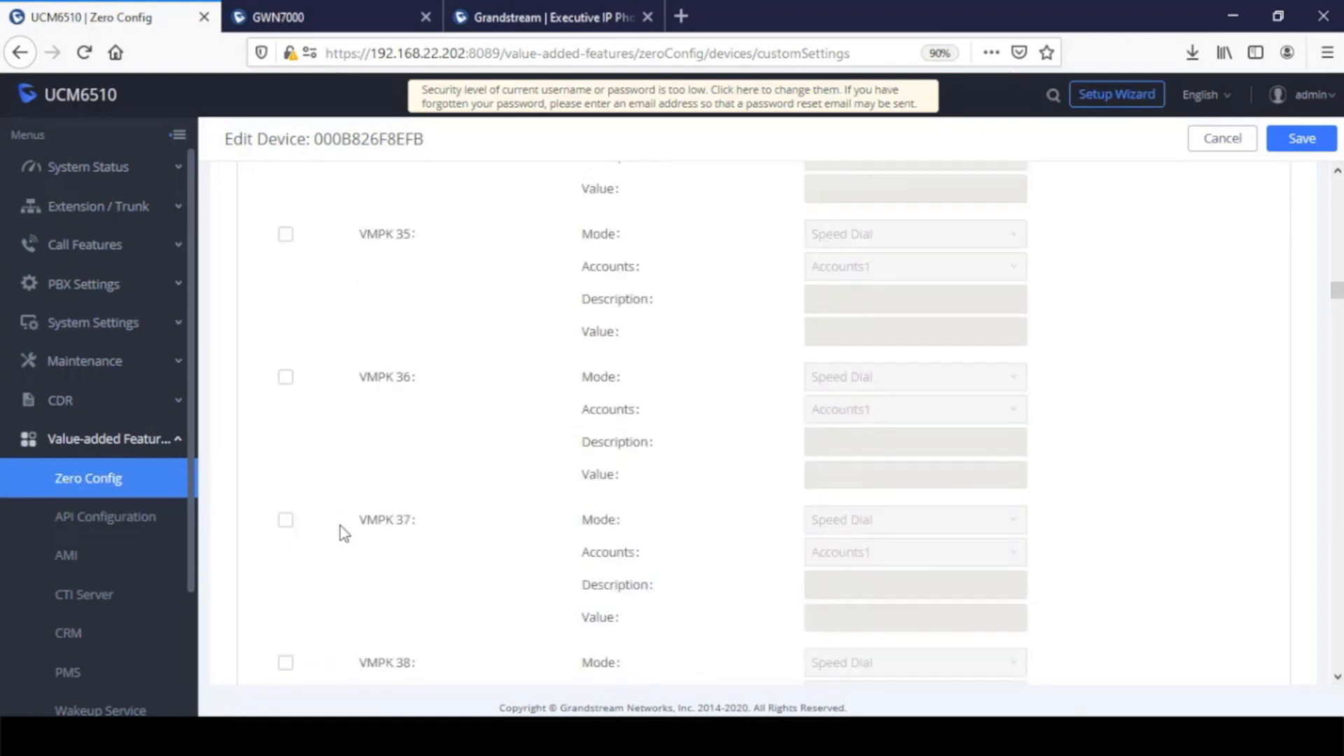
pyautogui.scroll(-12, 341, 533)
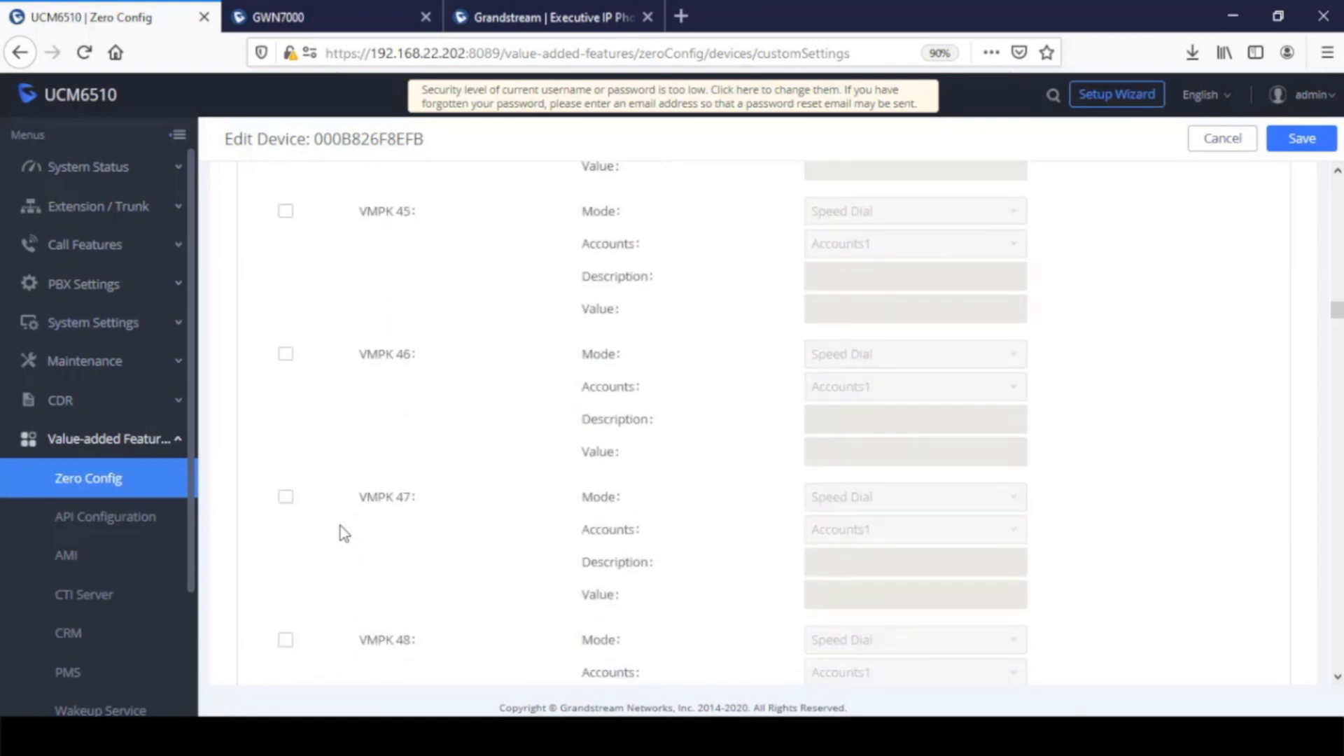
pyautogui.scroll(-1, 340, 526)
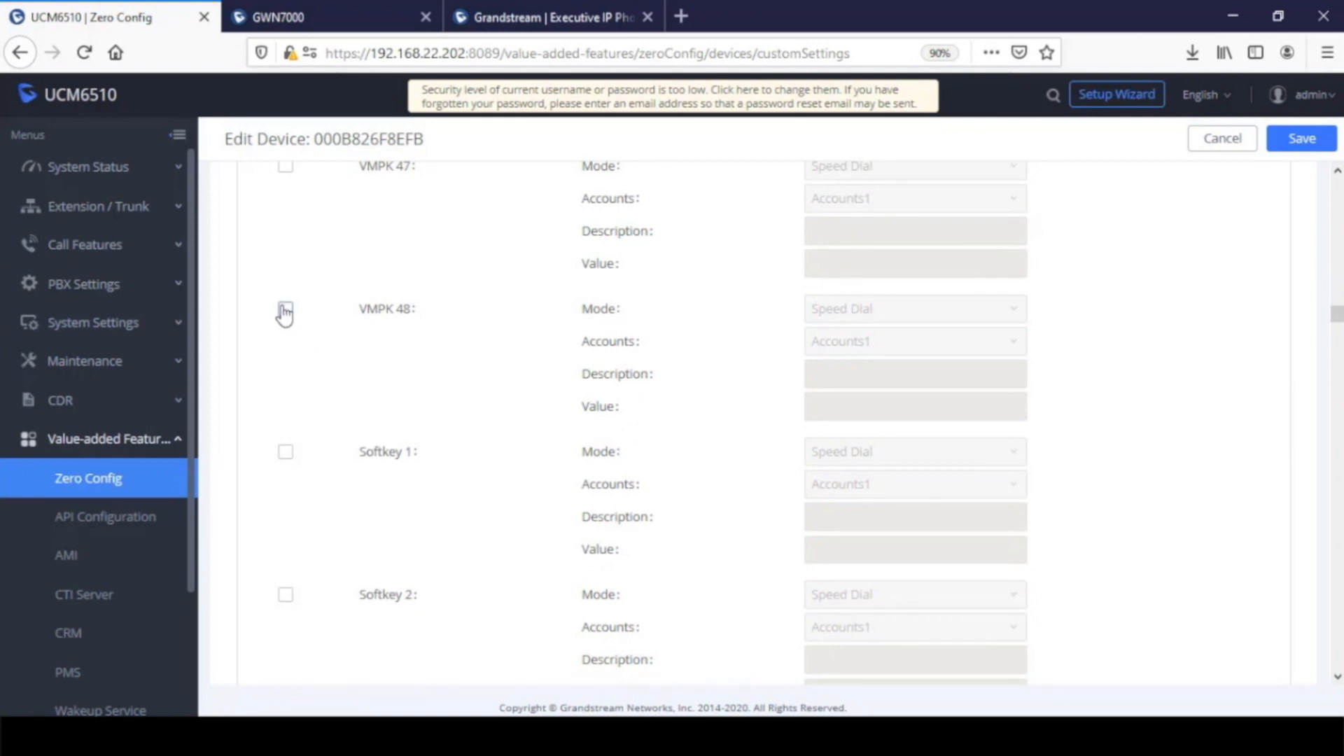
pyautogui.scroll(20, 427, 437)
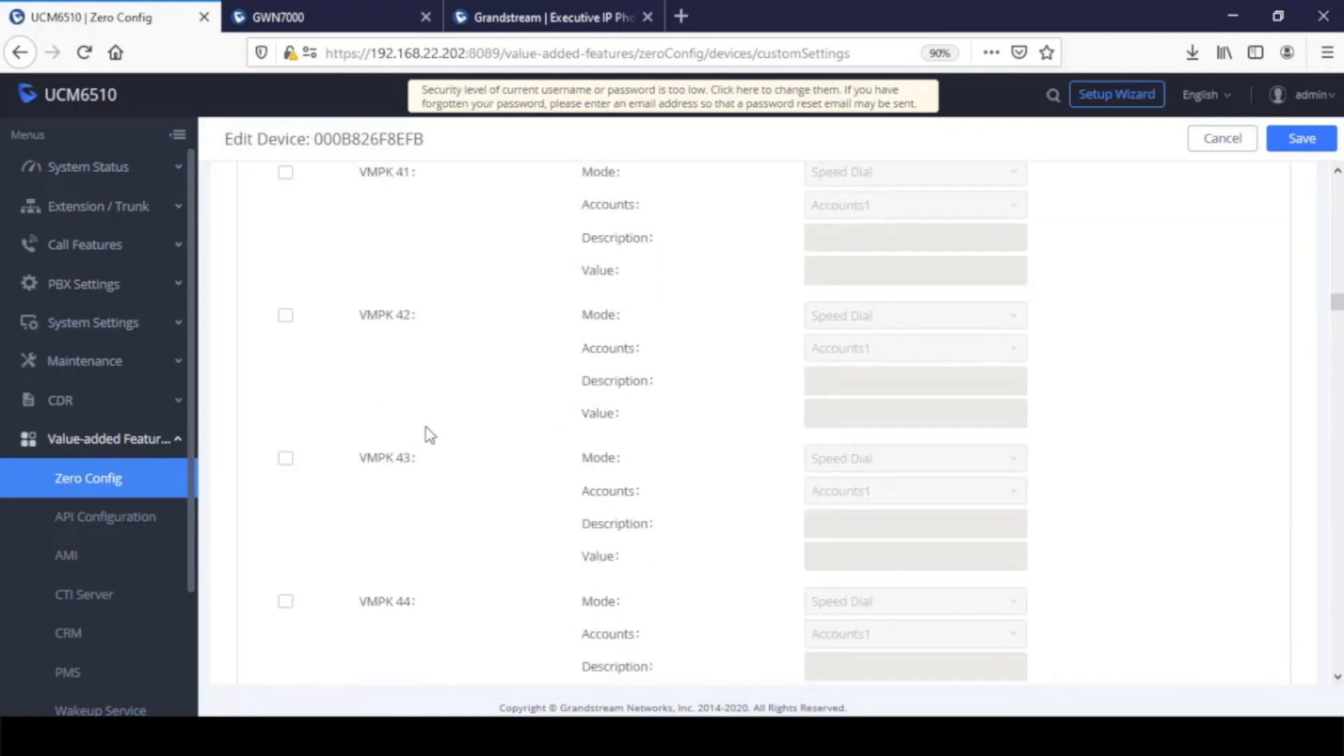
pyautogui.scroll(15, 430, 435)
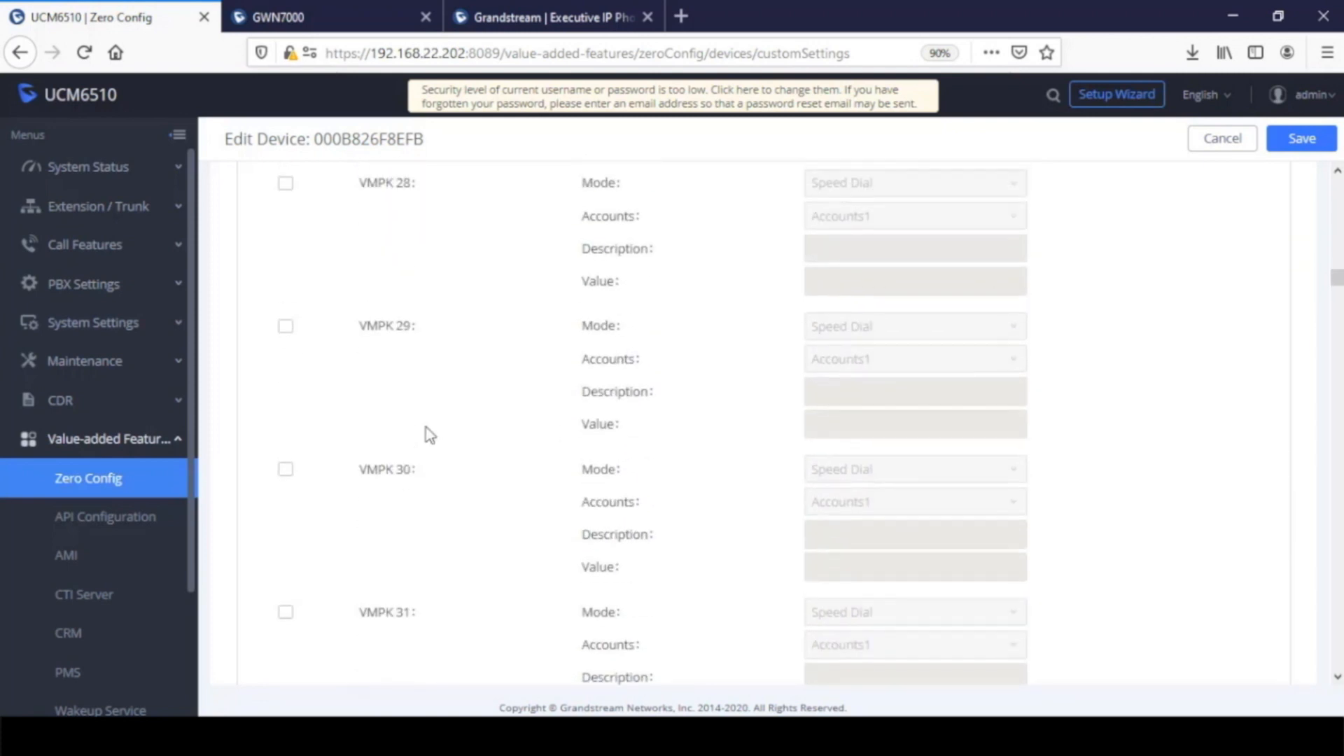
pyautogui.scroll(20, 429, 435)
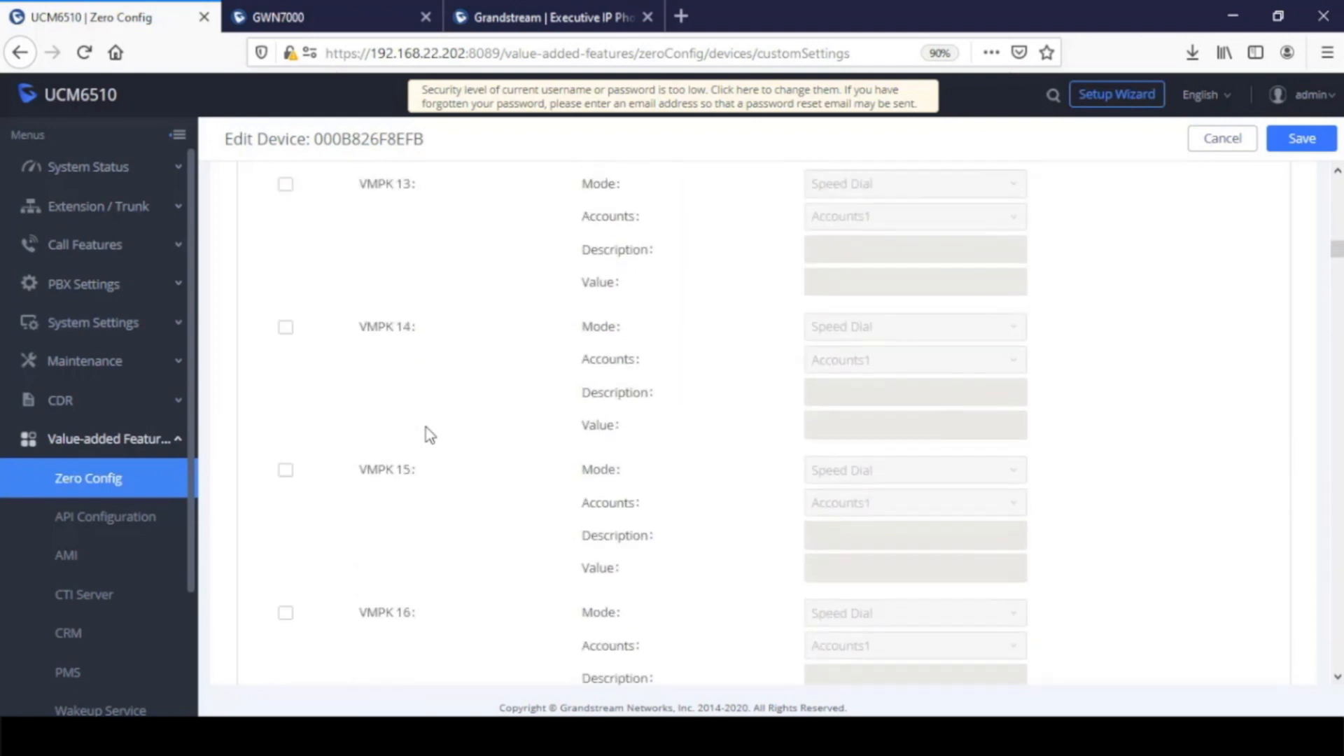
pyautogui.scroll(15, 430, 435)
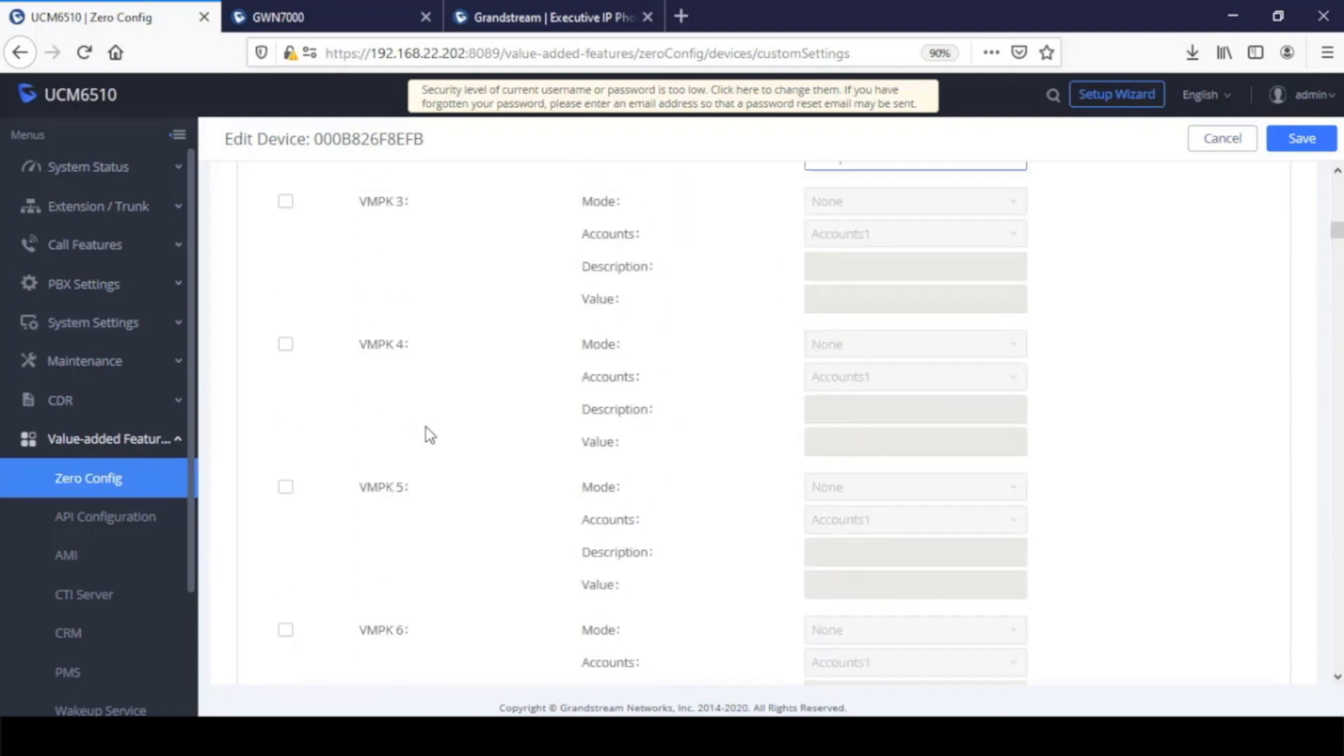
pyautogui.scroll(2, 430, 435)
# Enable the custom configuration of VMPK 3 and set its mode to Call Park
pyautogui.scroll(-3, 429, 435)
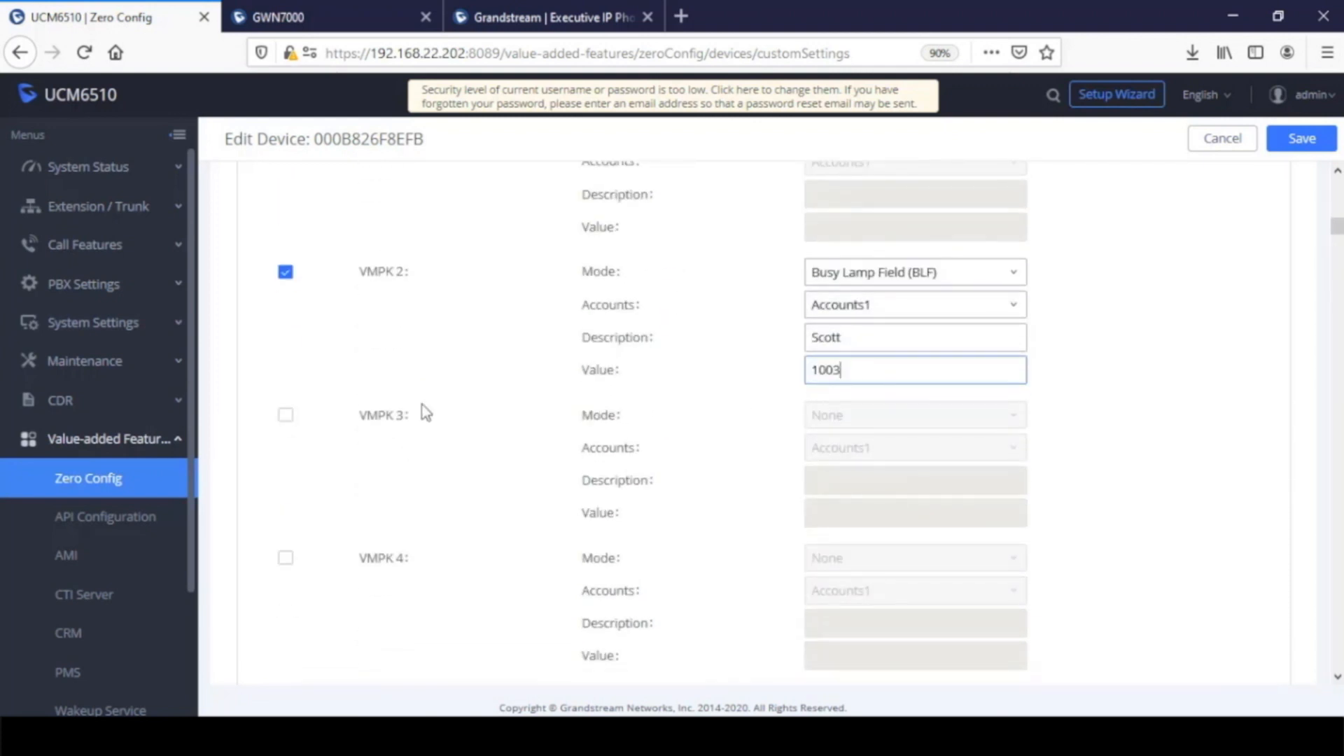
pyautogui.click(284, 420)
pyautogui.click(892, 419)
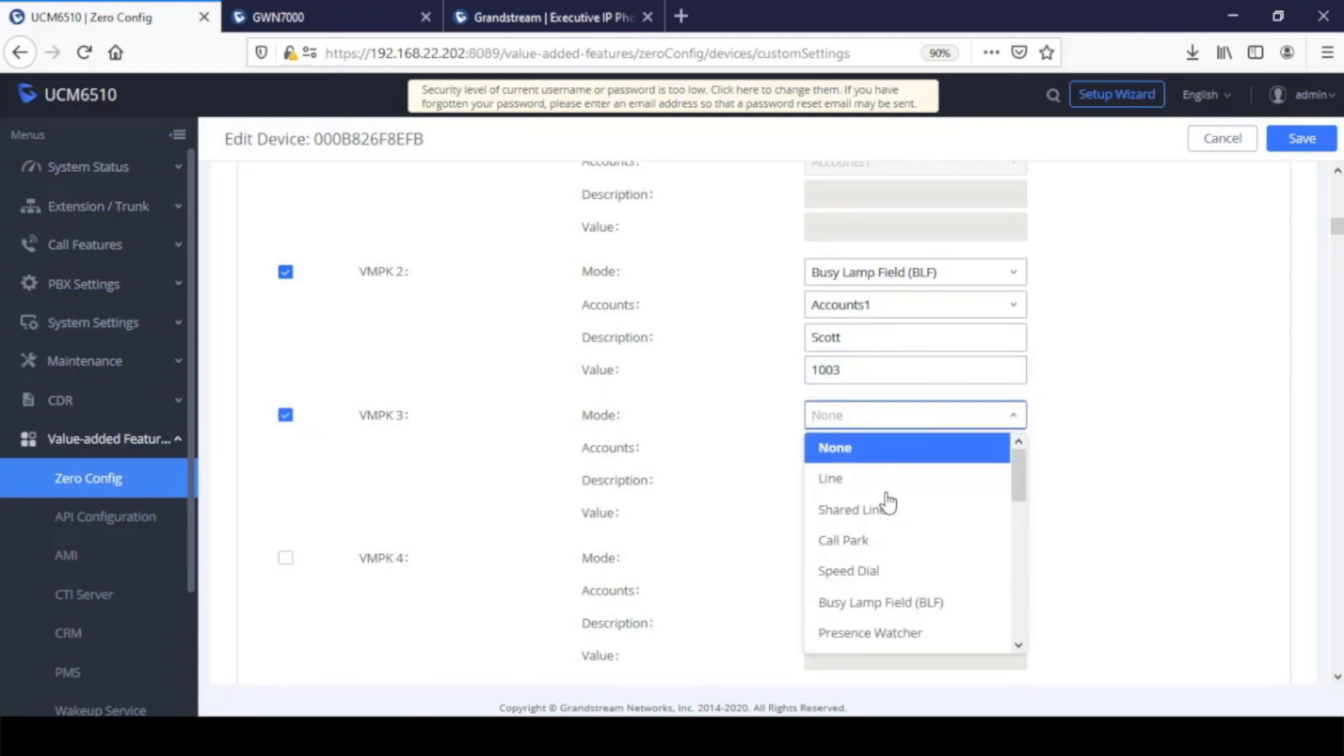
pyautogui.click(917, 535)
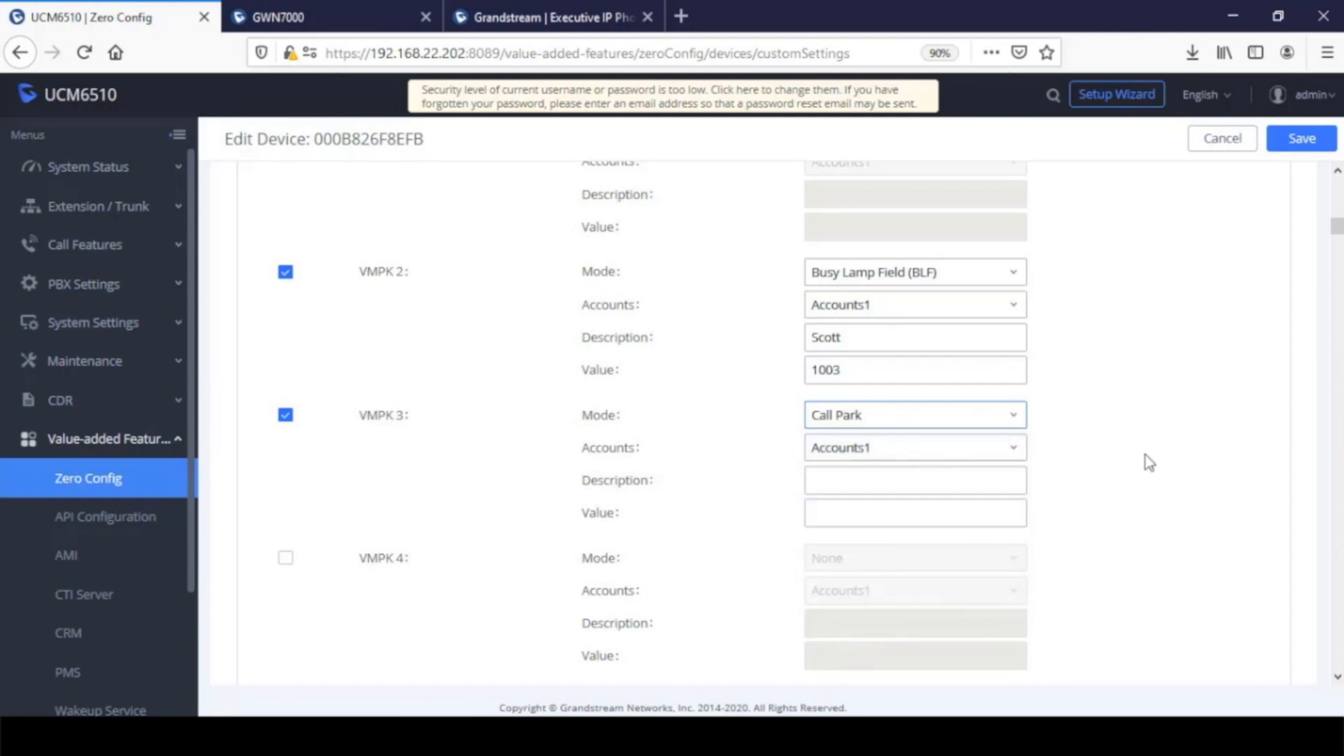
# Set the description of VMPK 3 to Park1 and its value to 701
pyautogui.click(875, 477)
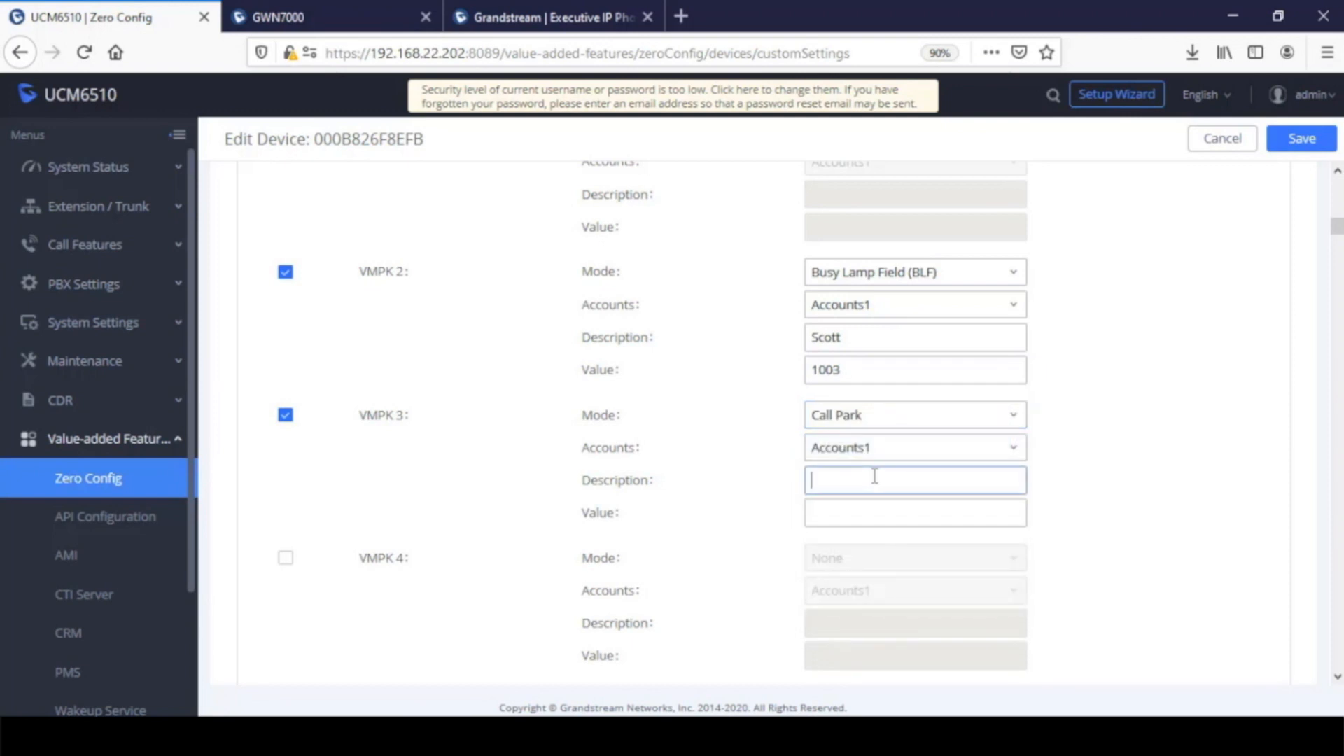
pyautogui.write('Park1')
pyautogui.click(876, 521)
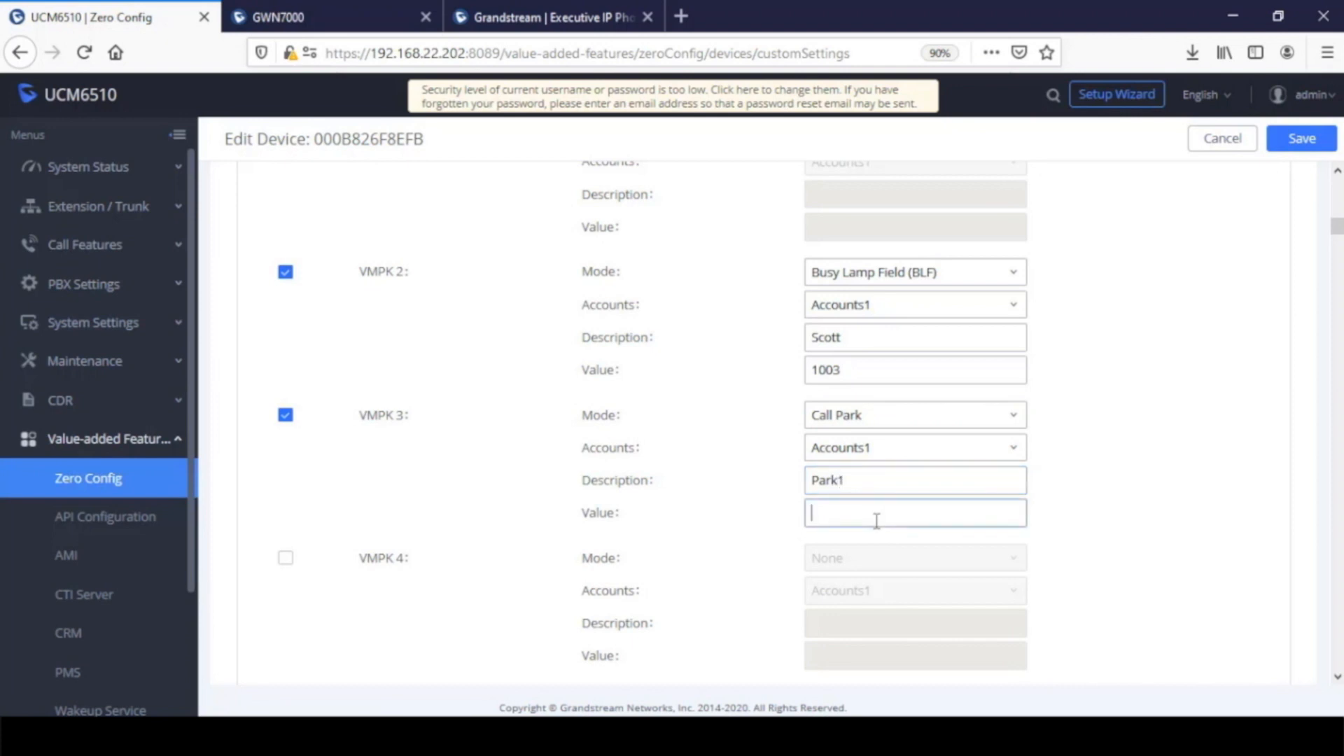
pyautogui.write('701')
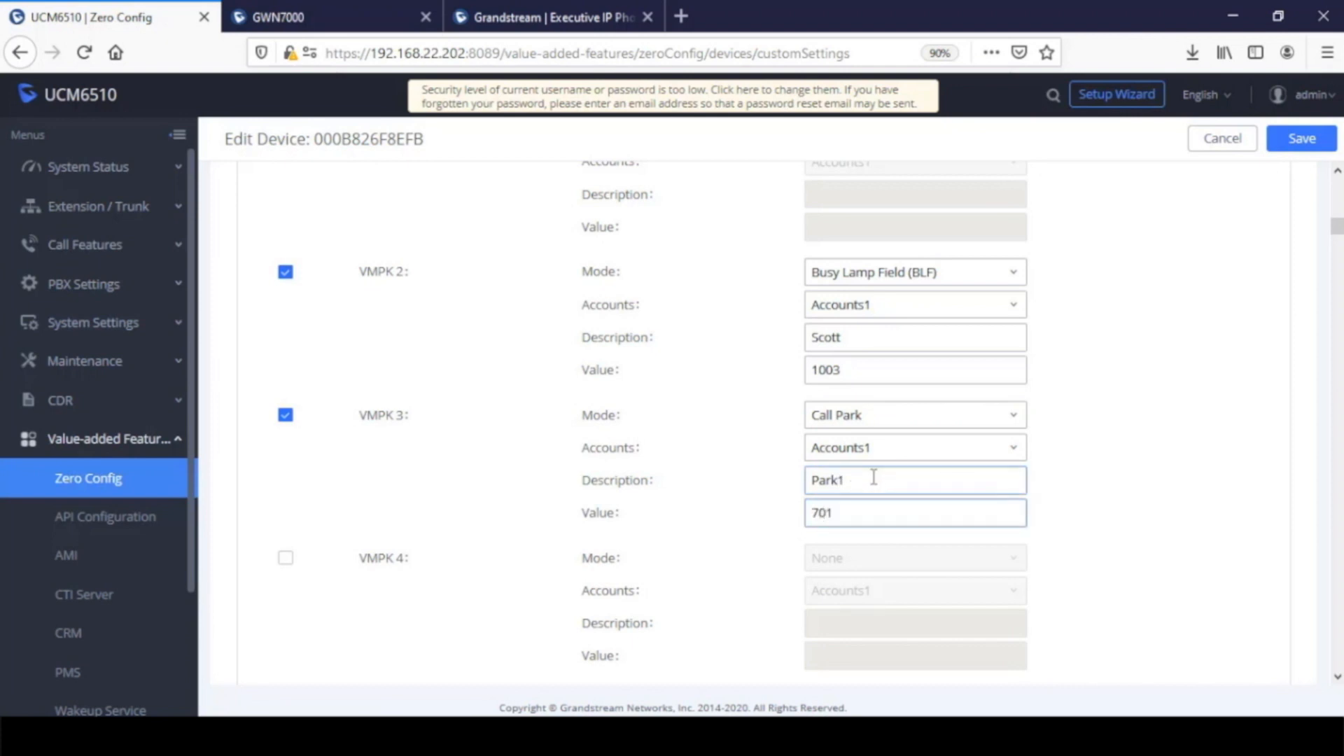
# Recheck the description and value of VMPK 3 and save the custom device settings
pyautogui.moveTo(874, 478); pyautogui.dragTo(786, 481)
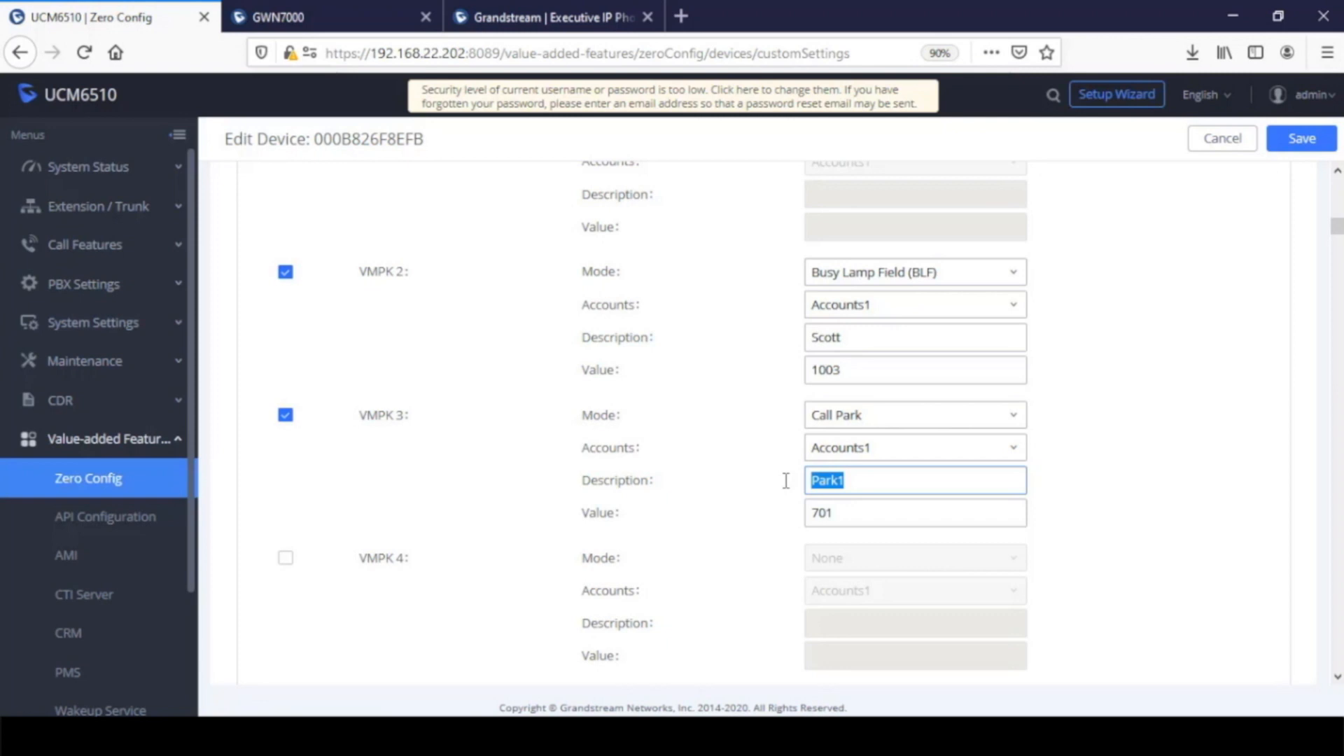
pyautogui.moveTo(854, 513); pyautogui.dragTo(780, 513)
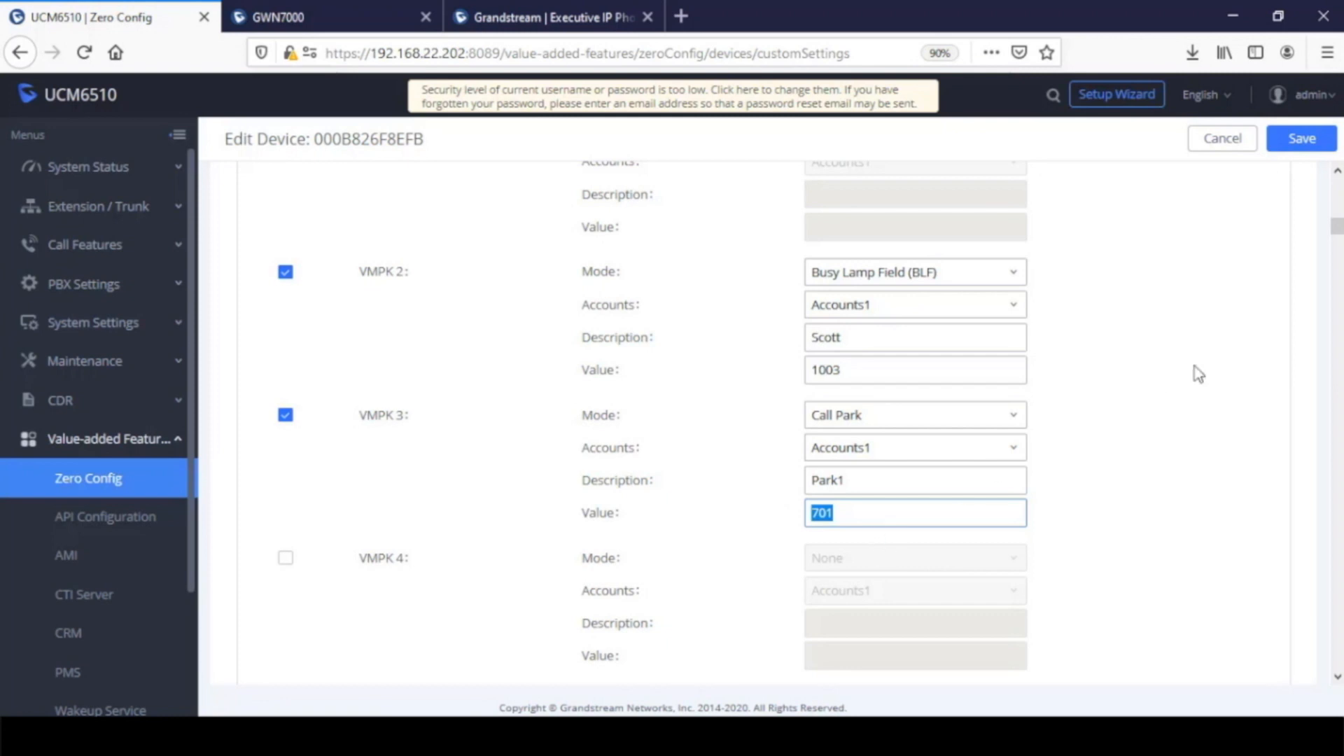
pyautogui.click(1302, 140)
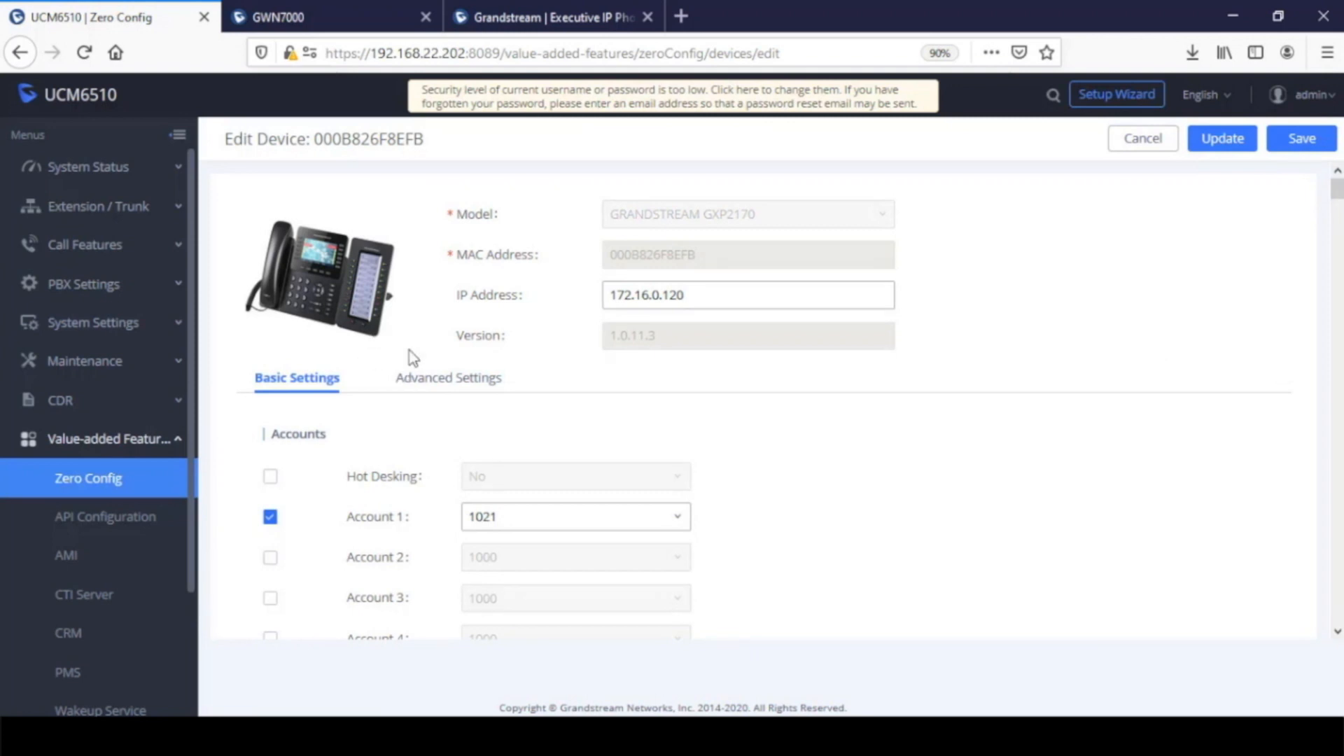
# Return to the phone's custom device settings from its advanced settings, saving the device settings before leaving the page
pyautogui.click(434, 385)
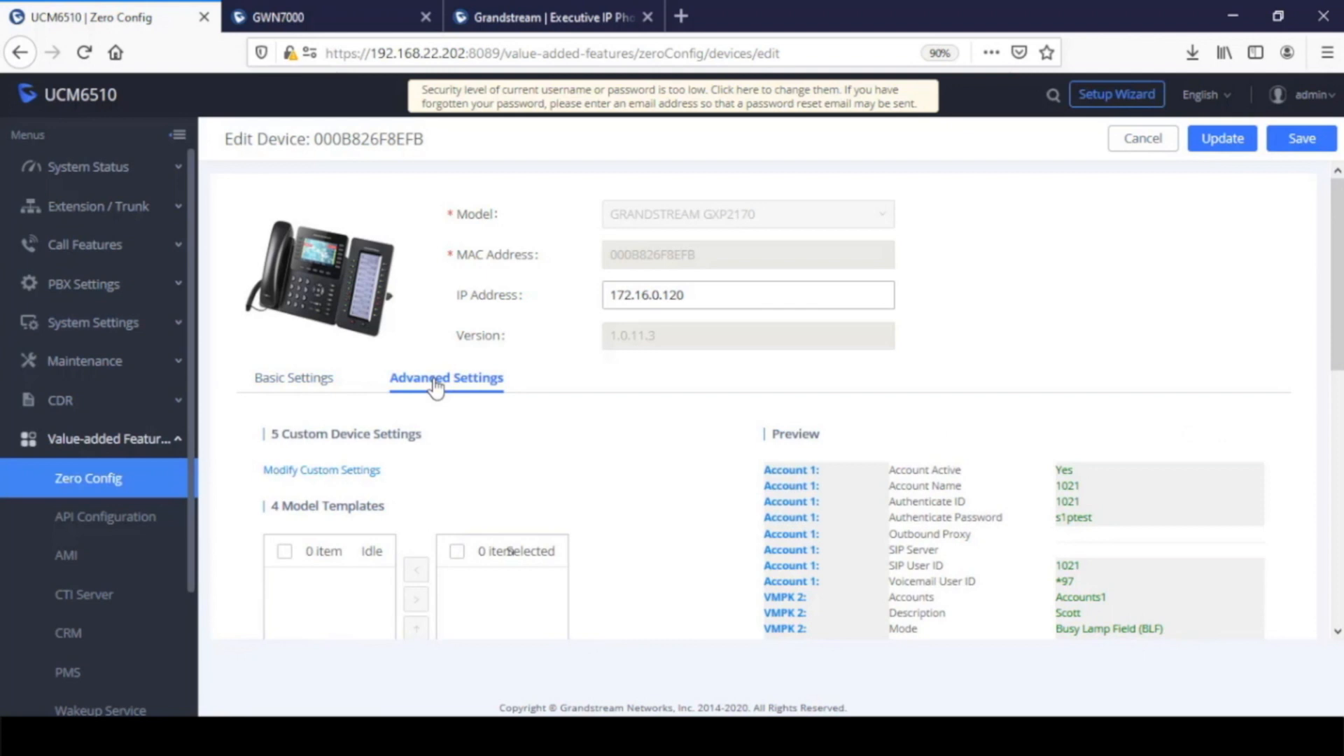
pyautogui.click(341, 472)
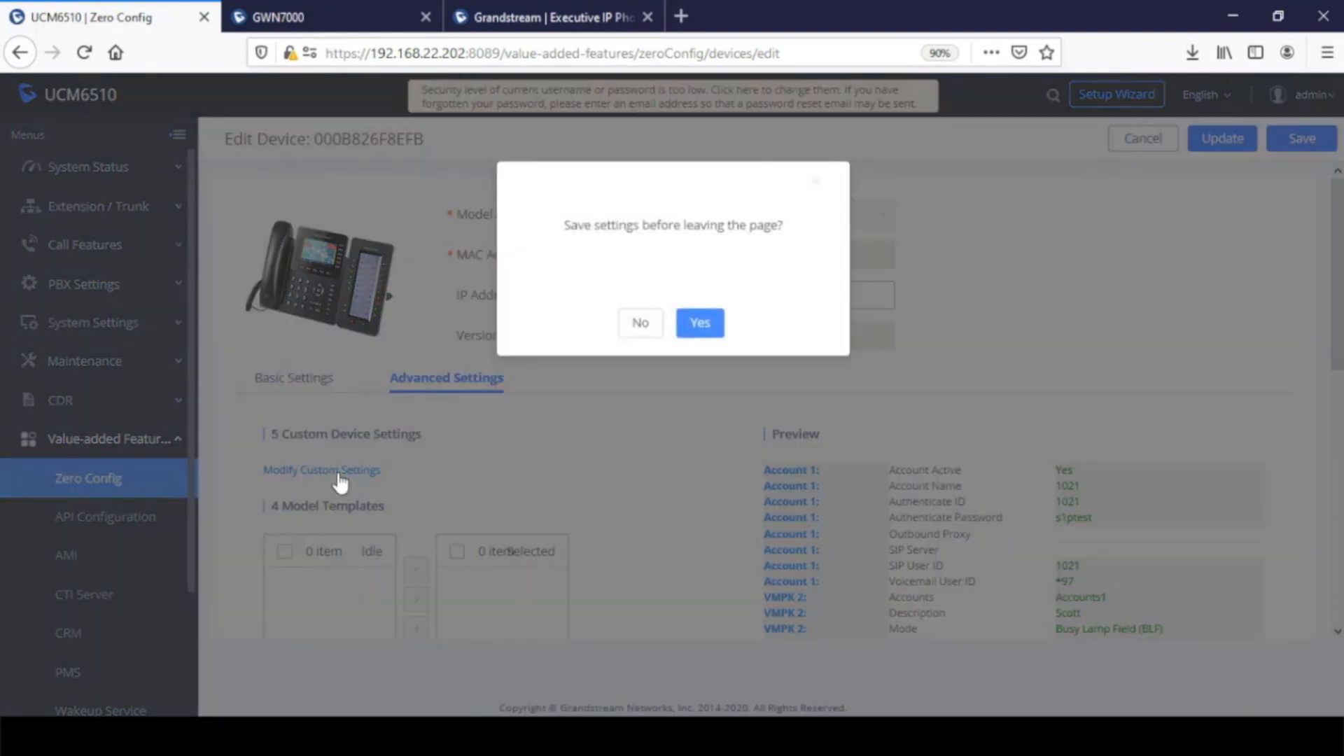
pyautogui.click(701, 326)
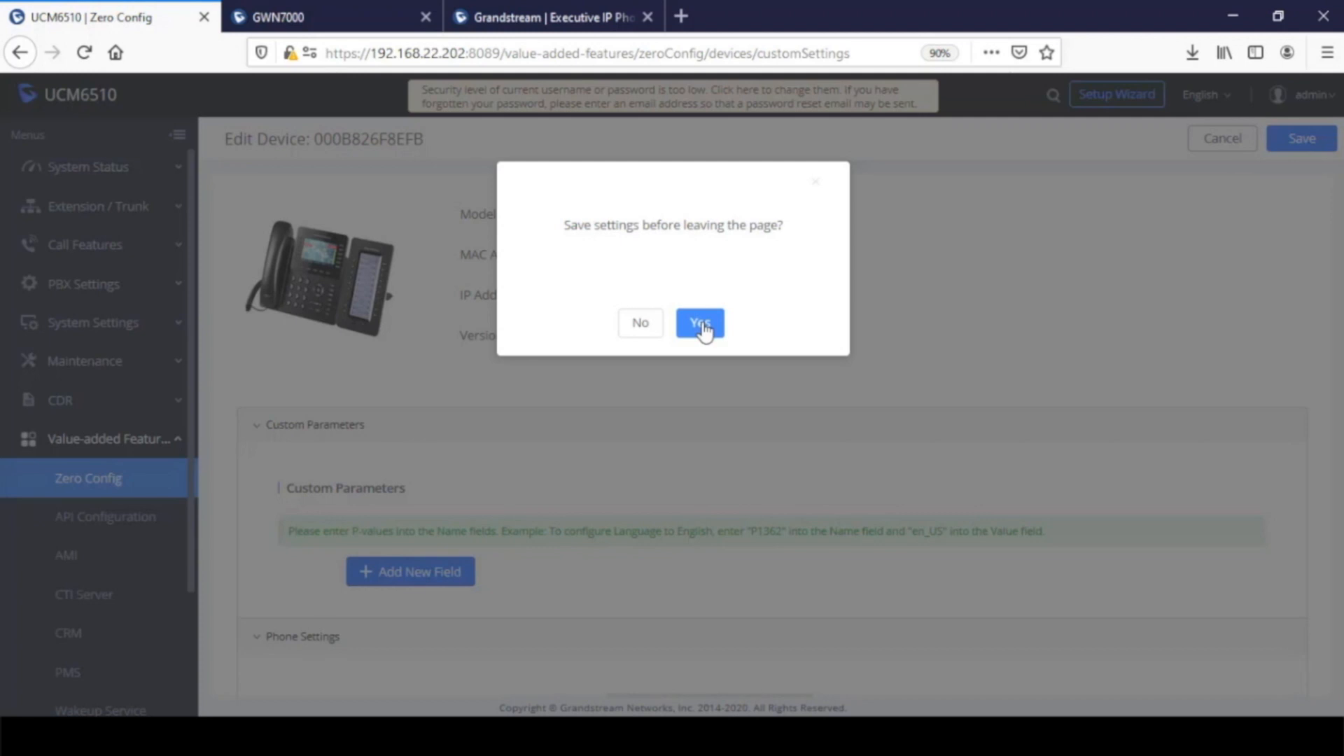
pyautogui.click(703, 326)
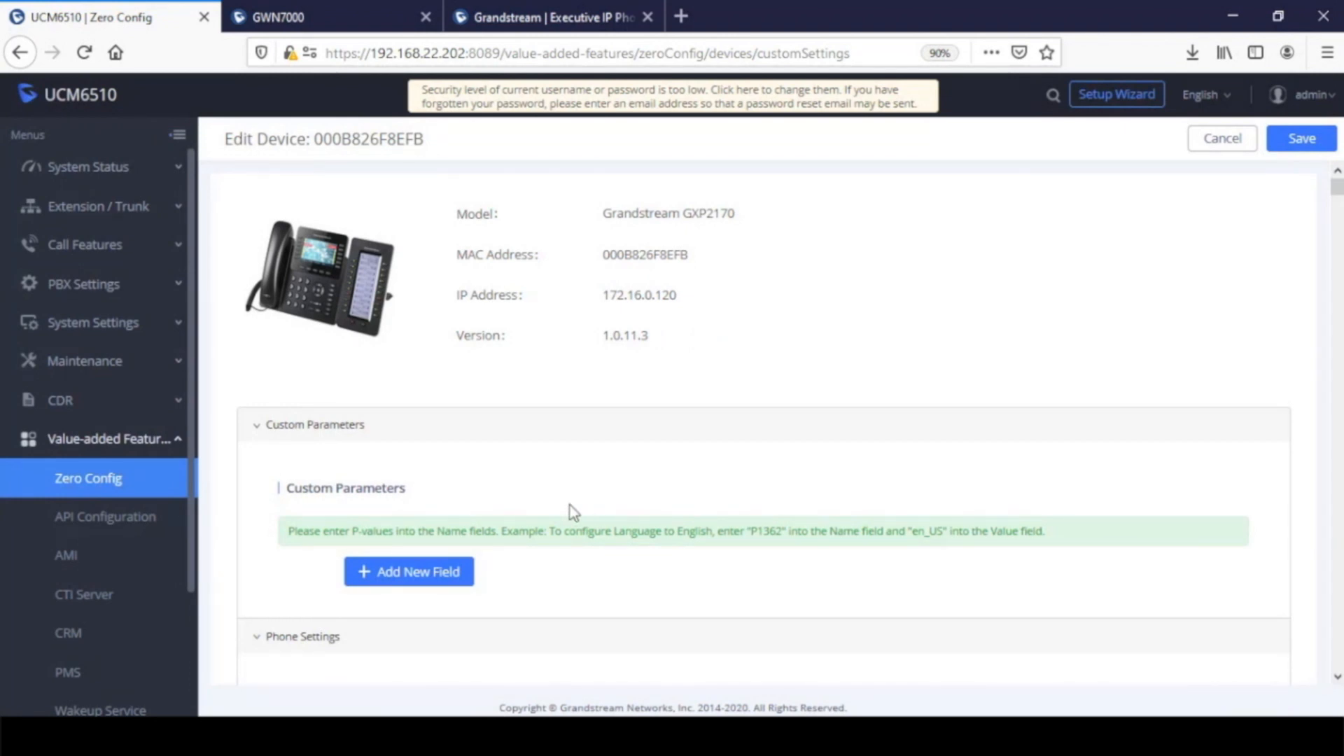
# Switch to the phone's own login page at 172.16.0.120 and enter the username admin
pyautogui.click(542, 20)
pyautogui.click(660, 433)
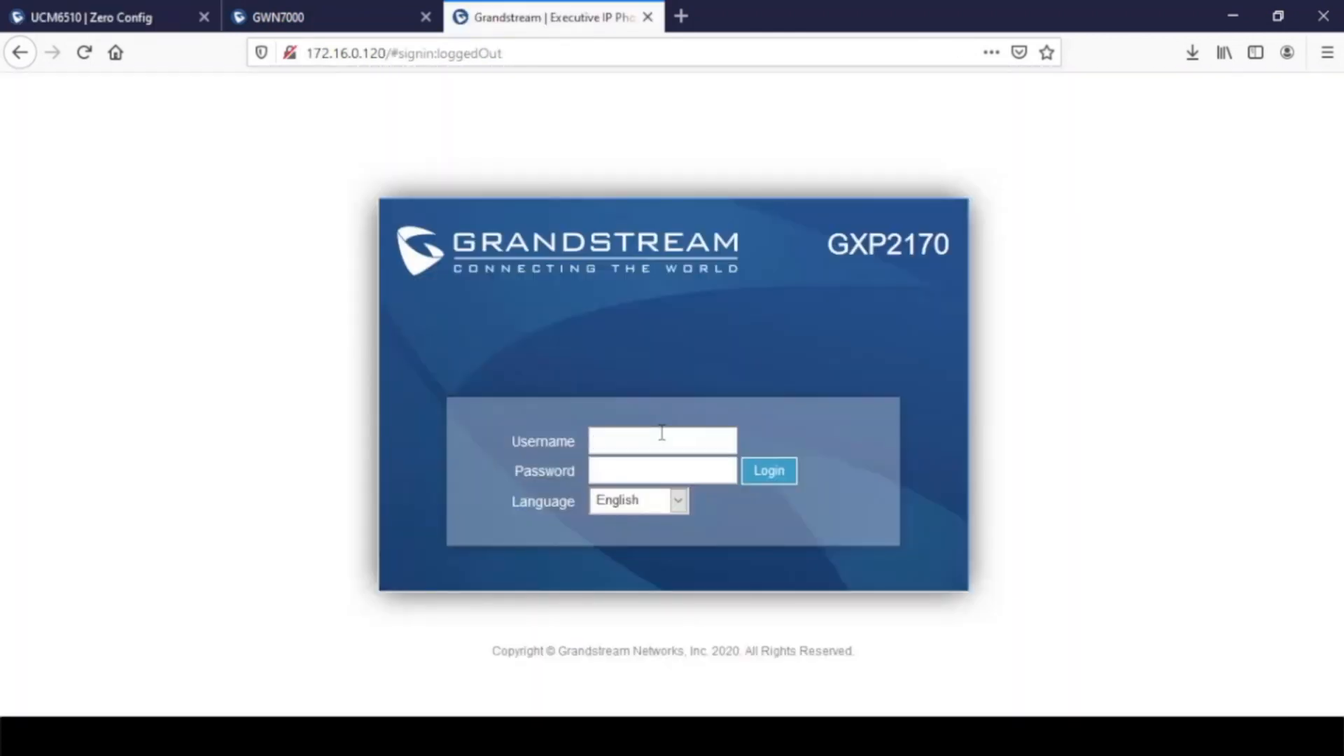
pyautogui.write('admin')
pyautogui.press('Tab')
# Open the GXP2170's web interface at 192.168.22.202:2170 in the phone's browser tab
pyautogui.click(559, 57)
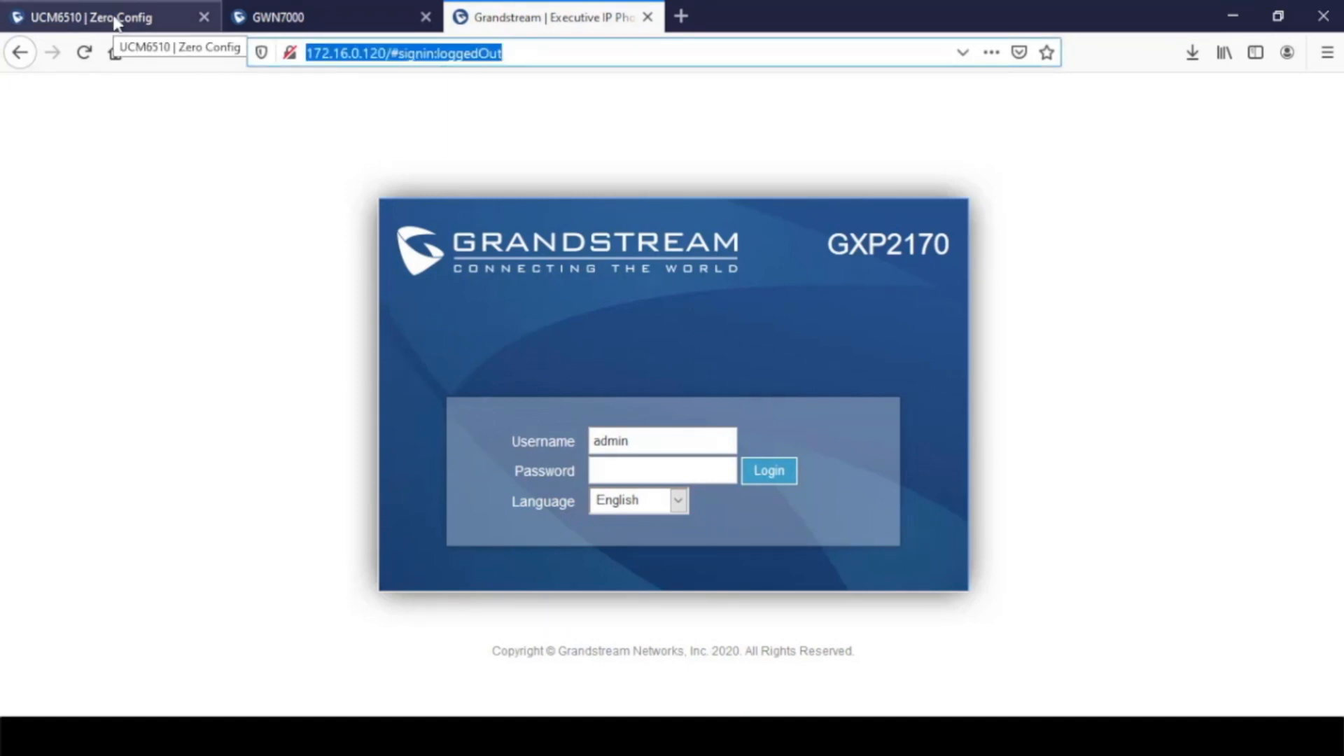
pyautogui.write('192.168.22.20')
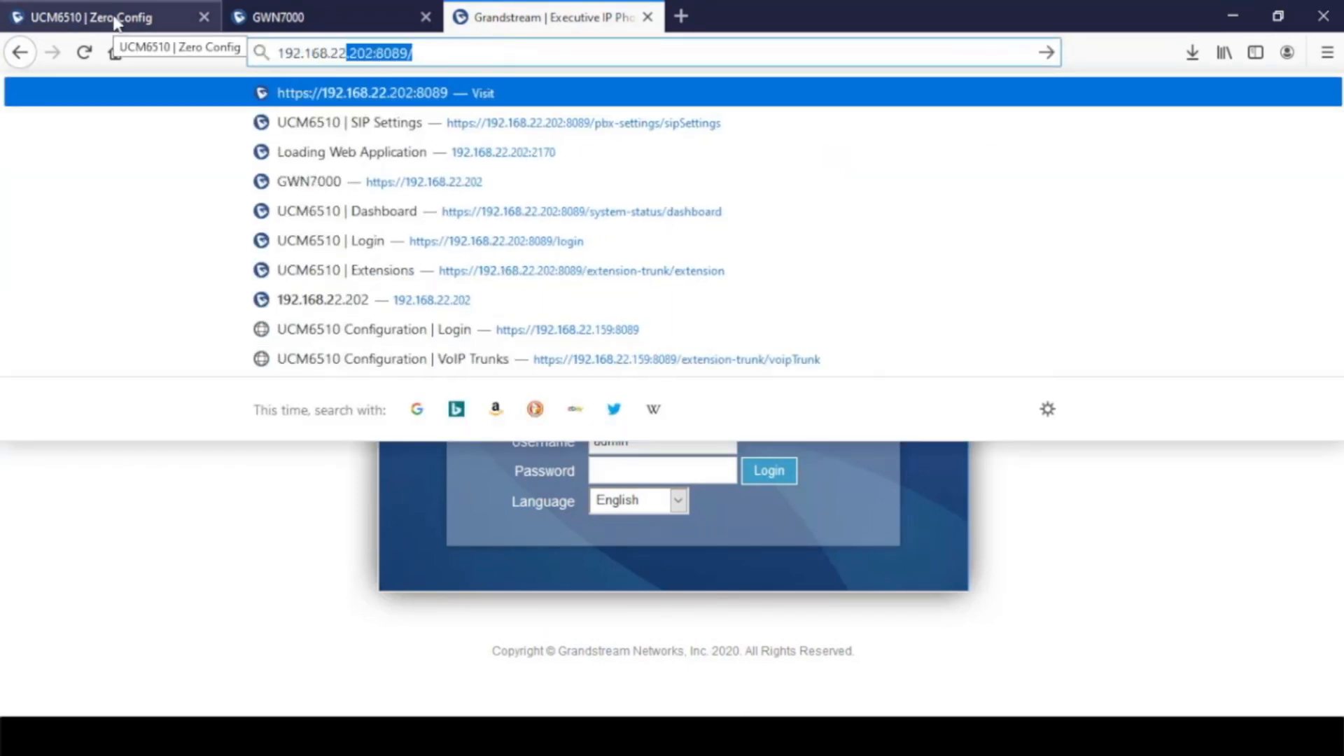
pyautogui.write('2:2170')
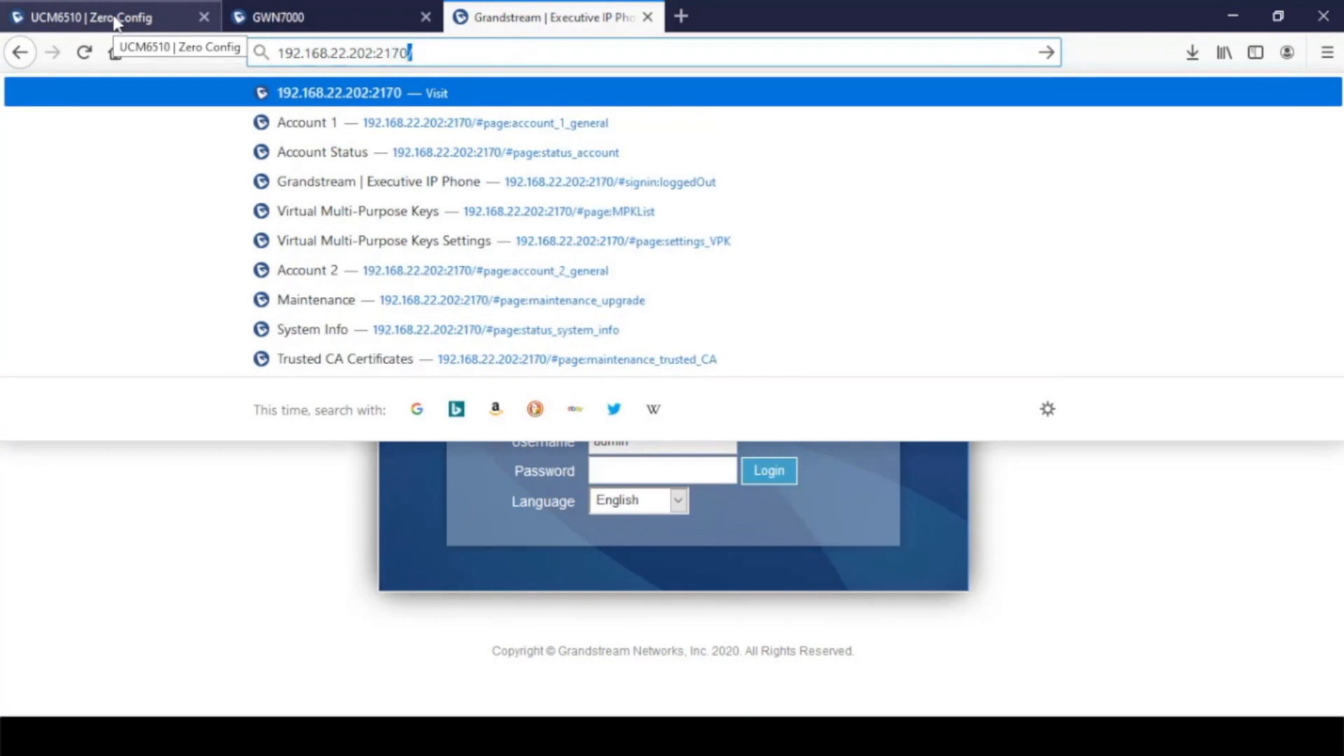
pyautogui.press('Return')
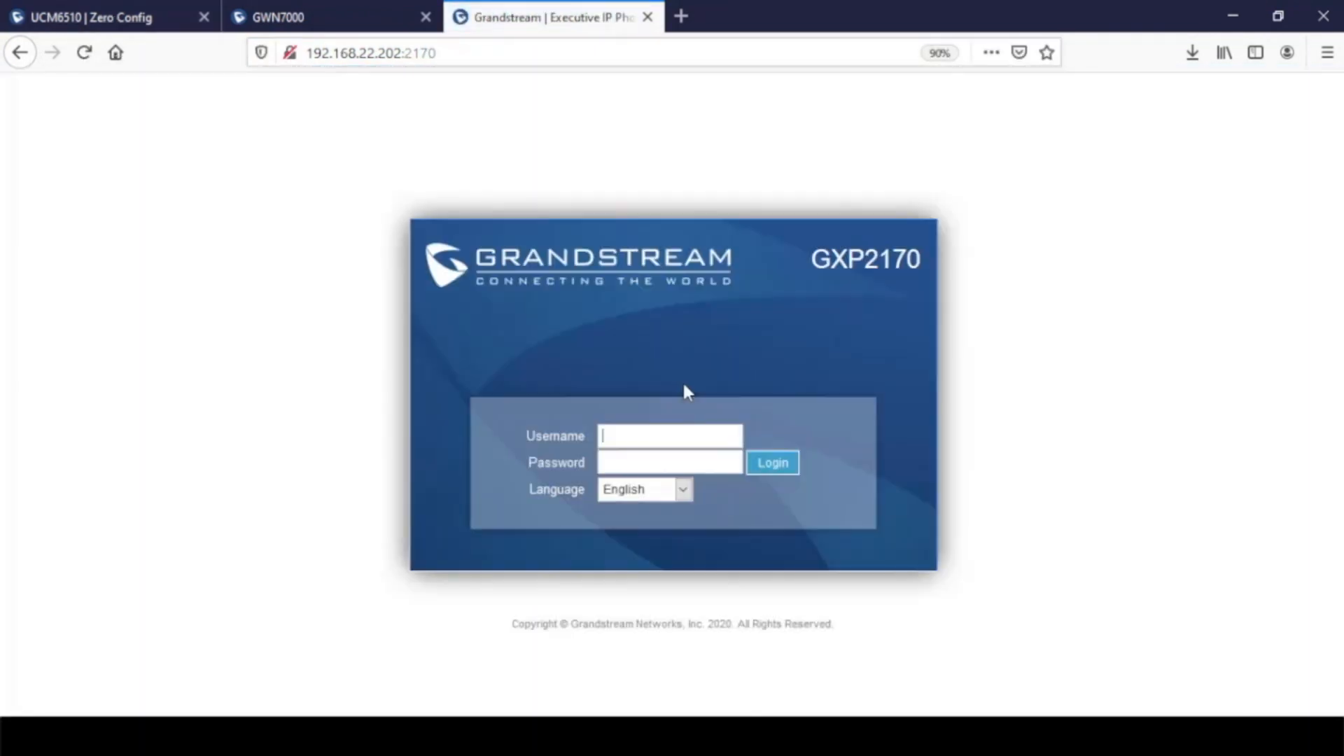
# Log in to the phone's web interface with the username admin and the account password
pyautogui.write('admin')
pyautogui.press('Tab')
pyautogui.write('admin')
pyautogui.press('Return')
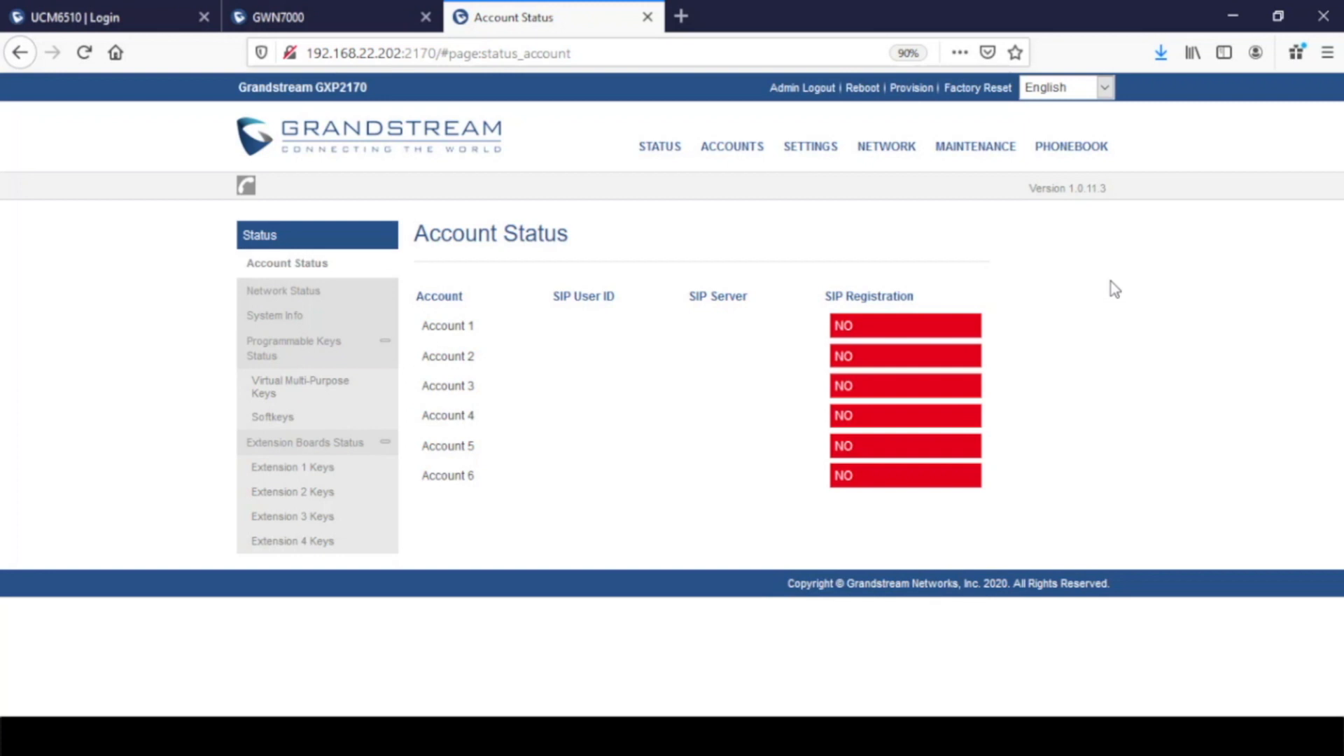
# Set Anonymous Call Rejection to Yes in the call settings of Account 1
pyautogui.moveTo(731, 148)
pyautogui.moveTo(768, 186)
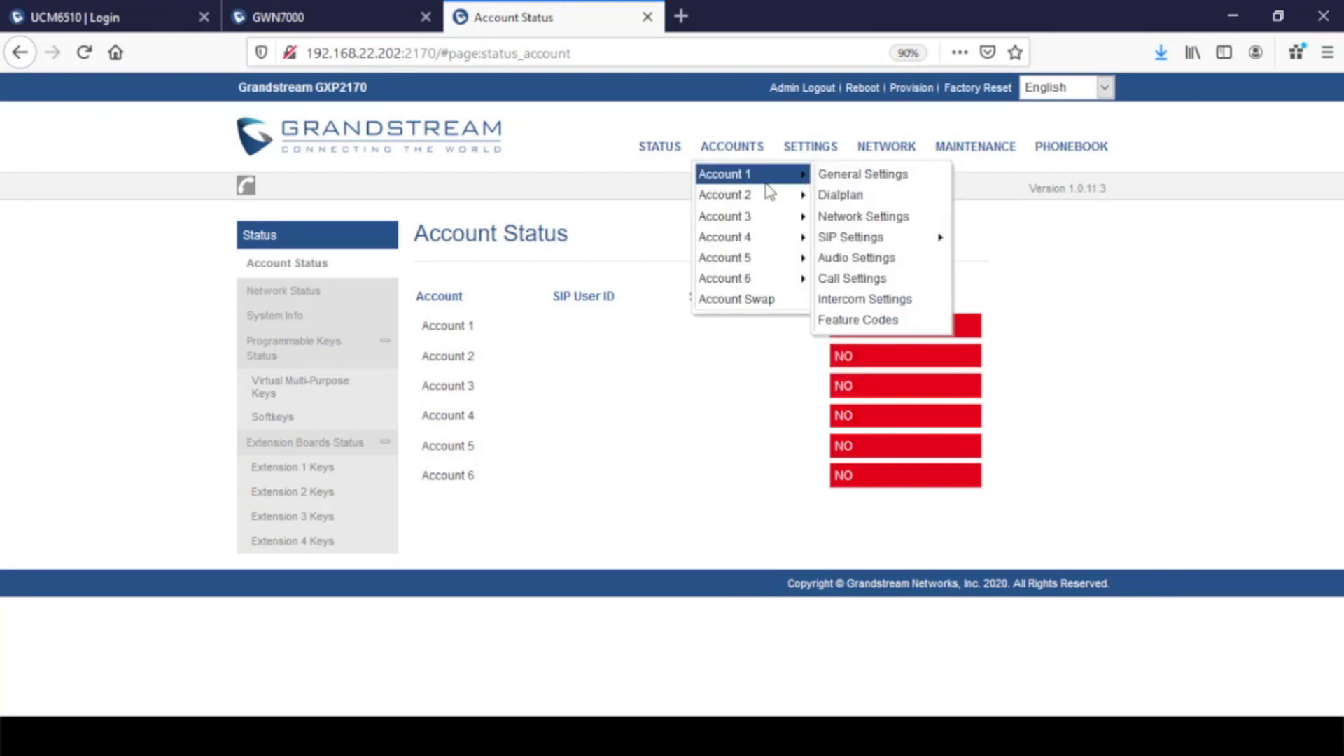
pyautogui.click(857, 281)
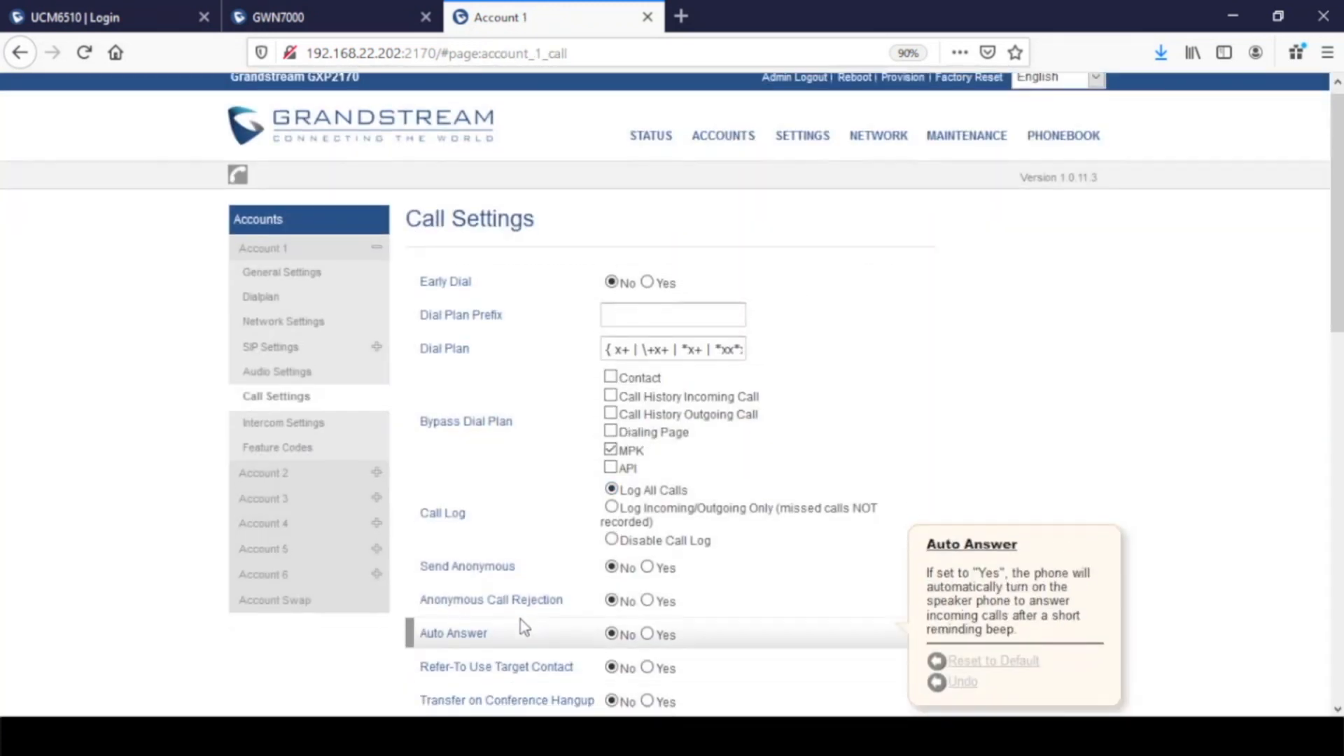
pyautogui.scroll(-3, 497, 644)
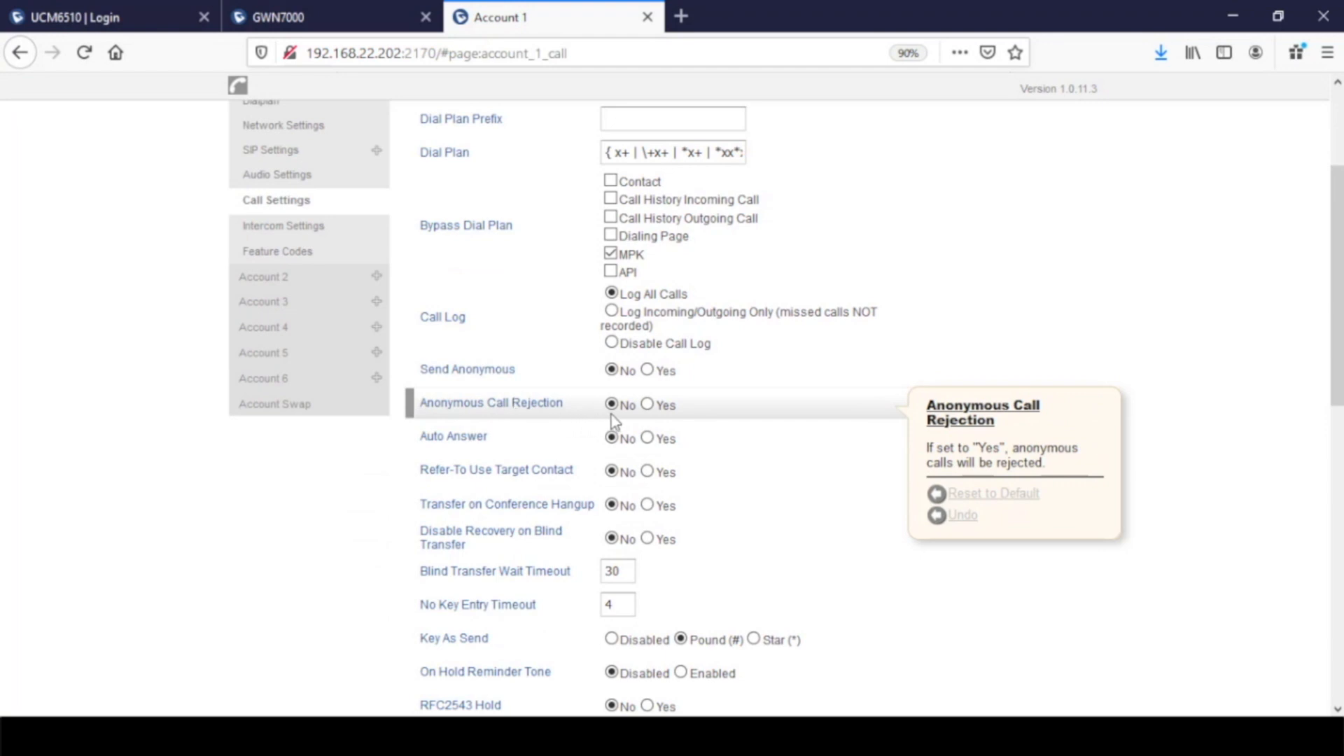
pyautogui.click(646, 406)
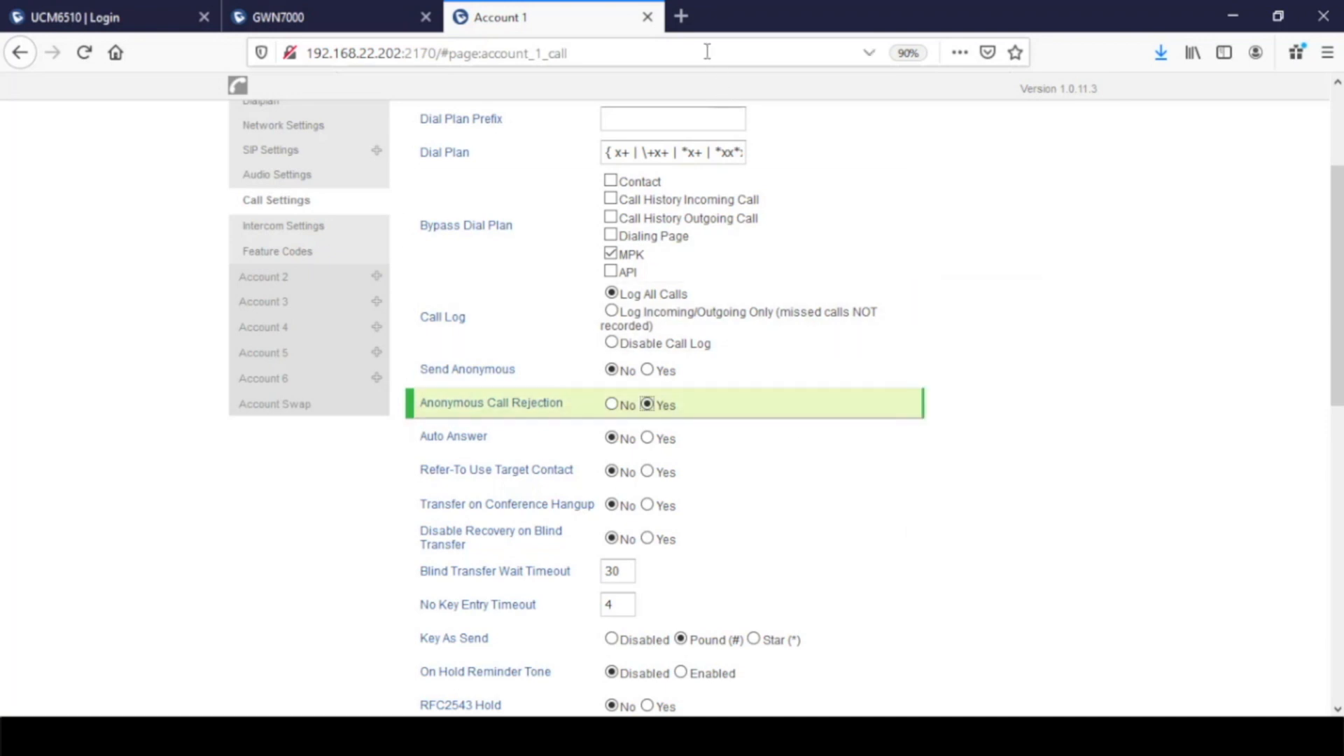
# Open the Grandstream website, grandstream.com, in a new browser tab
pyautogui.click(681, 16)
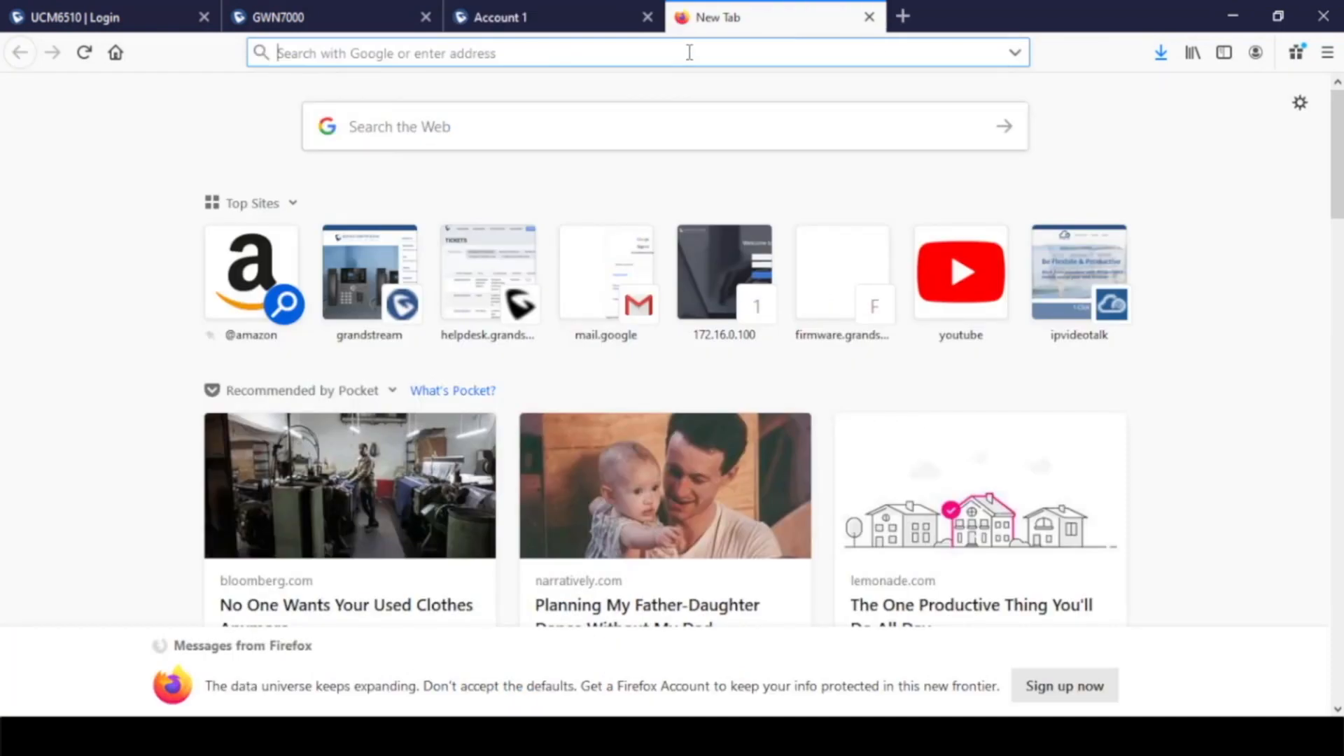
pyautogui.write('grandstream.com/')
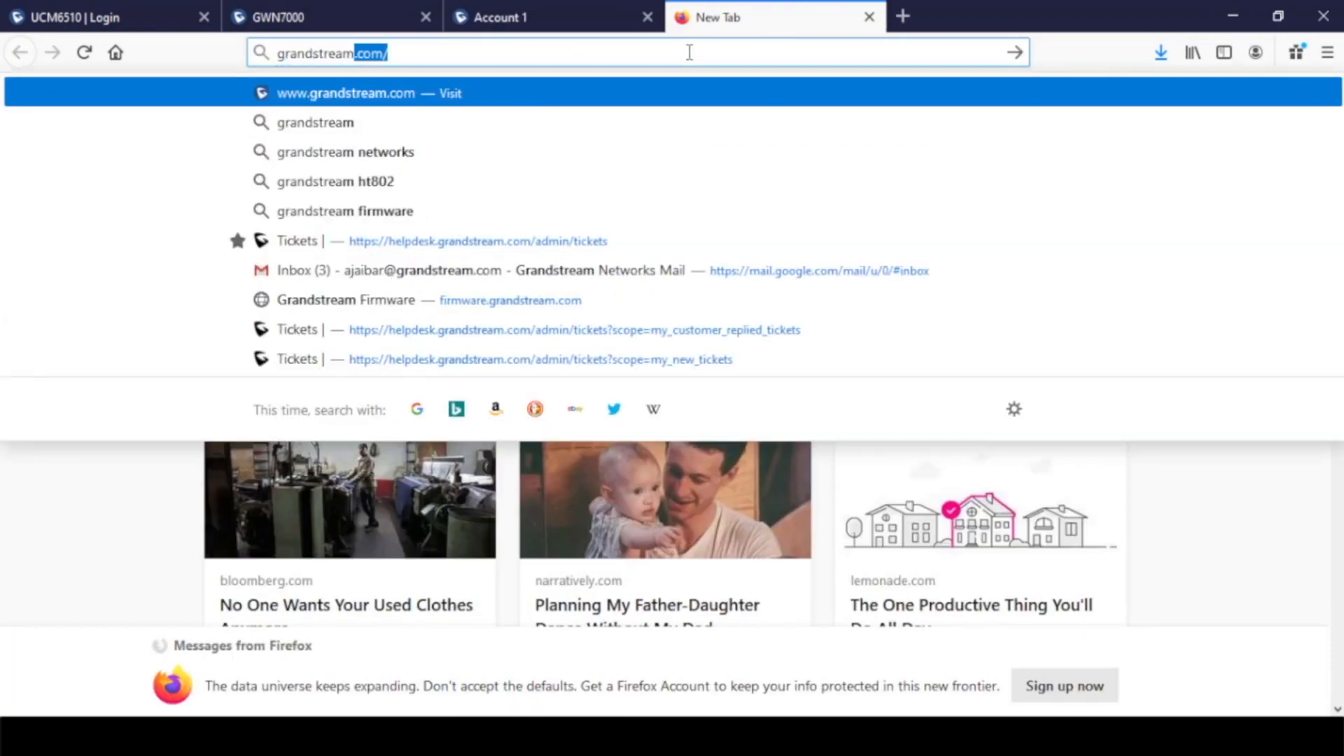
pyautogui.press('Return')
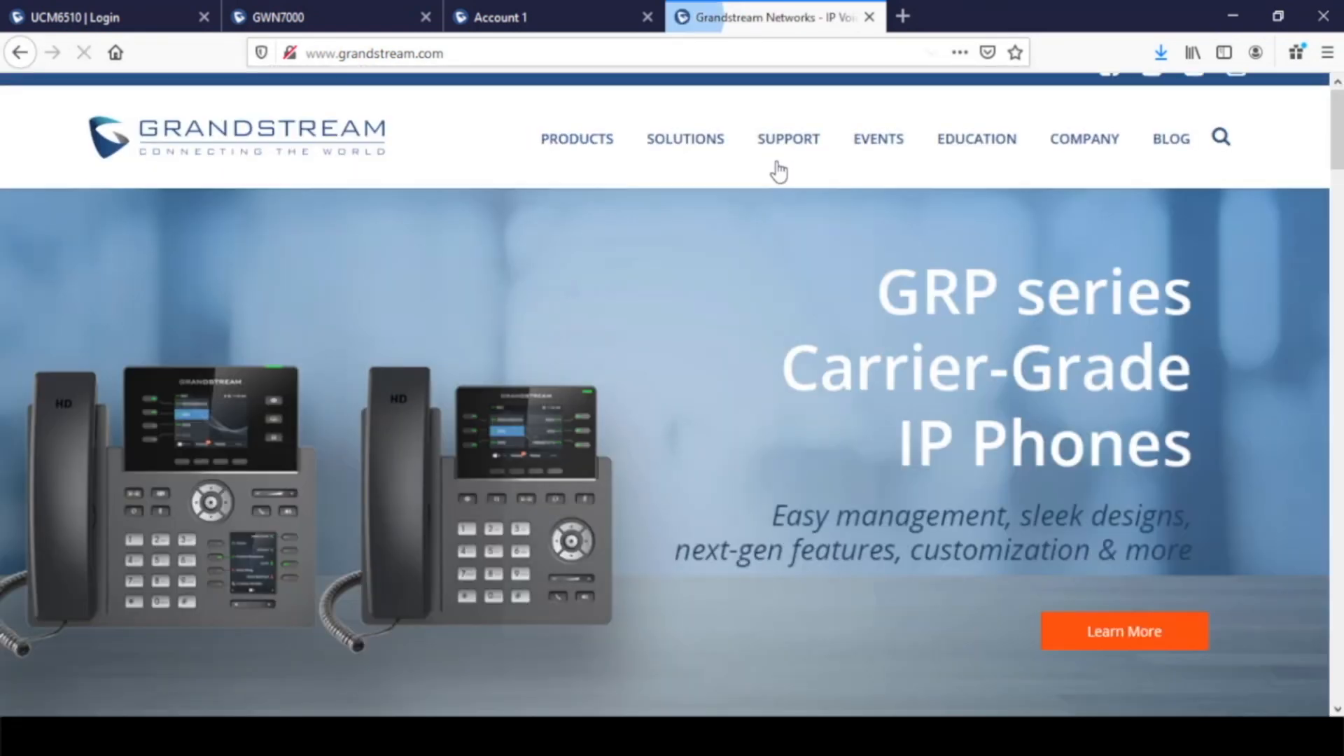
# Download the Configuration Template archive from Grandstream's support tools page and open it with WinRAR
pyautogui.moveTo(789, 168)
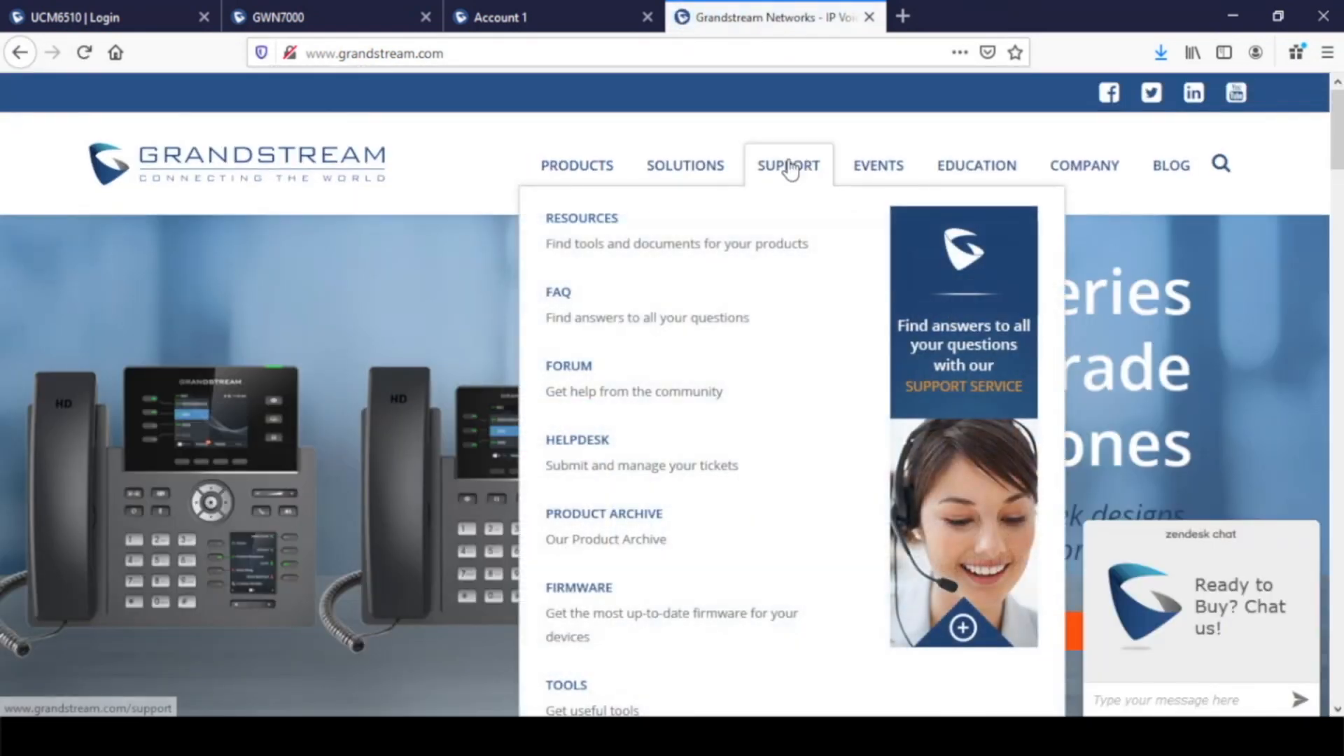
pyautogui.click(567, 690)
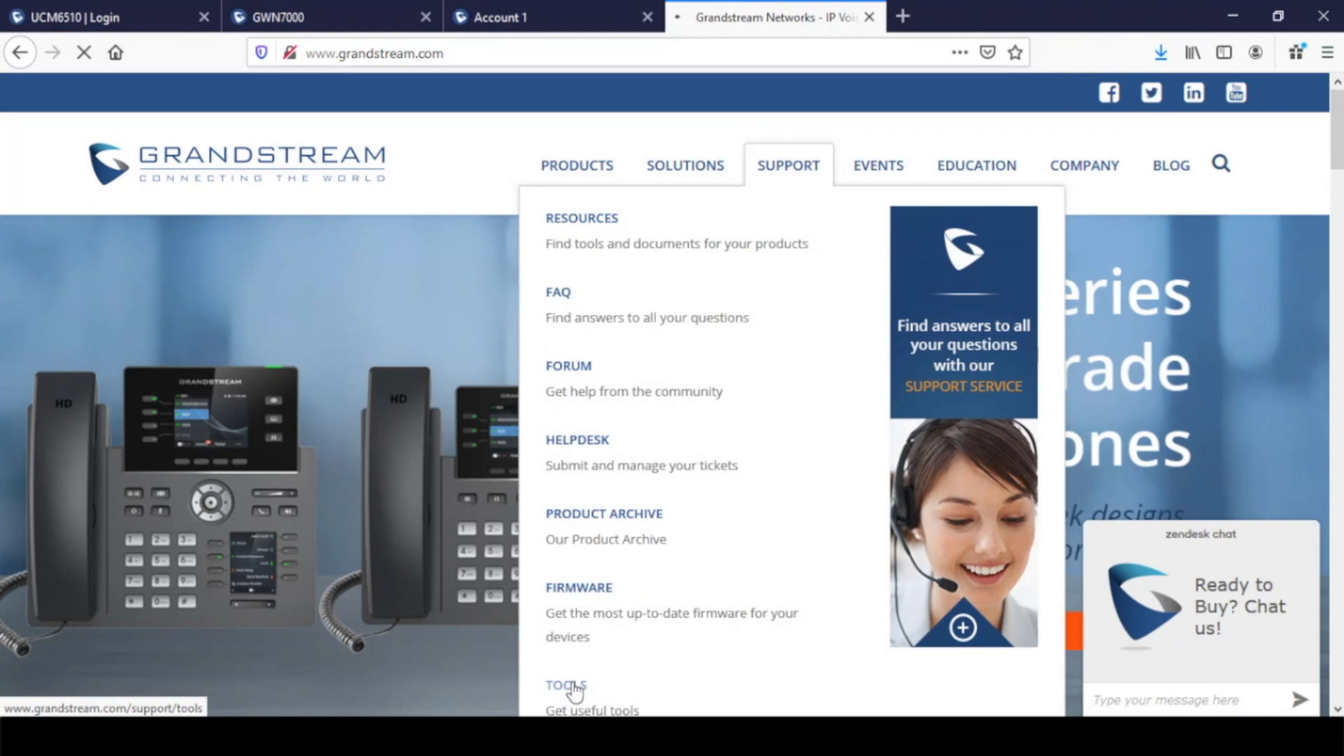
pyautogui.scroll(-5, 695, 398)
pyautogui.scroll(-10, 692, 394)
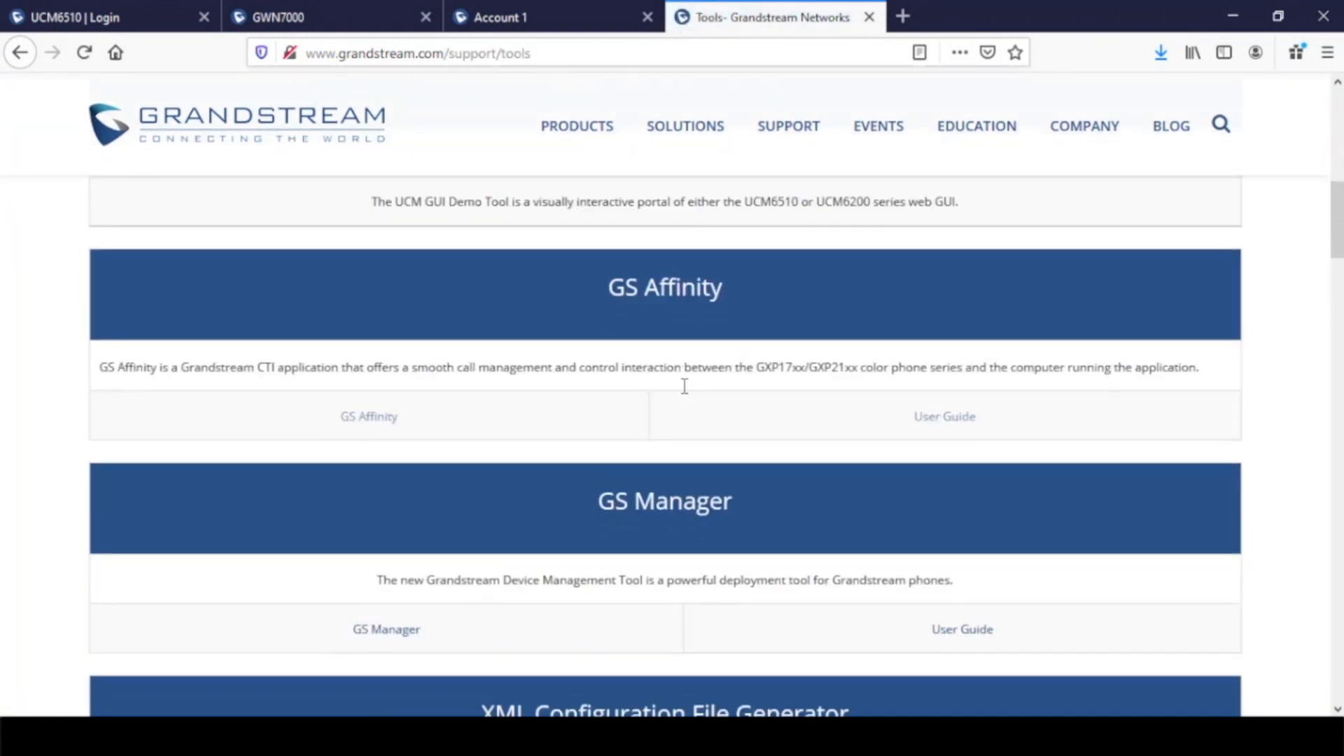
pyautogui.scroll(-2, 701, 408)
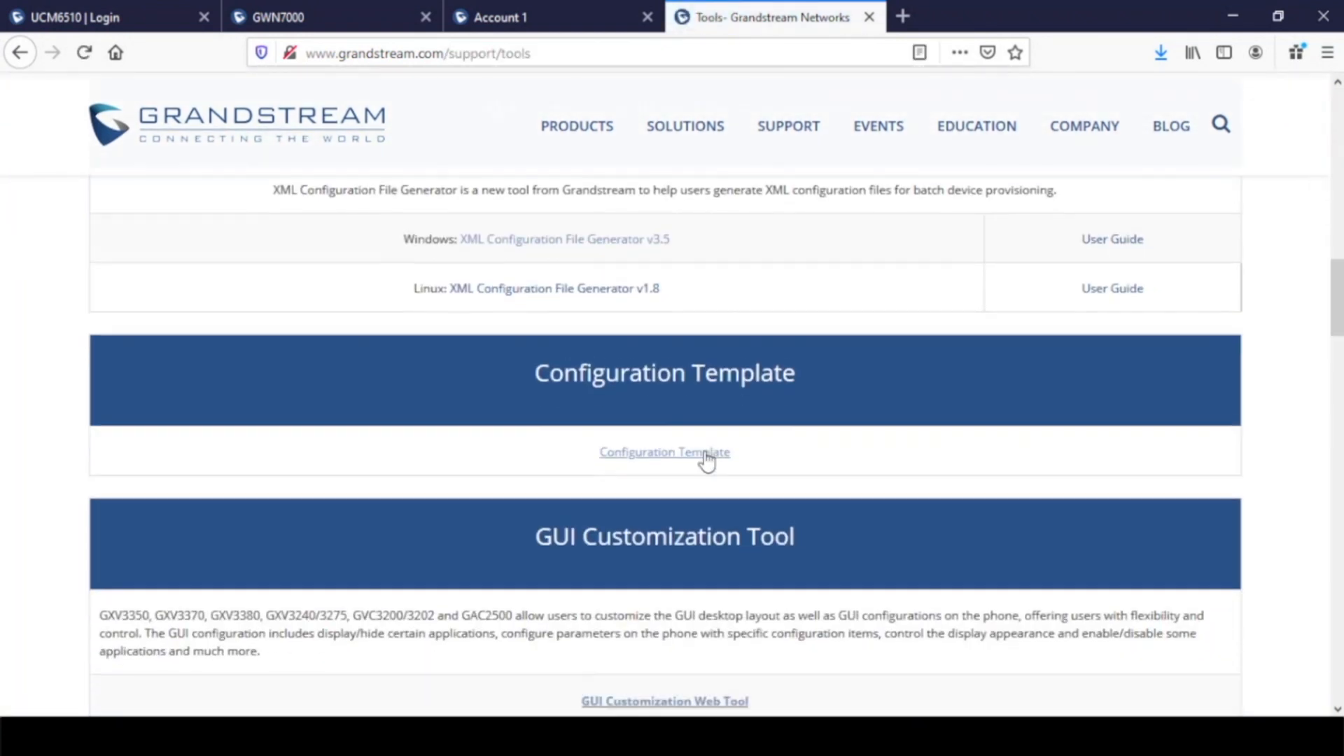
pyautogui.click(692, 459)
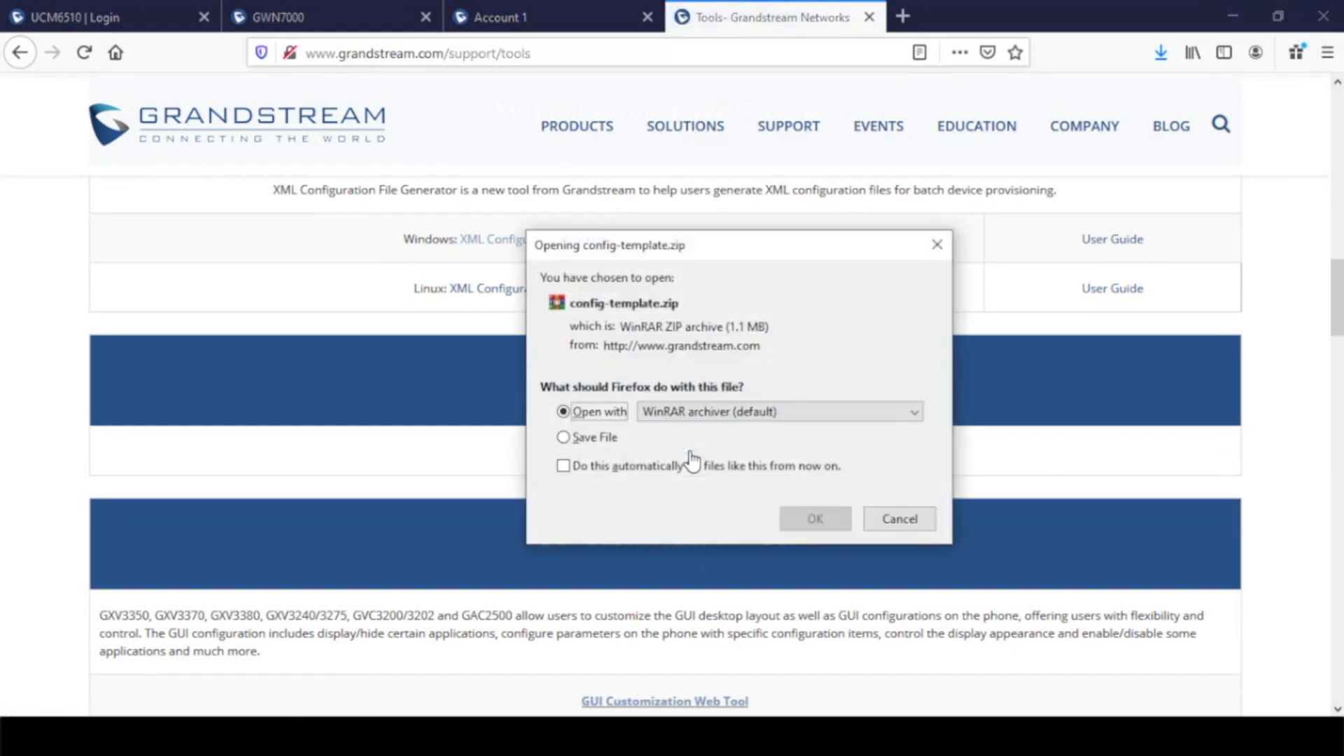
pyautogui.click(817, 516)
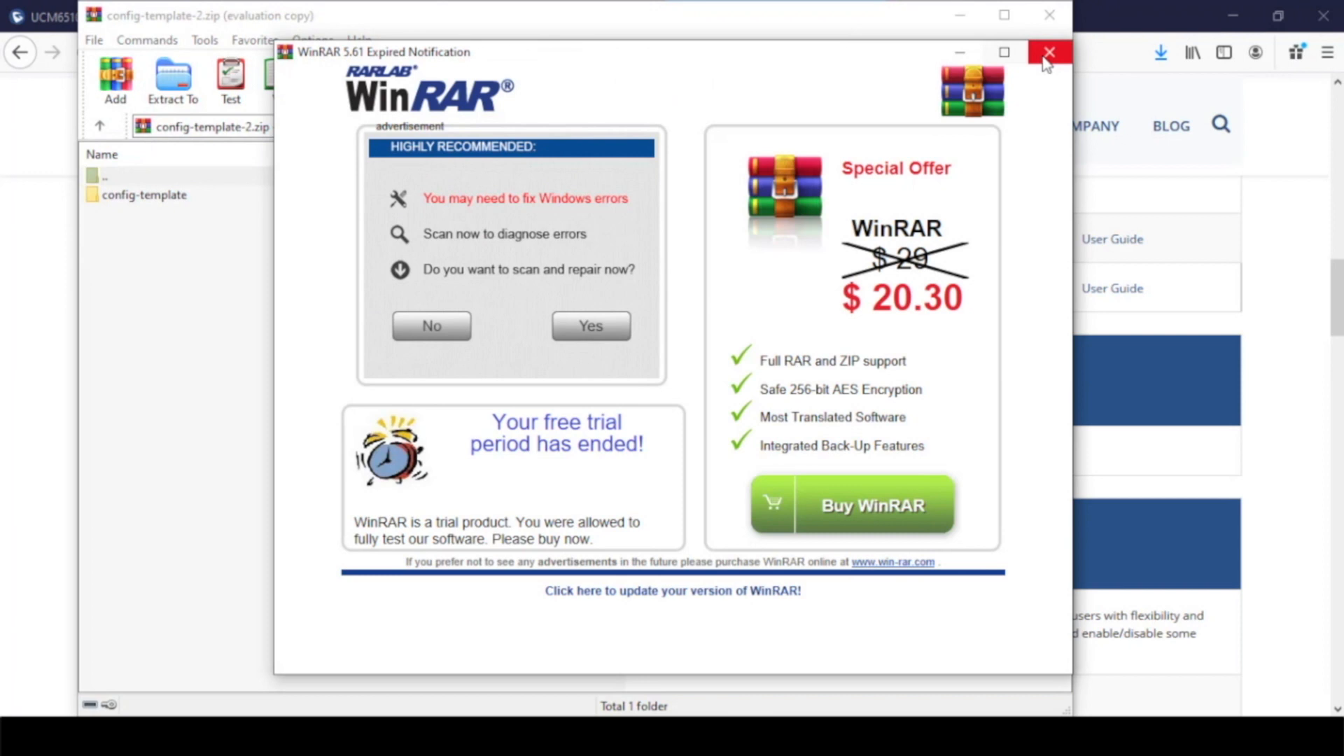
pyautogui.click(1048, 53)
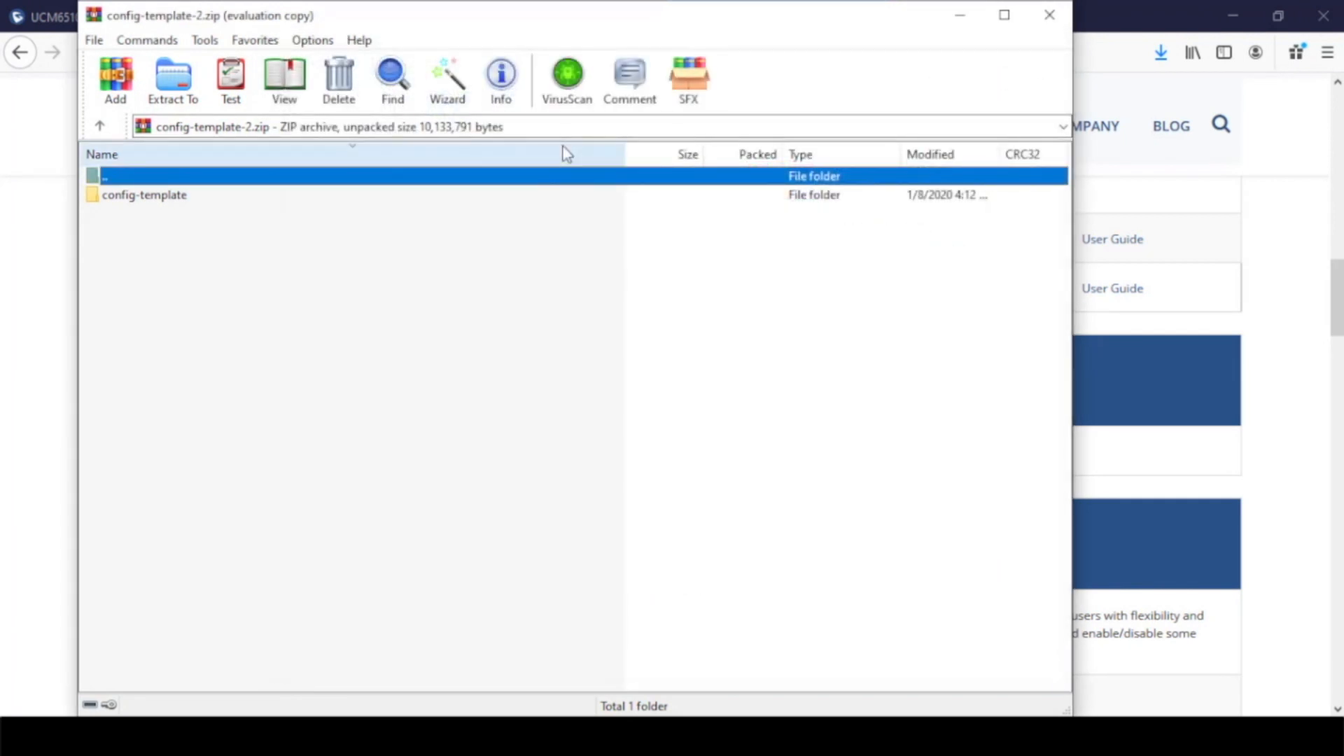
# Open gxp2130_40_60_70_35_config_1.0.11.3.txt from the archive's config-template folder
pyautogui.doubleClick(145, 196)
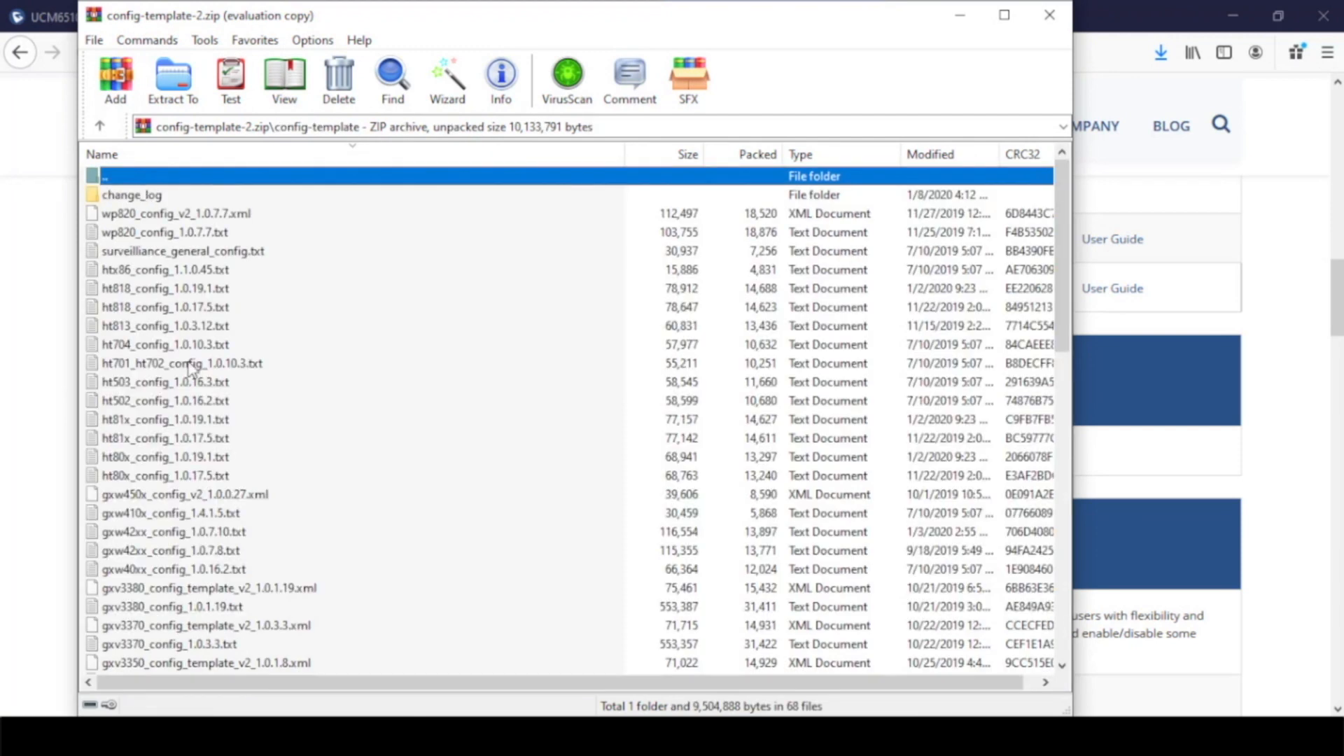
pyautogui.scroll(-6, 210, 420)
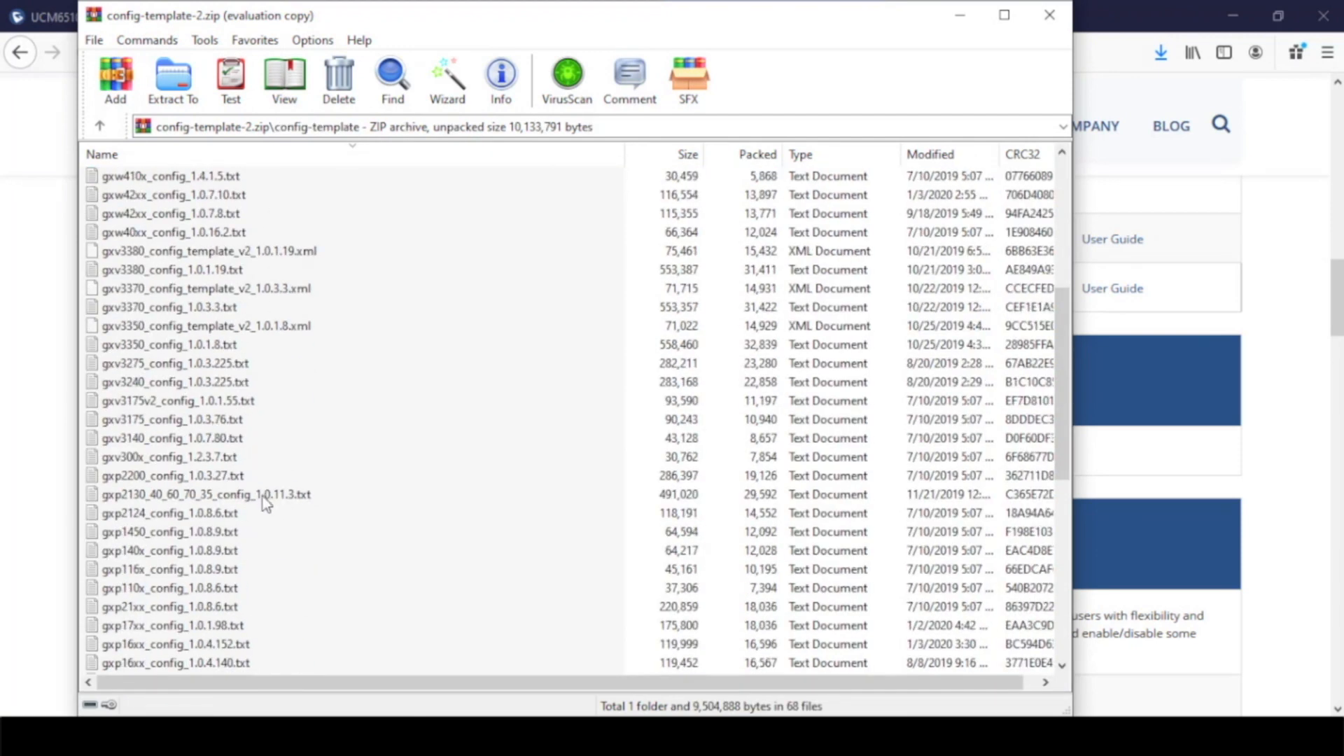
pyautogui.doubleClick(262, 497)
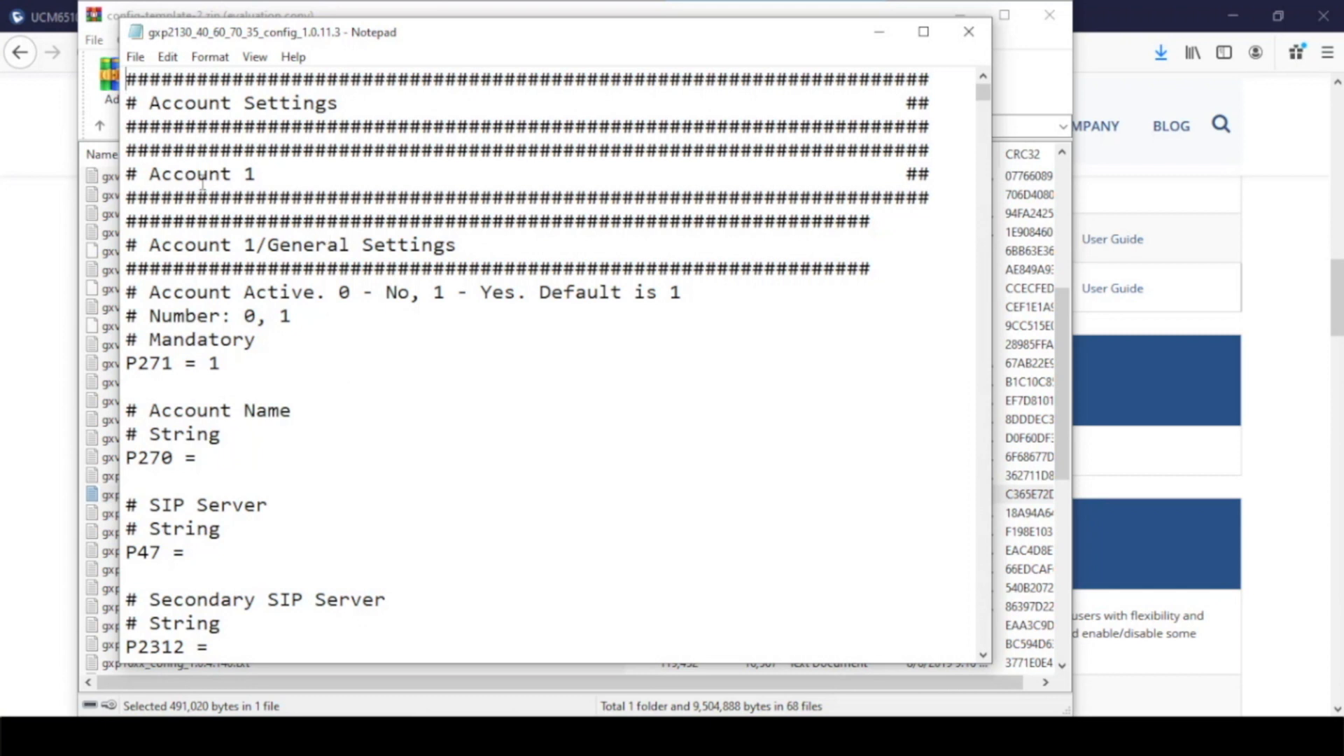
# Set the Account Active parameter P271 to 0 in the general settings of Account 1
pyautogui.moveTo(150, 294); pyautogui.dragTo(319, 302)
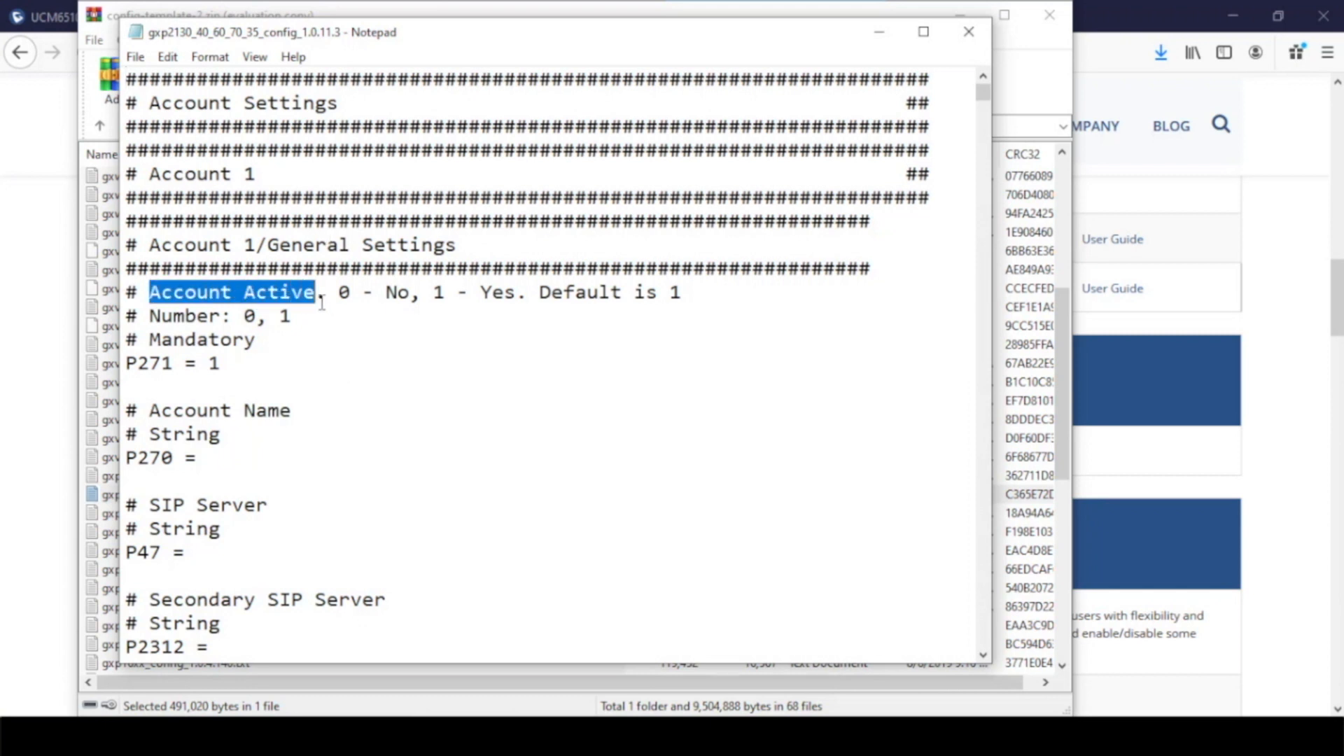
pyautogui.moveTo(174, 364); pyautogui.dragTo(127, 364)
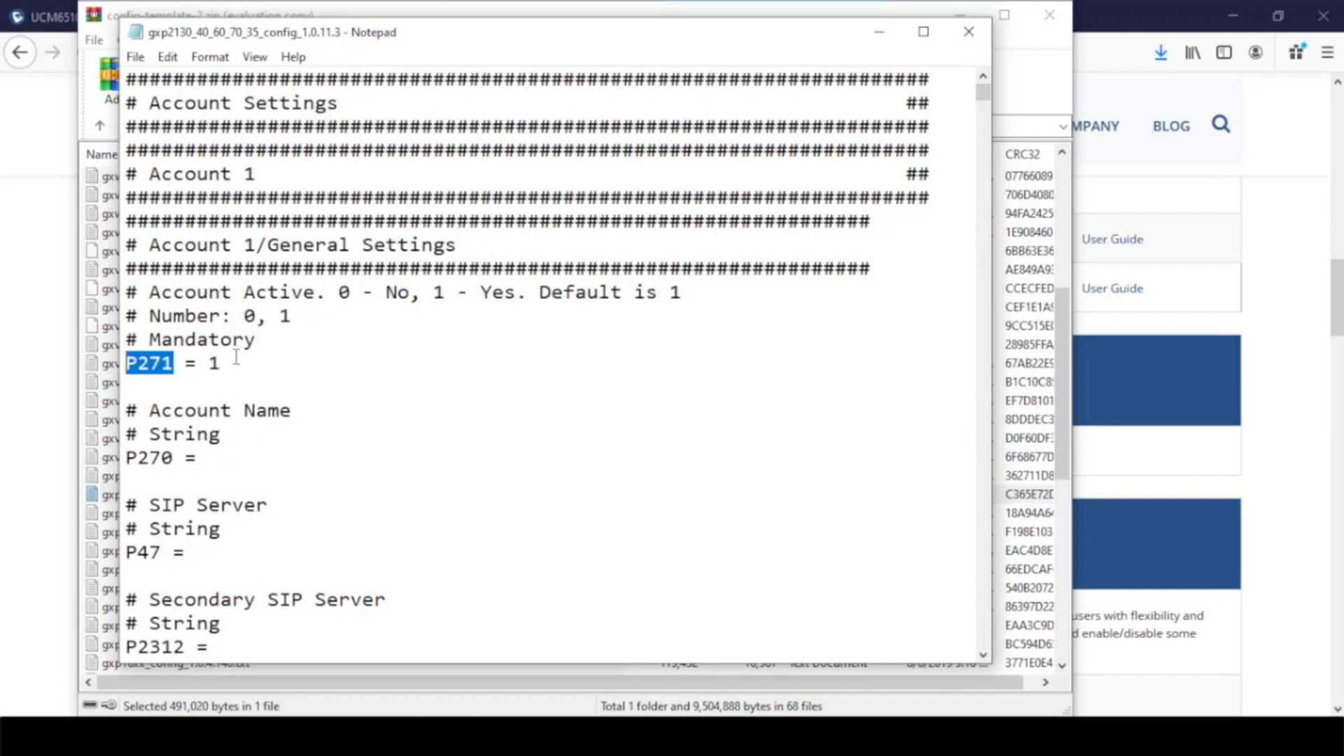
pyautogui.doubleClick(214, 363)
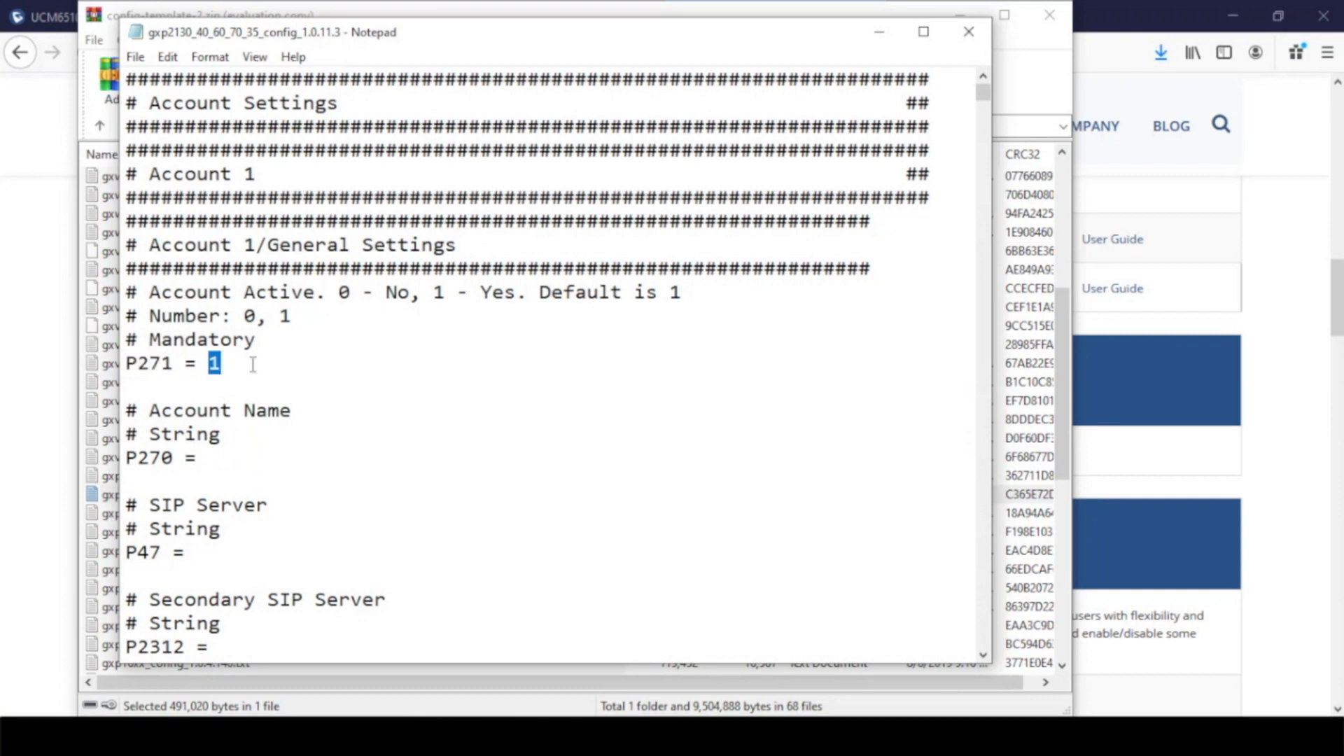
pyautogui.write('0')
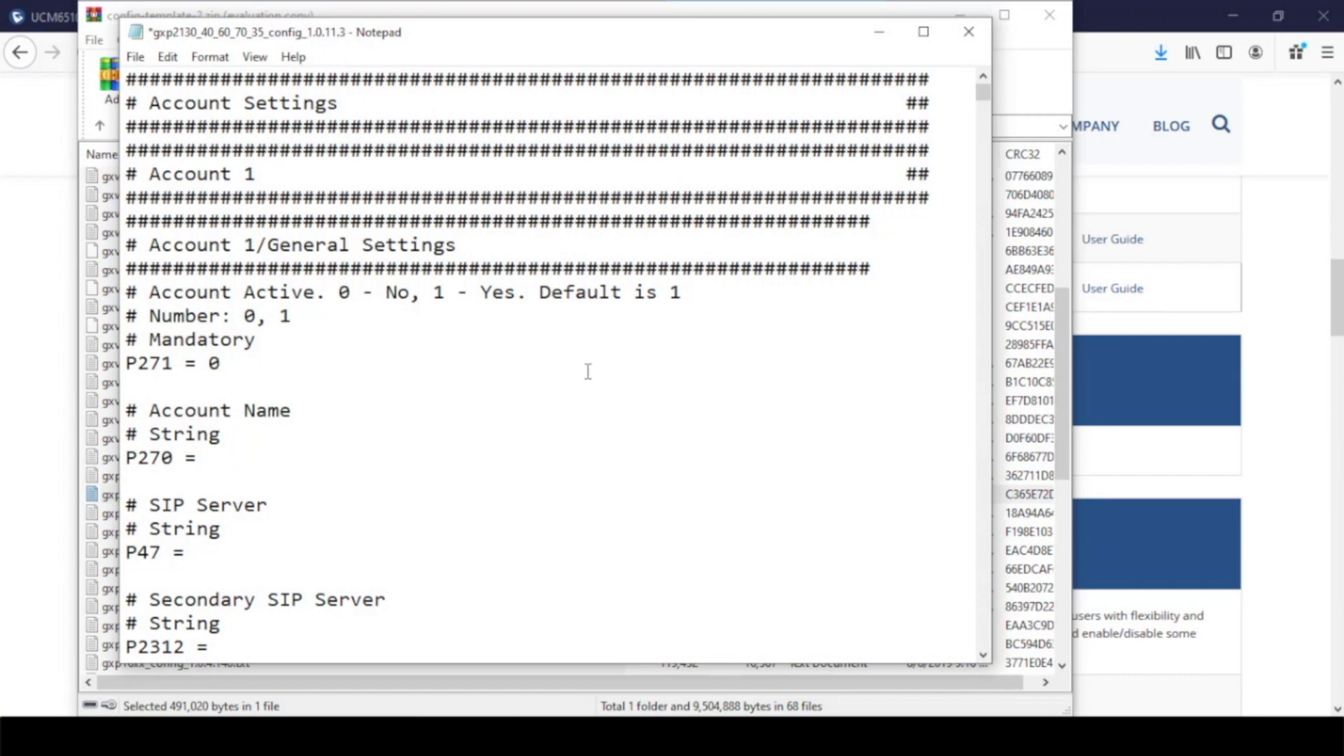
# Search the template for "anonymous call rejection" and close the search at the first match
pyautogui.hotkey('ctrl', 'f')
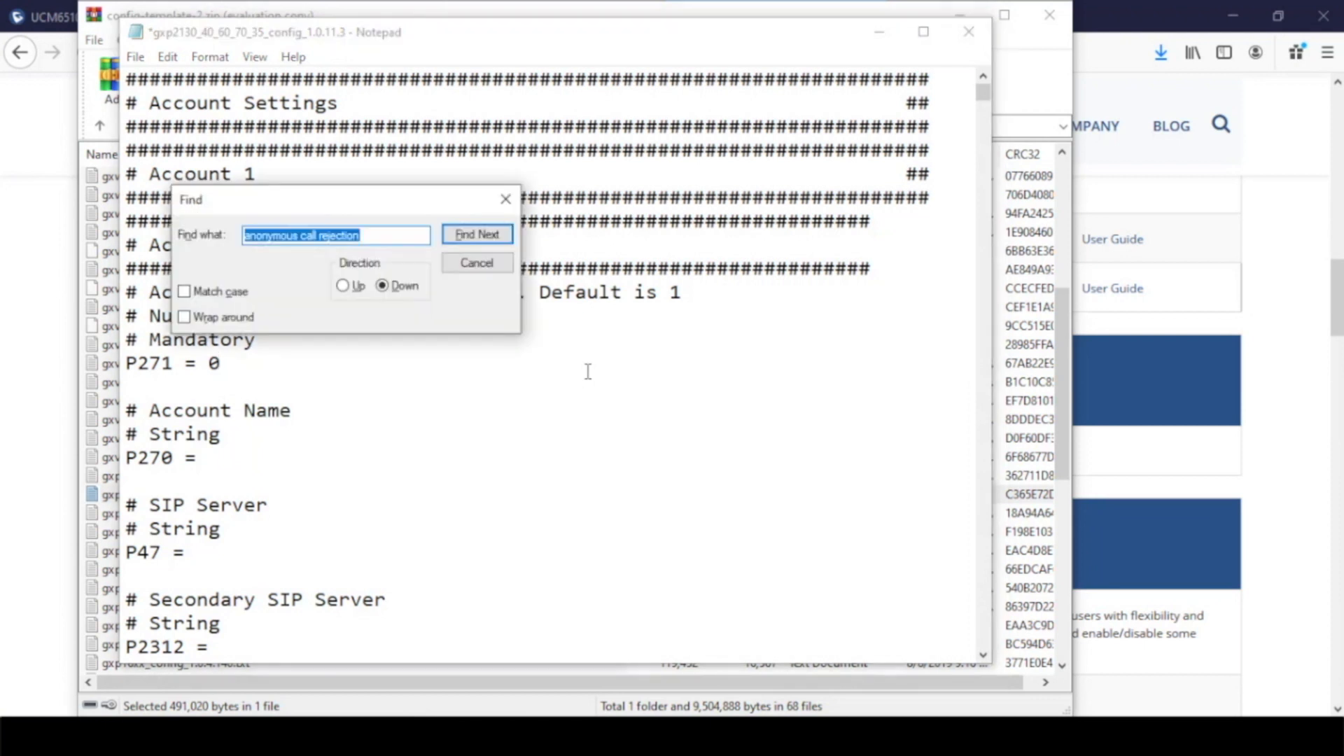
pyautogui.write('a')
pyautogui.press('BackSpace')
pyautogui.write('ano')
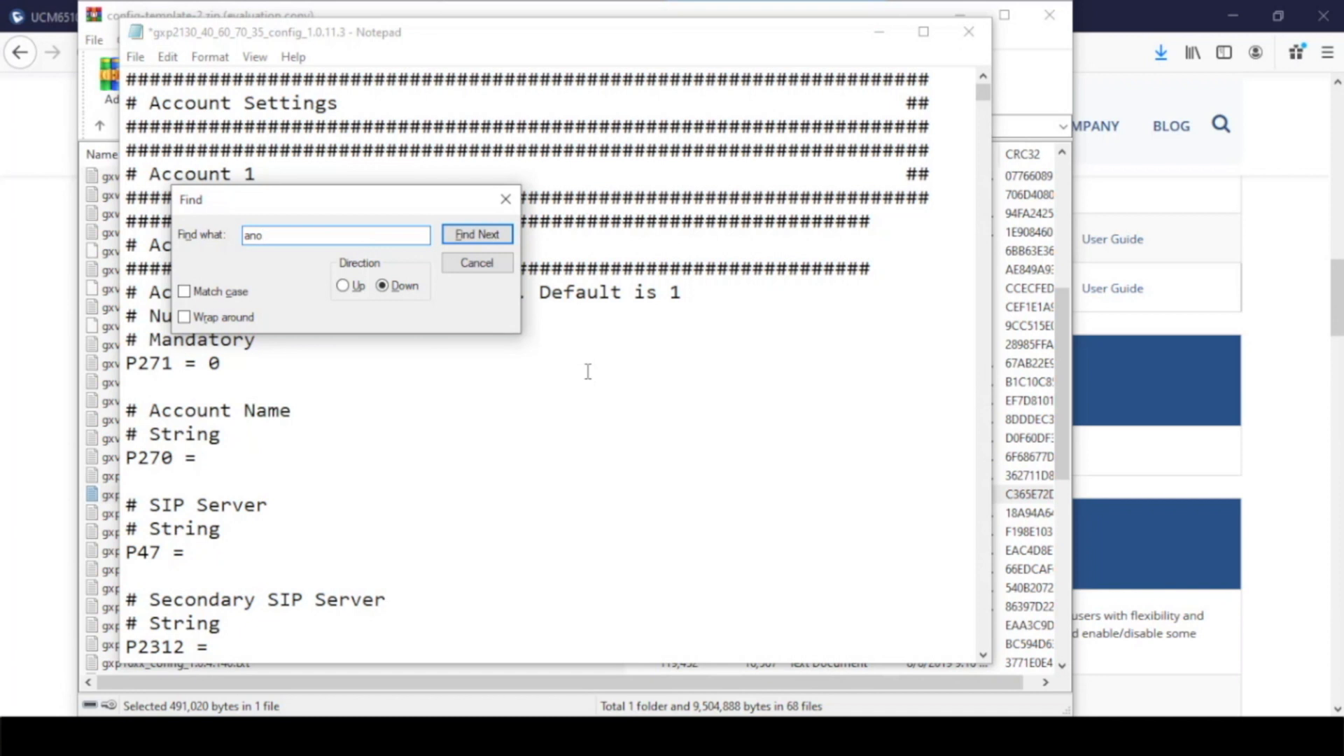
pyautogui.write('nymous call rejection')
pyautogui.click(472, 233)
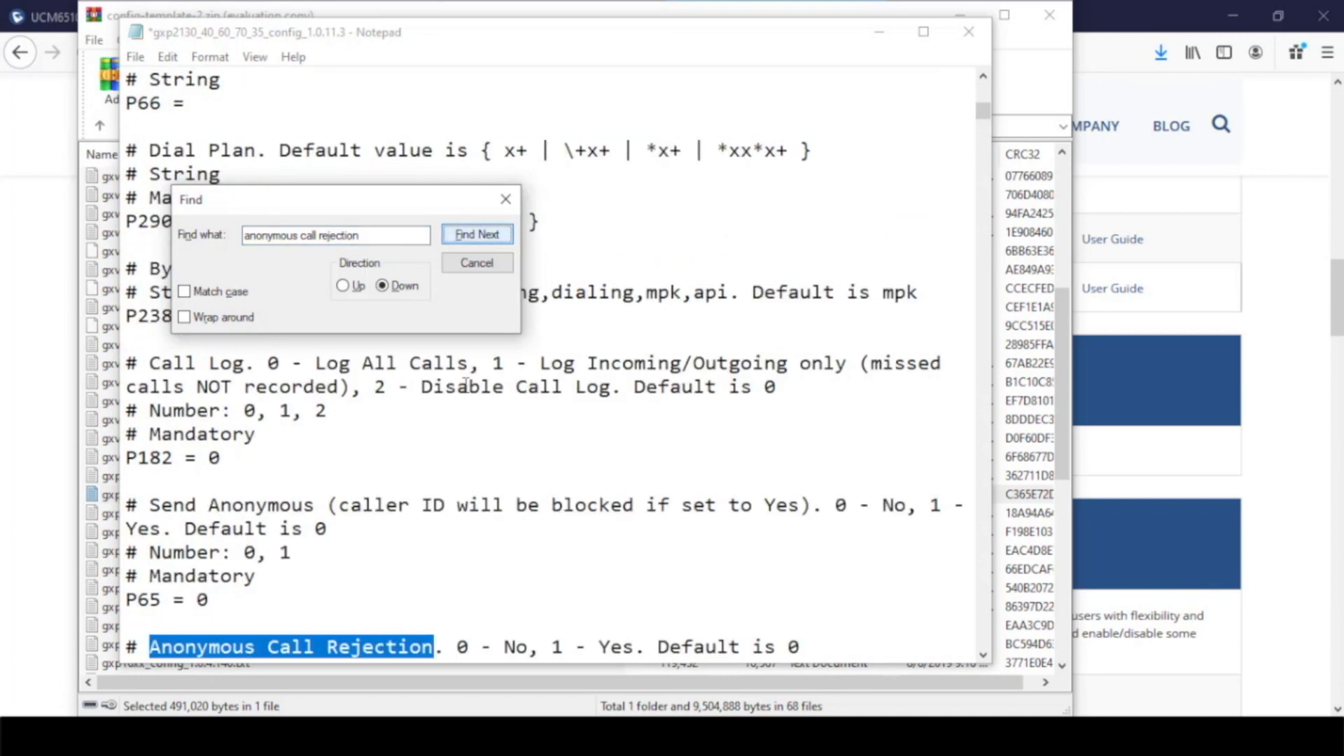
pyautogui.scroll(-3, 458, 441)
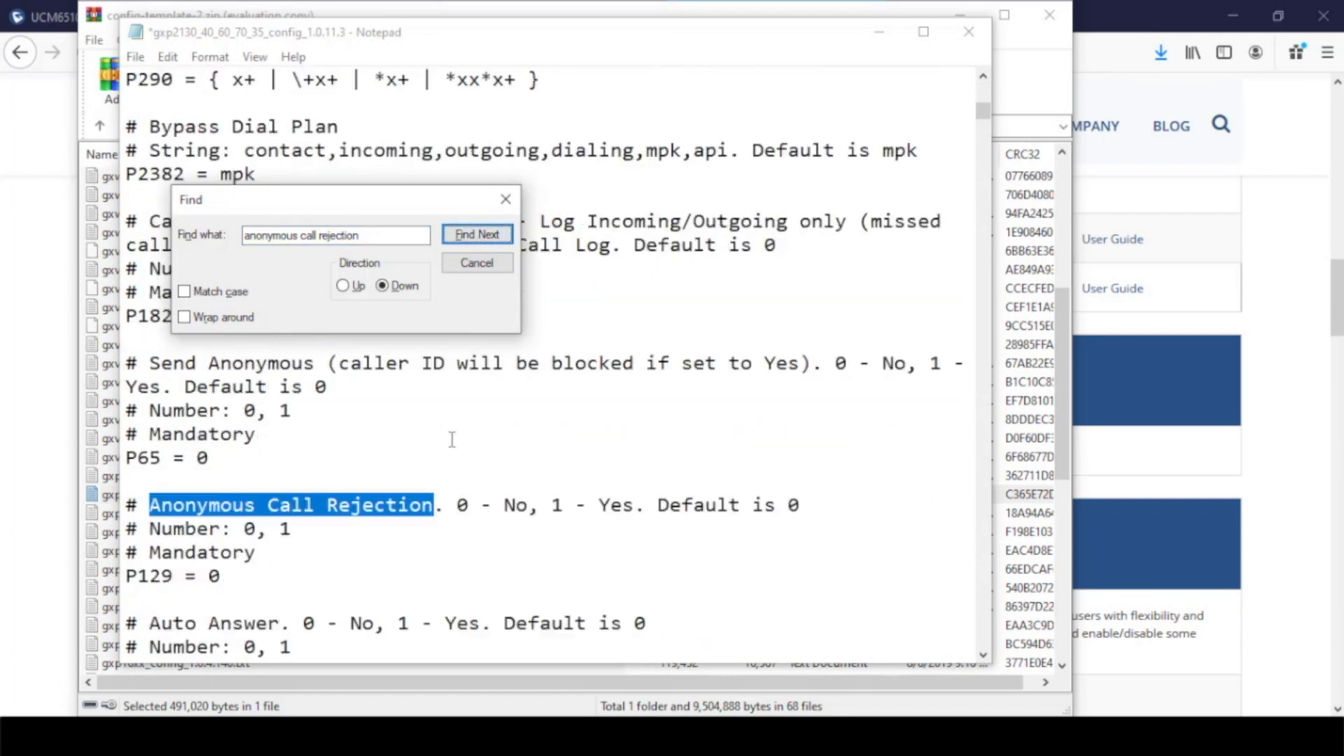
pyautogui.click(506, 199)
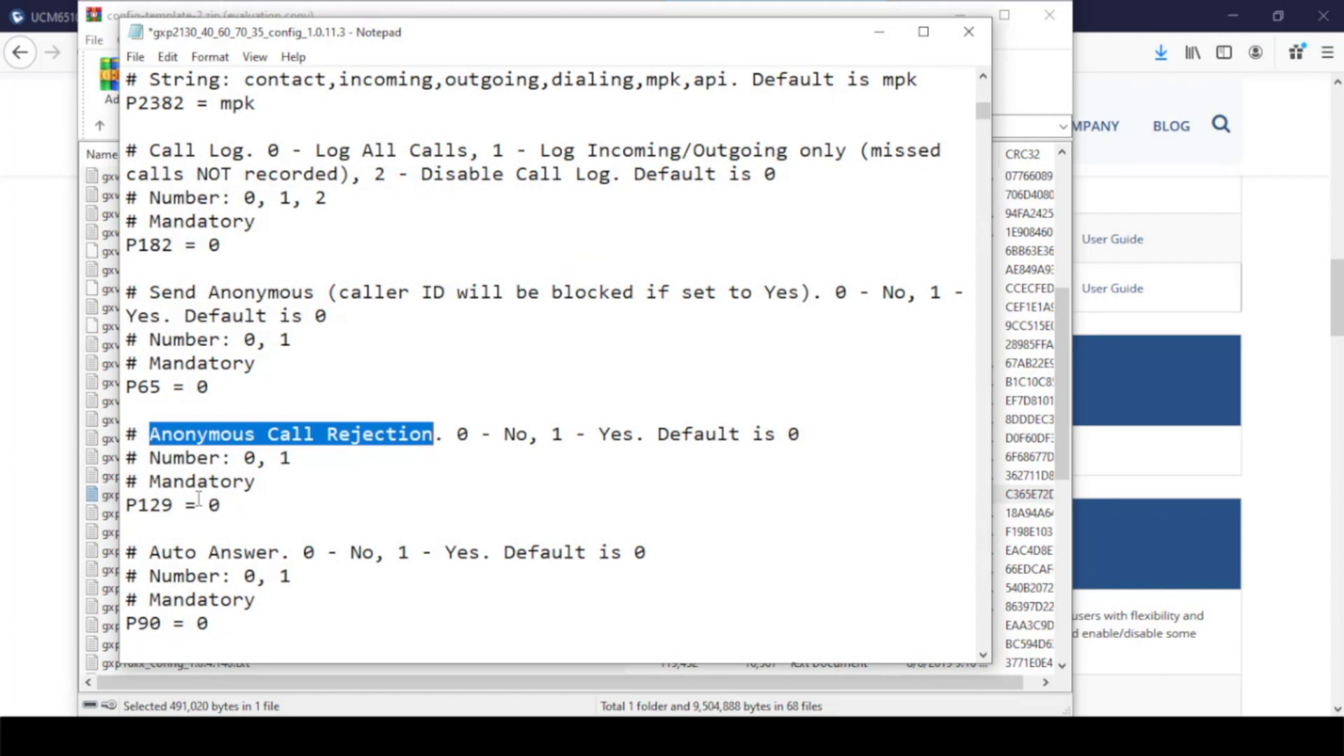
# Examine the Anonymous Call Rejection entry of Account 1, highlighting its P-value, its No and Yes options and its name
pyautogui.moveTo(174, 505); pyautogui.dragTo(128, 507)
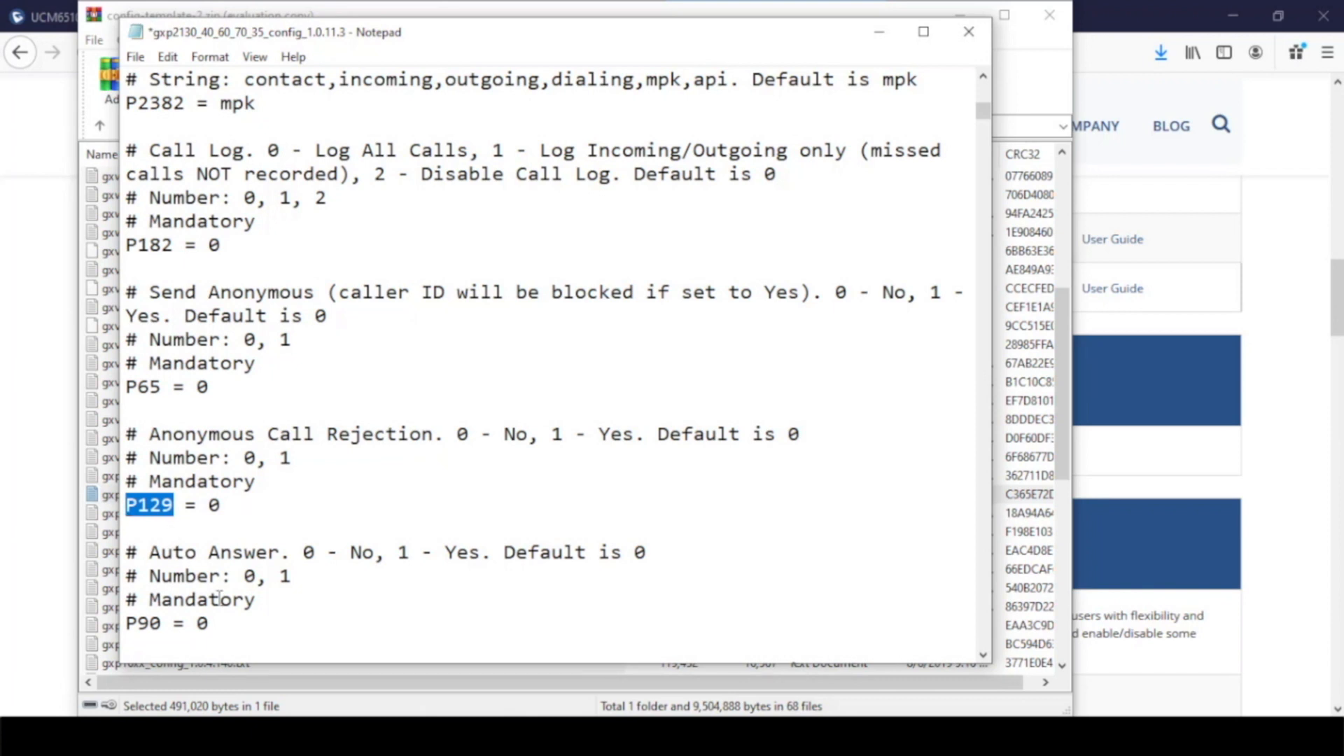
pyautogui.moveTo(457, 434); pyautogui.dragTo(529, 434)
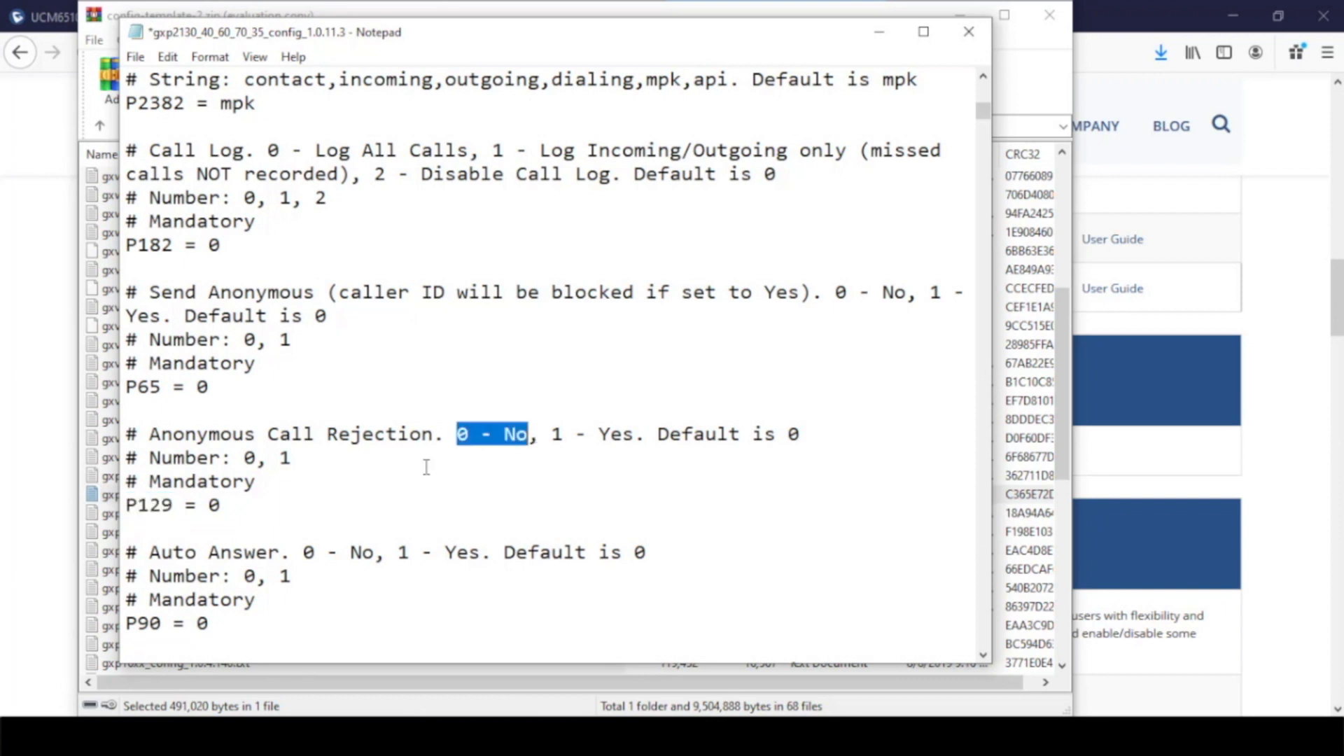
pyautogui.doubleClick(214, 504)
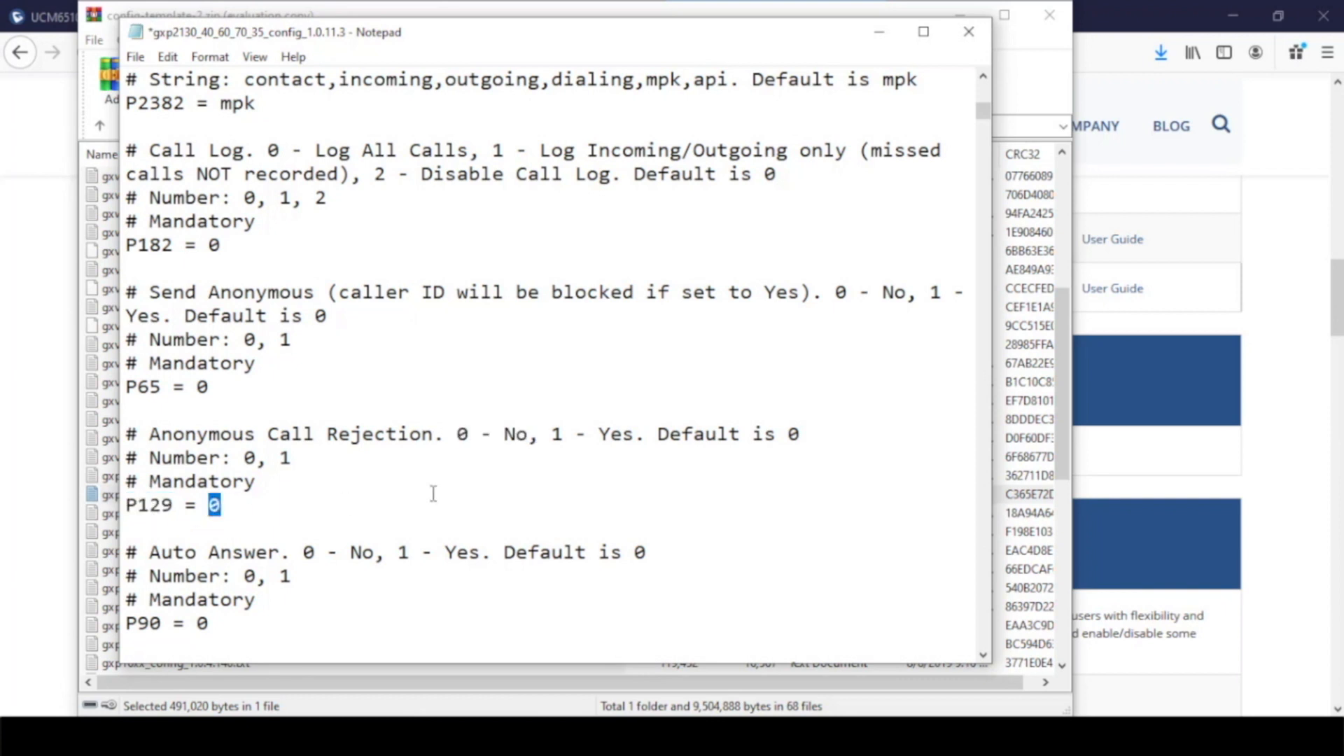
pyautogui.moveTo(552, 434); pyautogui.dragTo(642, 437)
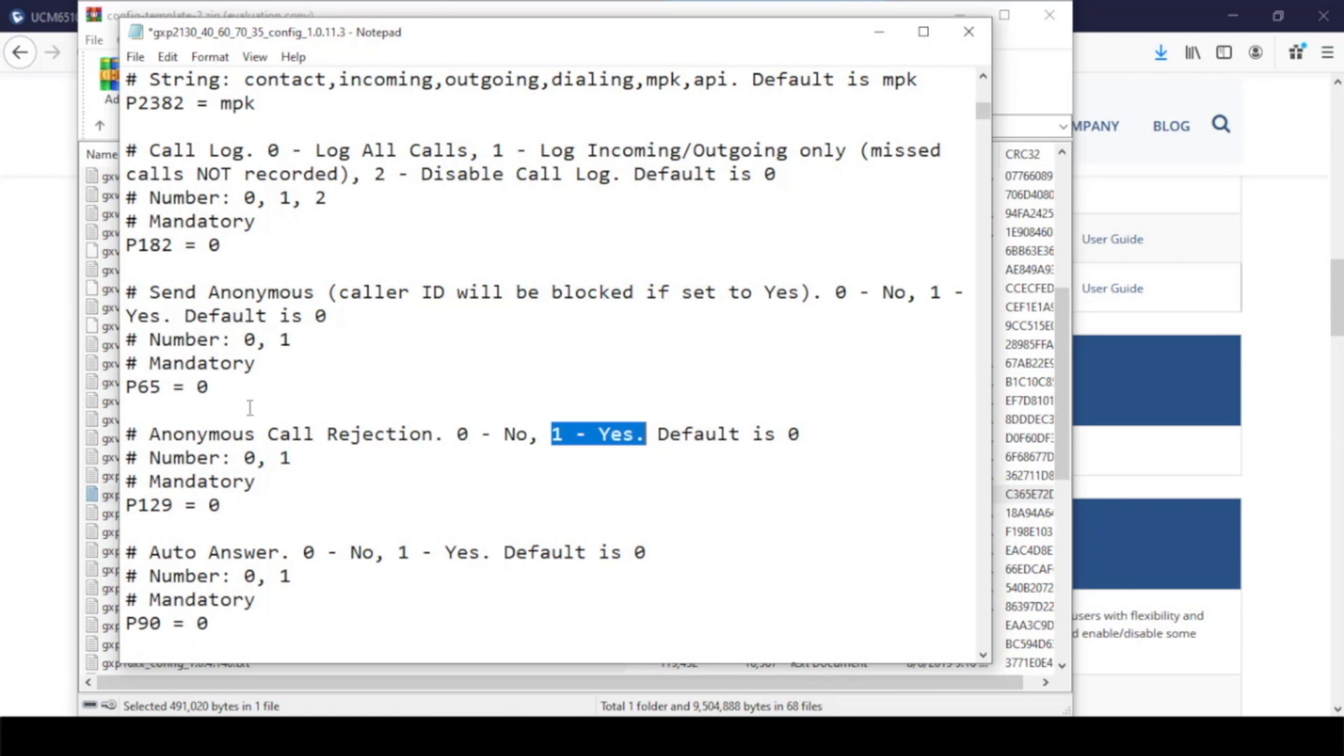
pyautogui.moveTo(149, 434); pyautogui.dragTo(430, 430)
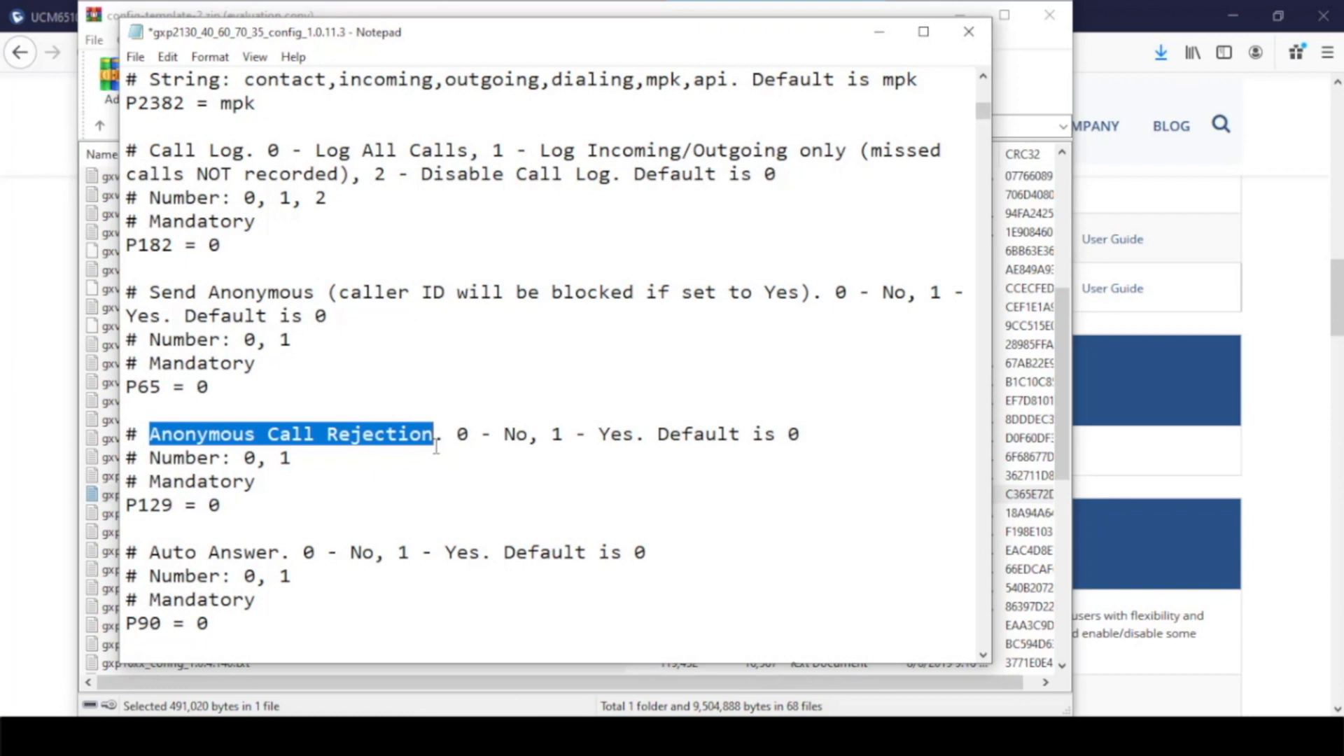
# Find the next Anonymous Call Rejection entry in the template and highlight its P-value
pyautogui.hotkey('ctrl', 'f')
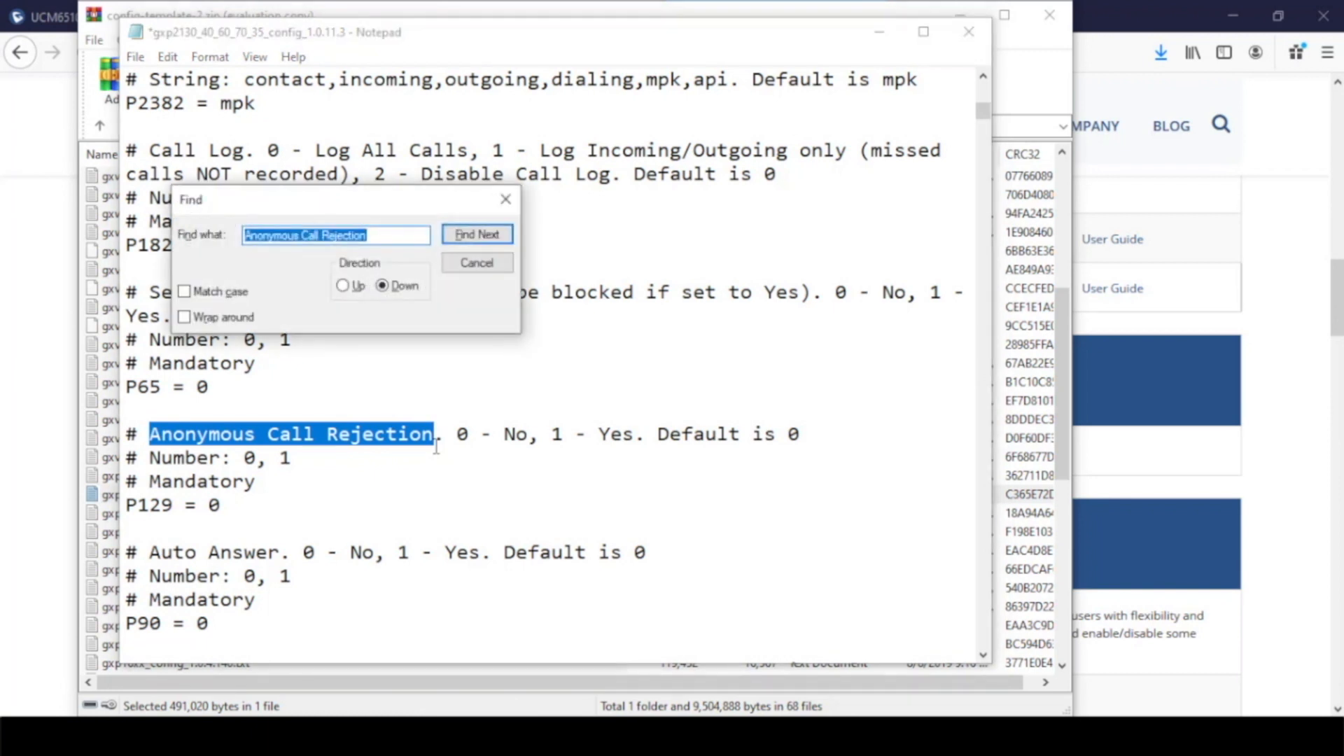
pyautogui.click(488, 235)
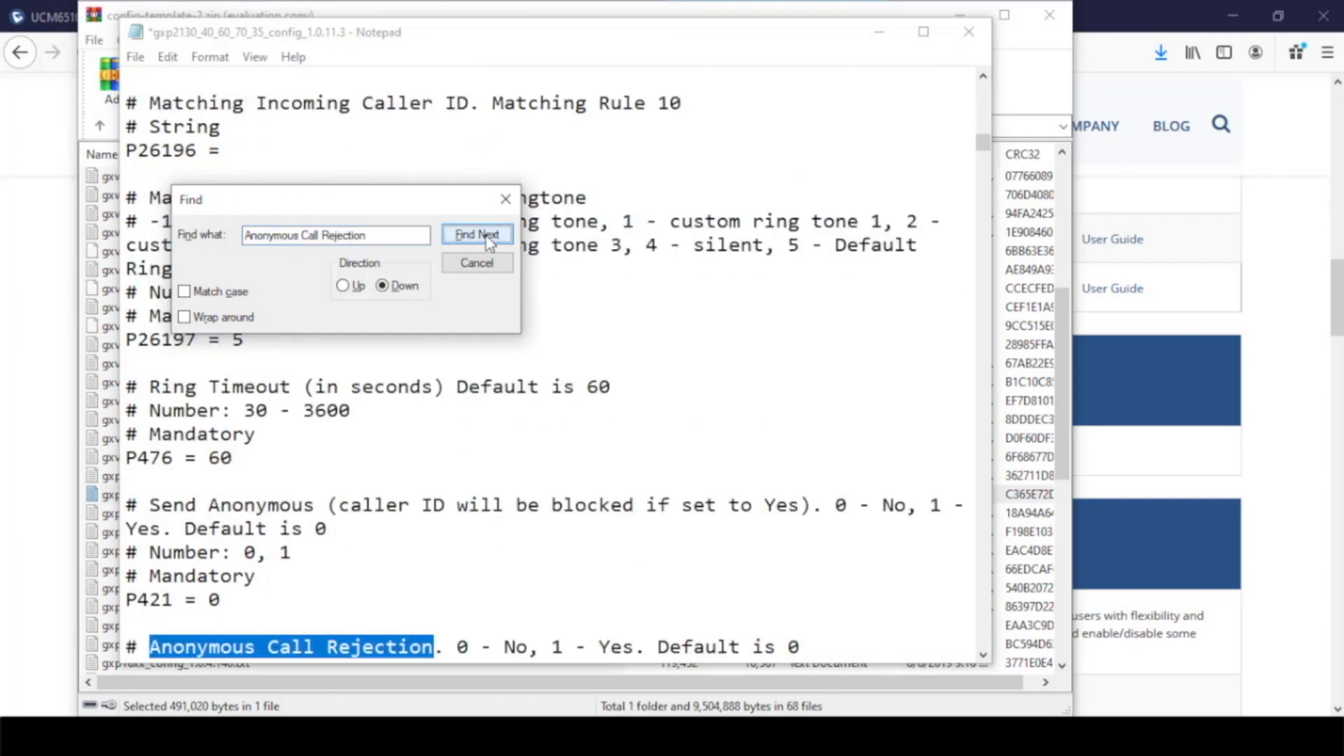
pyautogui.scroll(-2, 325, 525)
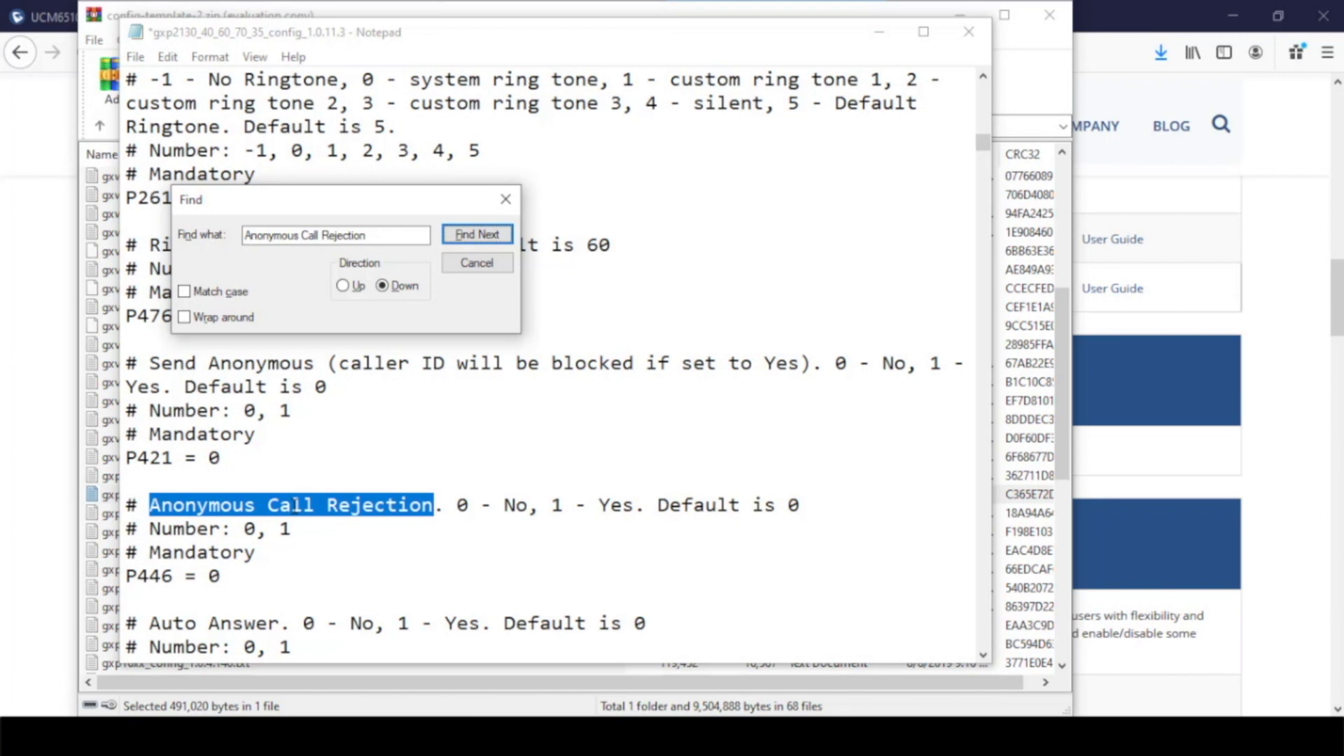
pyautogui.moveTo(174, 575); pyautogui.dragTo(128, 577)
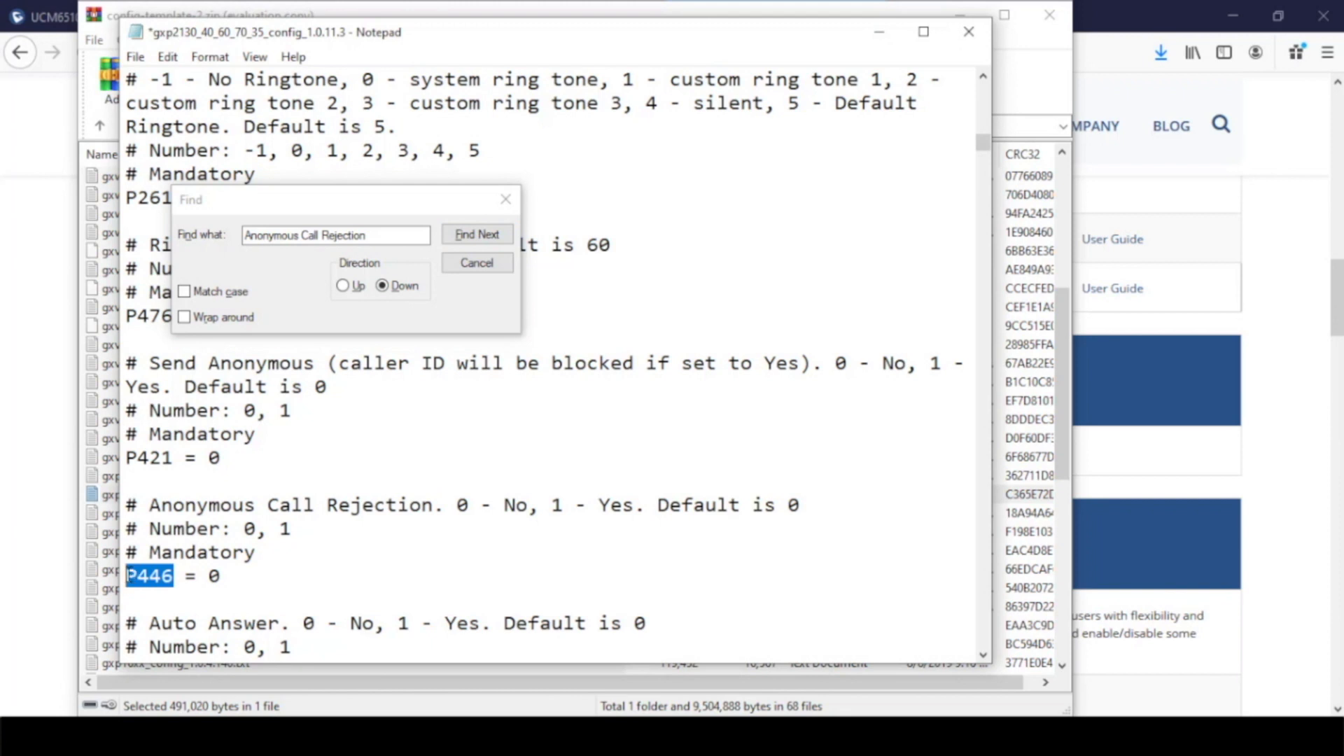
pyautogui.click(505, 200)
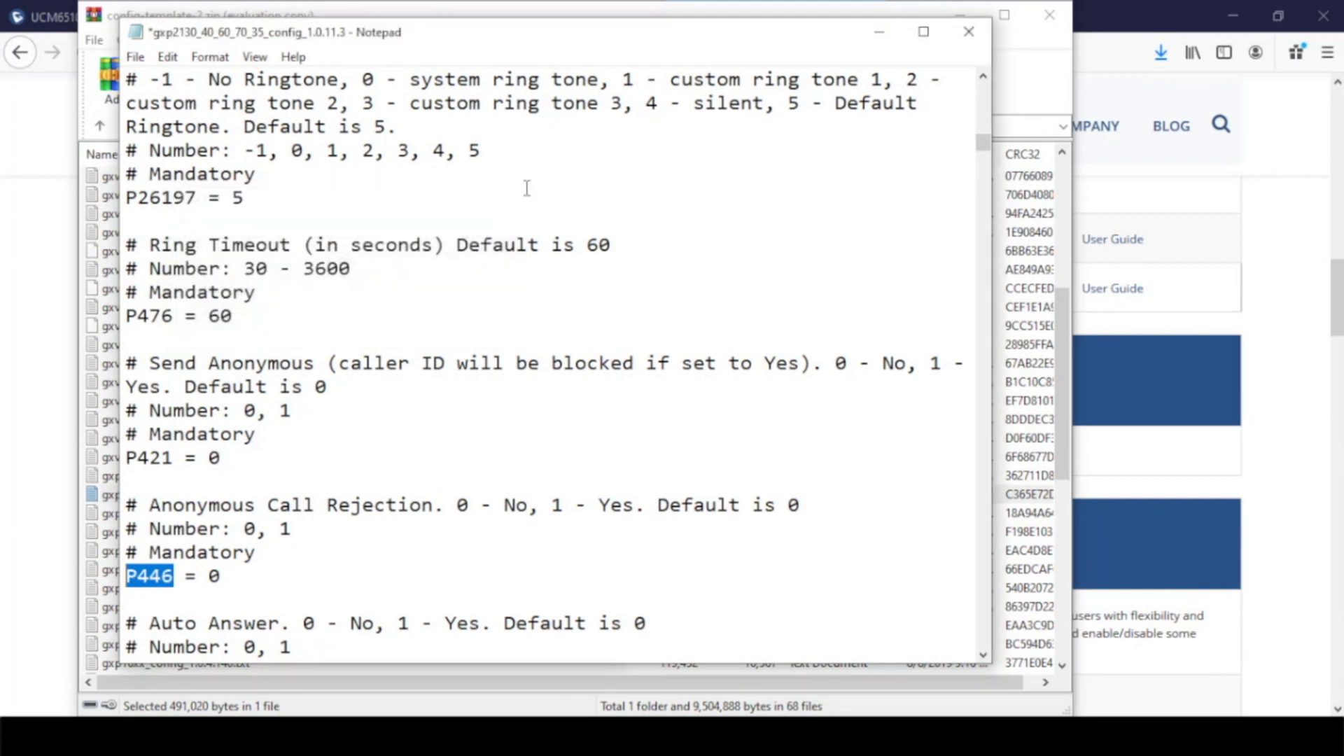
# Close the configuration template without saving its changes and return to the phone's Account 1 call settings page in the browser
pyautogui.click(969, 32)
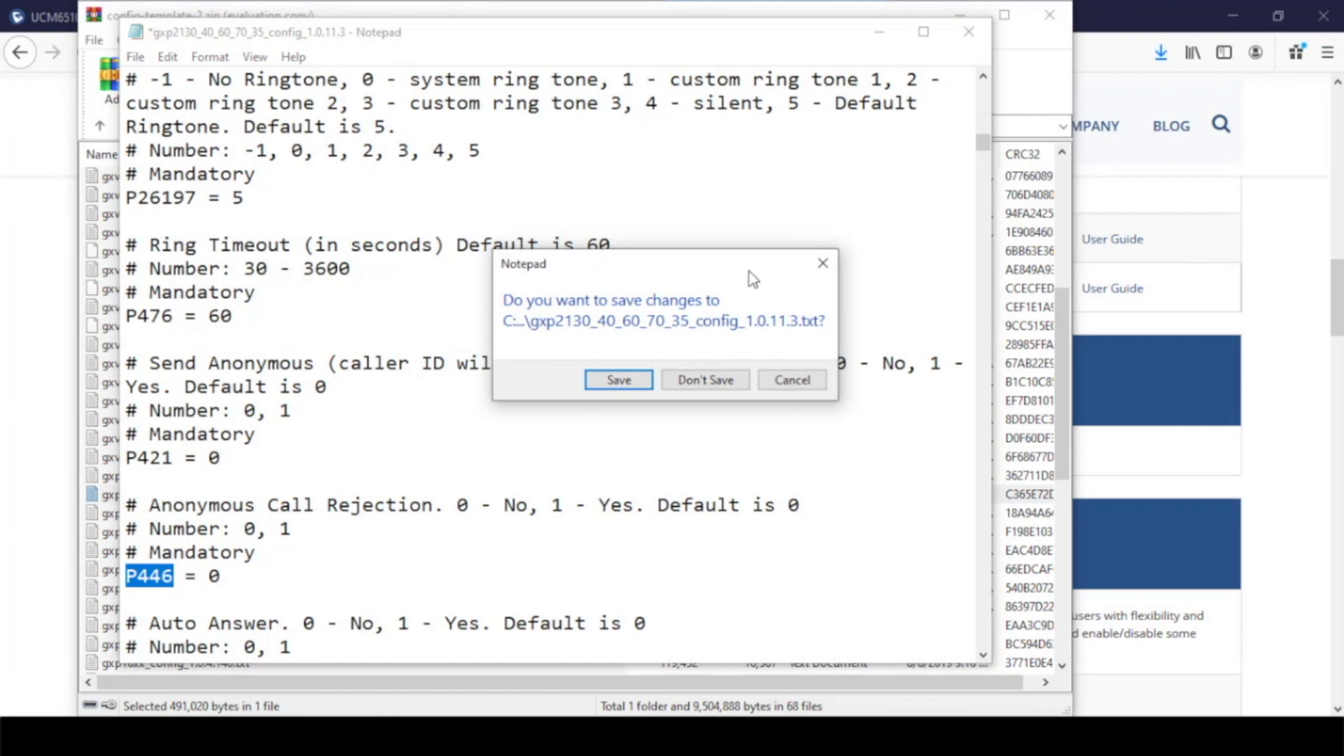
pyautogui.click(705, 380)
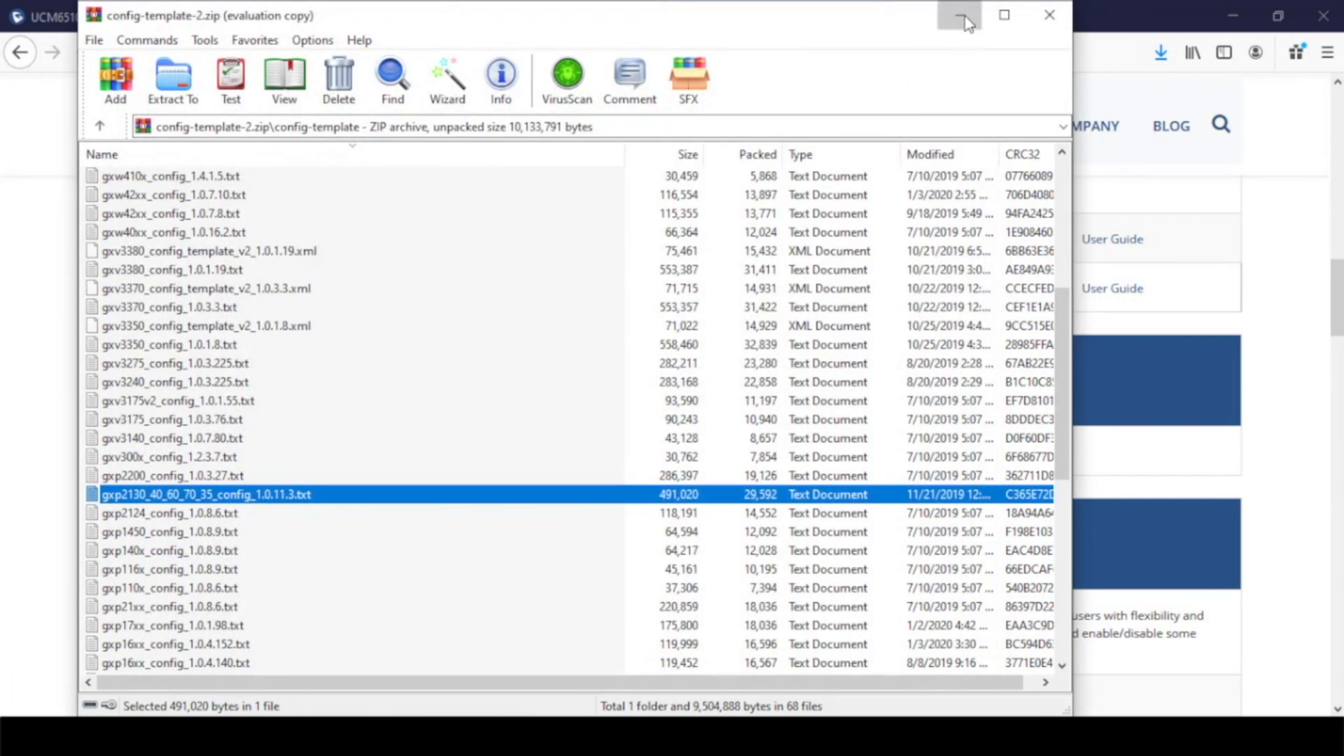
pyautogui.click(966, 23)
pyautogui.click(539, 28)
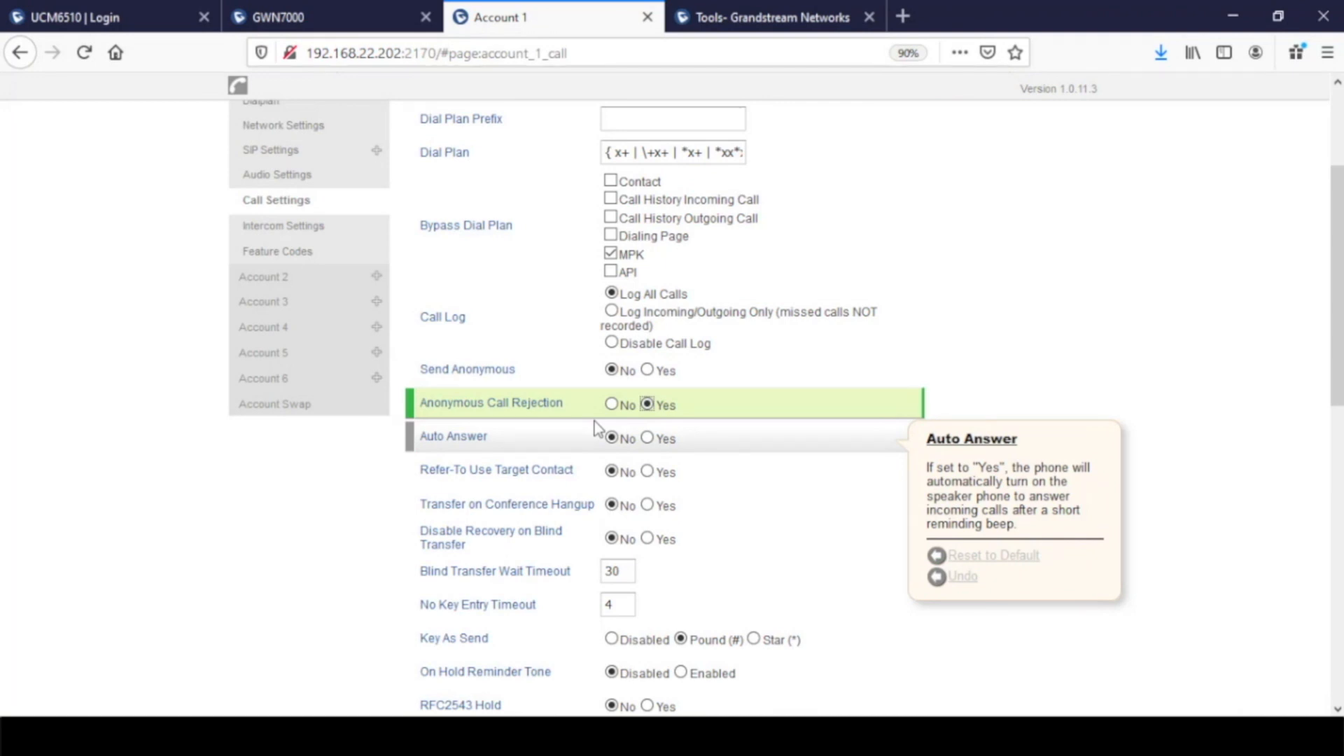
# Inspect the page element of the Anonymous Call Rejection setting and expand its cell contents to look for the P-value
pyautogui.rightClick(547, 419)
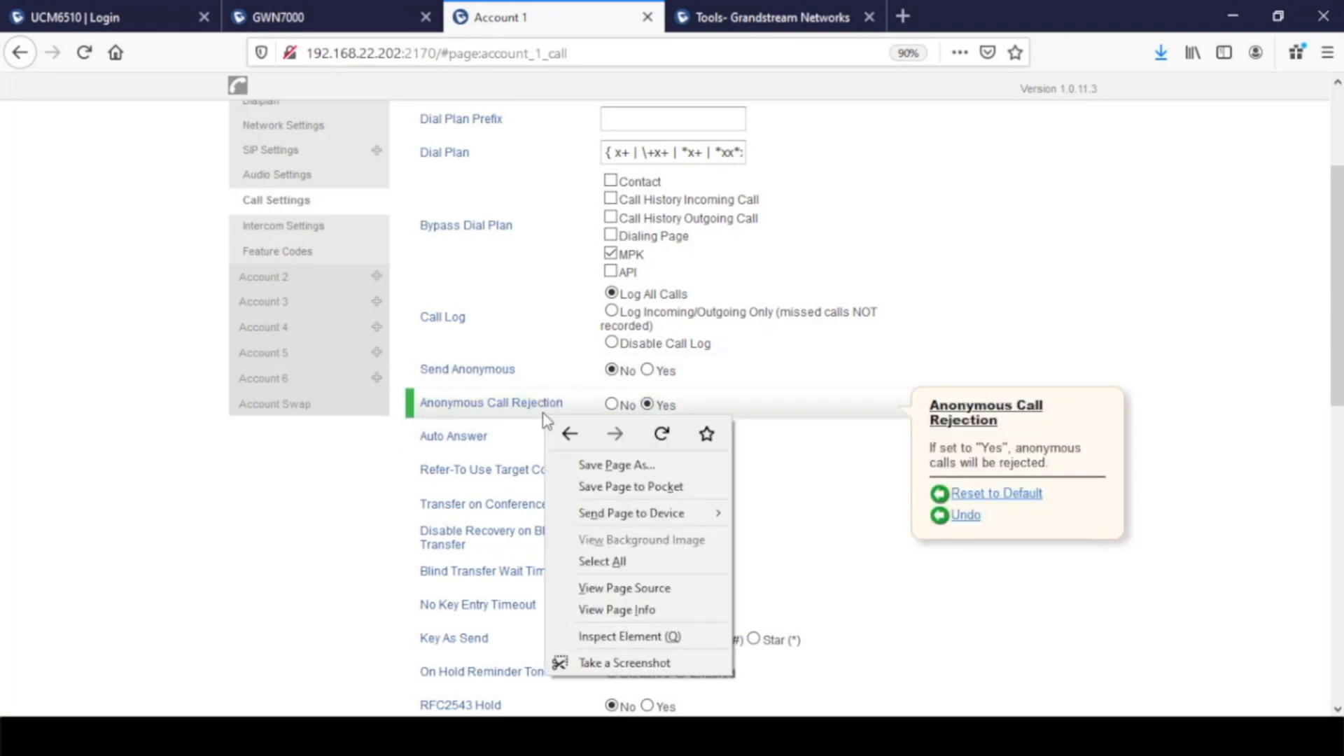
pyautogui.click(651, 637)
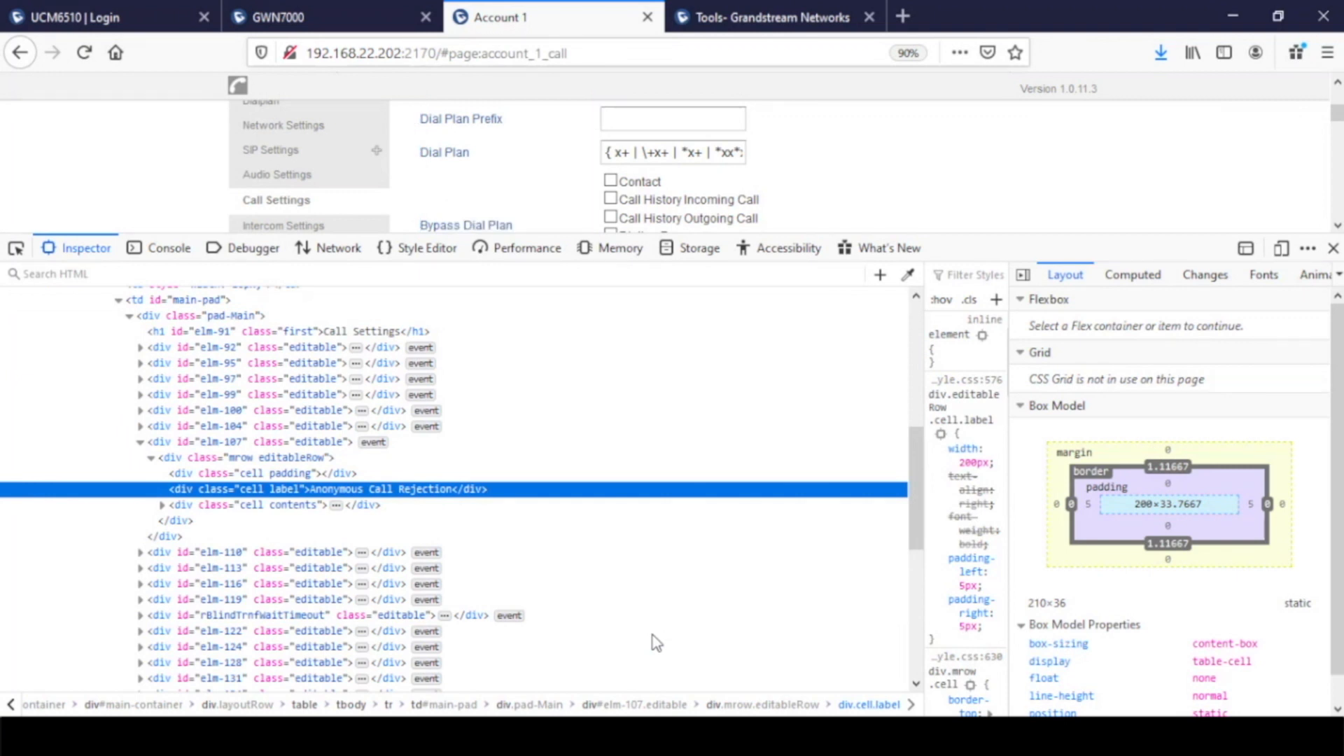
pyautogui.click(162, 504)
pyautogui.click(171, 521)
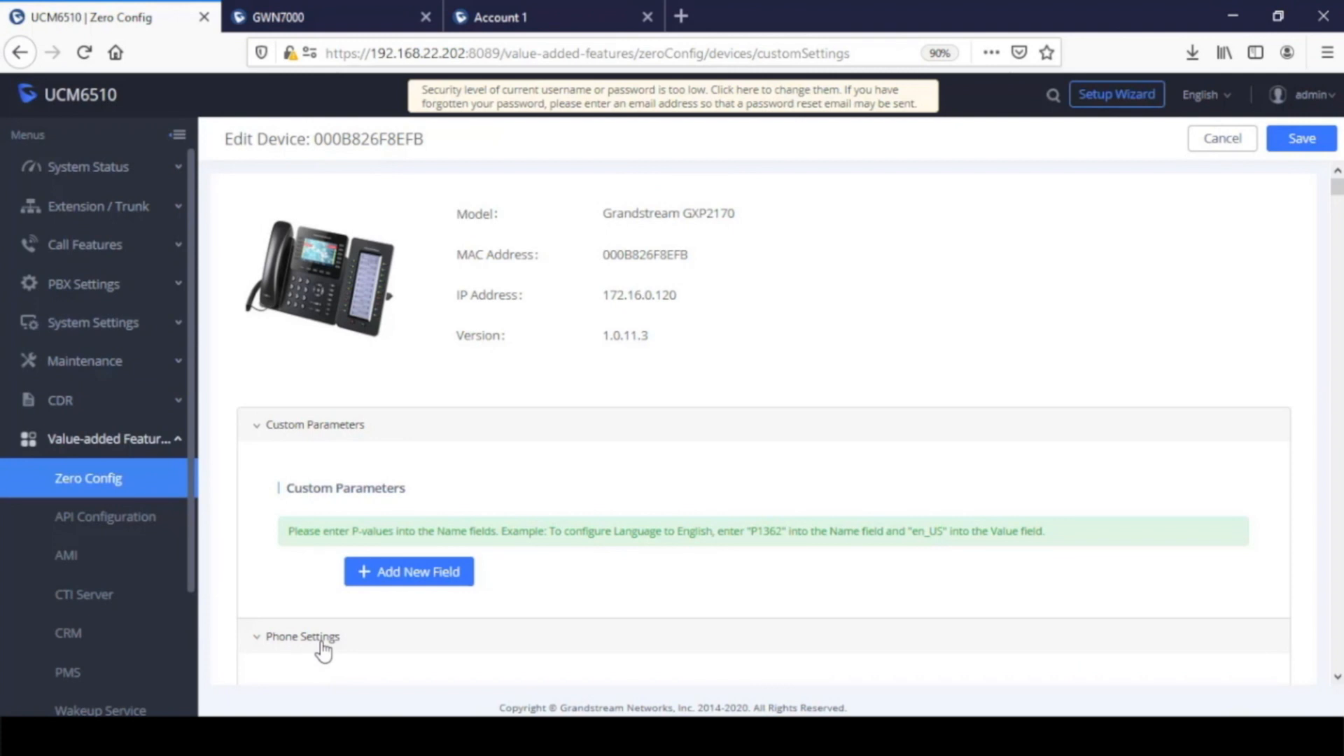
# Add a custom parameter named p129 with the value 1 to device 000B826F8EFB
pyautogui.click(406, 584)
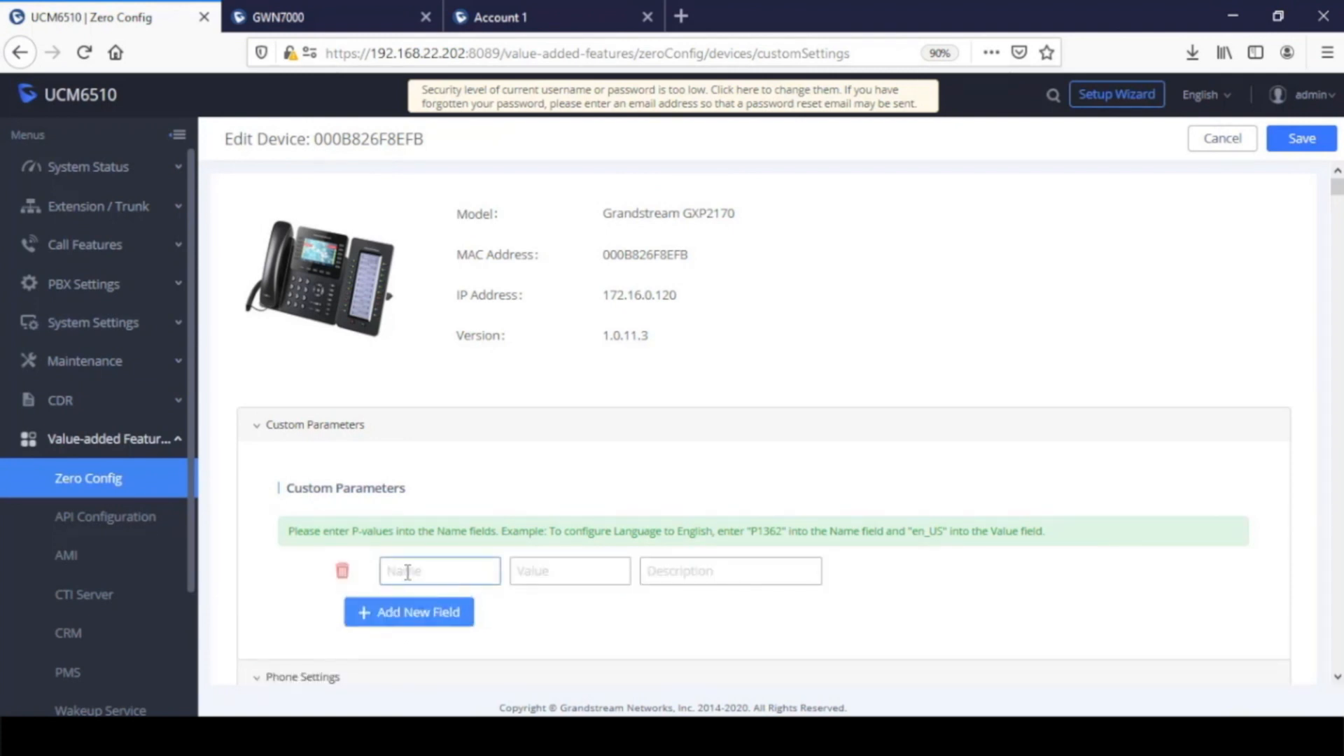
pyautogui.write('P')
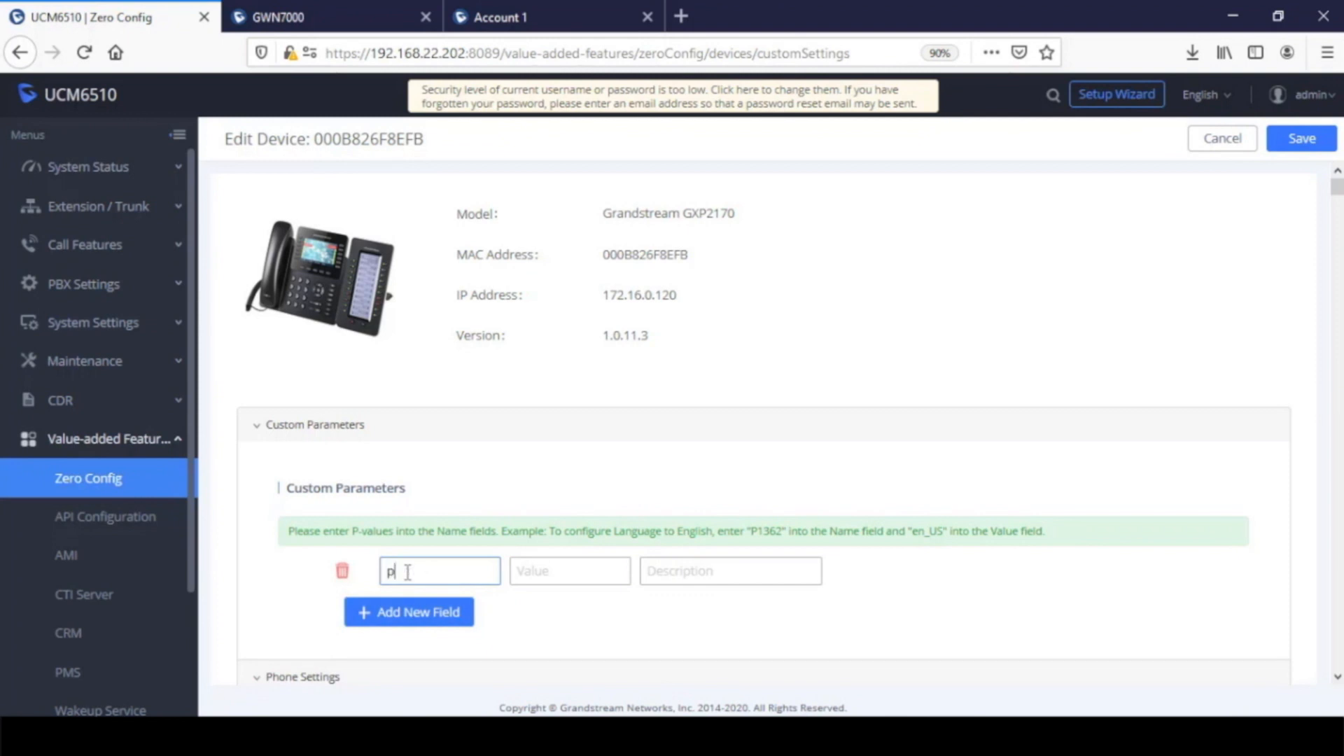
pyautogui.write('129')
pyautogui.click(572, 571)
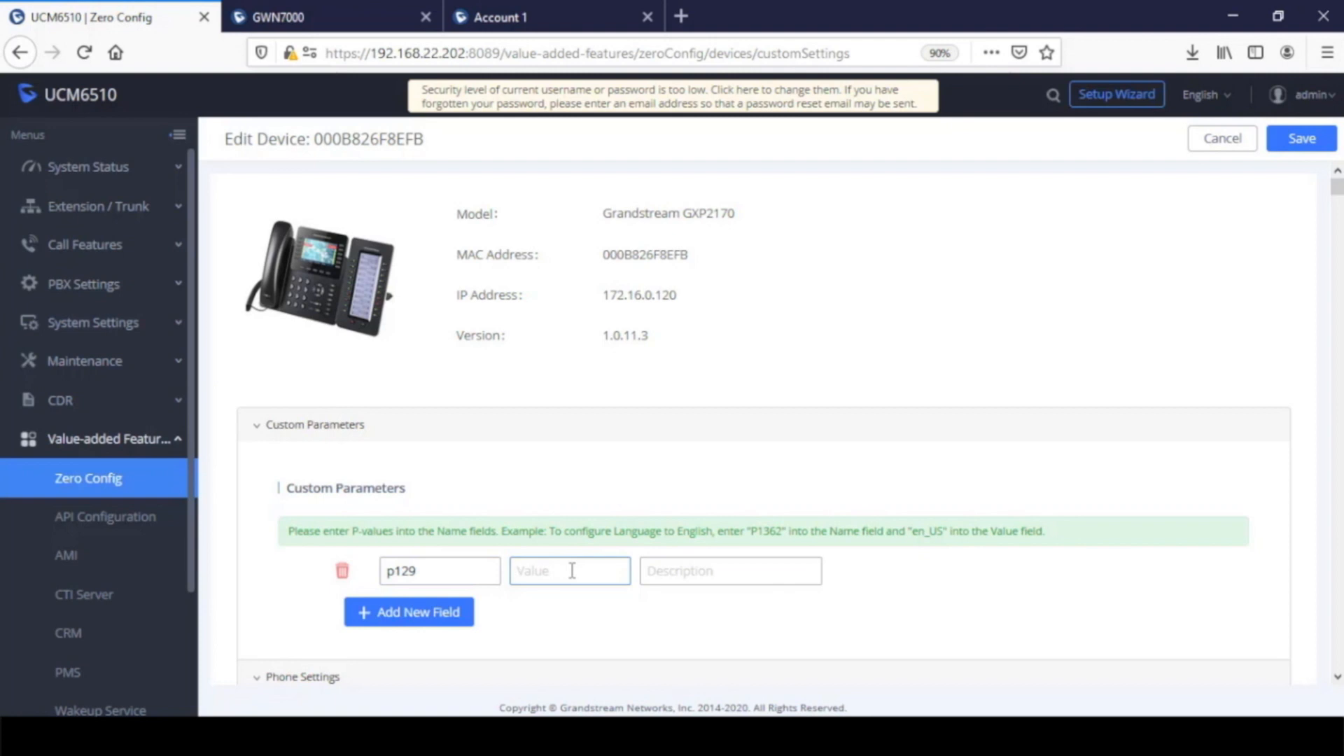
pyautogui.write('1')
# Describe the p129 parameter as "Anonymous Call Rejection" and save the device's custom and basic settings
pyautogui.click(661, 571)
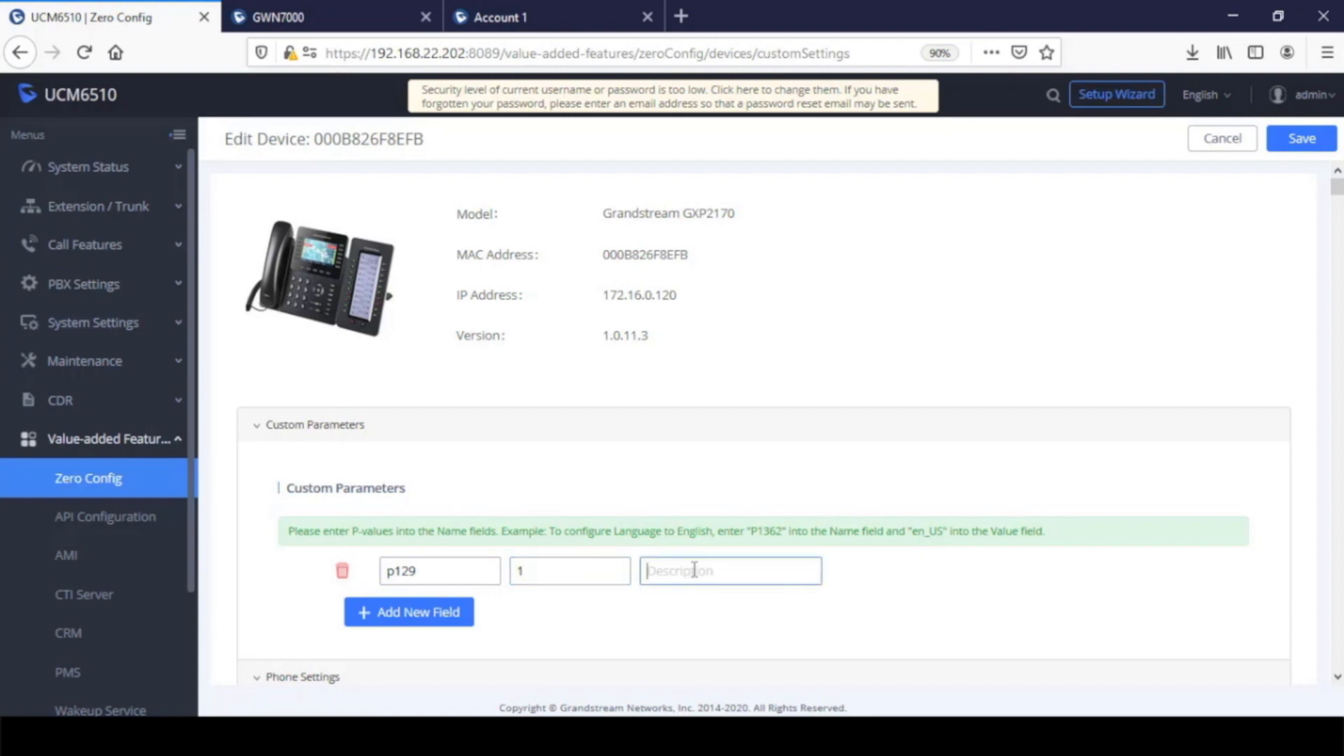
pyautogui.write('Call')
pyautogui.press('Left')
pyautogui.press('Left')
pyautogui.press('Left')
pyautogui.press('Left')
pyautogui.press('Left')
pyautogui.write('Anonymous ')
pyautogui.write('R')
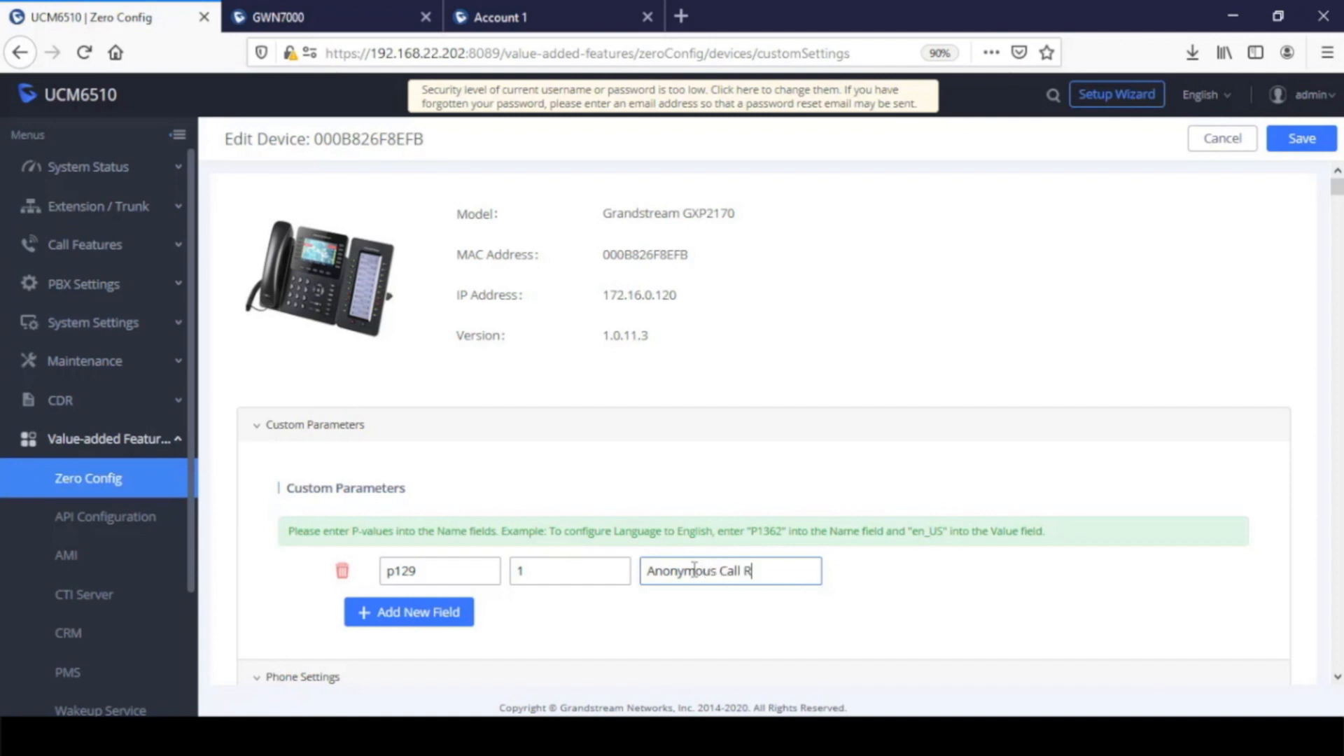
pyautogui.write('ejection')
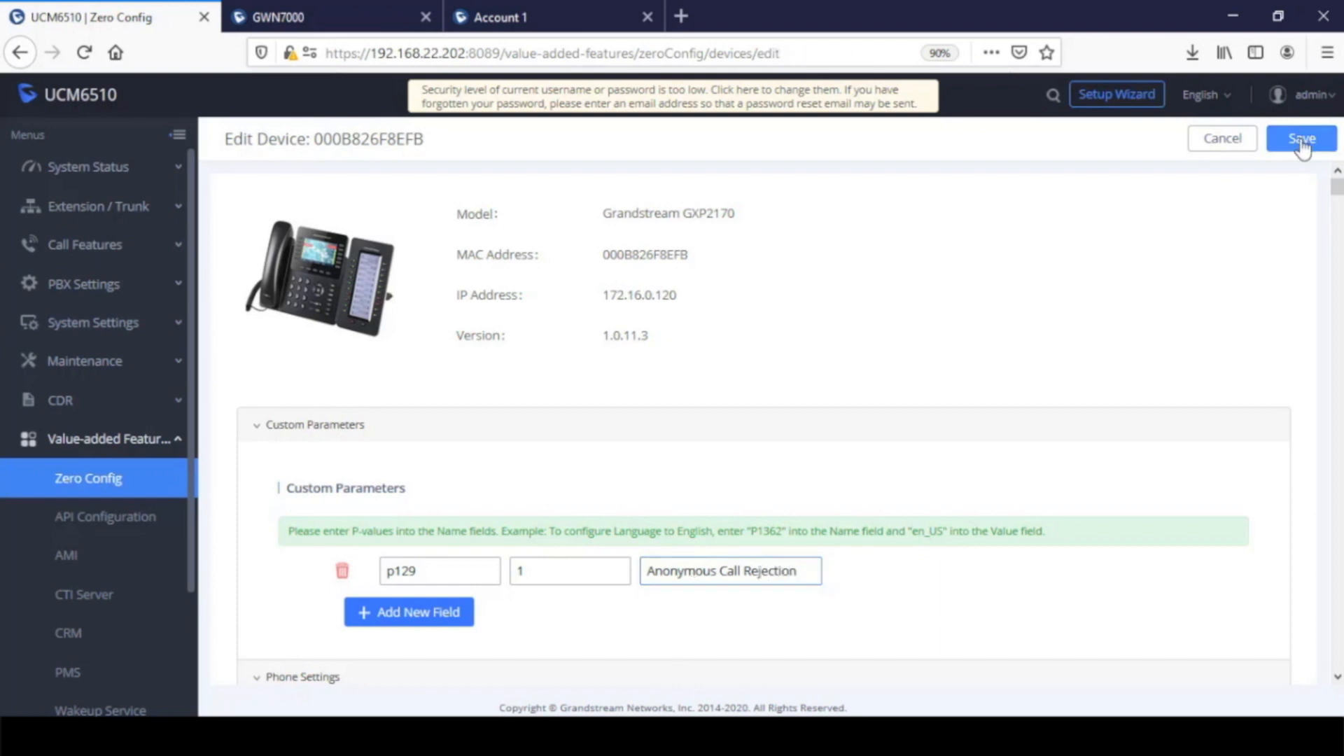
pyautogui.click(1303, 140)
pyautogui.click(1301, 143)
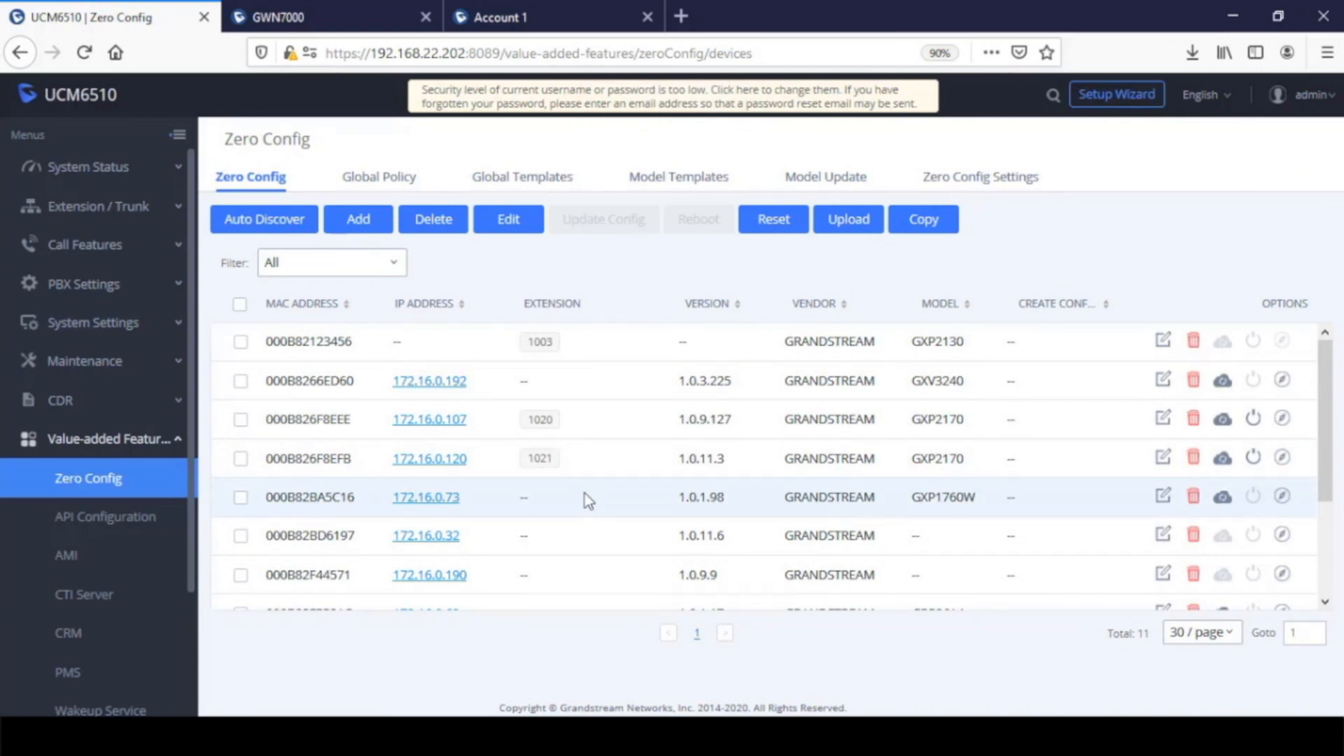
# Send the configuration update to device 000B826F8EFB, and again to both GXP2170 phones, 000B826F8EEE and 000B826F8EFB, together
pyautogui.click(1223, 465)
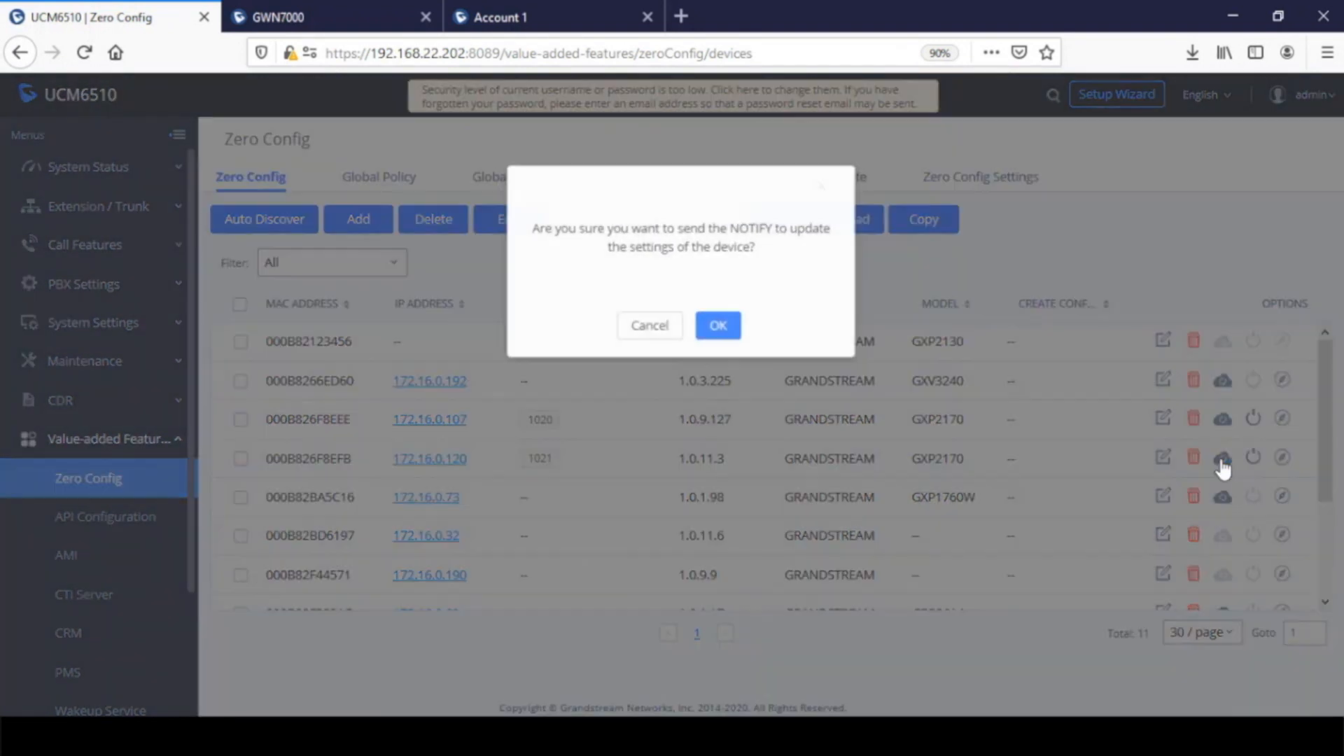
pyautogui.click(713, 327)
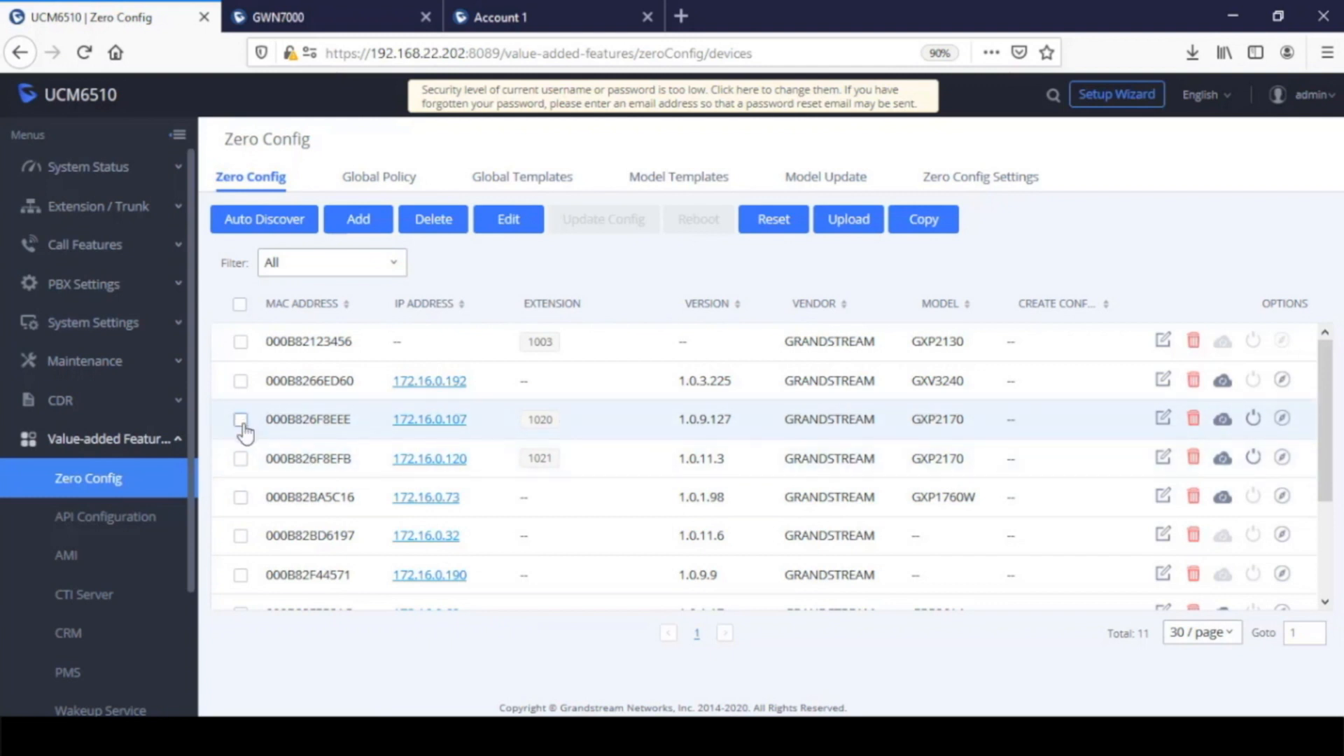
pyautogui.click(241, 420)
pyautogui.click(241, 459)
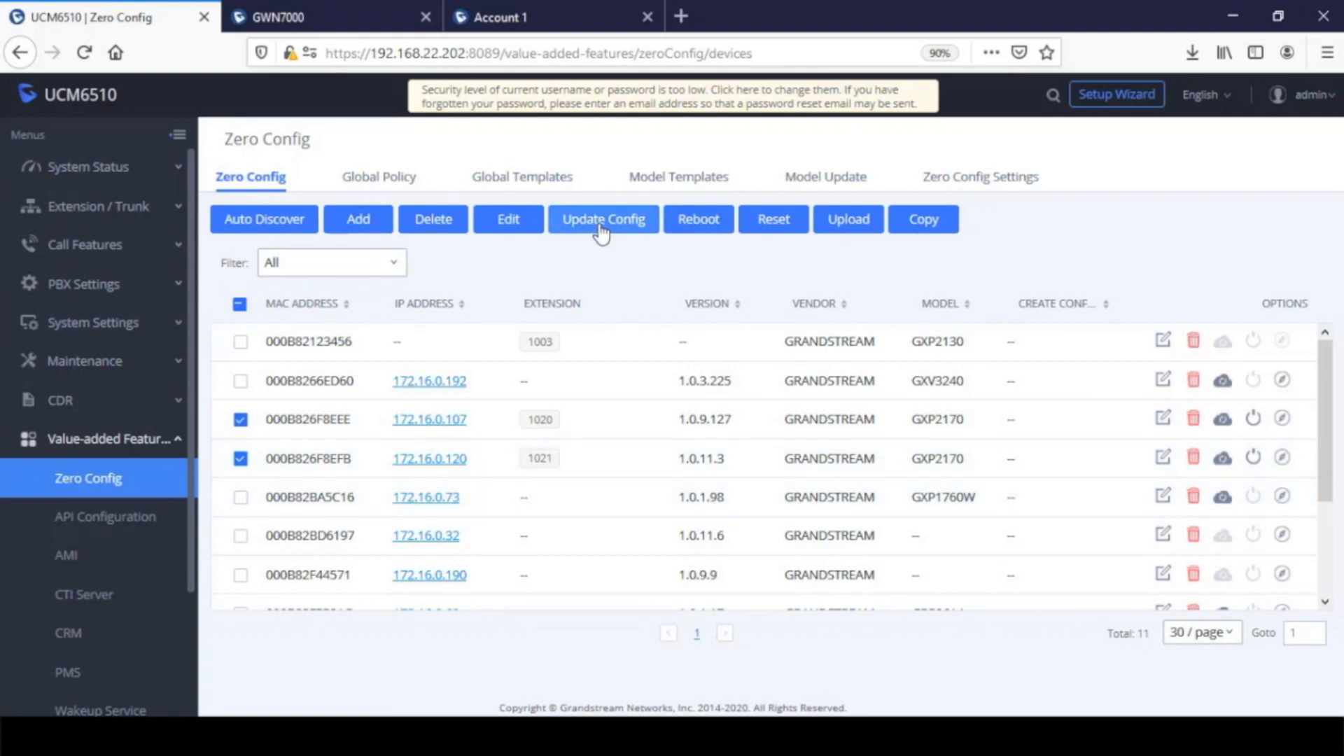
pyautogui.click(601, 220)
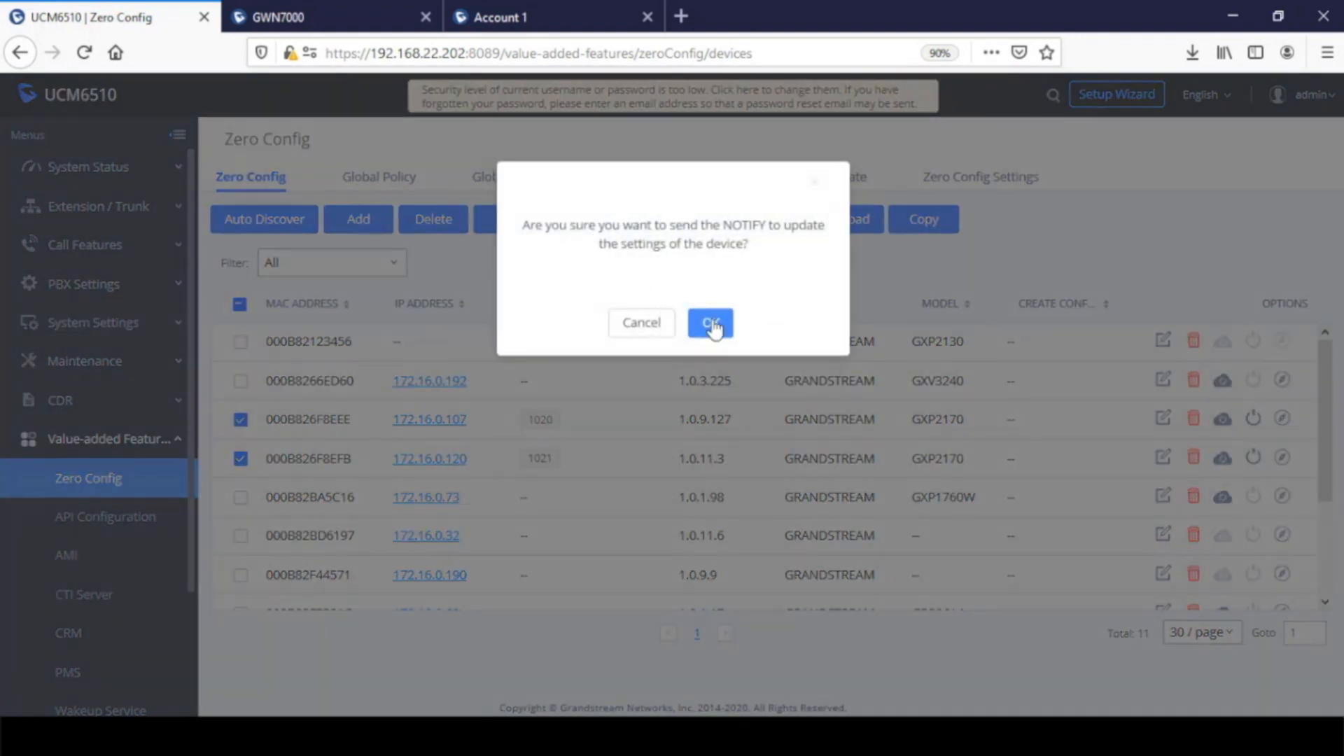
pyautogui.click(711, 321)
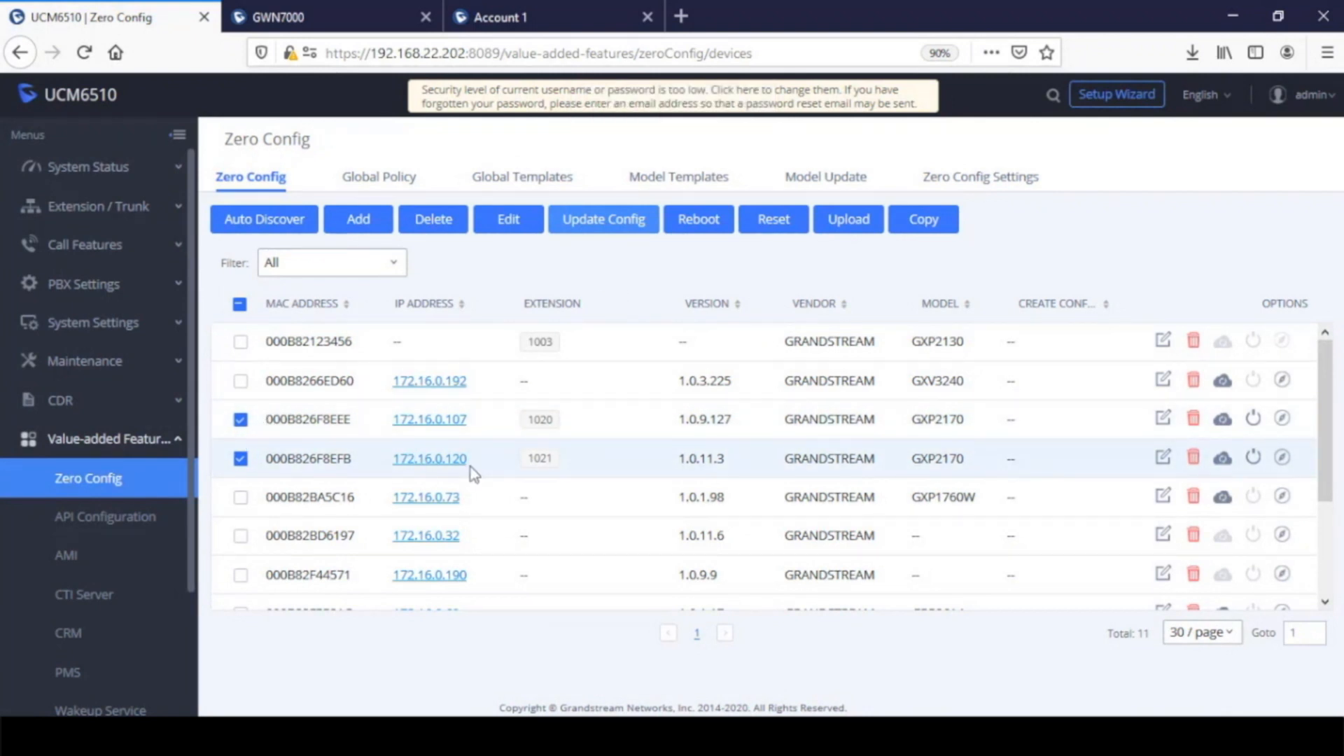
# Reload the Zero Config device list and set the page zoom to 80% to examine the config creation times
pyautogui.click(84, 53)
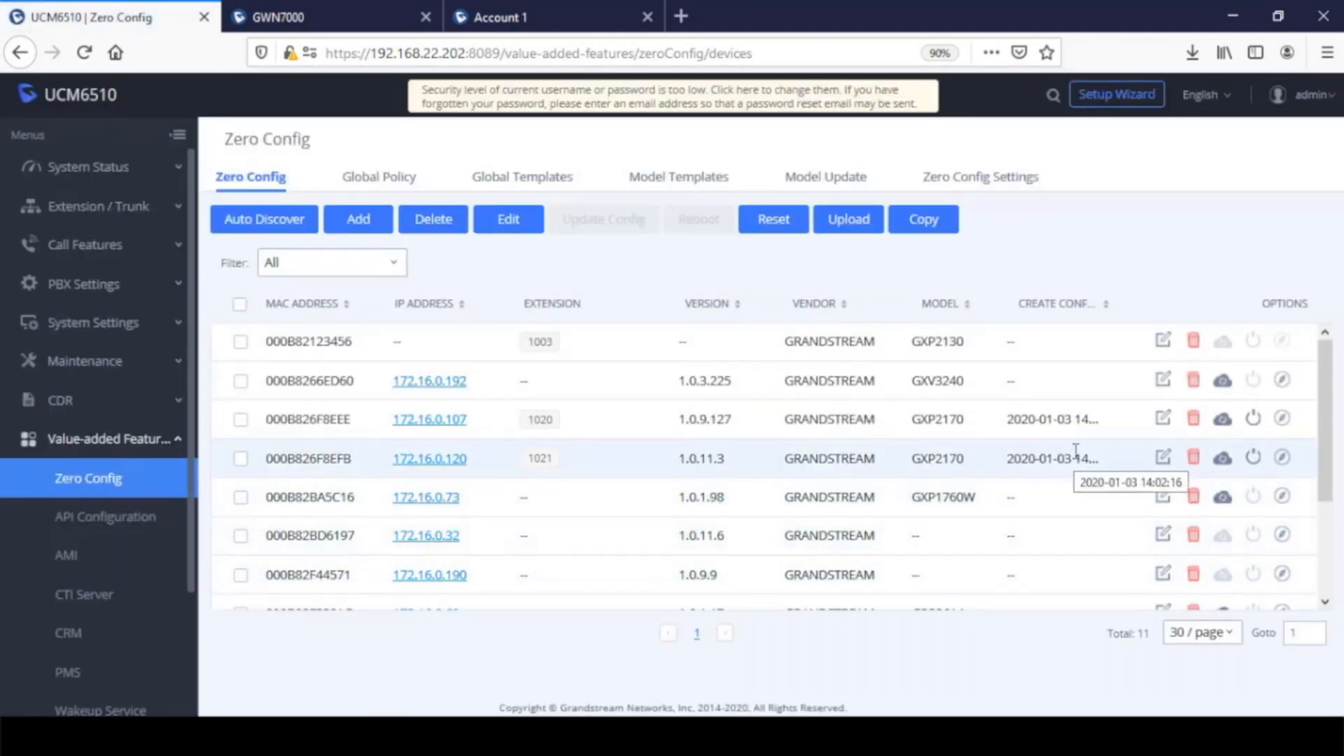
pyautogui.hotkey('ctrl', '-')
pyautogui.hotkey('ctrl', '-')
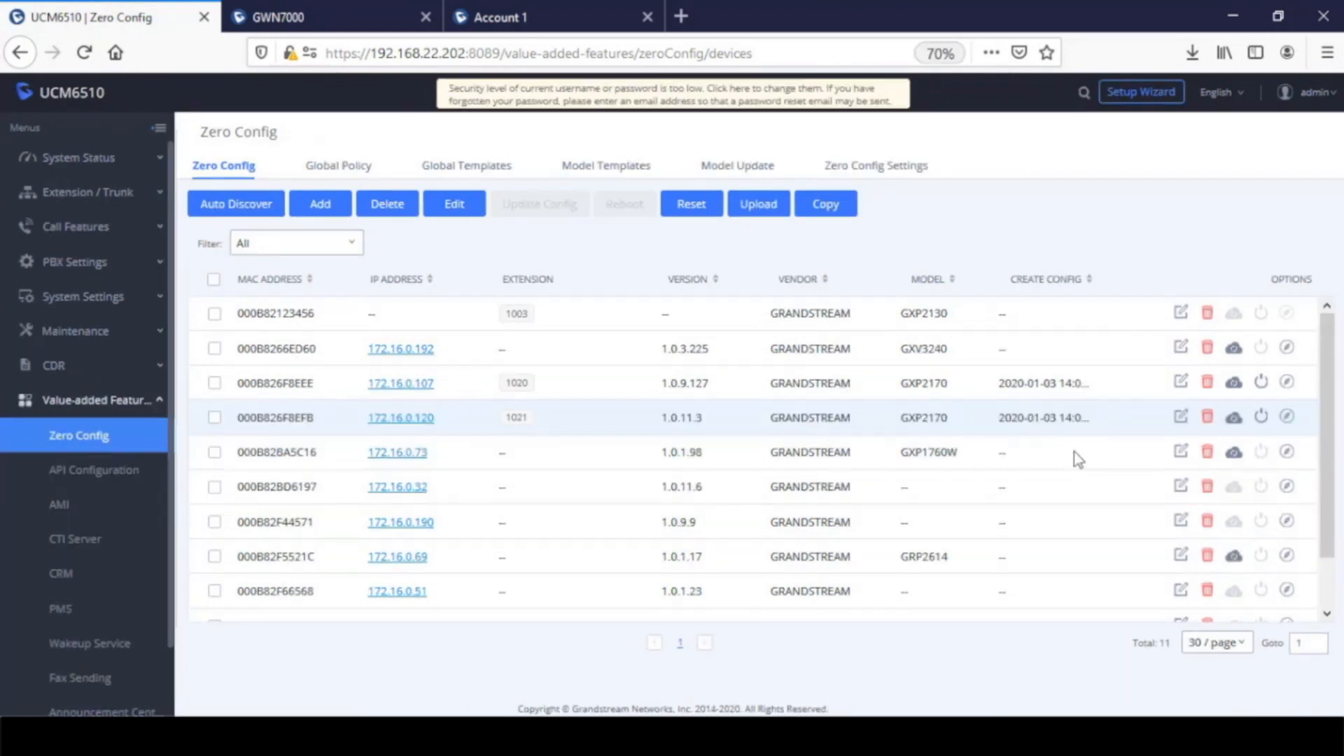
pyautogui.hotkey('ctrl', '+')
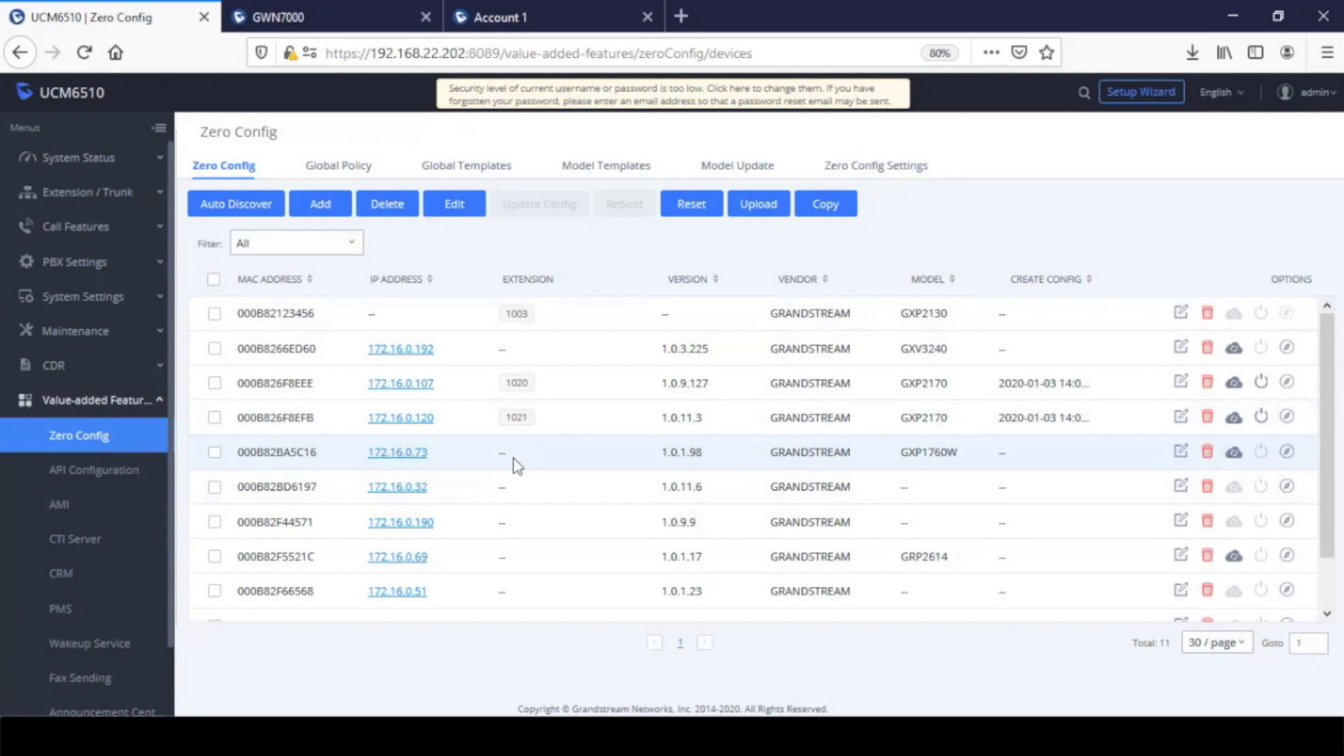
# Copy the device configuration from 000B826F8EEE to 000B826F8EFB, overwriting the destination's existing settings
pyautogui.click(839, 220)
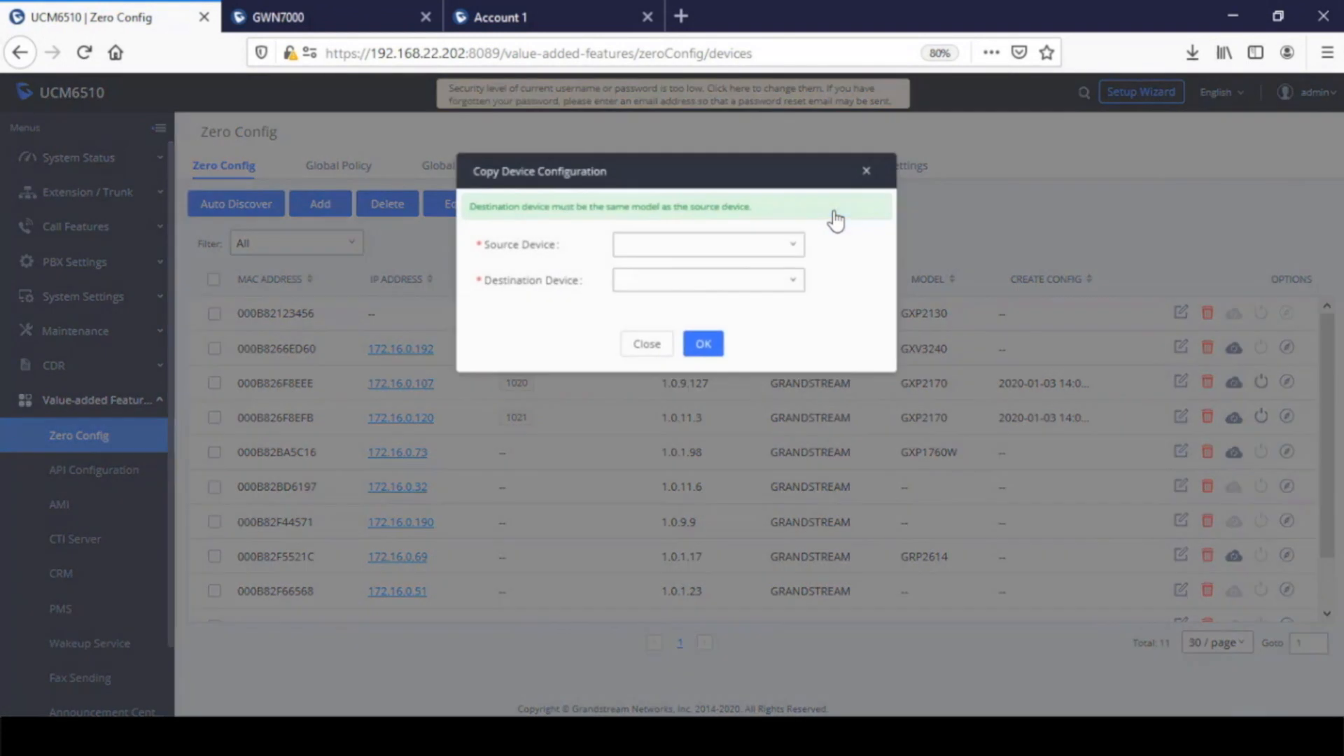
pyautogui.click(670, 250)
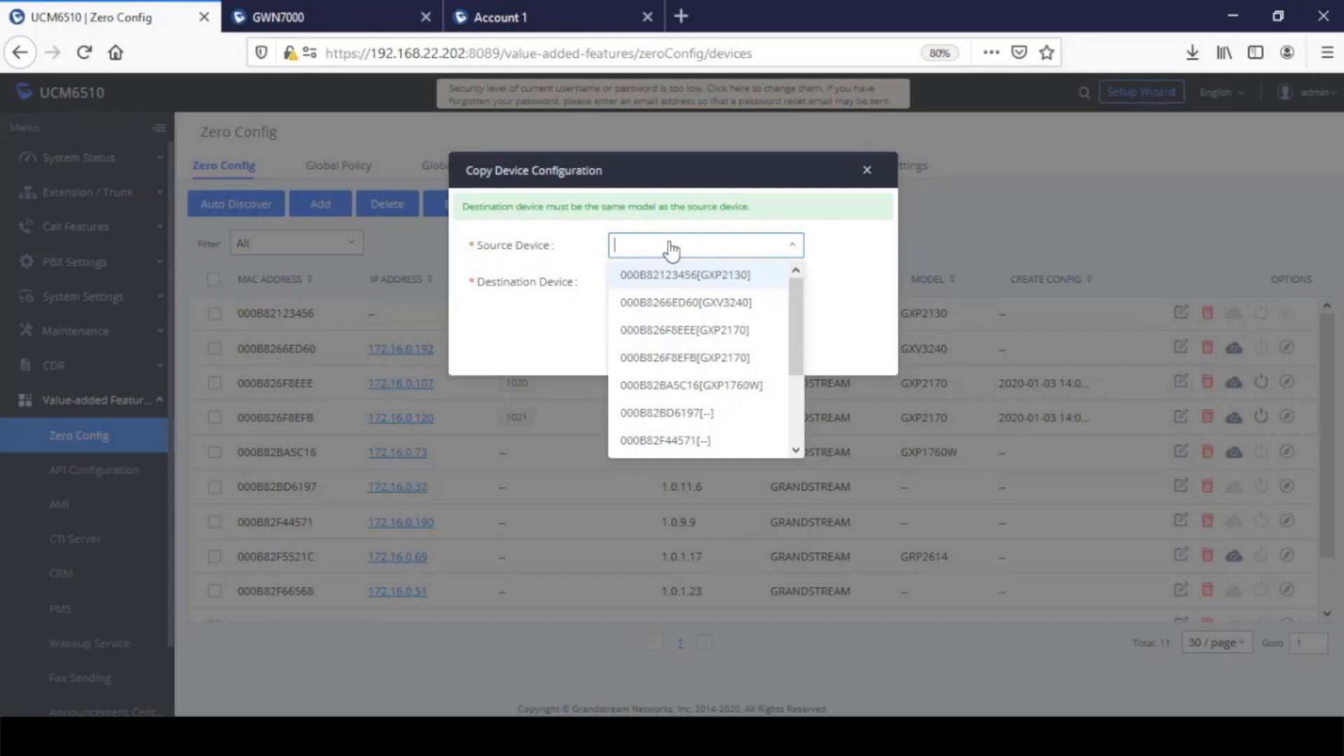
pyautogui.click(724, 336)
pyautogui.click(665, 287)
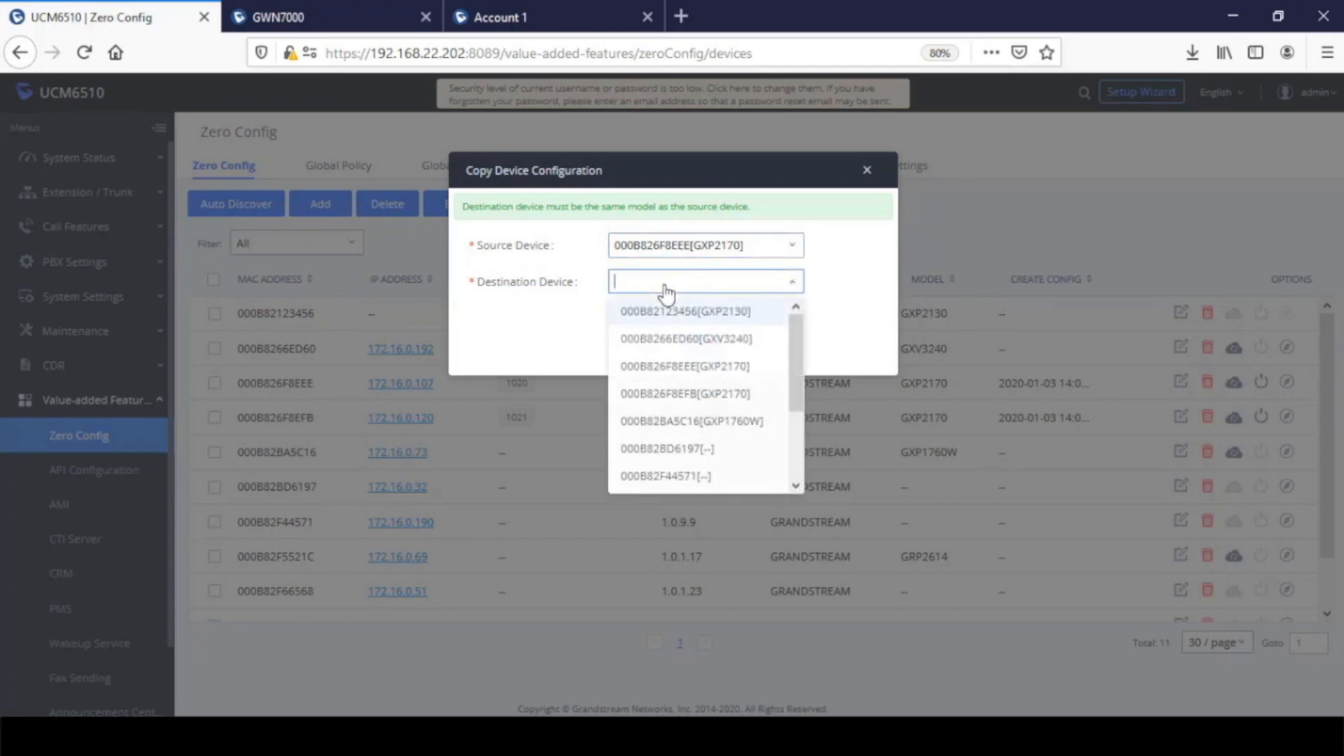
pyautogui.click(684, 393)
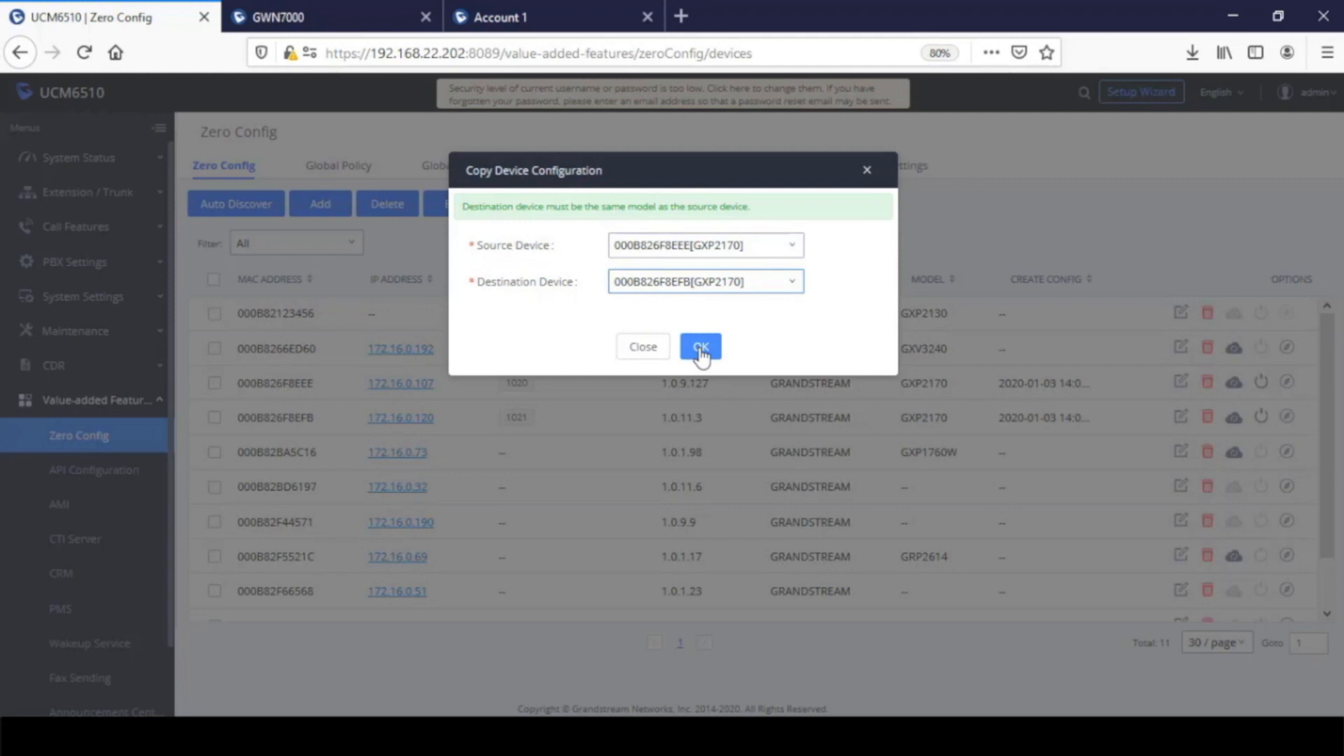
pyautogui.click(701, 348)
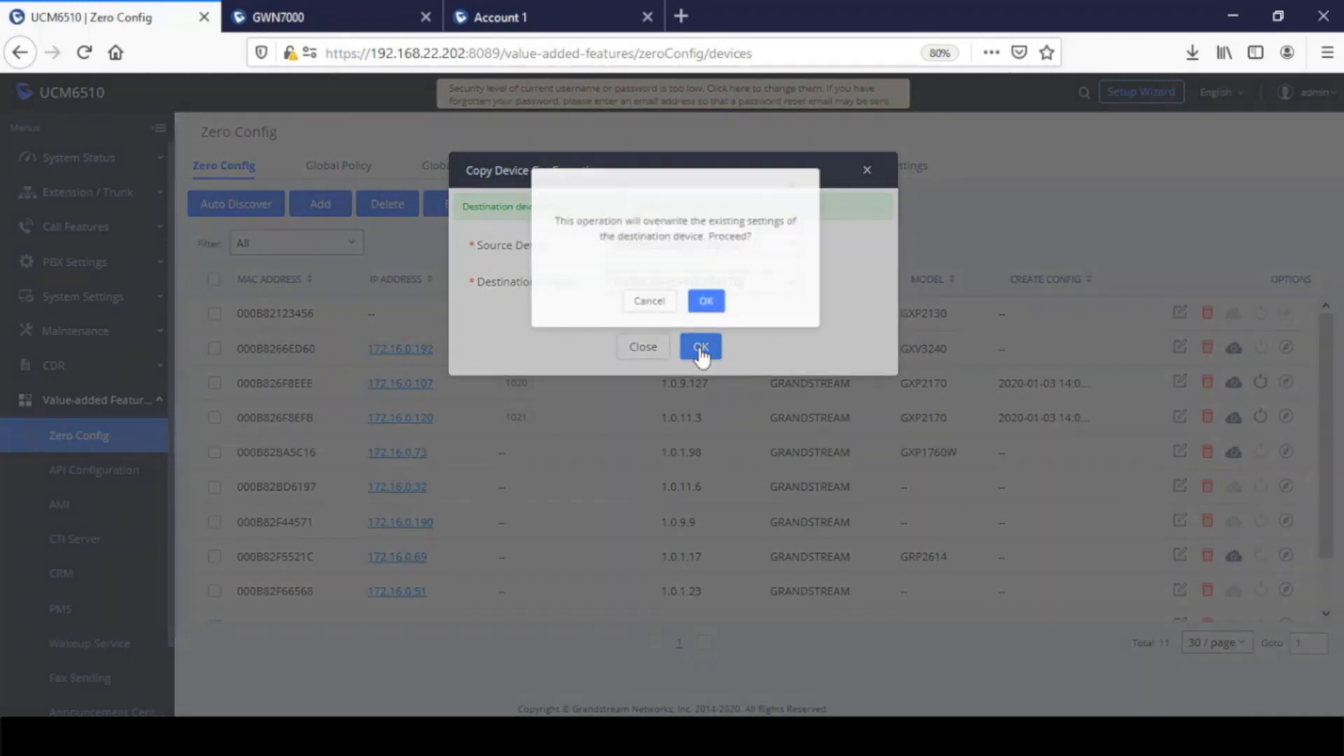
pyautogui.click(707, 299)
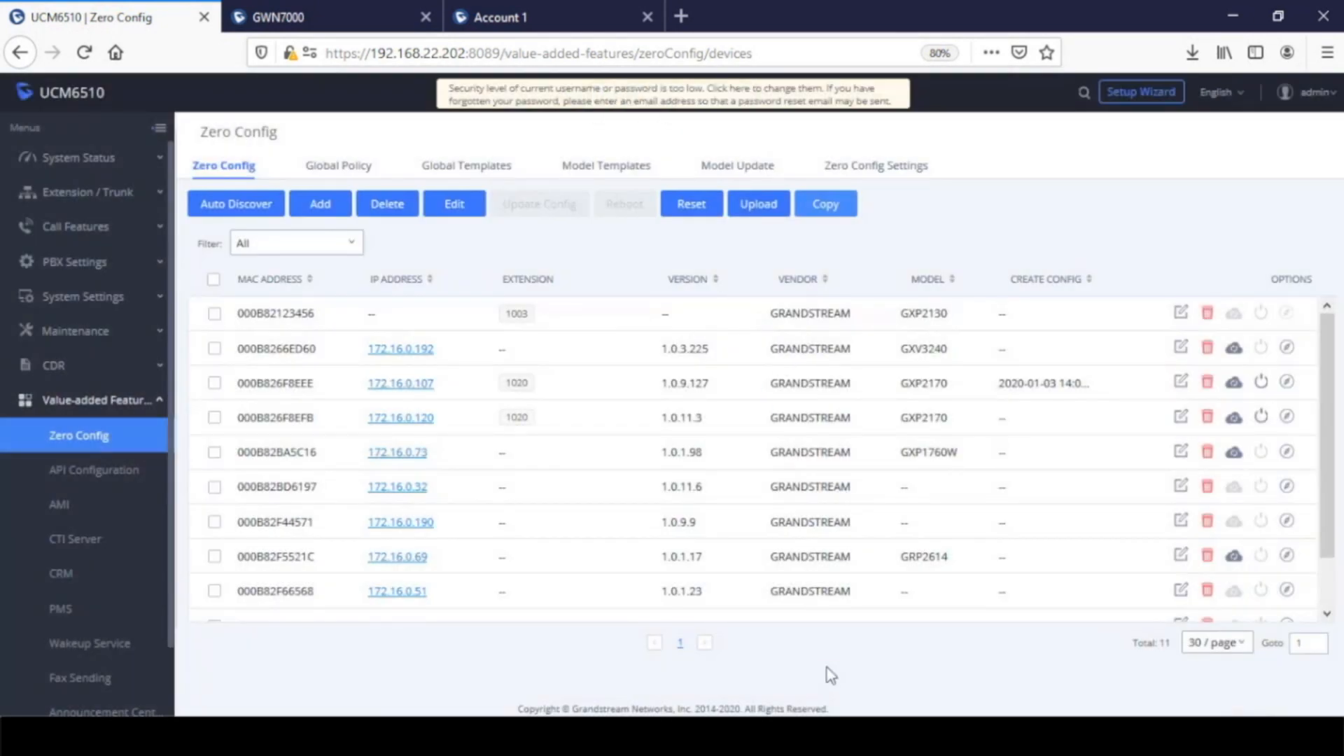
# Start a new device with the model GRANDSTREAM GRP2614 and the MAC address 000b82123456
pyautogui.click(323, 204)
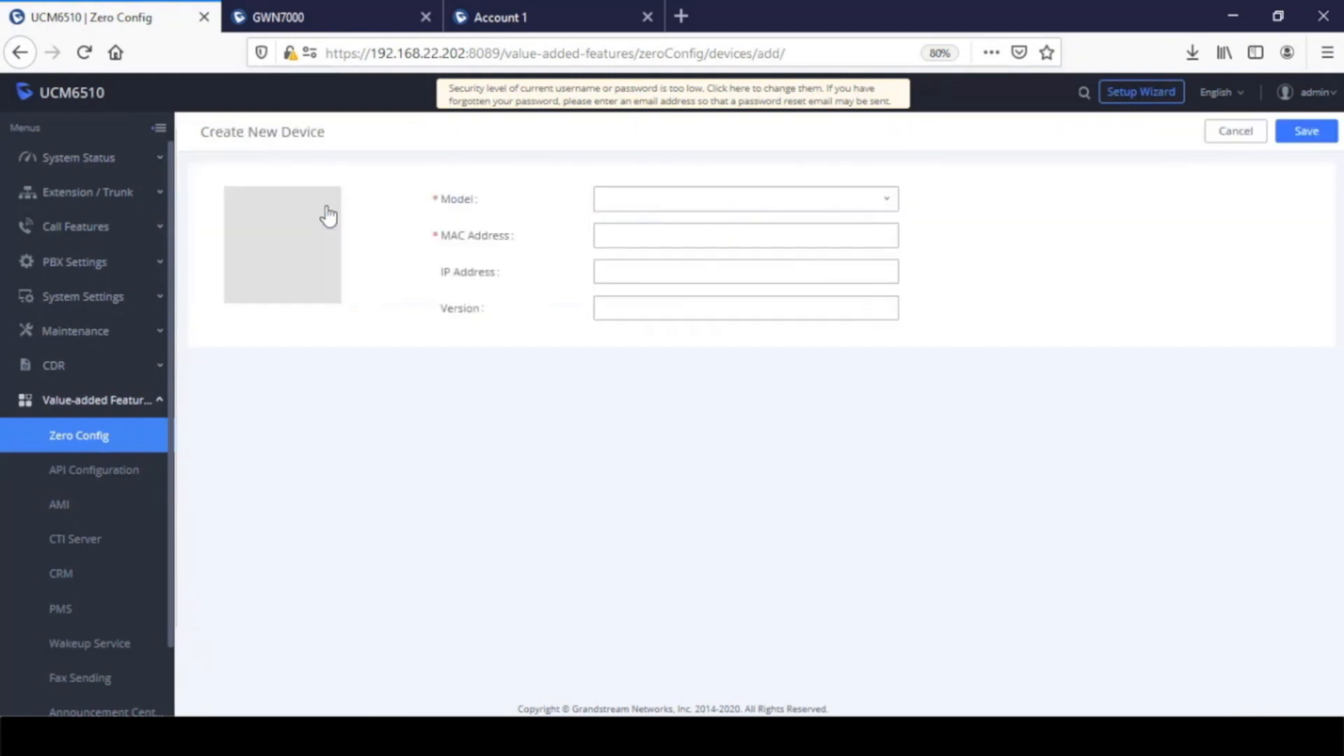
pyautogui.click(675, 203)
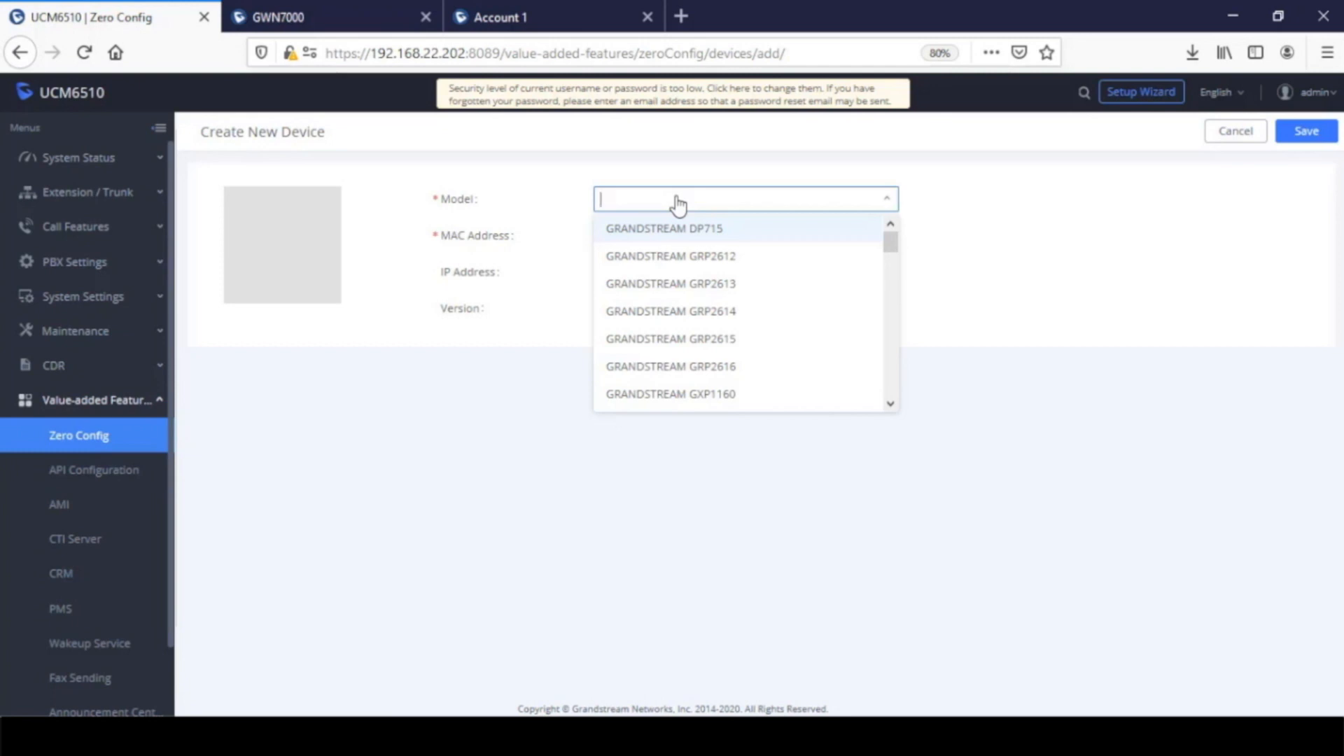
pyautogui.click(695, 314)
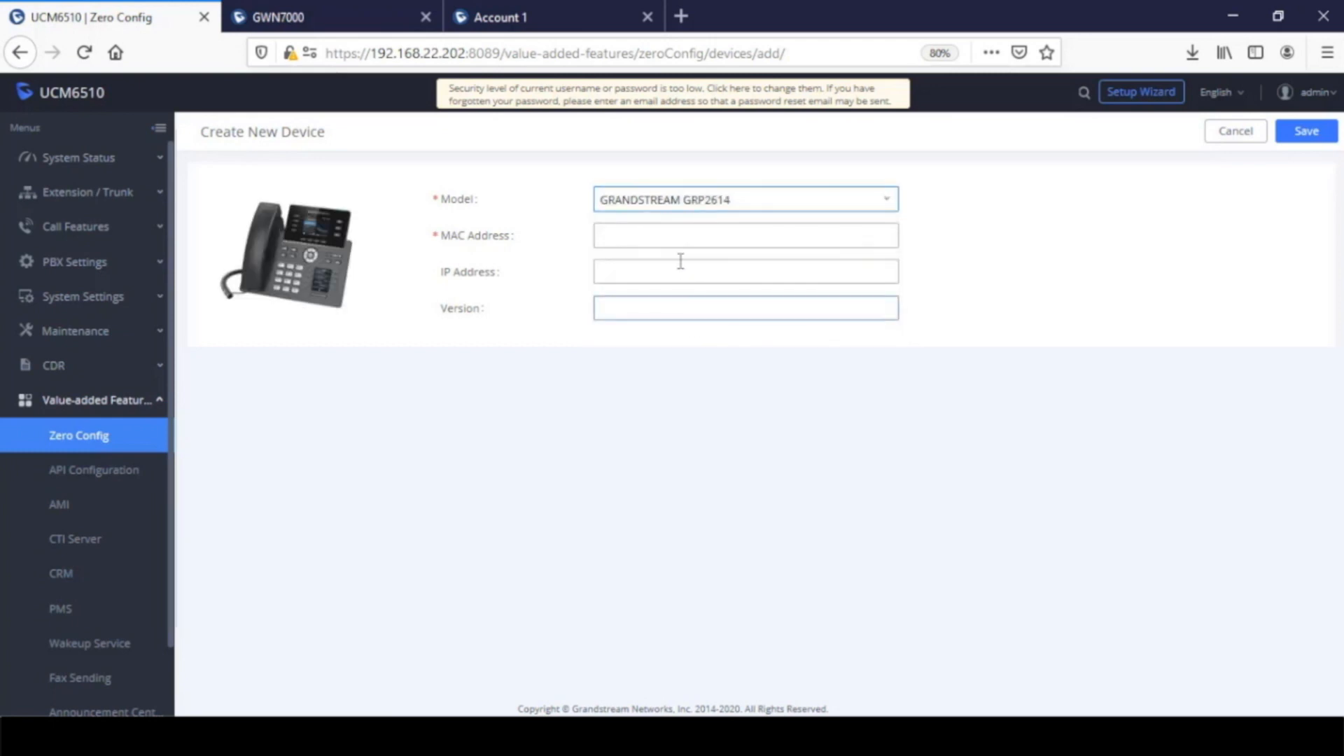
pyautogui.click(665, 231)
pyautogui.write('000')
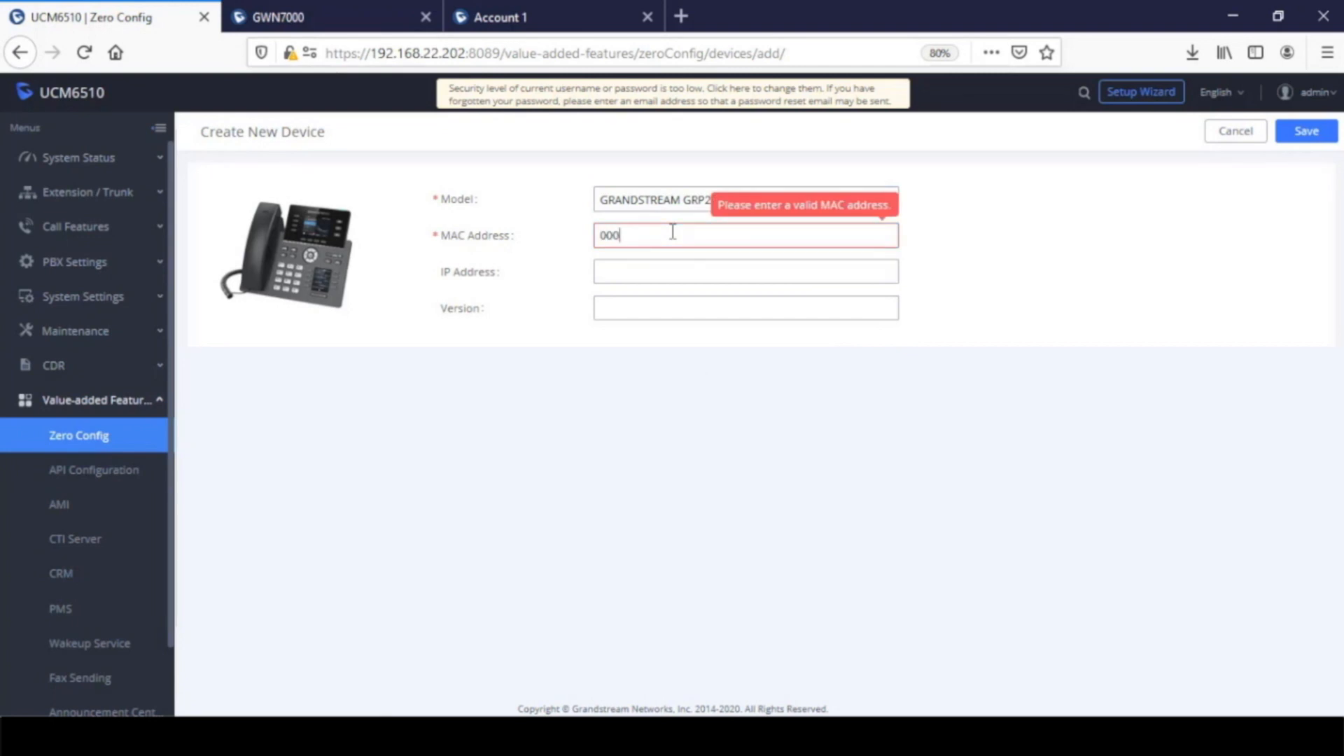
pyautogui.write('b82123456')
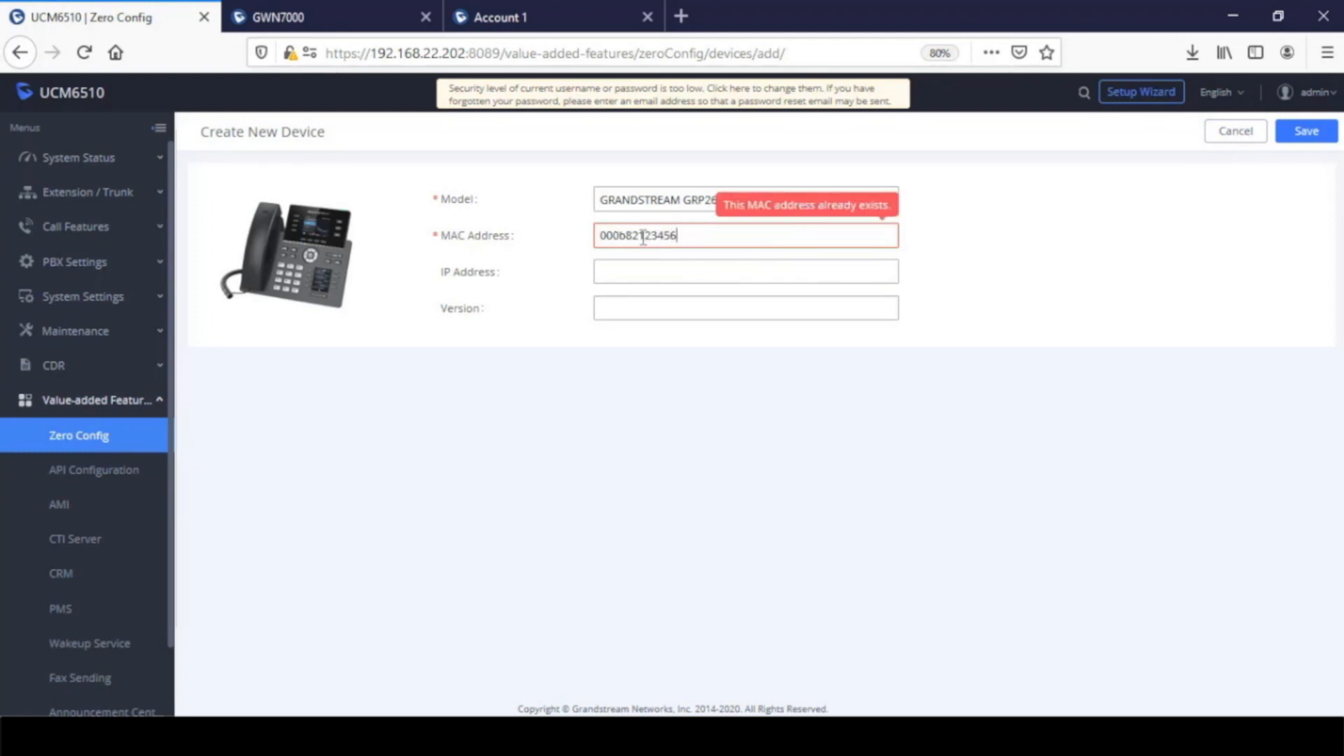
# Change the new device's MAC address to 000b82123457 and save the device with its default settings
pyautogui.doubleClick(669, 236)
pyautogui.click(714, 236)
pyautogui.press('BackSpace')
pyautogui.write('7')
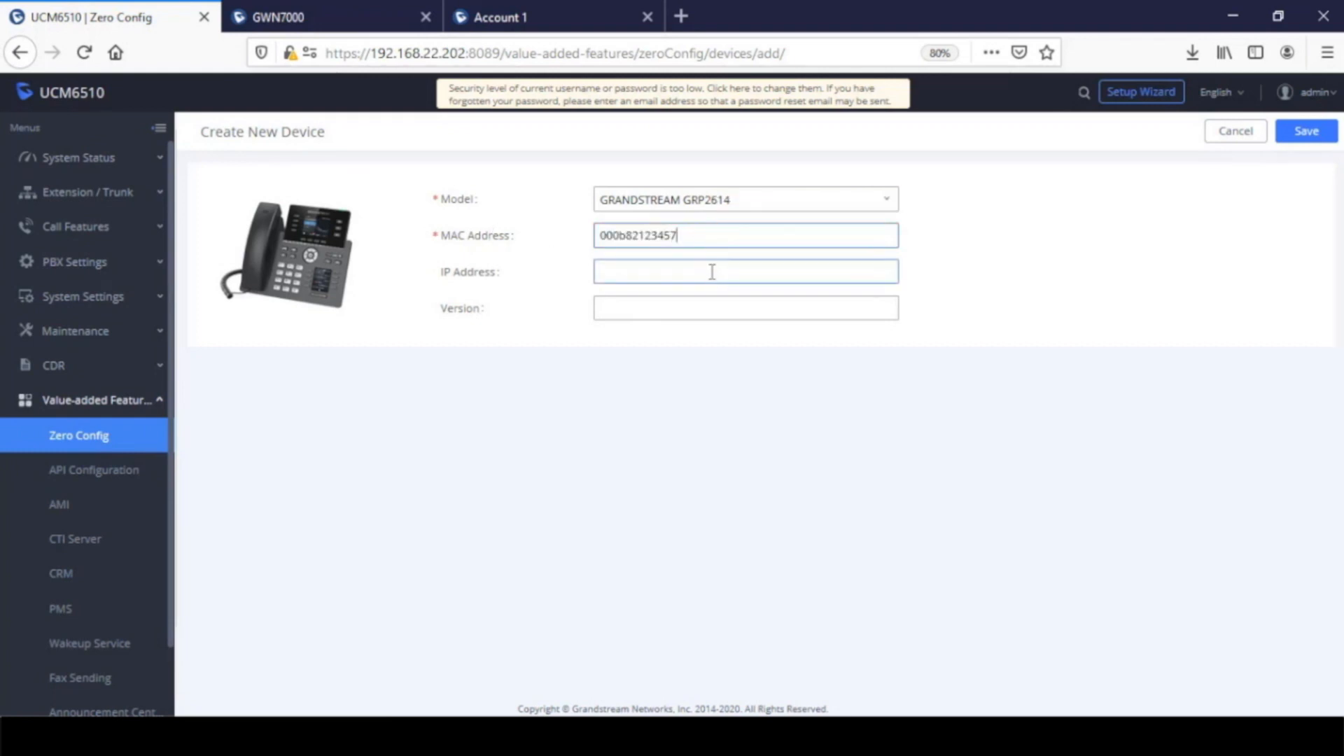
pyautogui.click(712, 272)
pyautogui.click(1305, 137)
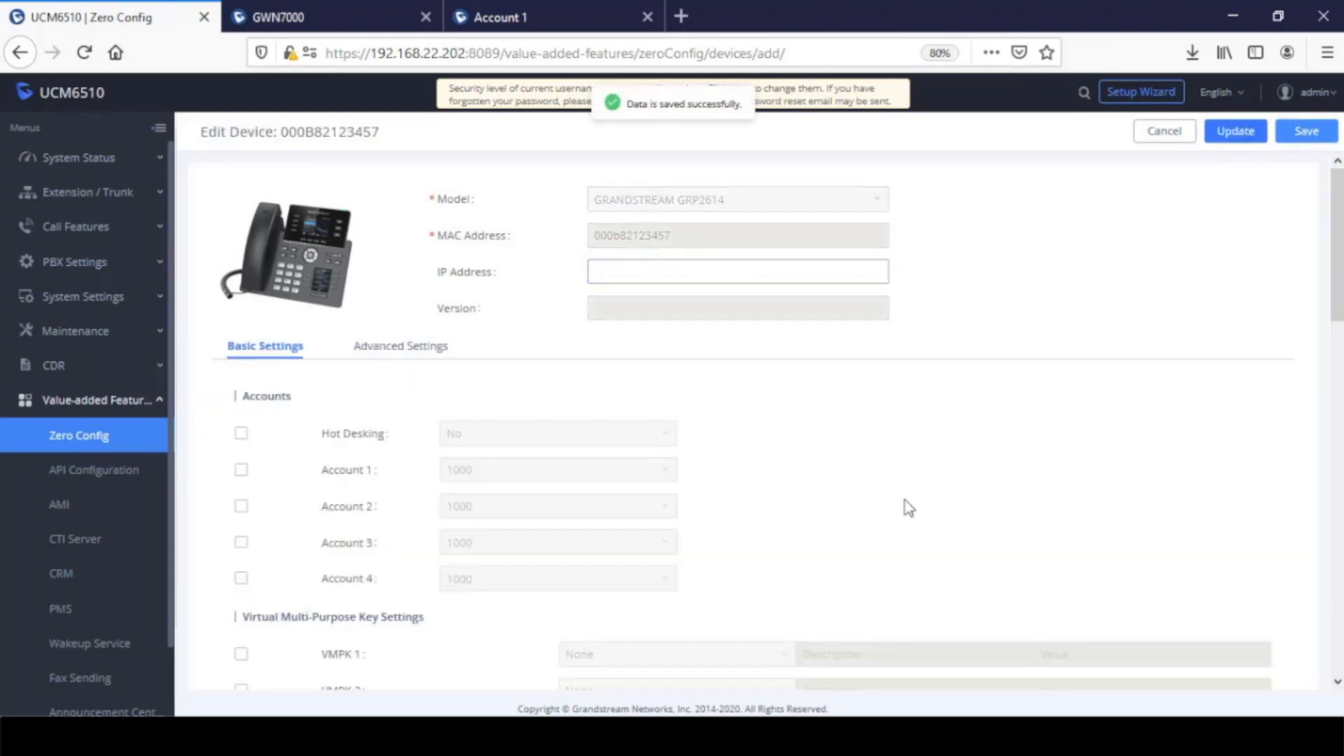
pyautogui.click(1302, 131)
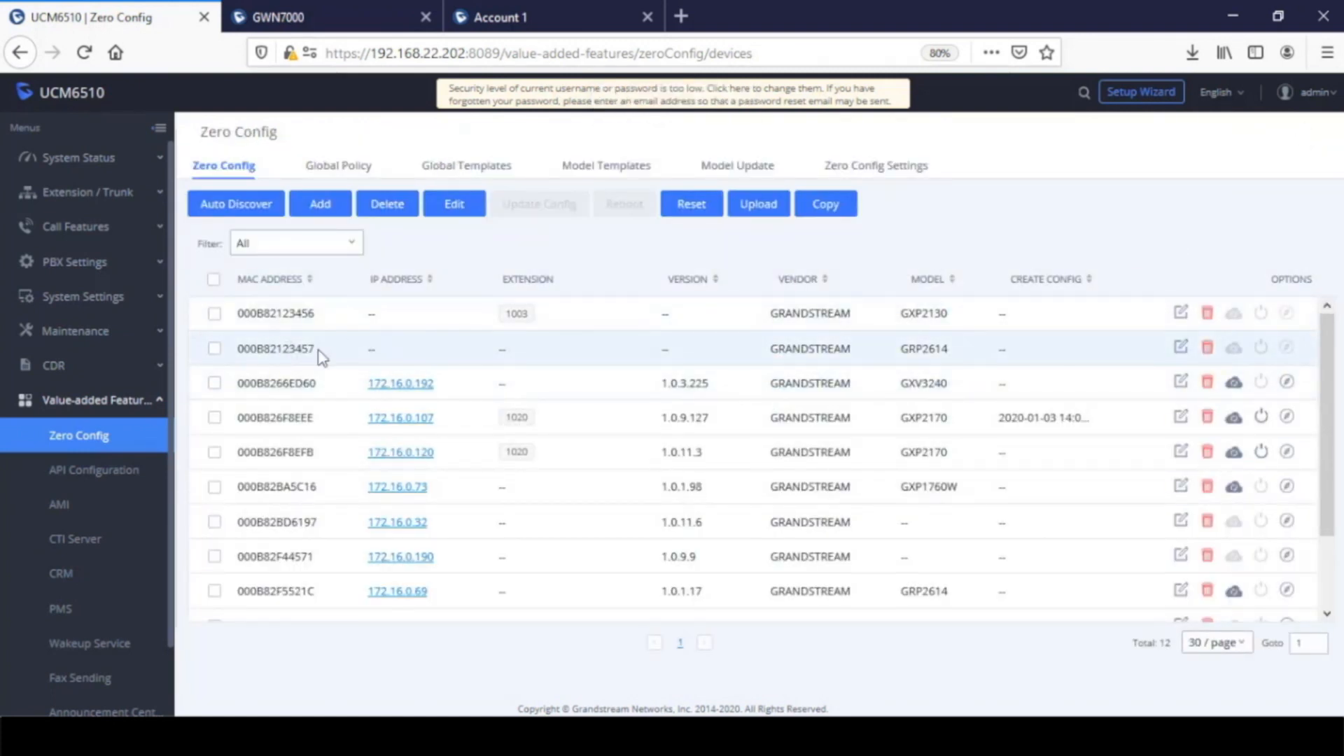
# View the edit page of the GRP2614 device 000B82123457 and return to the Zero Config device list
pyautogui.moveTo(318, 350); pyautogui.dragTo(250, 349)
pyautogui.click(1180, 349)
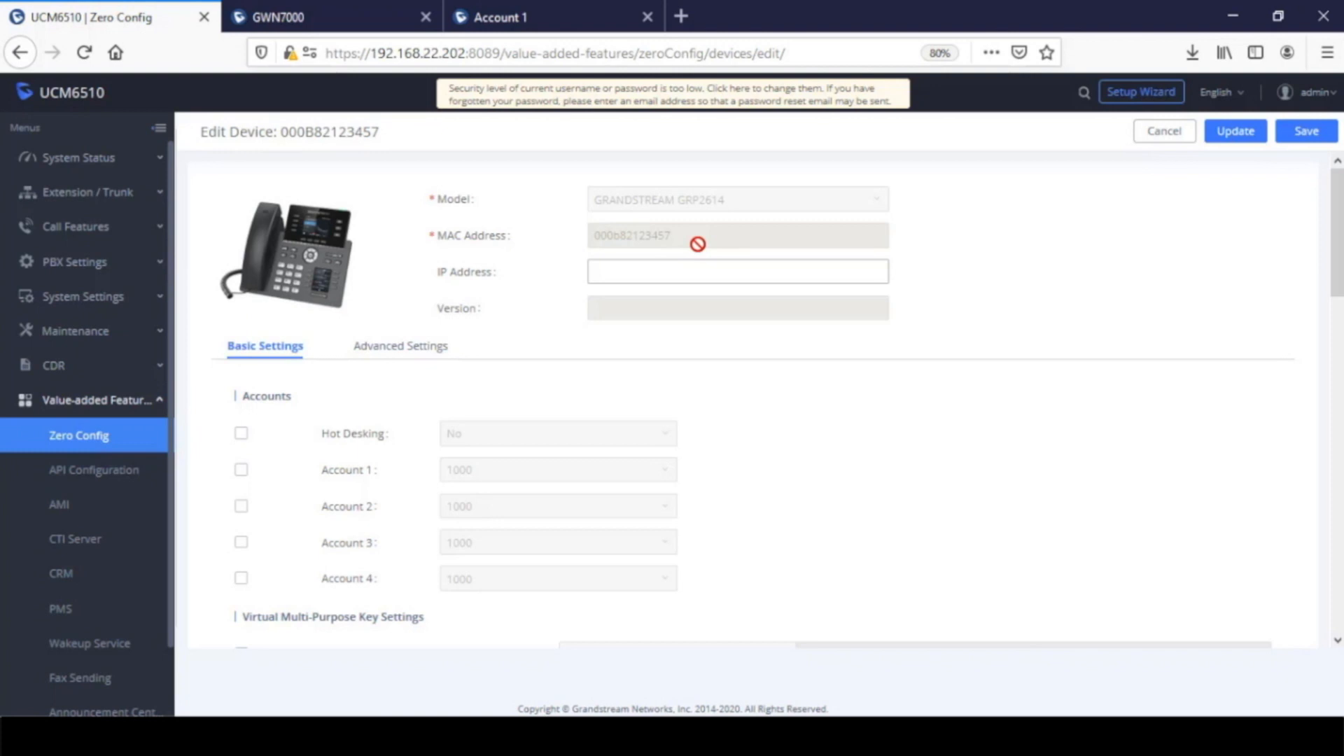
pyautogui.click(82, 439)
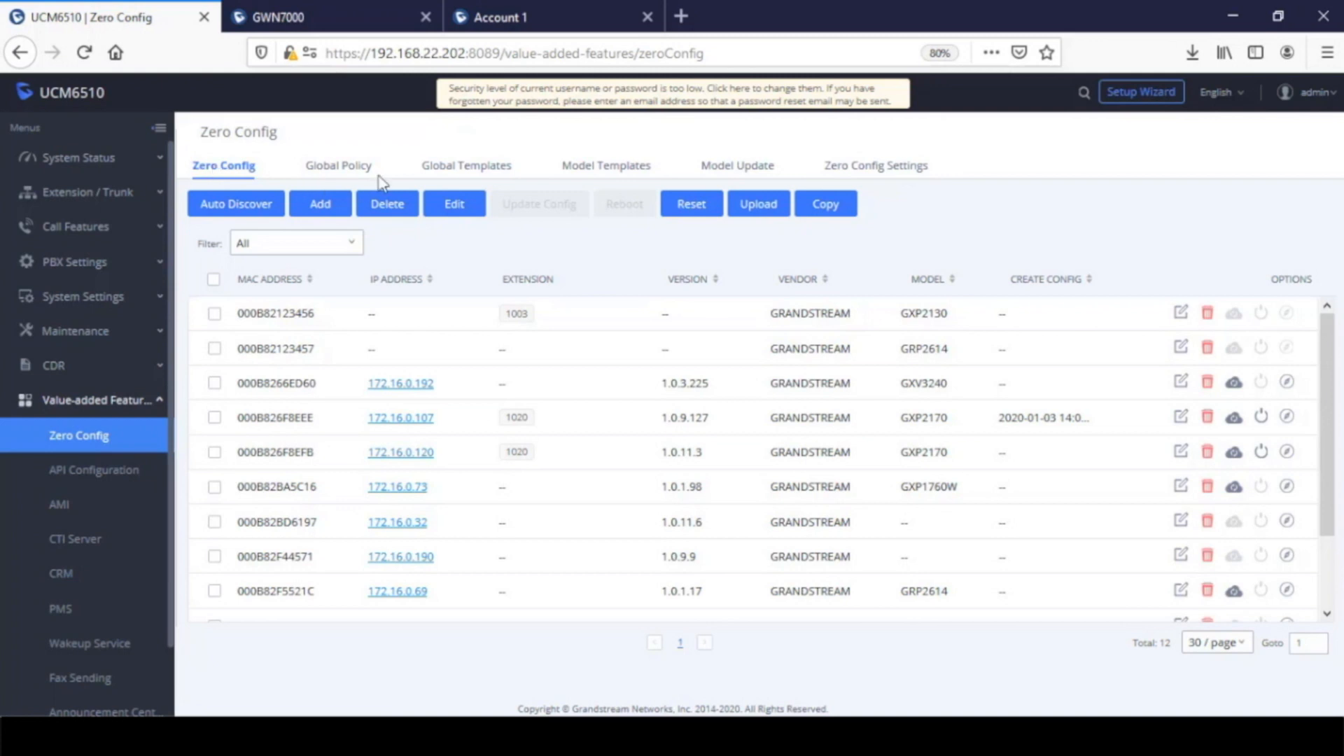
# Look through the global policy, the global templates and the model templates of Zero Config
pyautogui.click(353, 172)
pyautogui.click(453, 174)
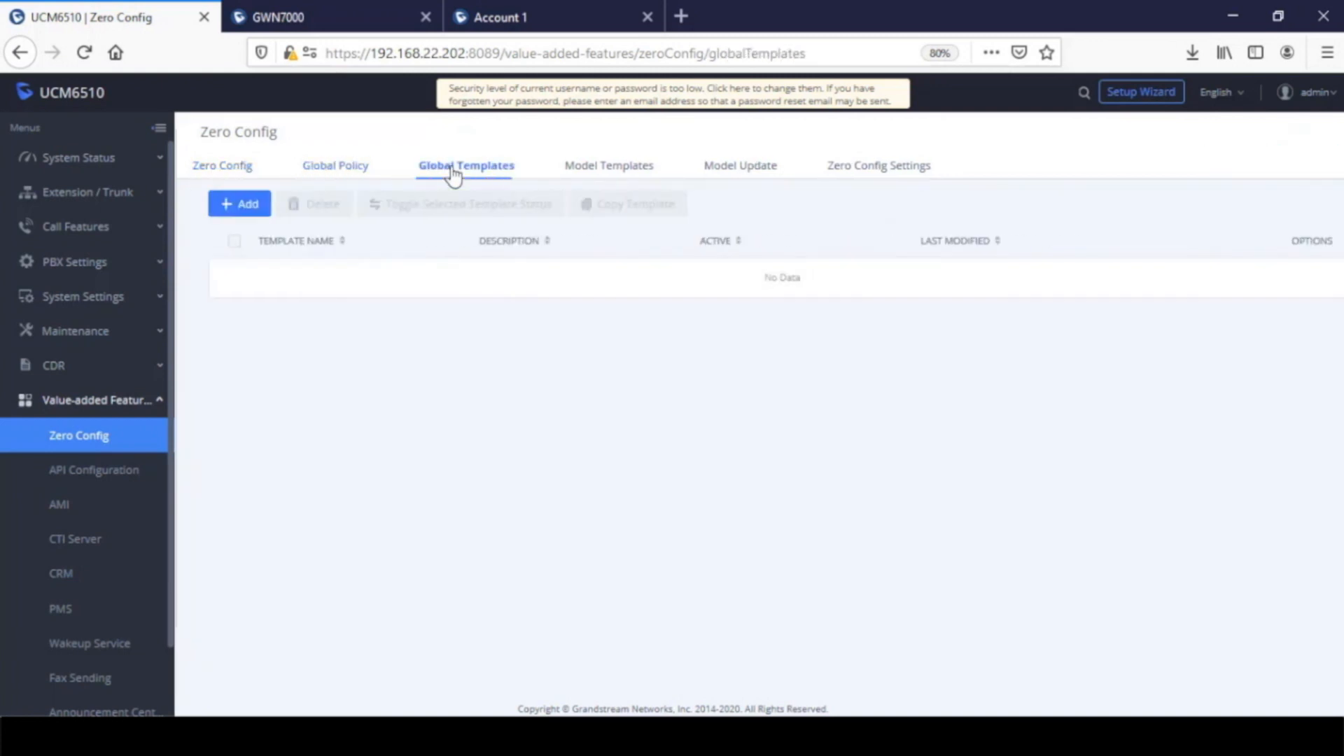
pyautogui.click(604, 173)
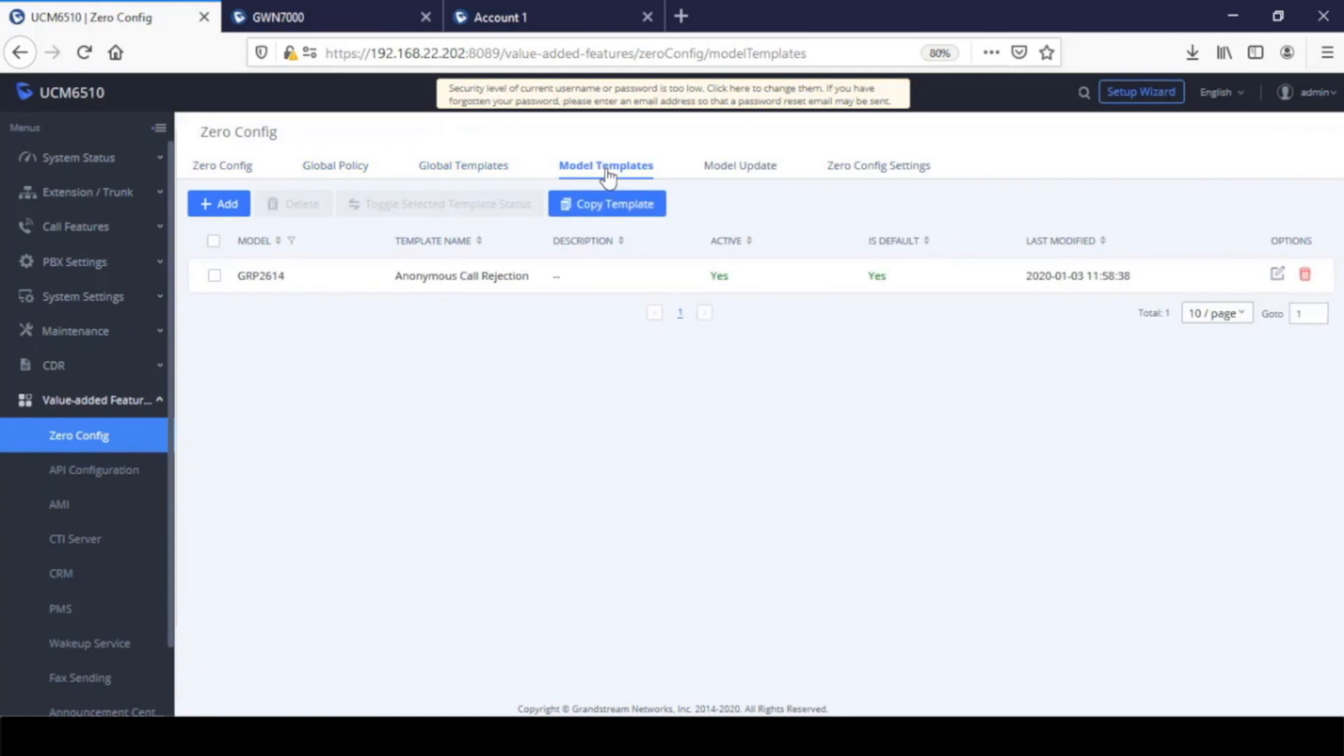
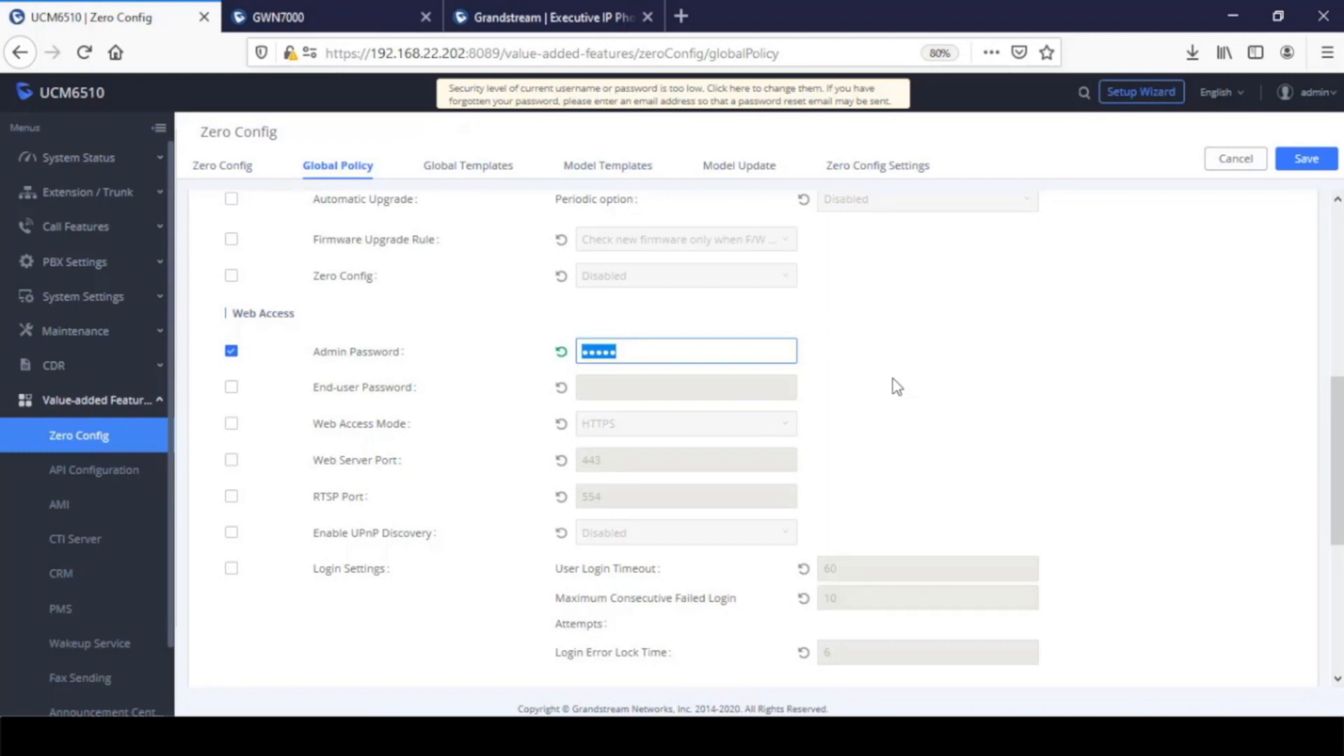
# Enter the admin password under Web Access in the global policy and save the policy
pyautogui.write('•••••')
pyautogui.click(1306, 160)
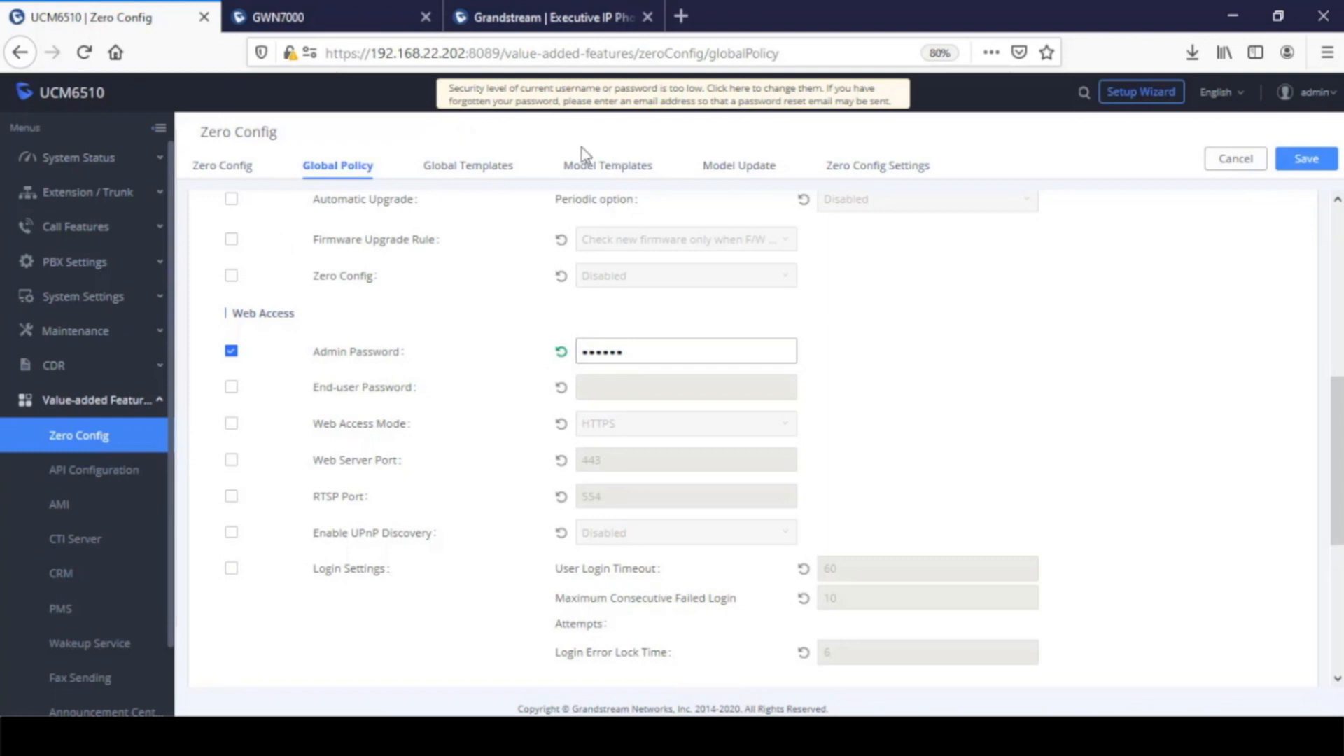
# Create and save an active global template named FirmwareFiles with the description GXV GXP
pyautogui.click(471, 175)
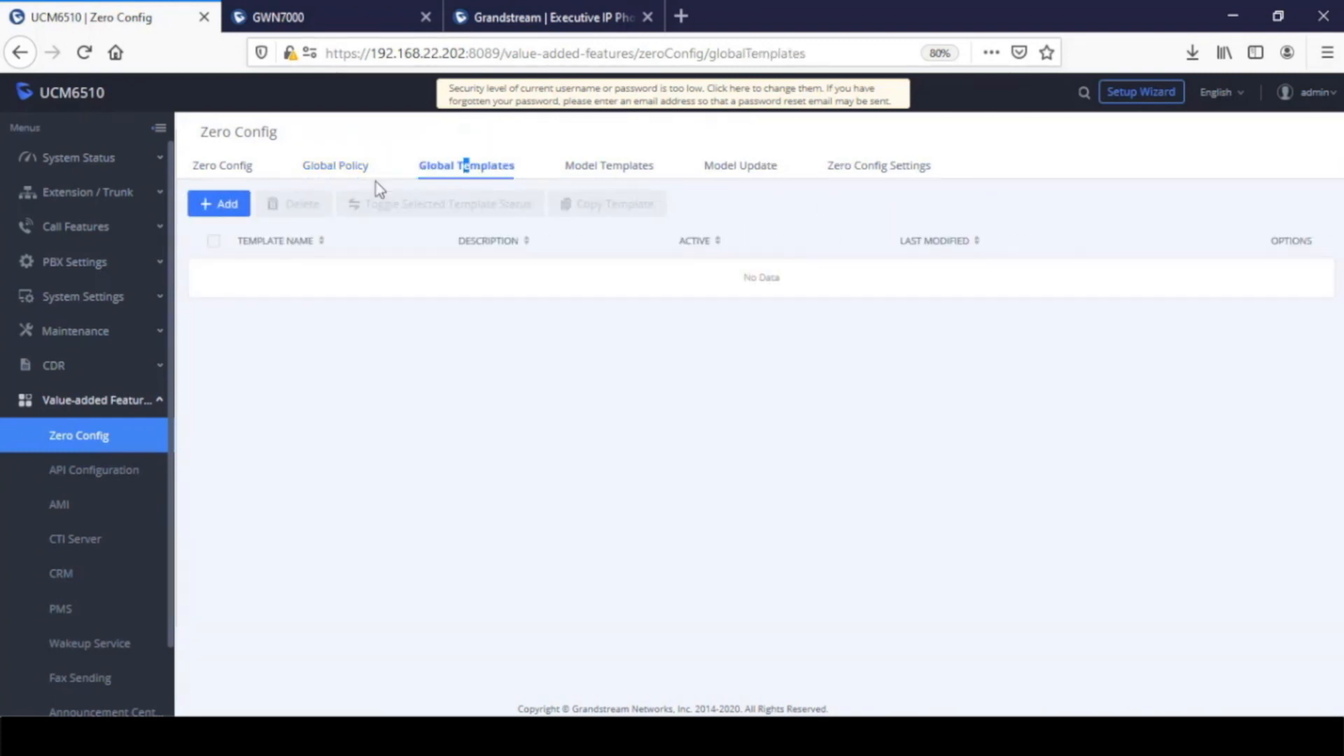
pyautogui.click(220, 204)
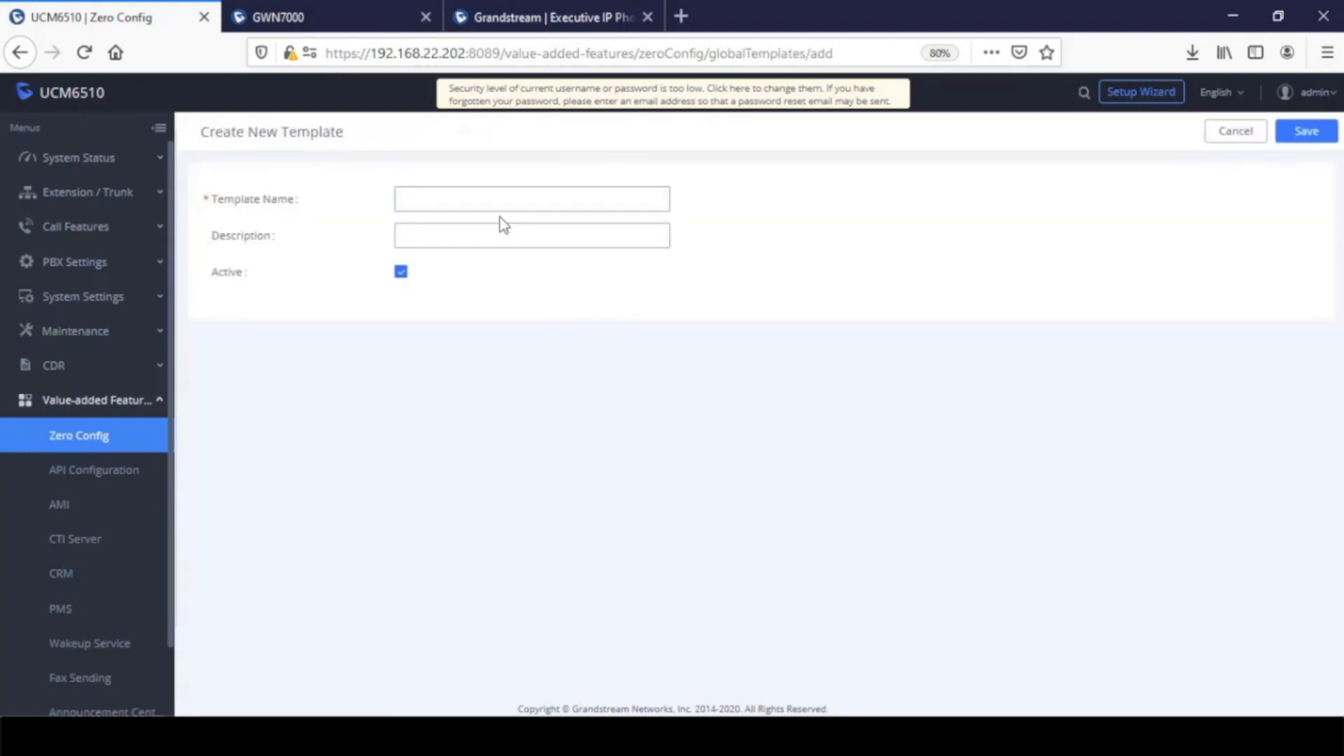
pyautogui.click(491, 202)
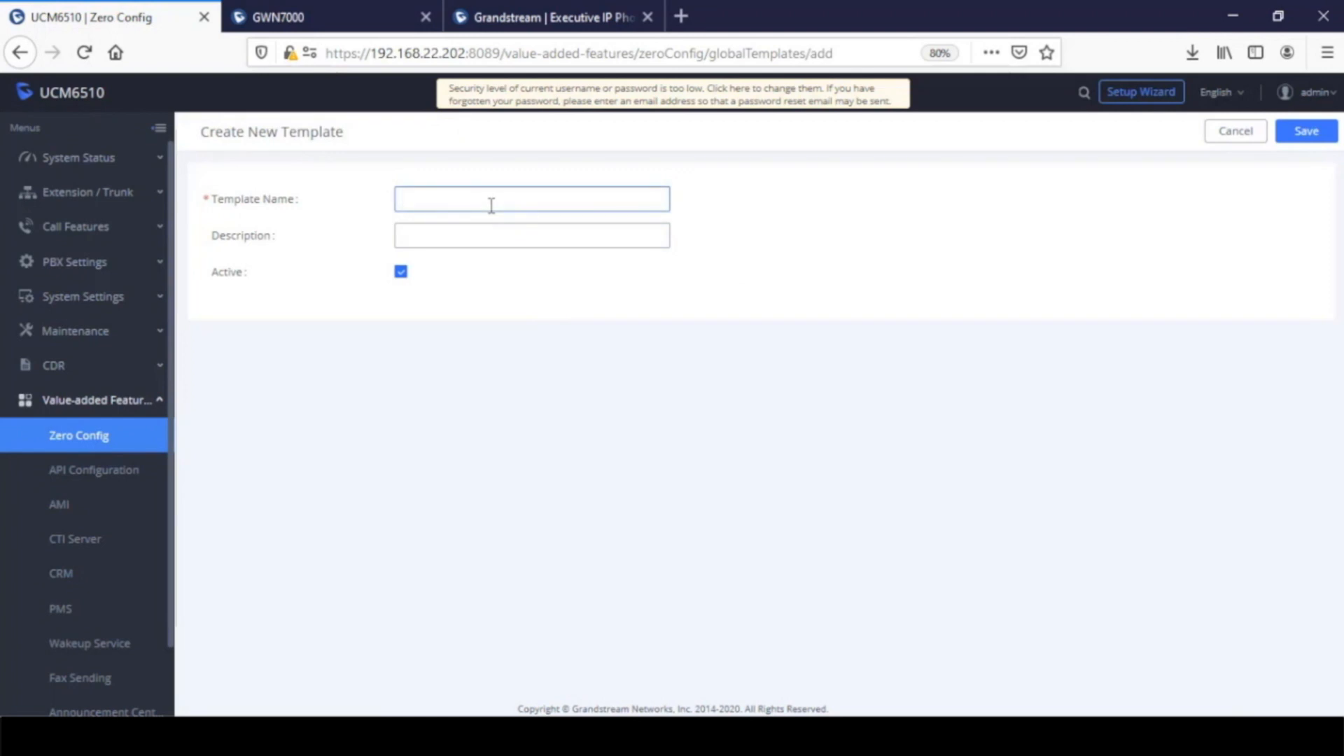
pyautogui.write('FirmwareFiles')
pyautogui.click(497, 234)
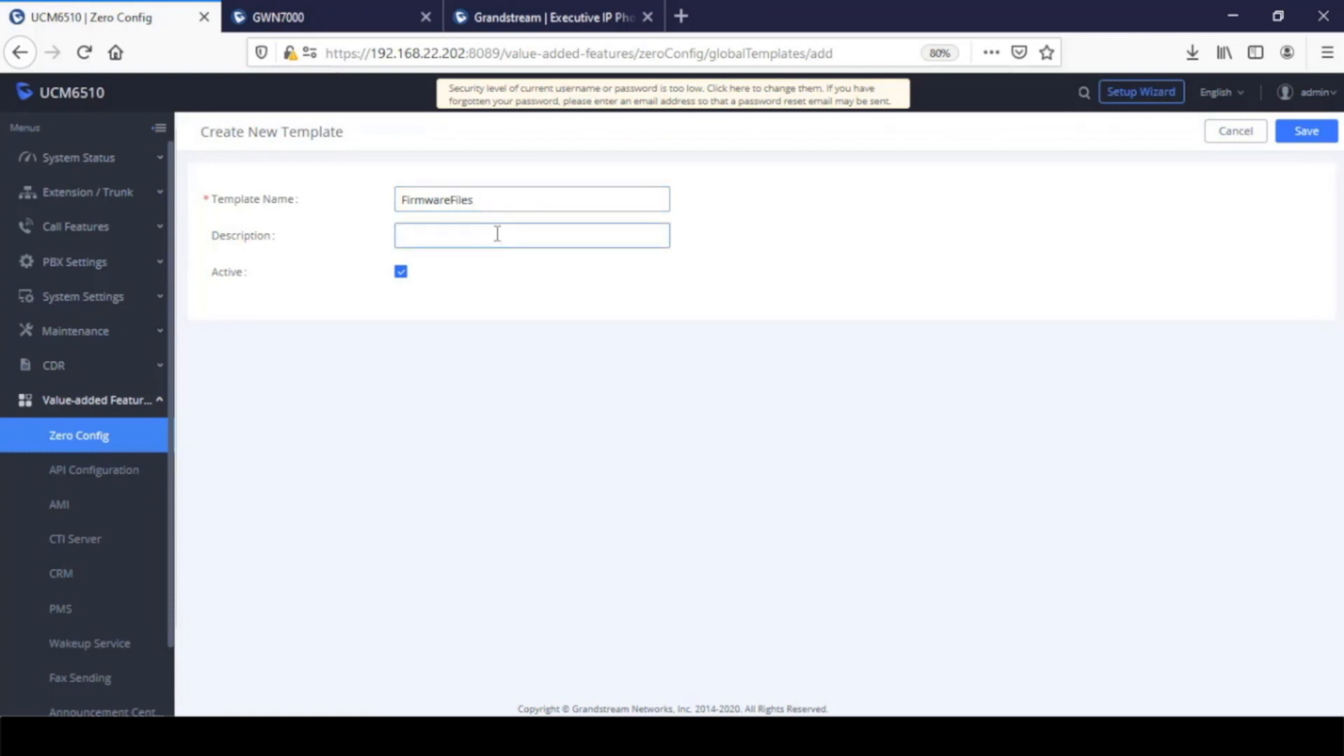
pyautogui.write('GXV')
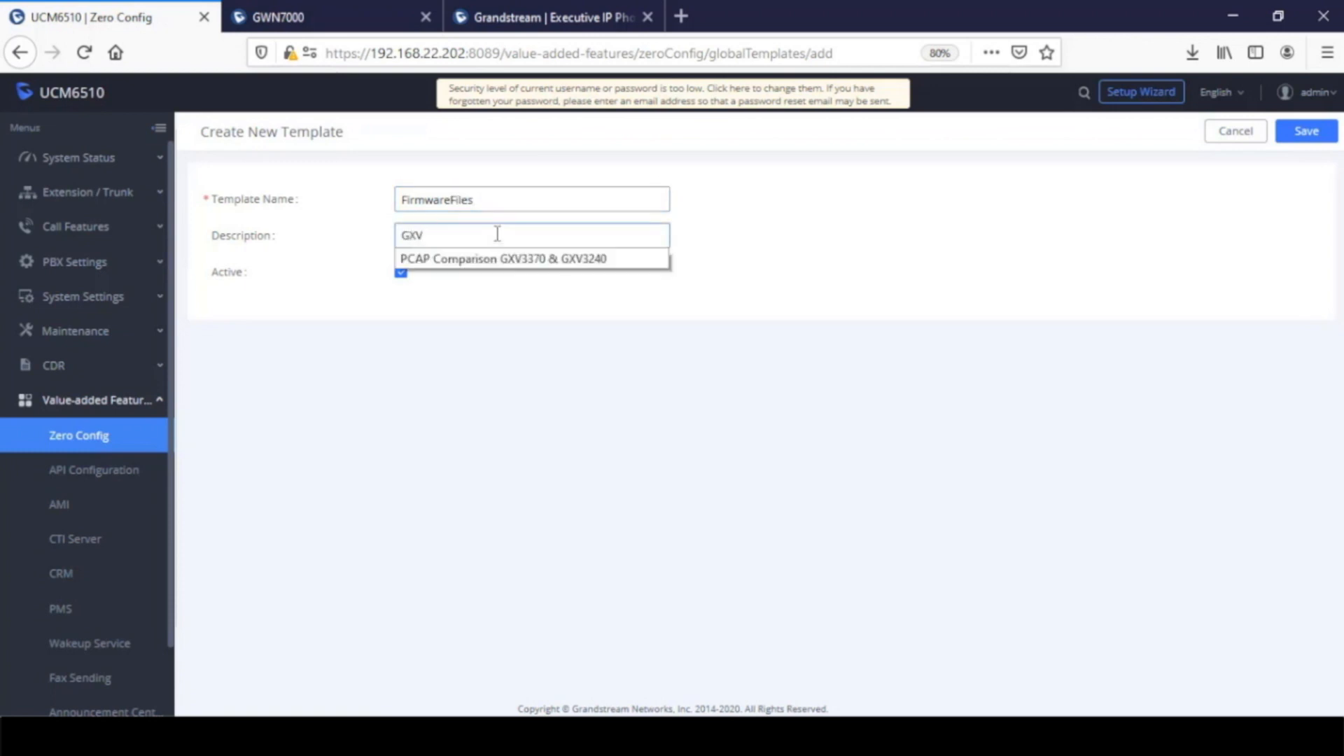
pyautogui.write(' GXP')
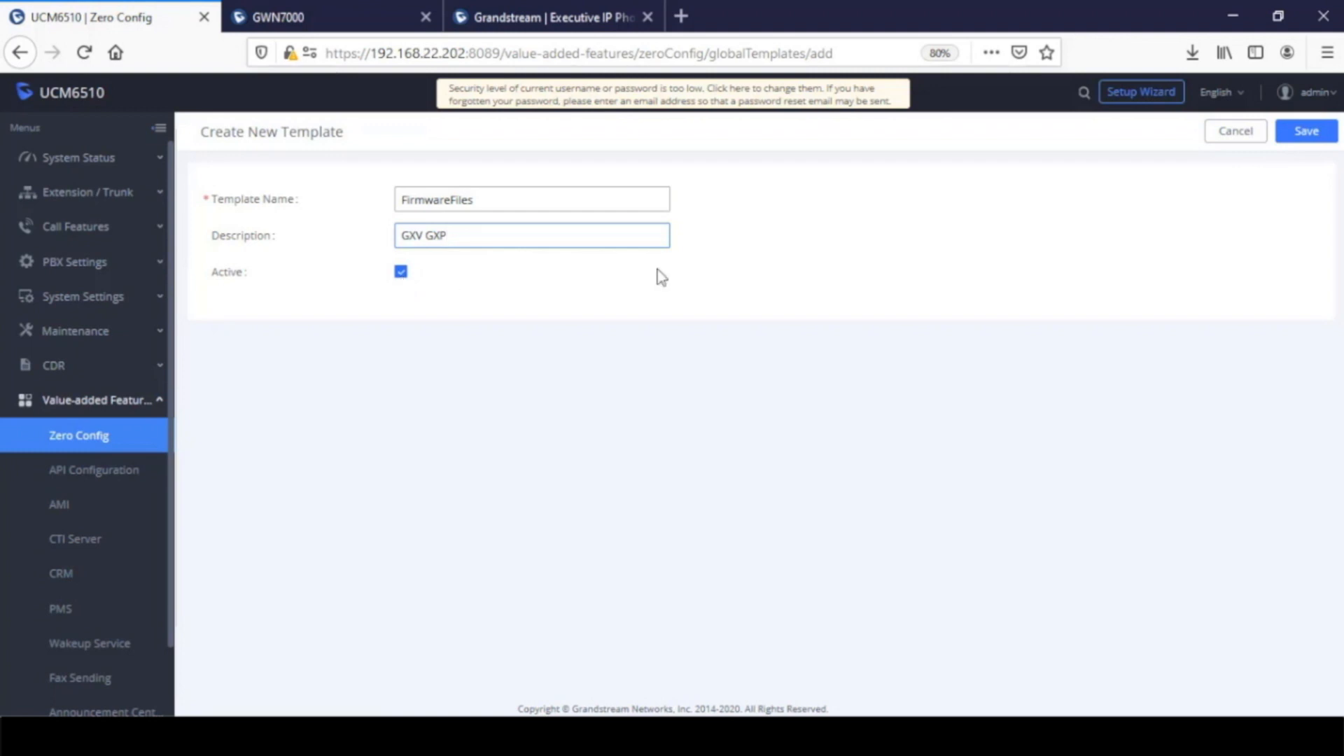
pyautogui.click(1308, 135)
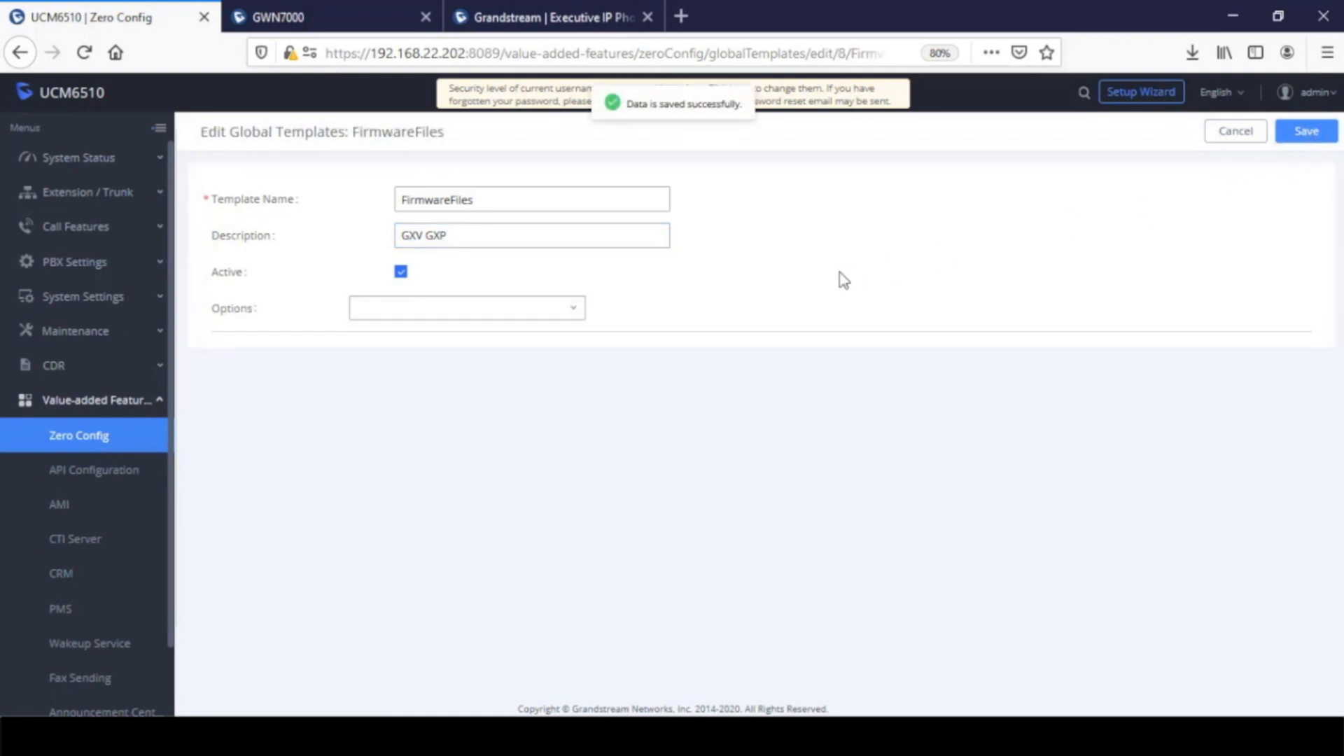
# Add the Maintenance options to the FirmwareFiles template and choose URL as the firmware source
pyautogui.click(429, 312)
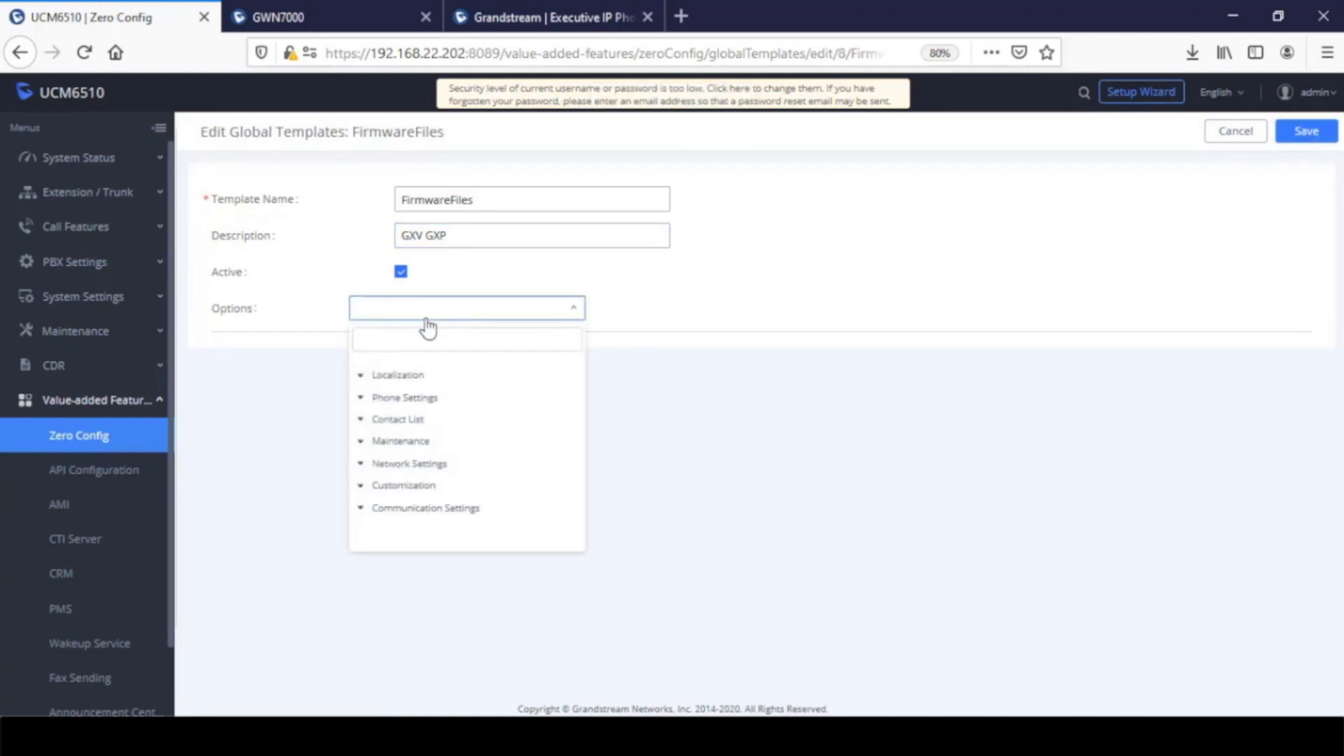
pyautogui.click(405, 448)
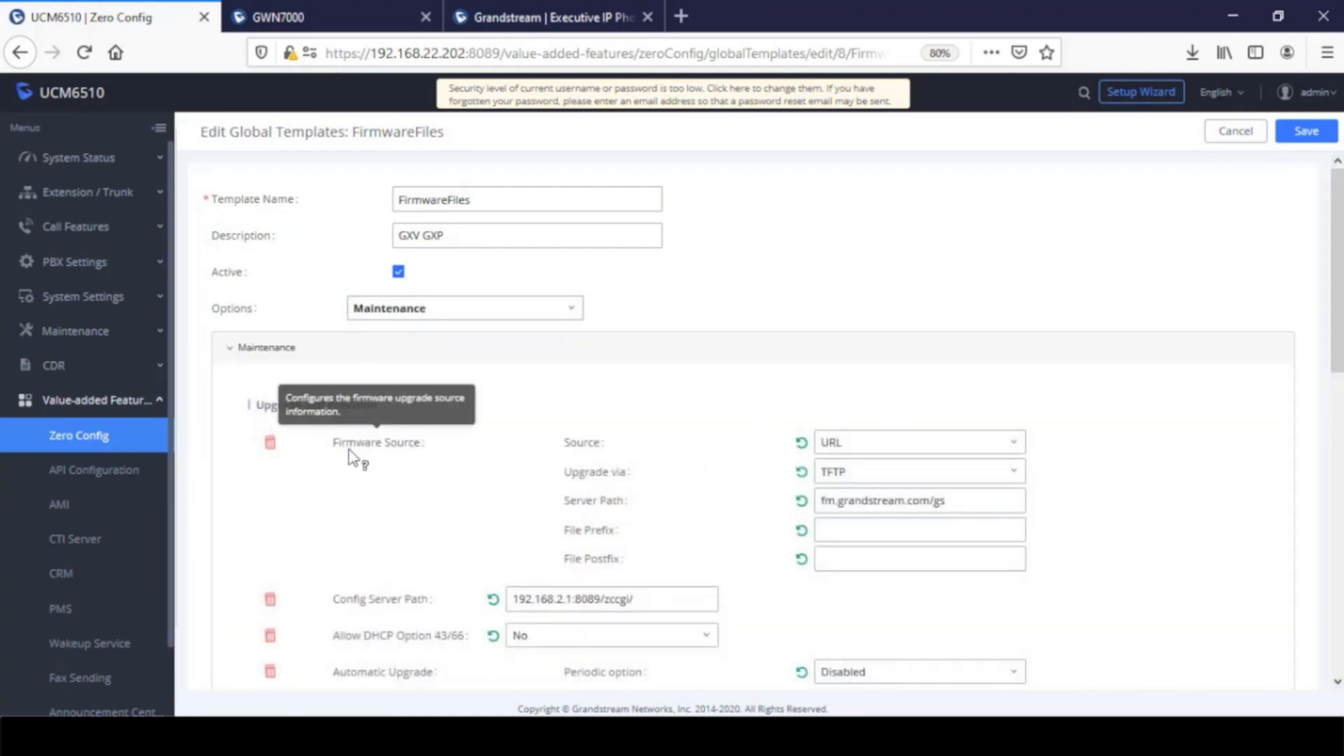
pyautogui.click(929, 450)
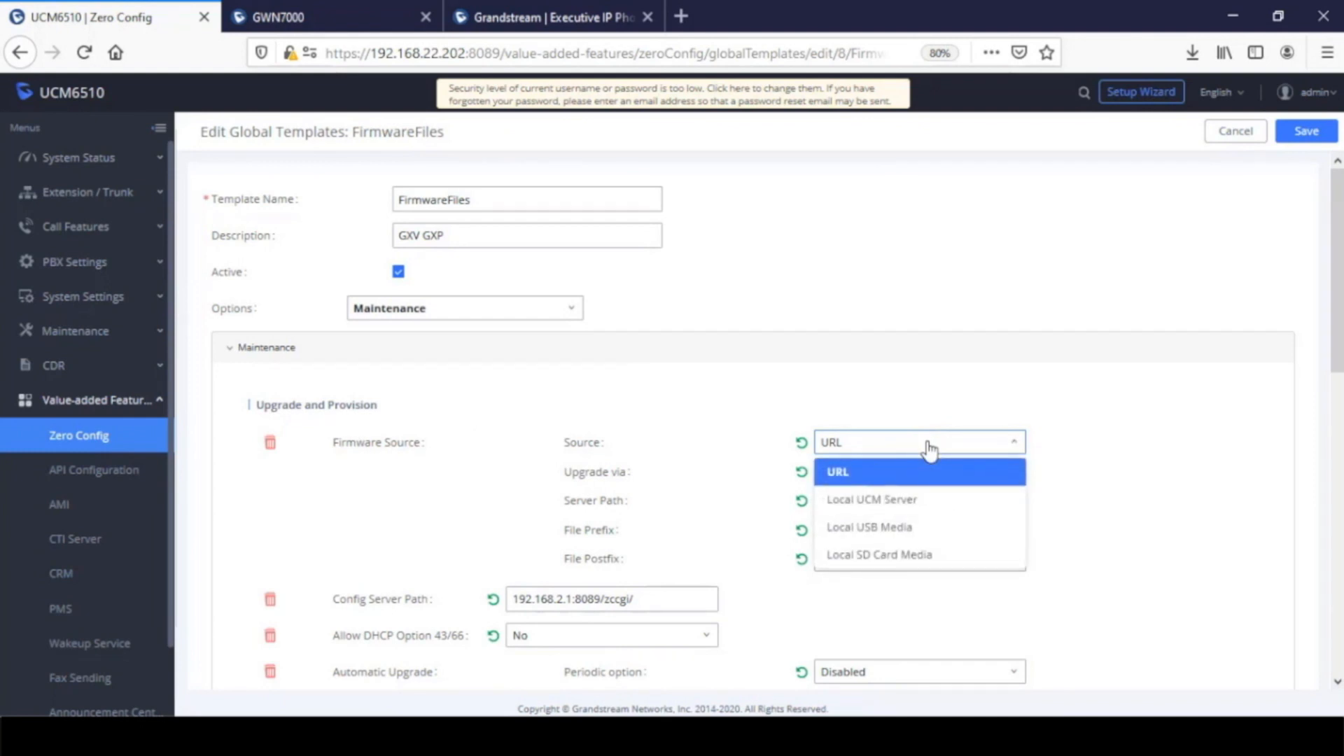
pyautogui.click(851, 481)
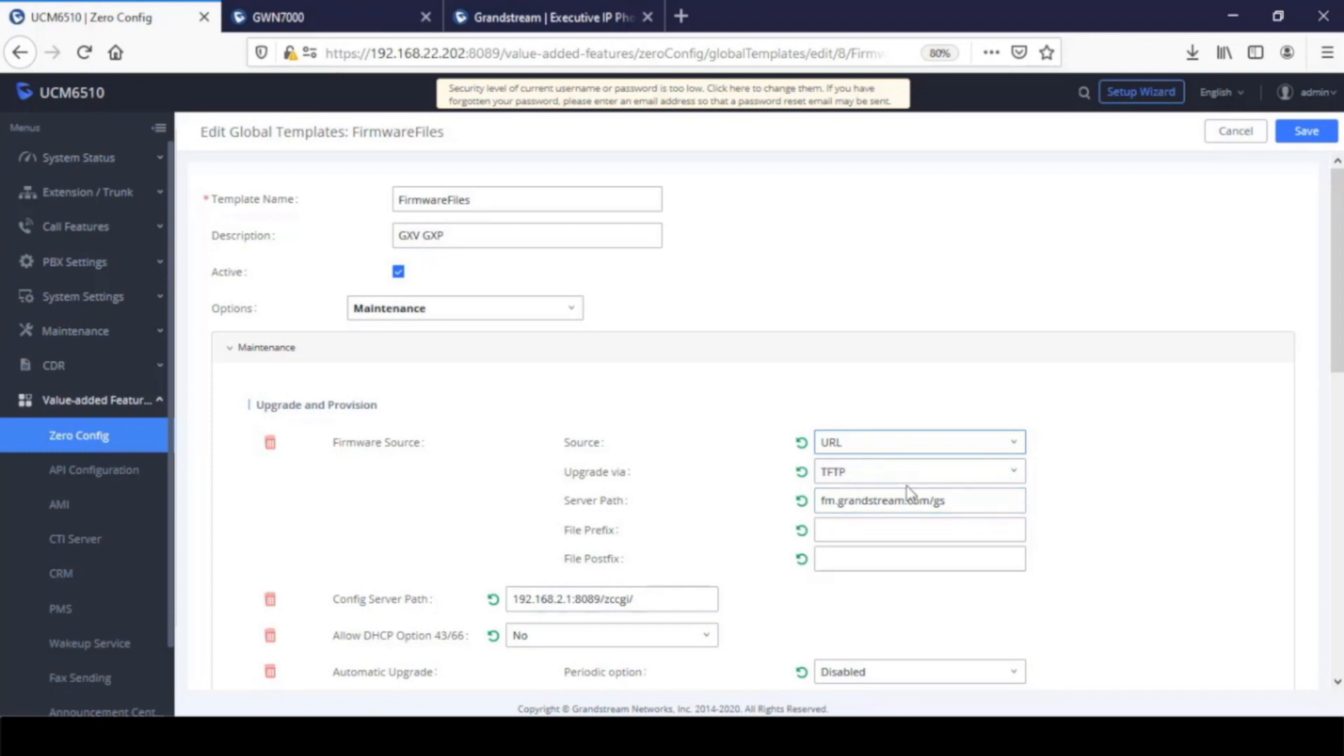
# Set the firmware source to upgrade via HTTP with the server path firmware.grandstream.com
pyautogui.moveTo(968, 505); pyautogui.dragTo(754, 501)
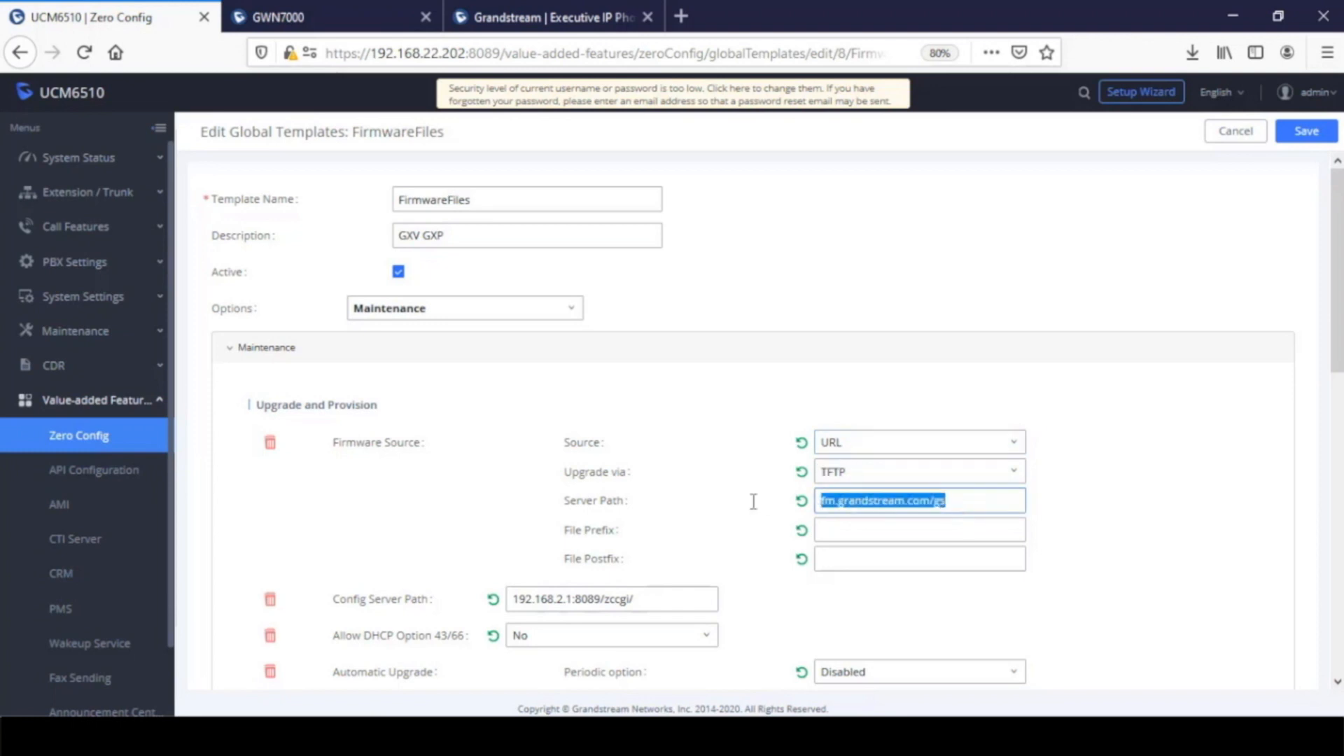
pyautogui.click(855, 473)
pyautogui.click(861, 529)
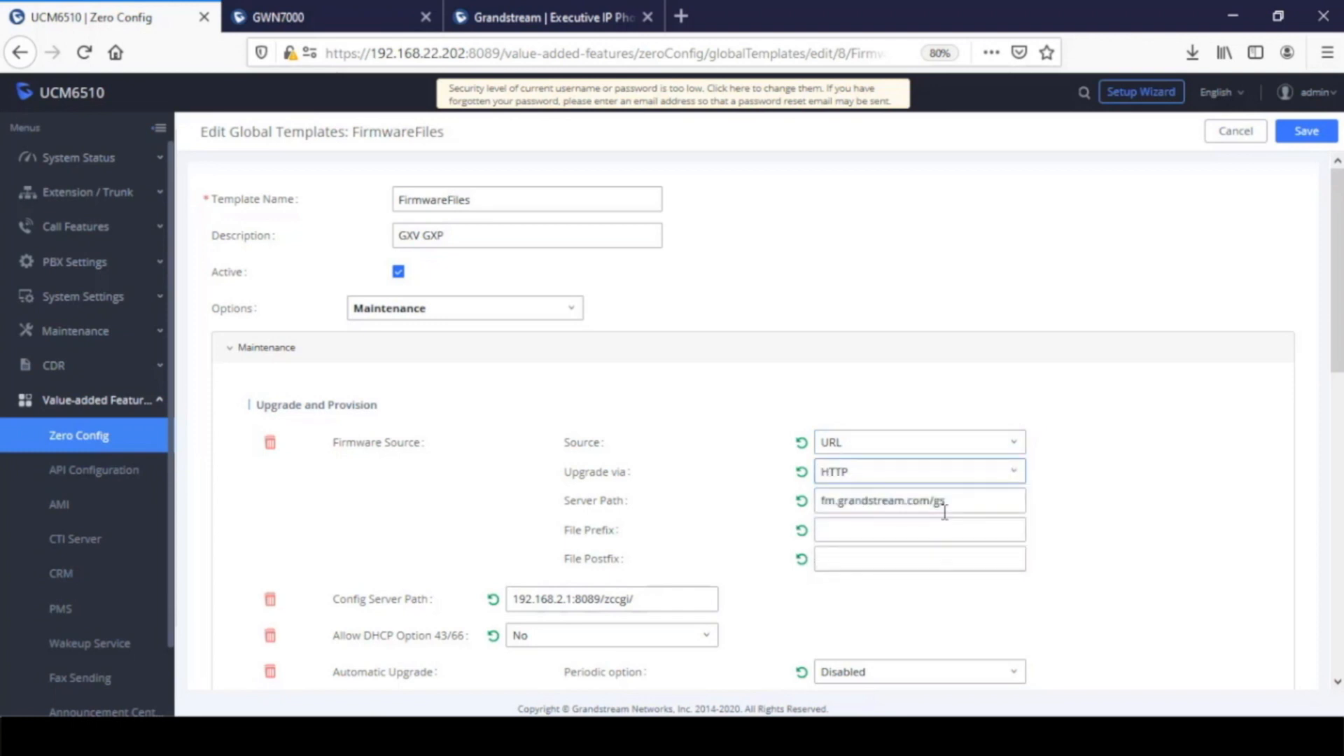
pyautogui.moveTo(949, 502); pyautogui.dragTo(552, 478)
pyautogui.write('fi')
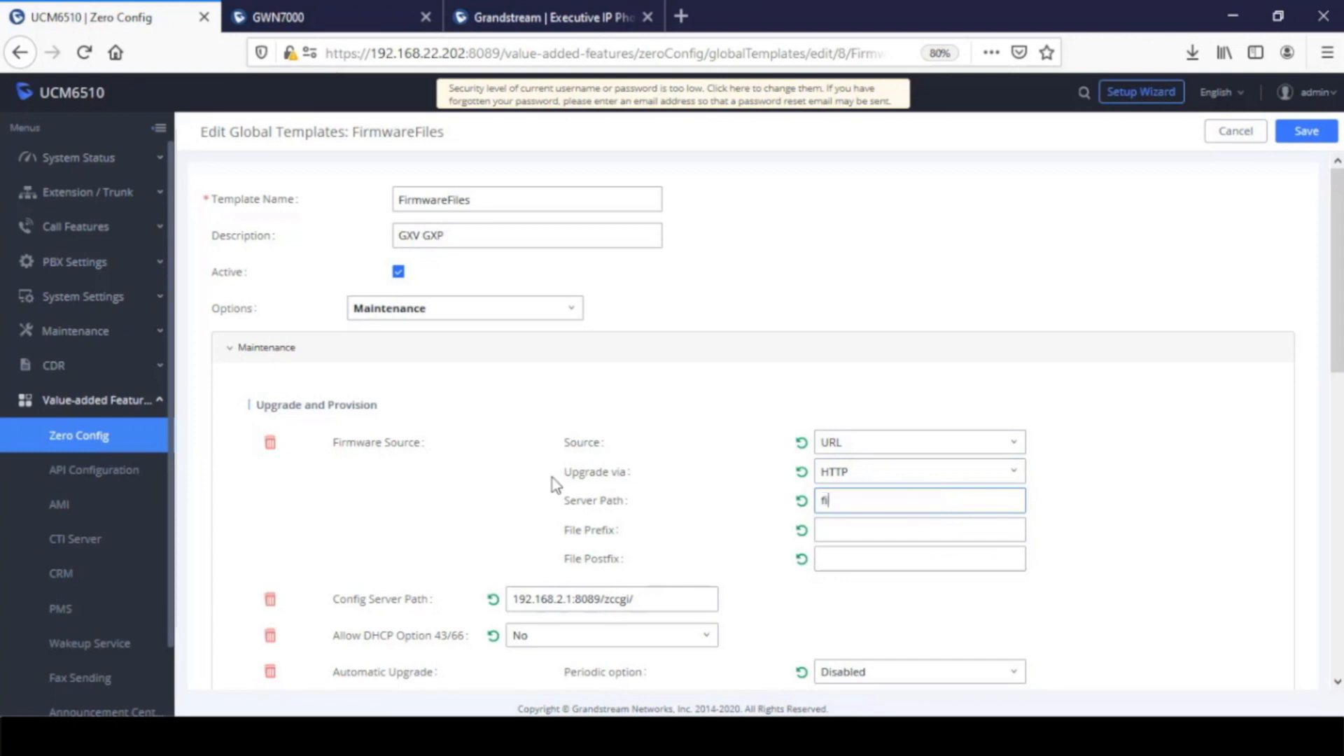
pyautogui.write('rmware.grandstream.com')
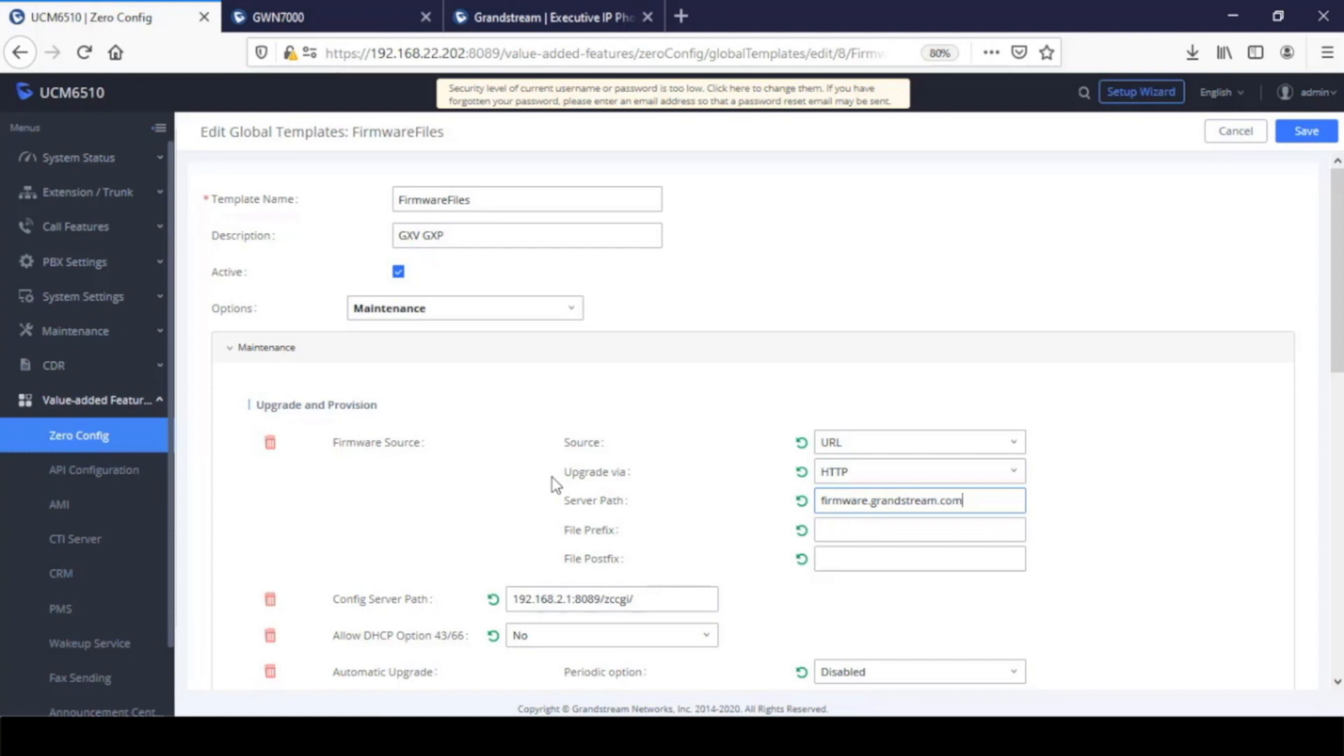
# Switch the firmware source to Local UCM Server and view its firmware storage manager
pyautogui.click(888, 441)
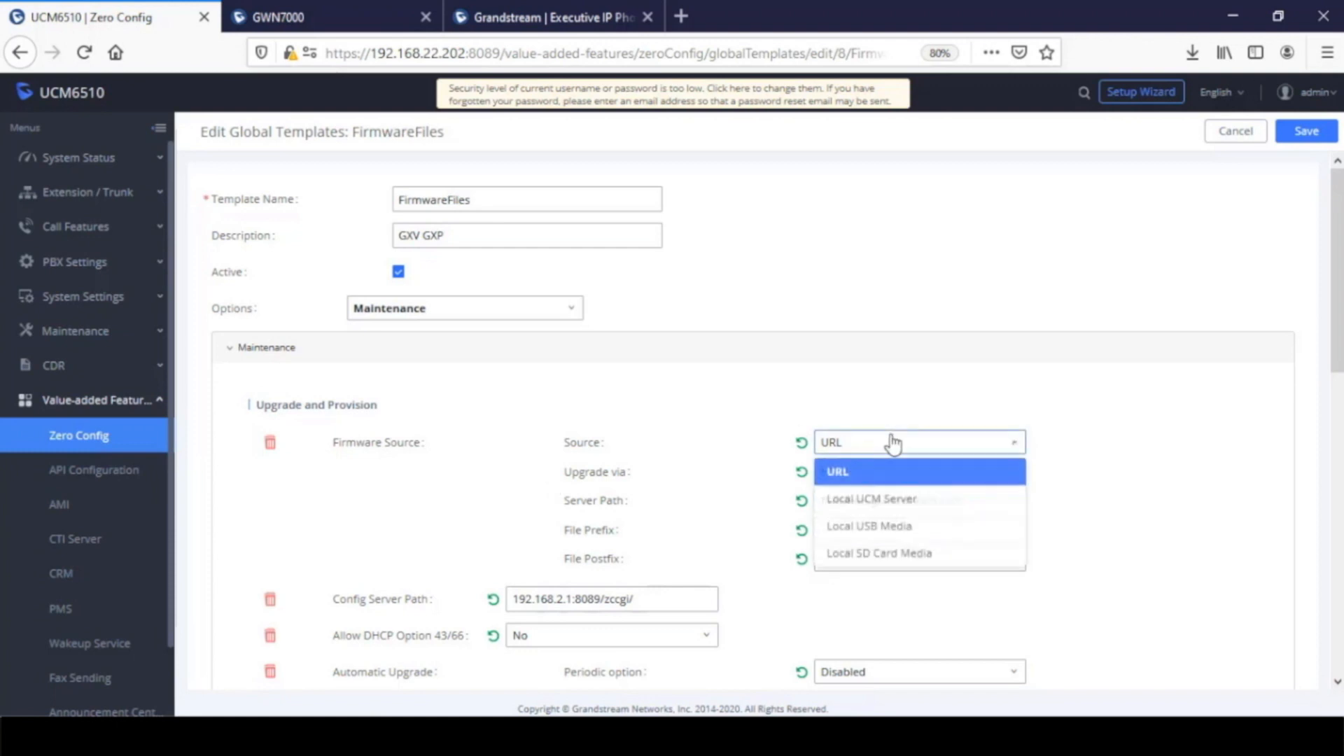
pyautogui.click(905, 507)
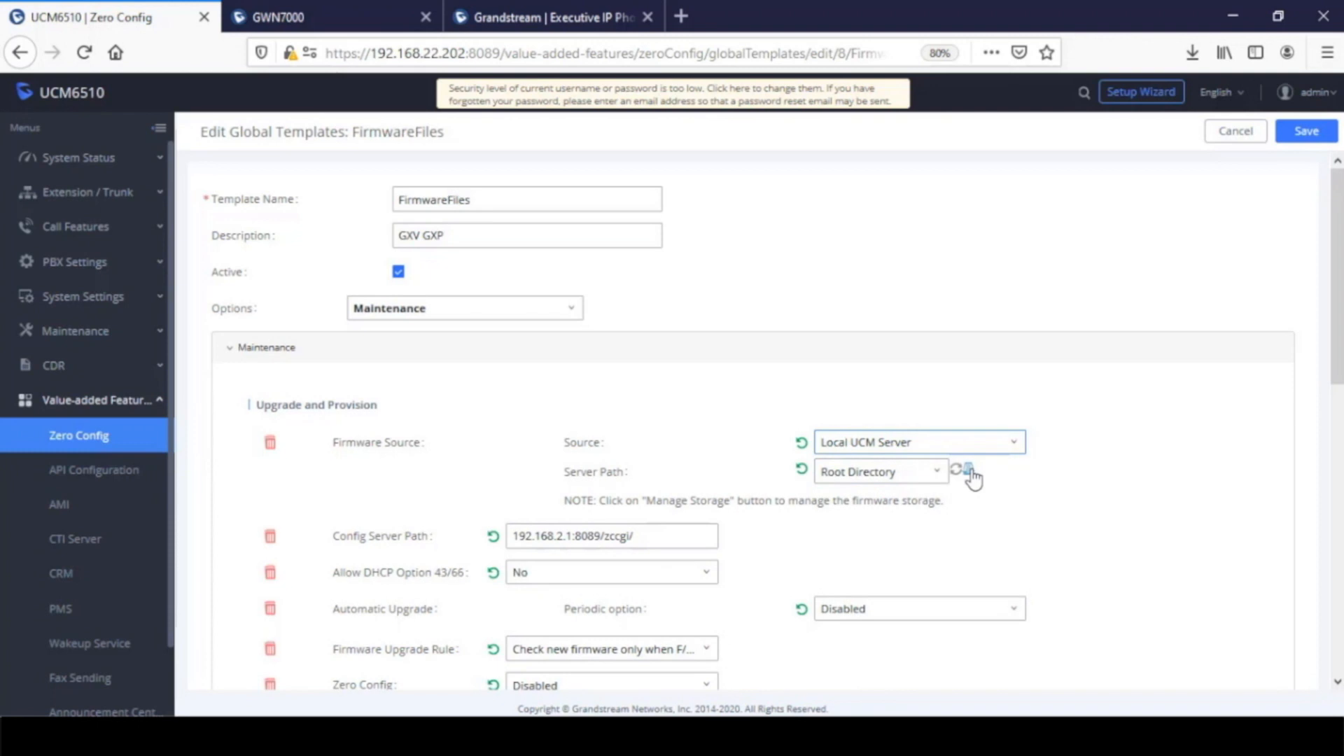
pyautogui.click(969, 469)
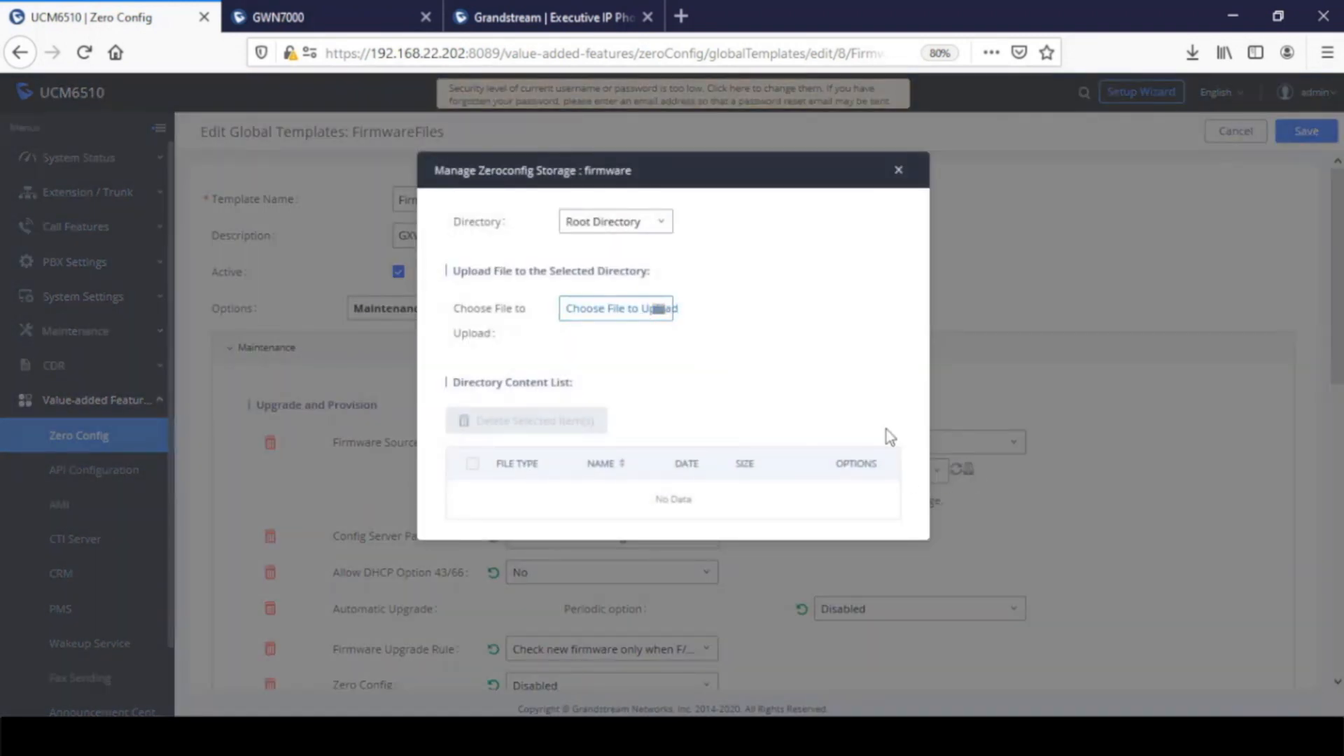
pyautogui.click(899, 171)
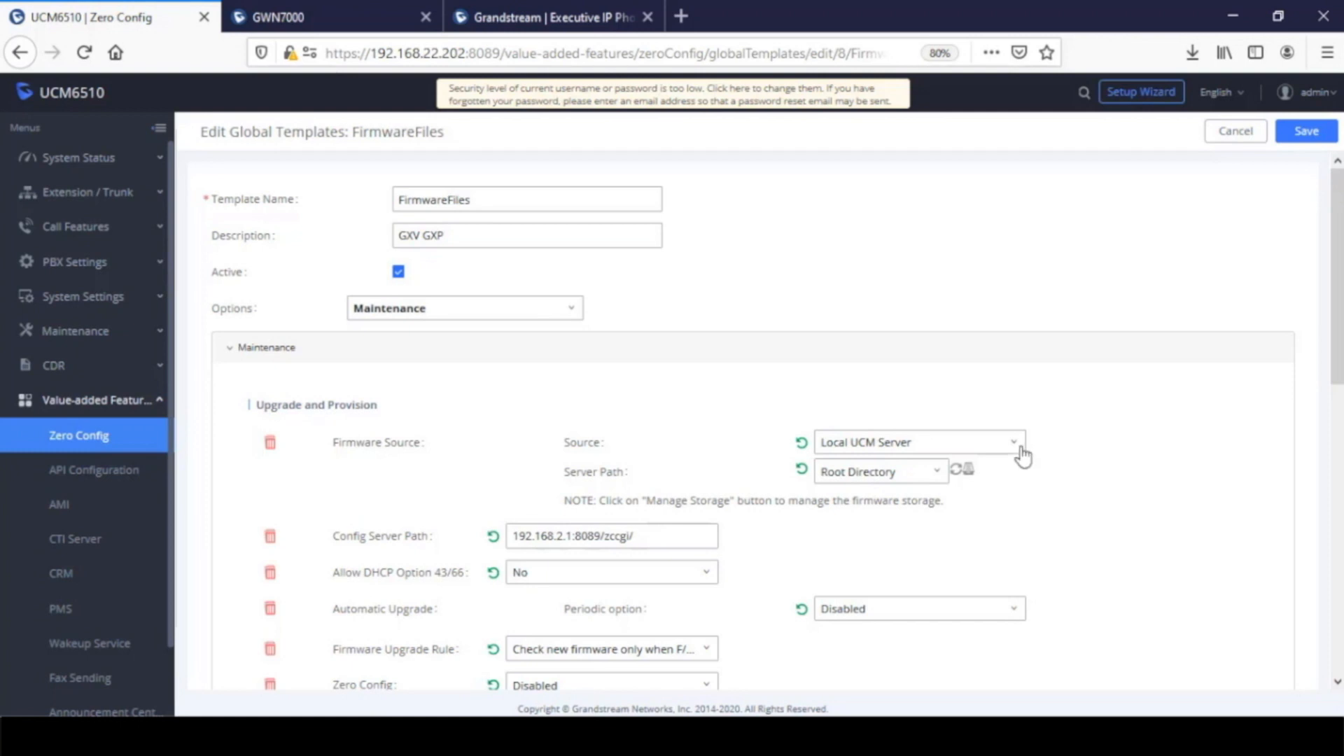
# Set the firmware source to Local USB Media and copy the directory name ZC_firmware from its note
pyautogui.click(1016, 446)
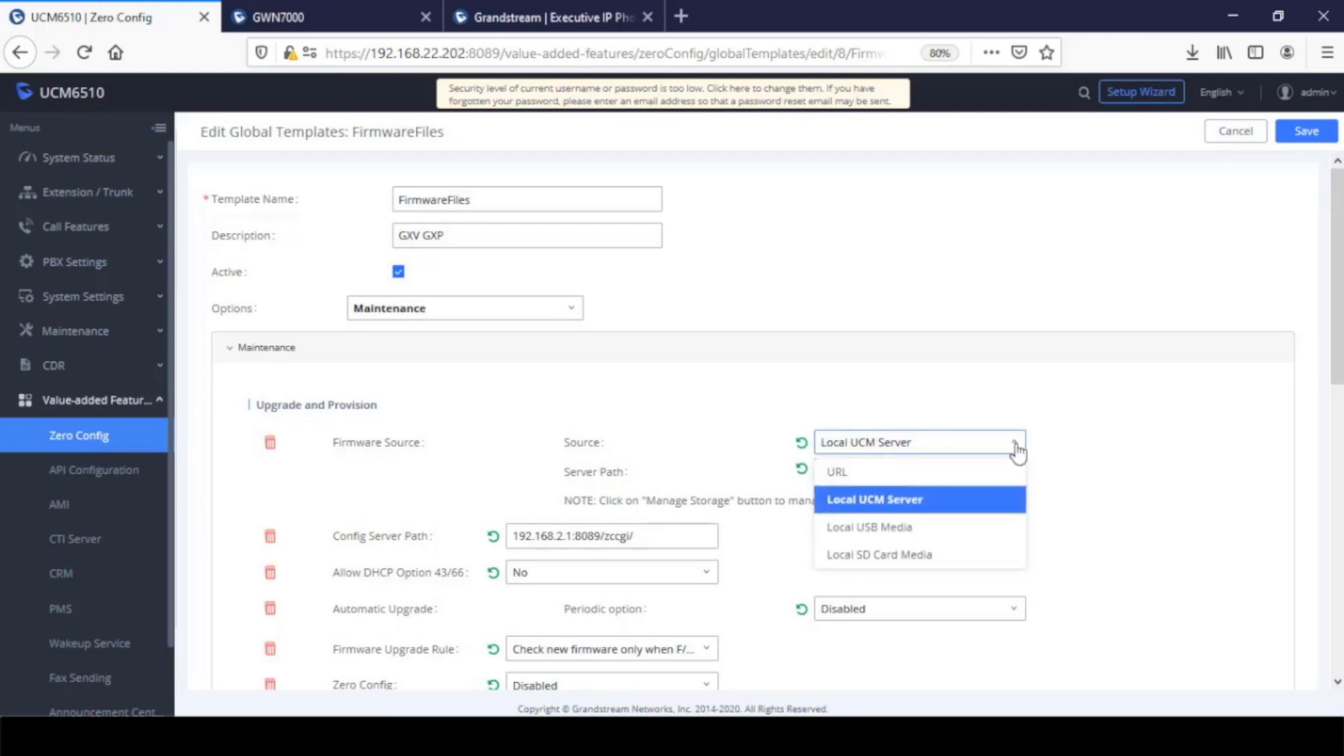
pyautogui.click(895, 530)
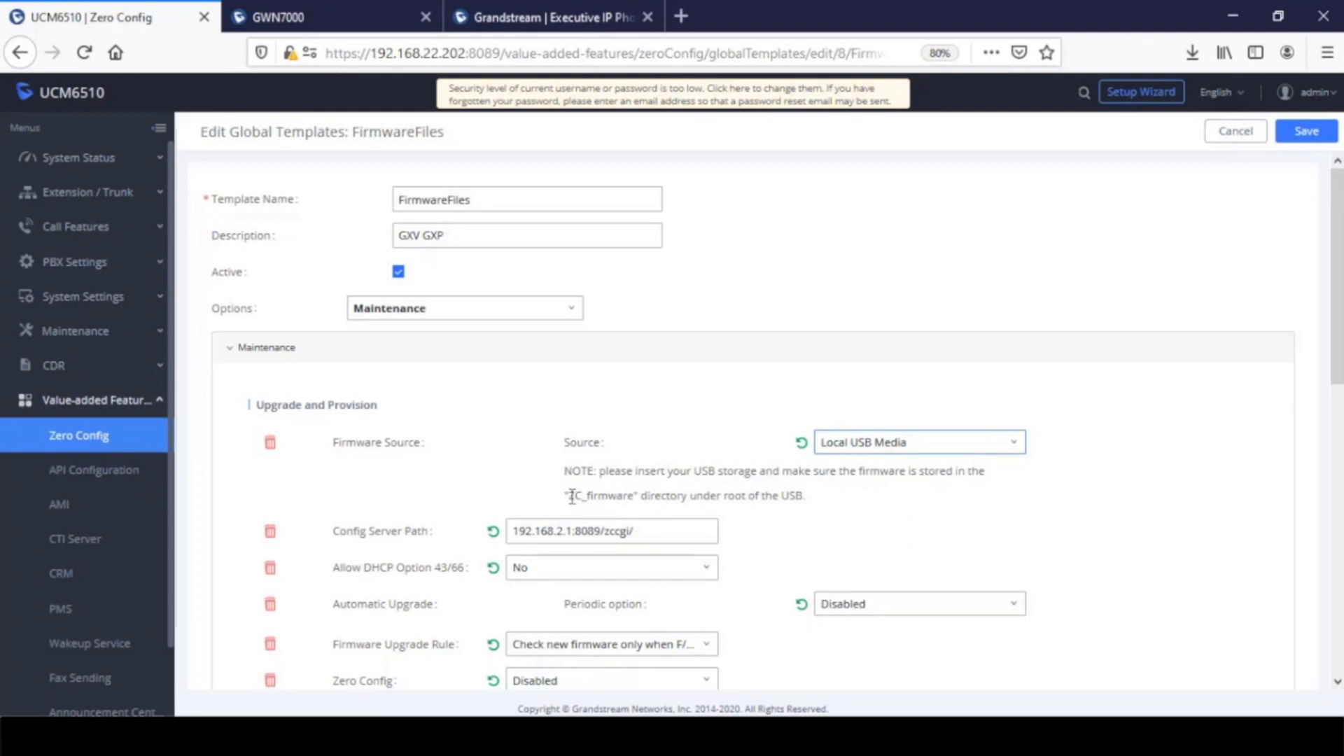
pyautogui.moveTo(571, 496); pyautogui.dragTo(632, 504)
pyautogui.rightClick(612, 498)
pyautogui.click(655, 516)
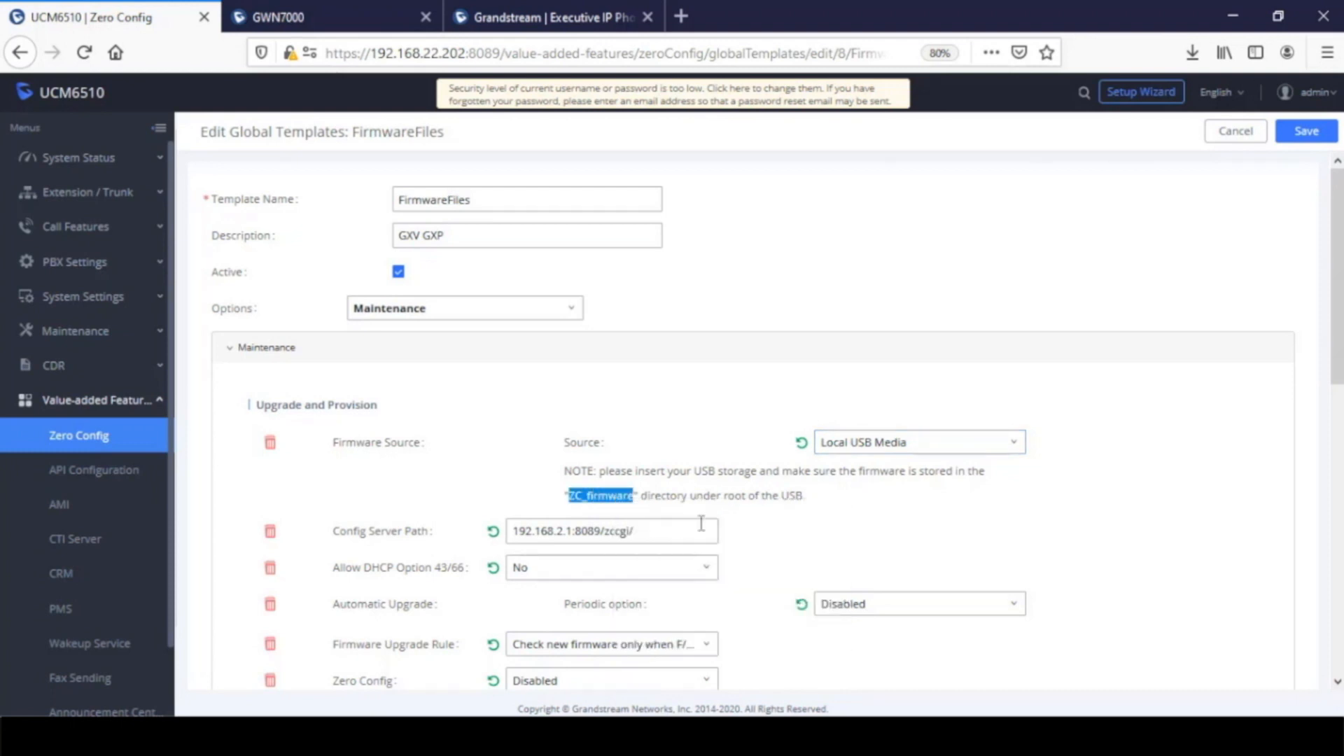
pyautogui.click(809, 544)
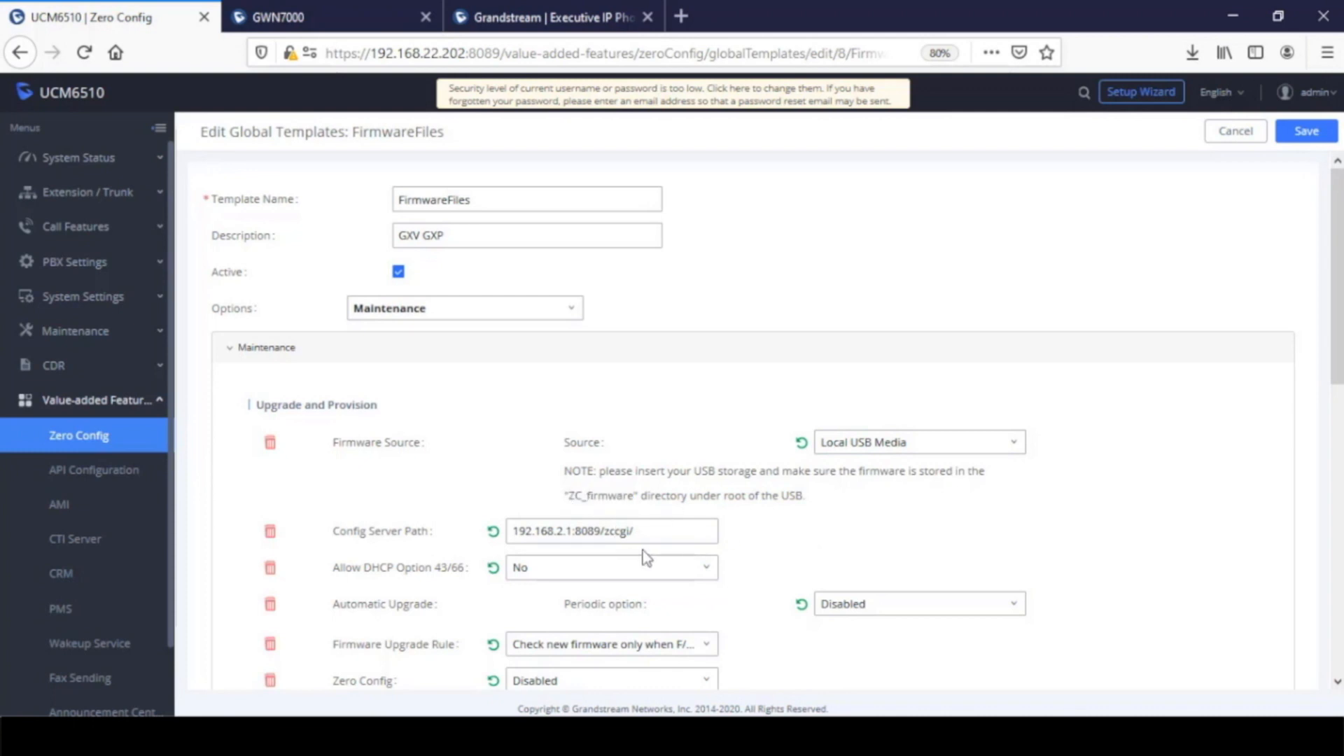
pyautogui.moveTo(568, 496); pyautogui.dragTo(634, 496)
pyautogui.rightClick(623, 496)
pyautogui.click(678, 515)
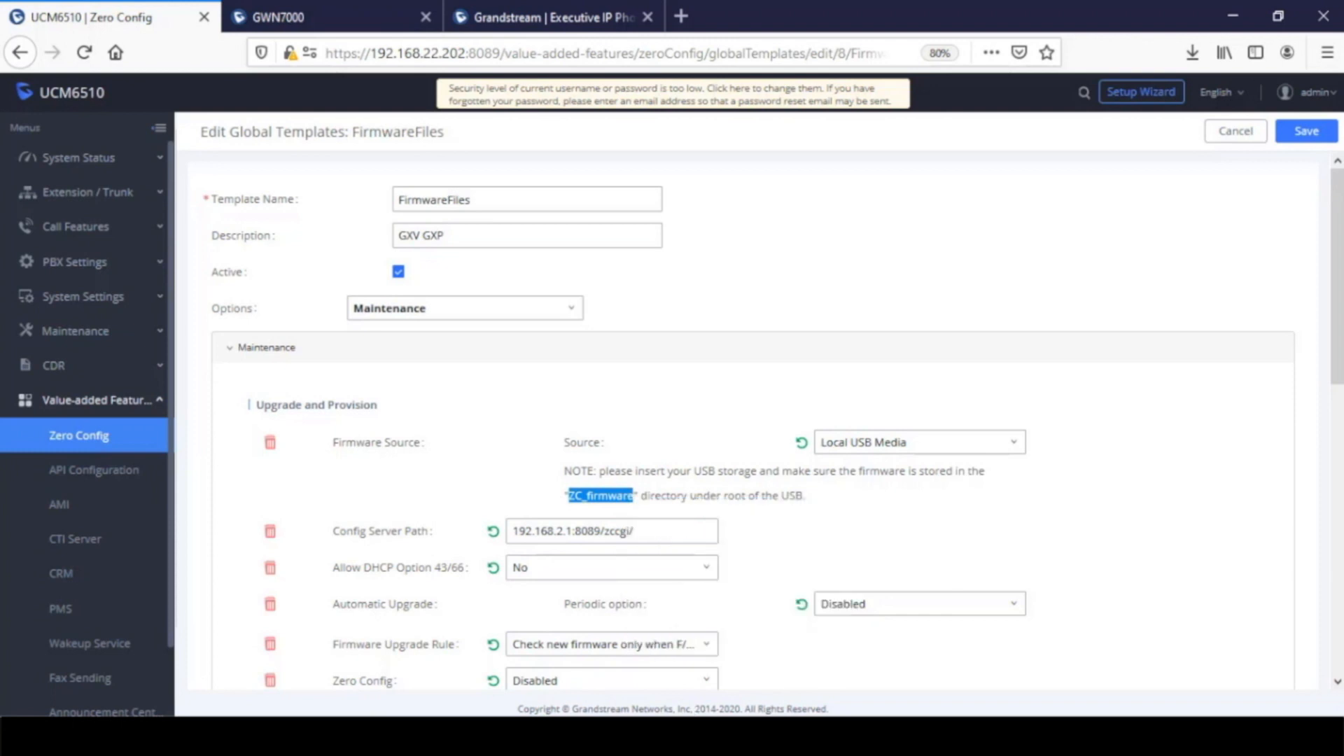
# Switch to File Explorer, create a folder named ZC_firmware in the root of USB Drive (D:) and open it
pyautogui.hotkey('alt', 'Tab')
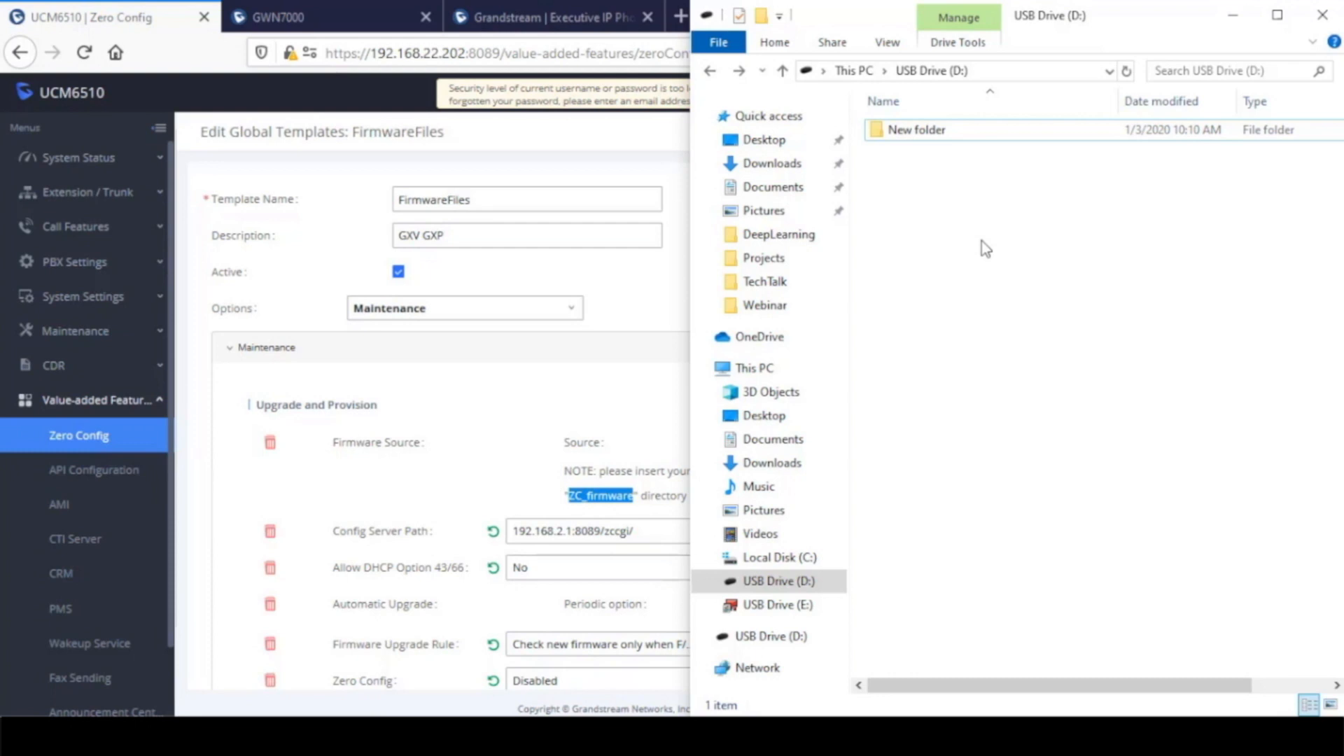
pyautogui.click(769, 588)
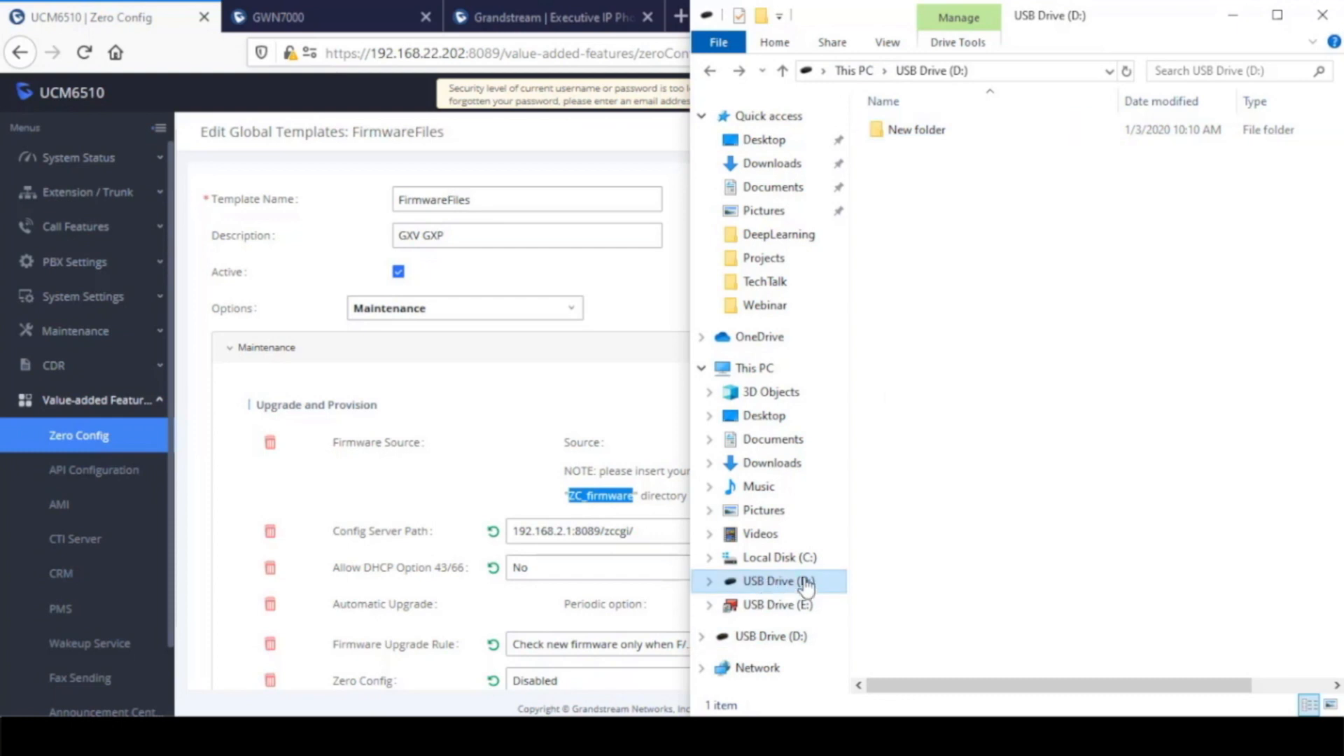
pyautogui.click(769, 21)
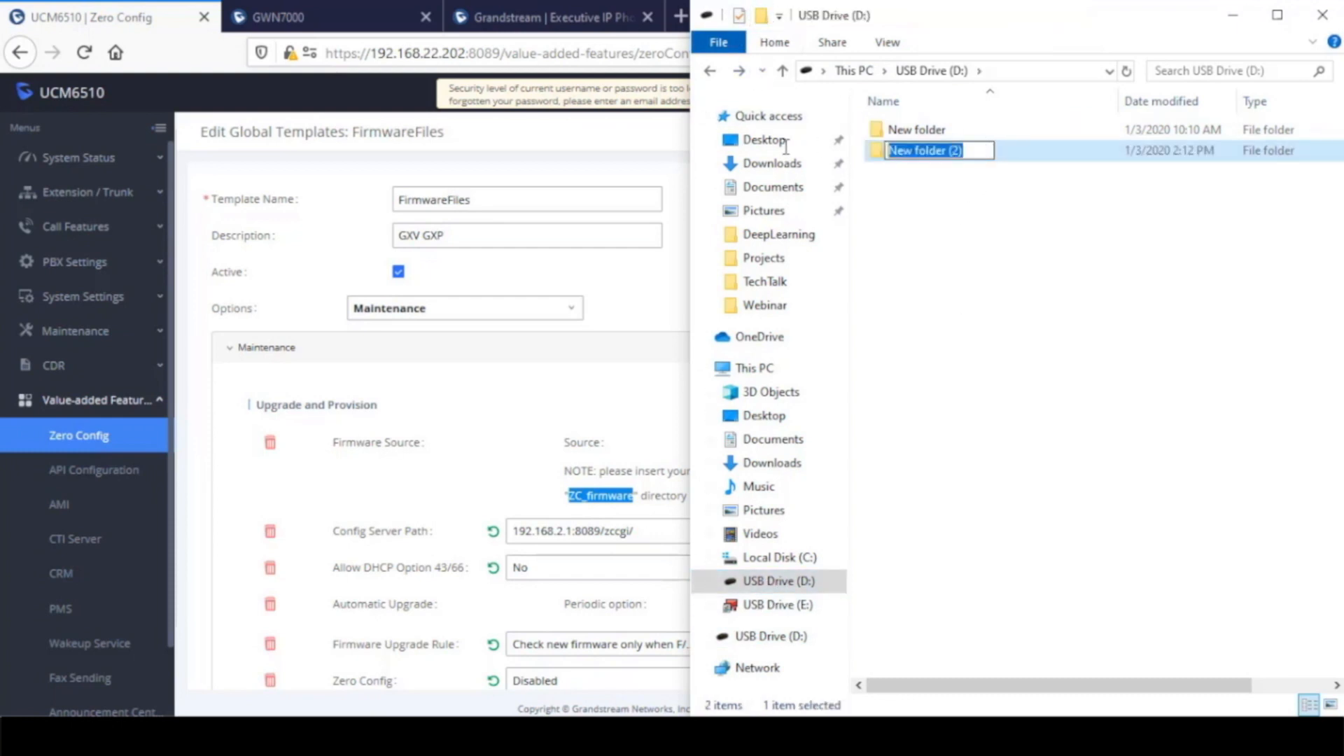
pyautogui.hotkey('ctrl', 'v')
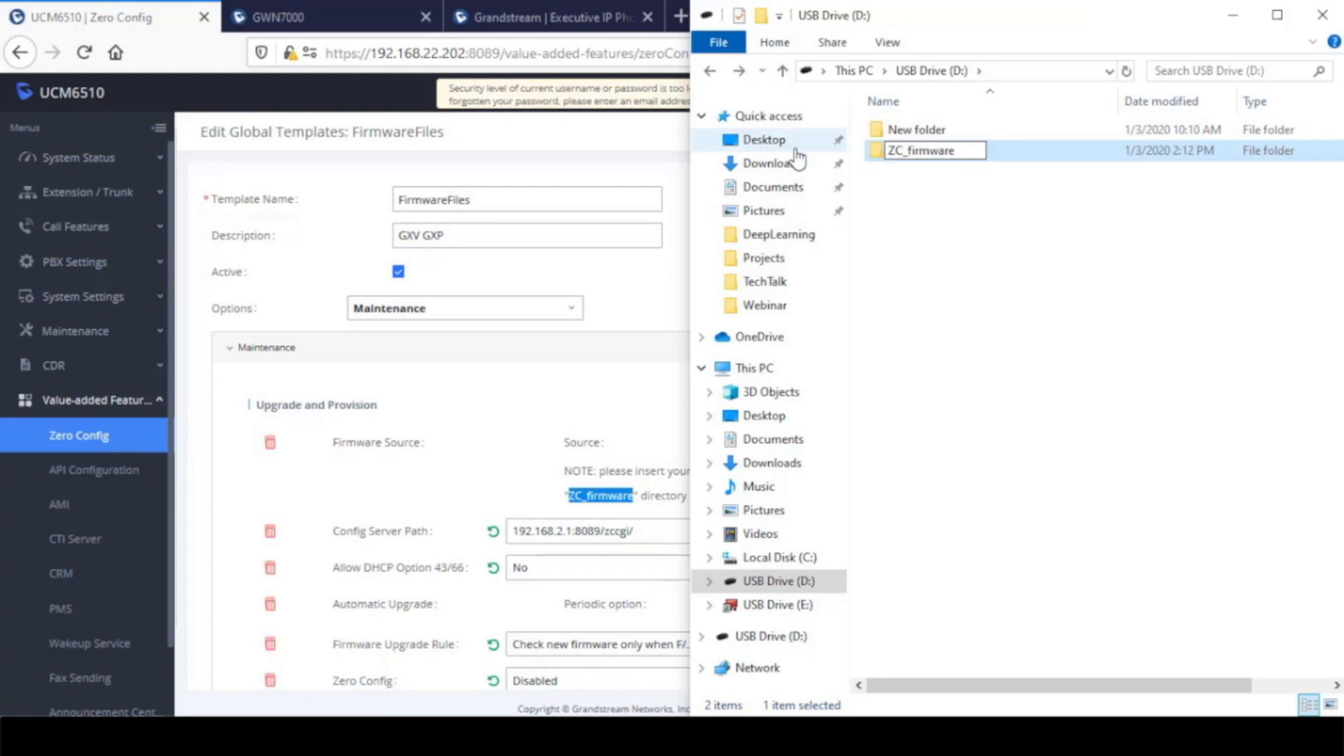
pyautogui.click(983, 248)
pyautogui.doubleClick(939, 150)
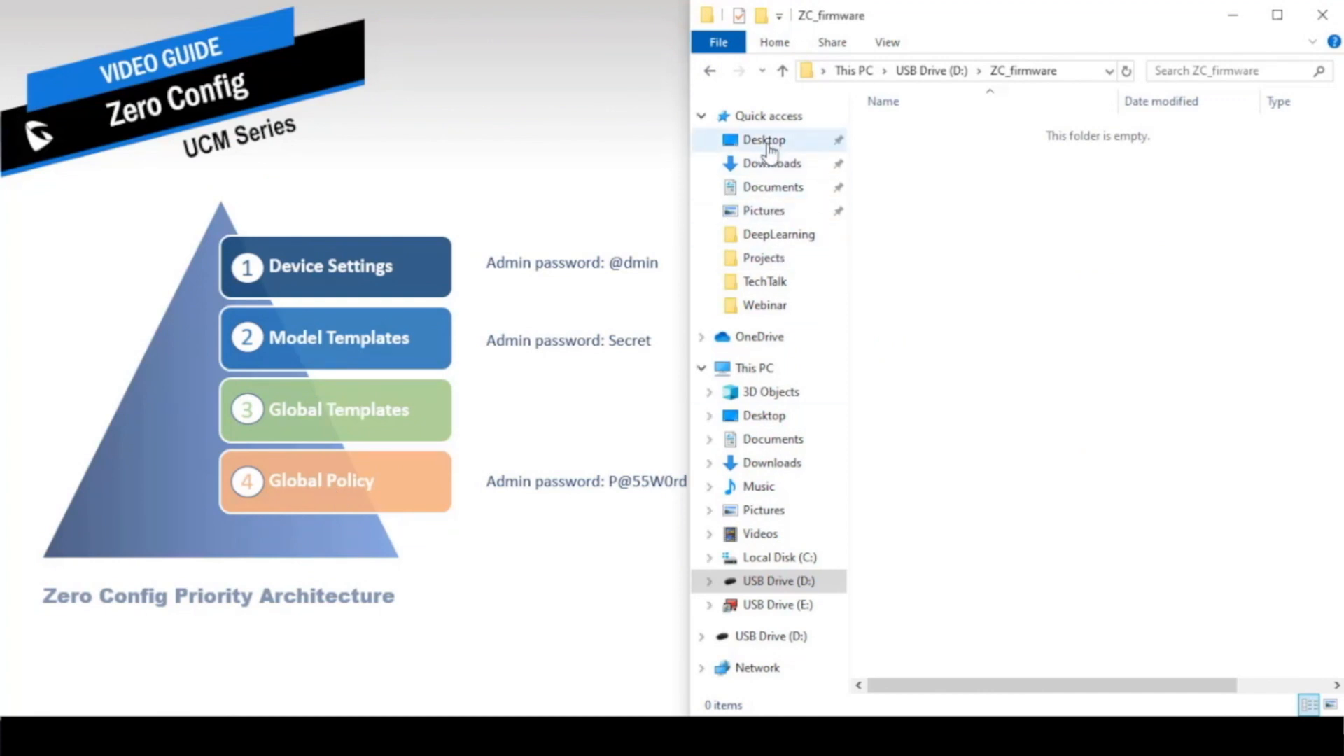
# Copy the firmware file gxp2130fw.bin from the Desktop into the ZC_firmware folder on USB Drive (D:)
pyautogui.click(767, 142)
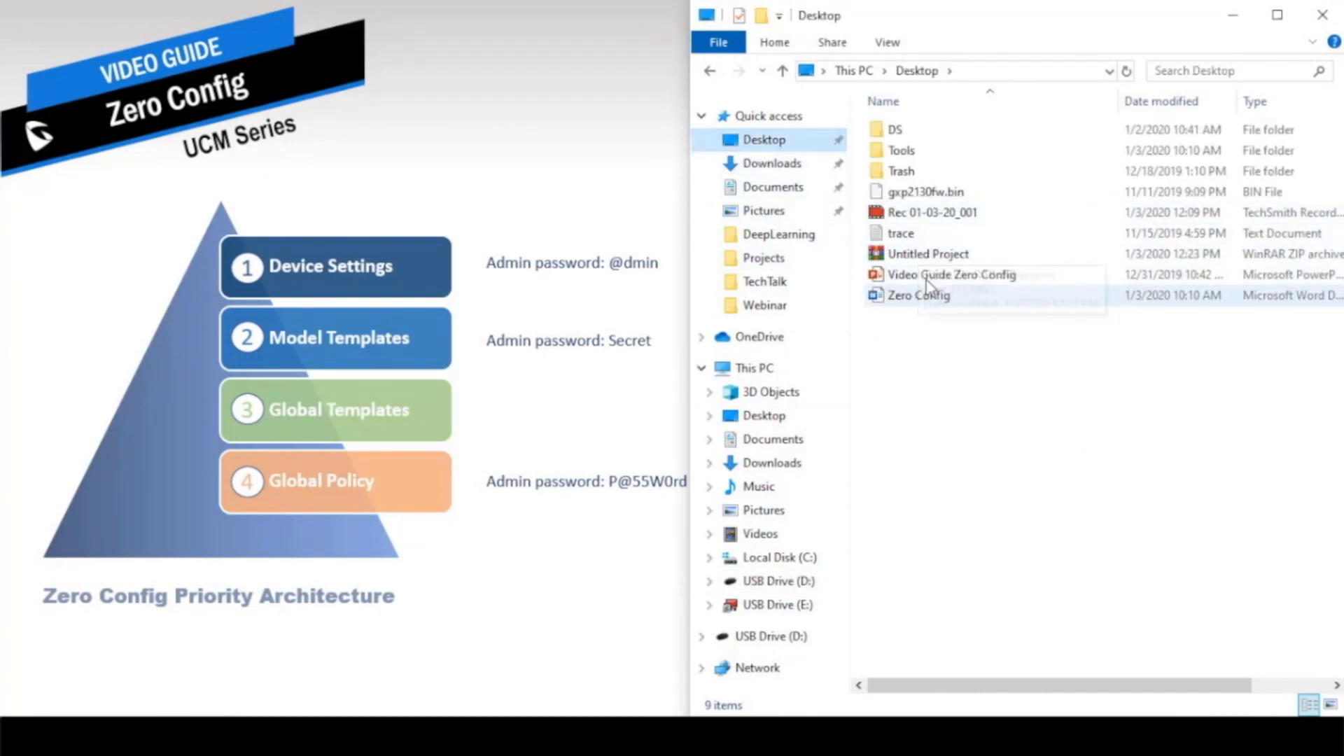
pyautogui.rightClick(914, 192)
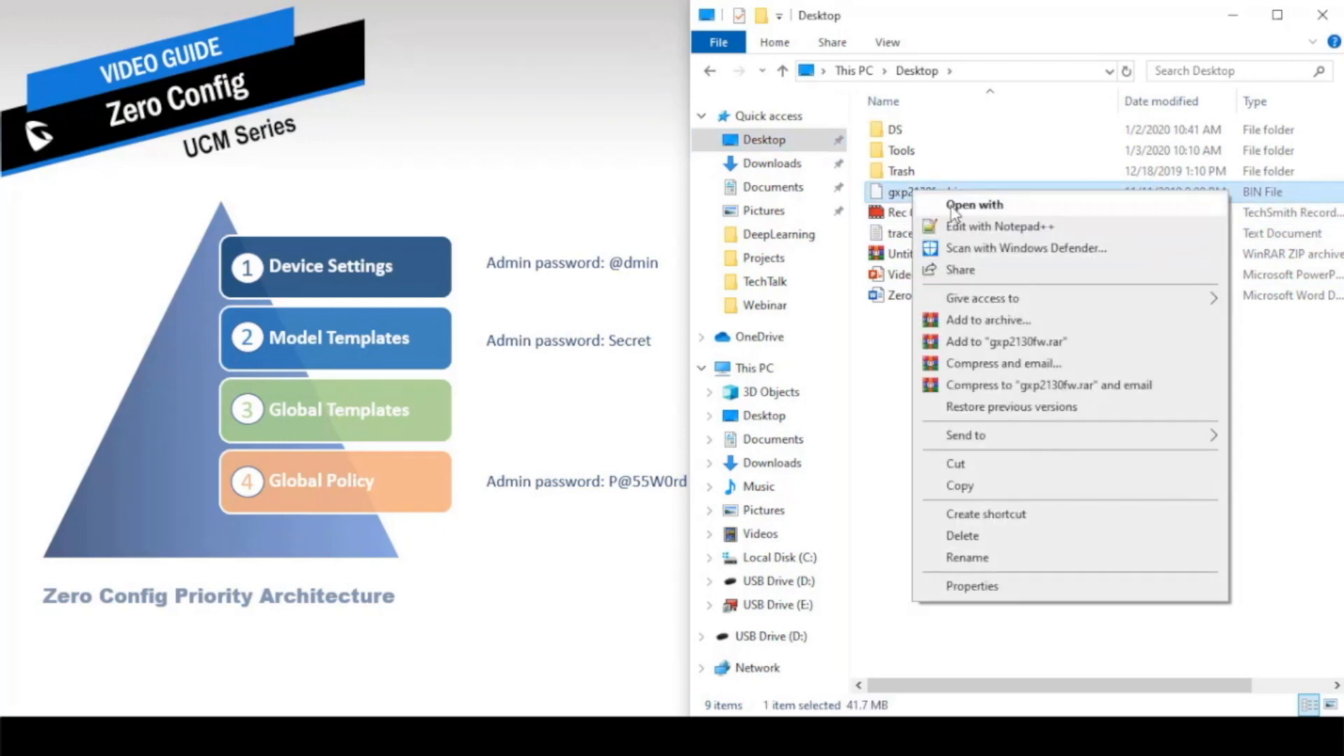
pyautogui.click(982, 483)
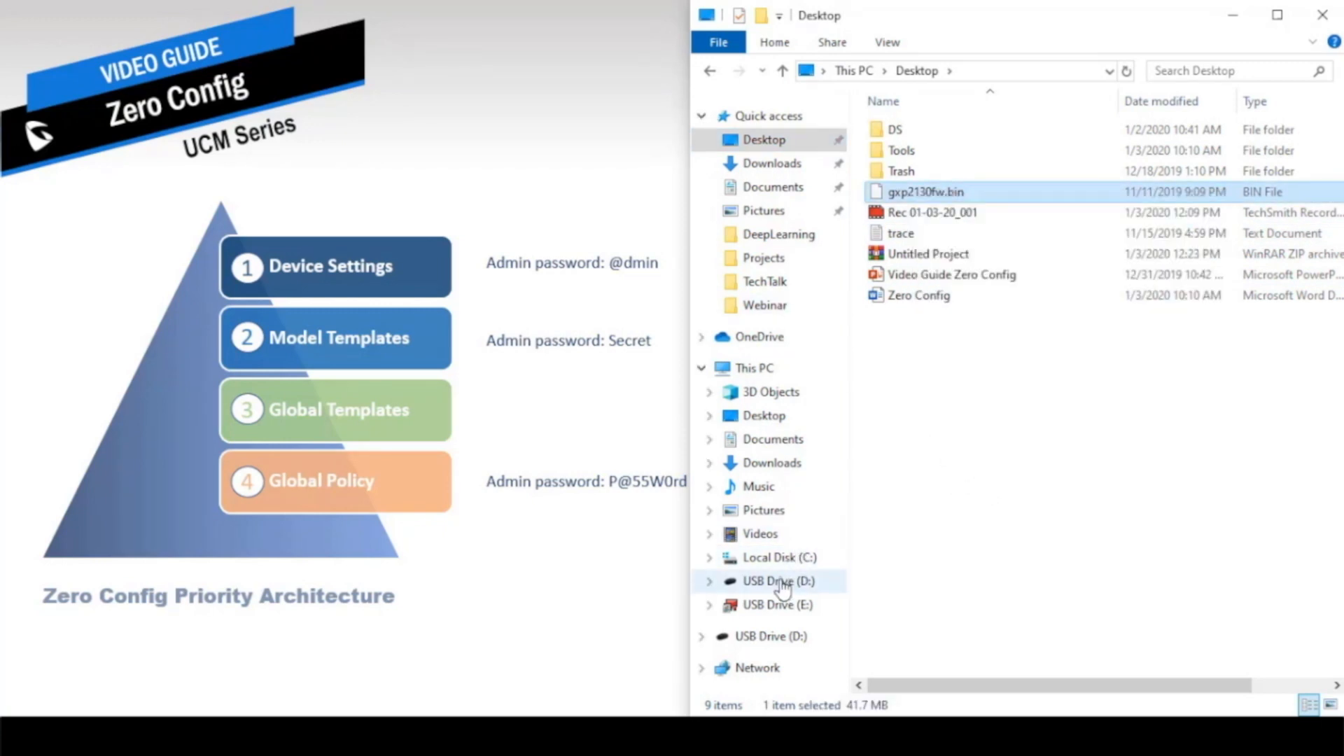
pyautogui.click(782, 585)
pyautogui.doubleClick(912, 152)
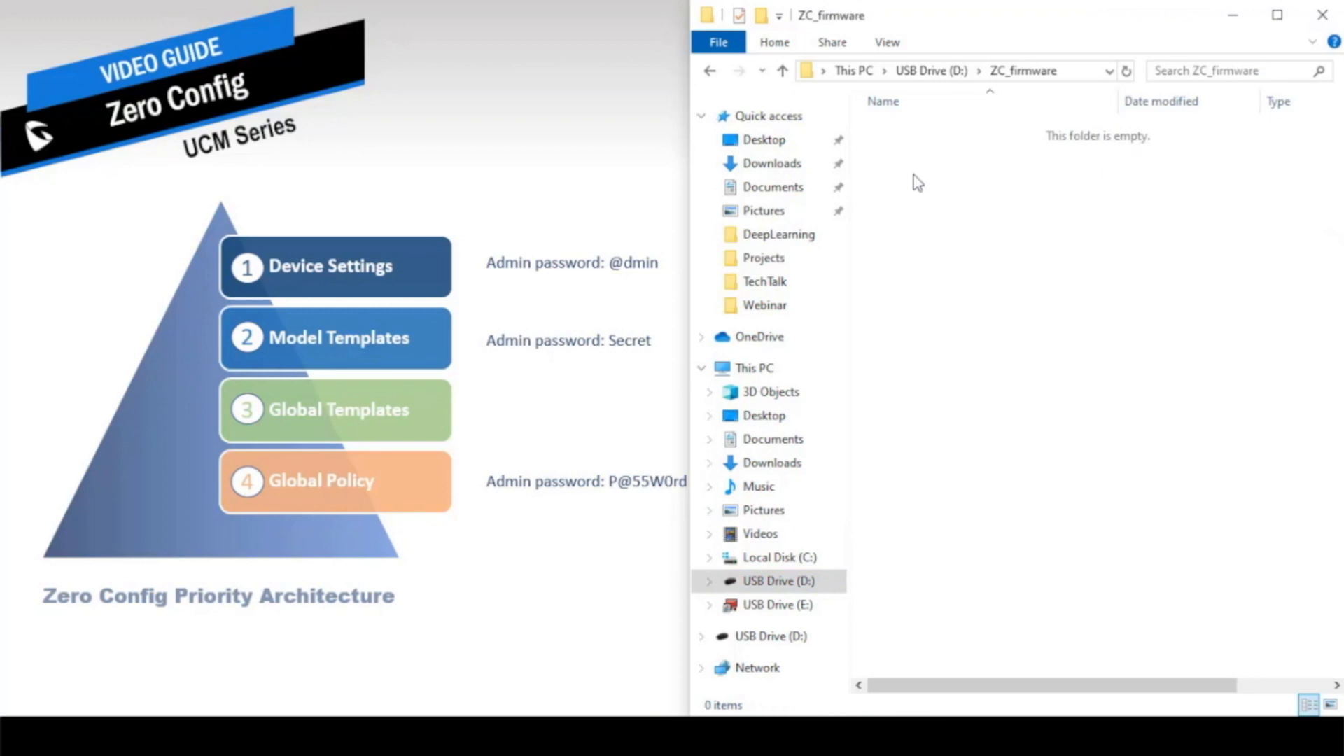
pyautogui.rightClick(913, 175)
pyautogui.click(965, 312)
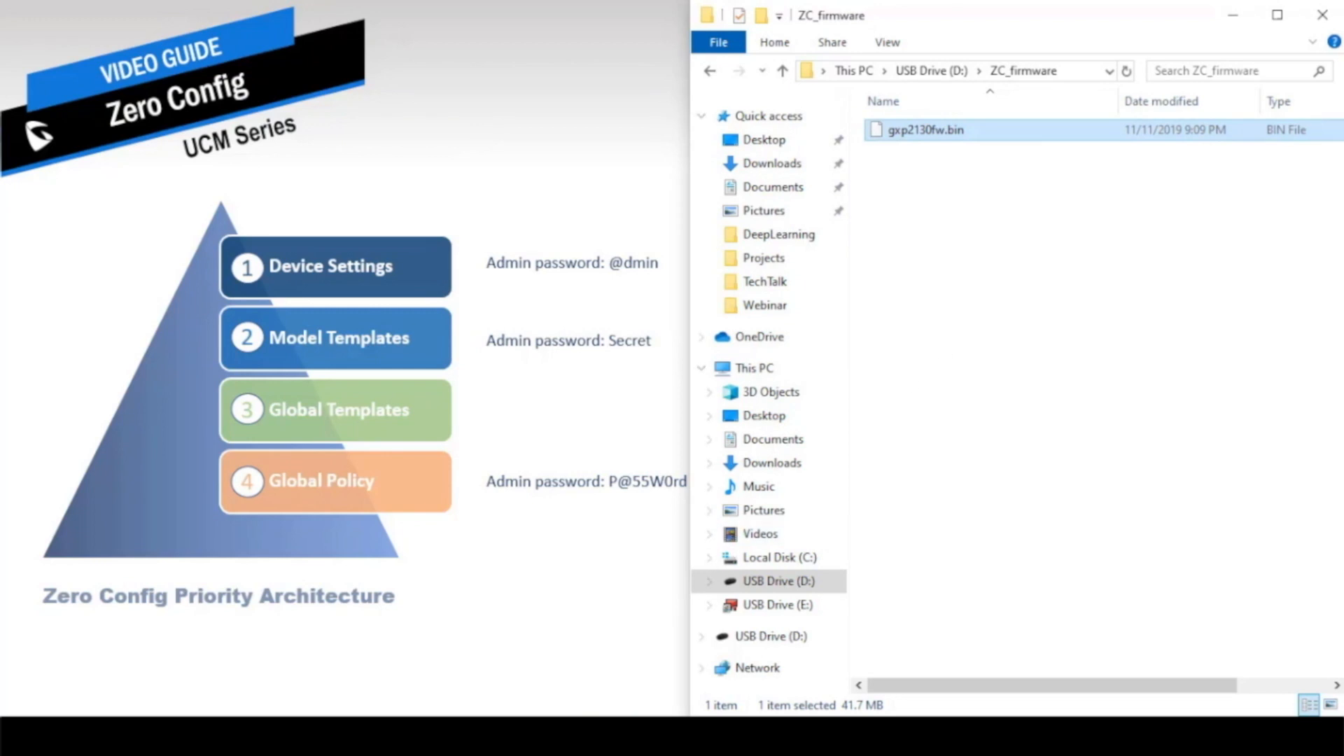
# Switch back to the browser and save the FirmwareFiles global template with Local USB Media as its firmware source
pyautogui.hotkey('alt', 'Tab')
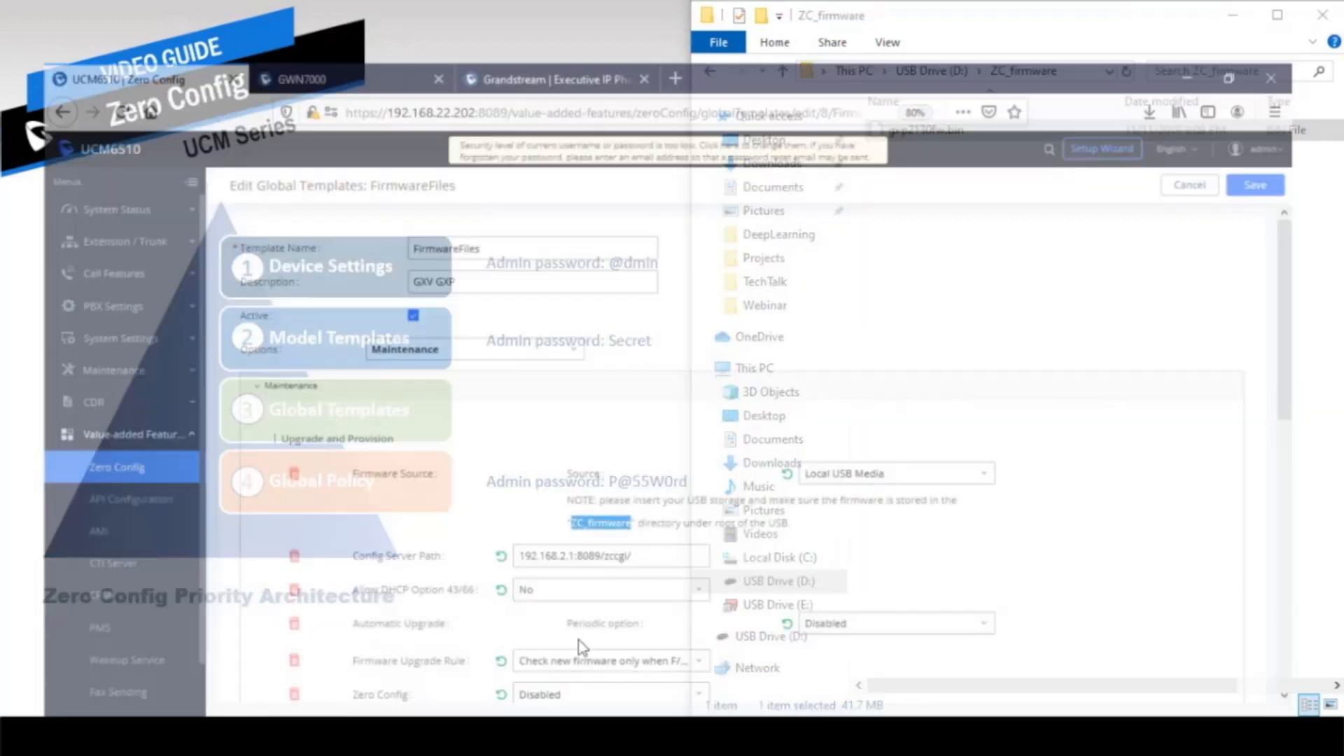
pyautogui.hotkey('alt', 'Tab')
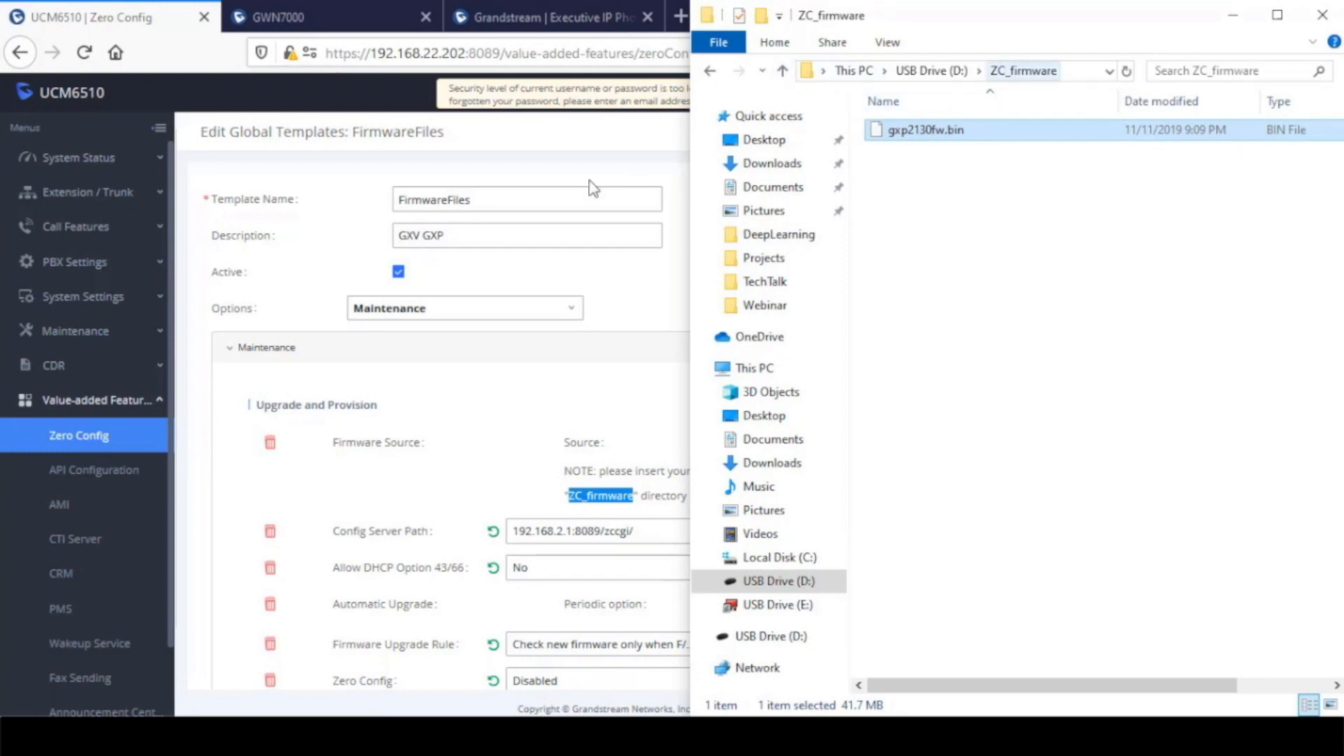
pyautogui.click(516, 135)
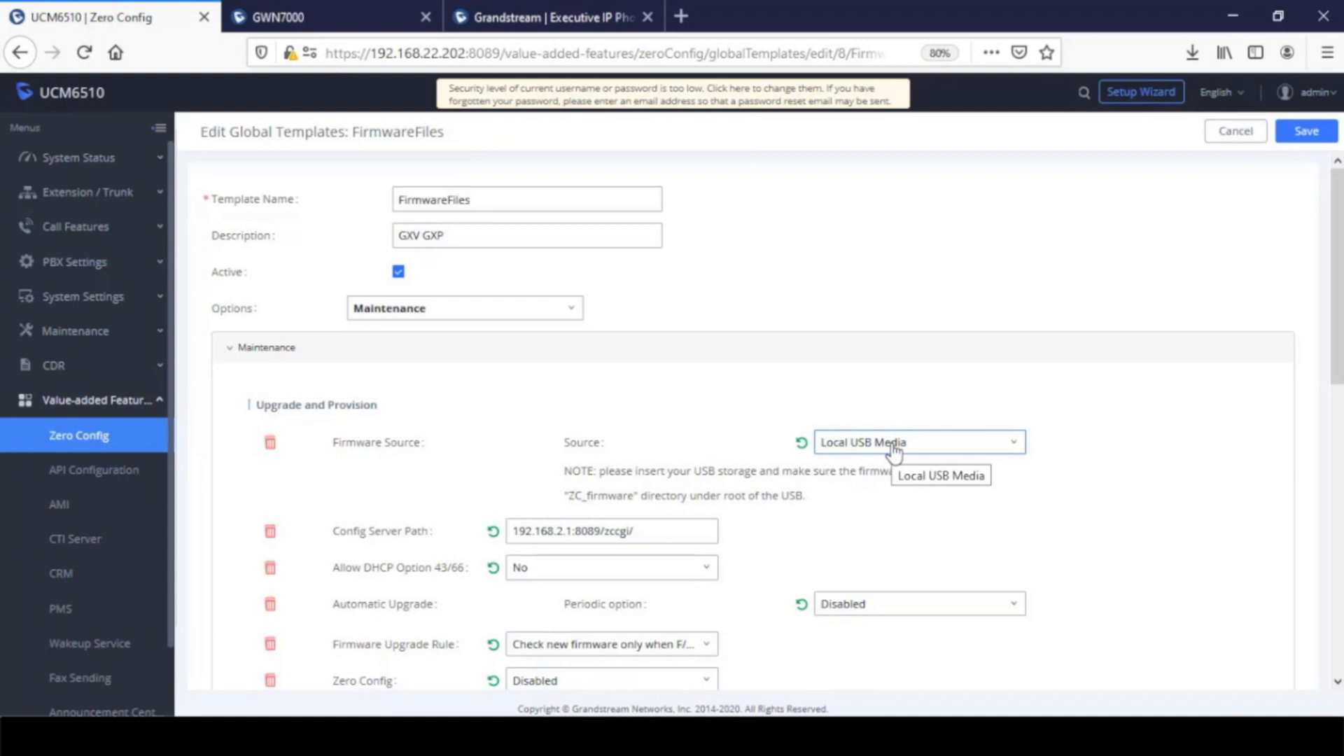
pyautogui.click(1306, 132)
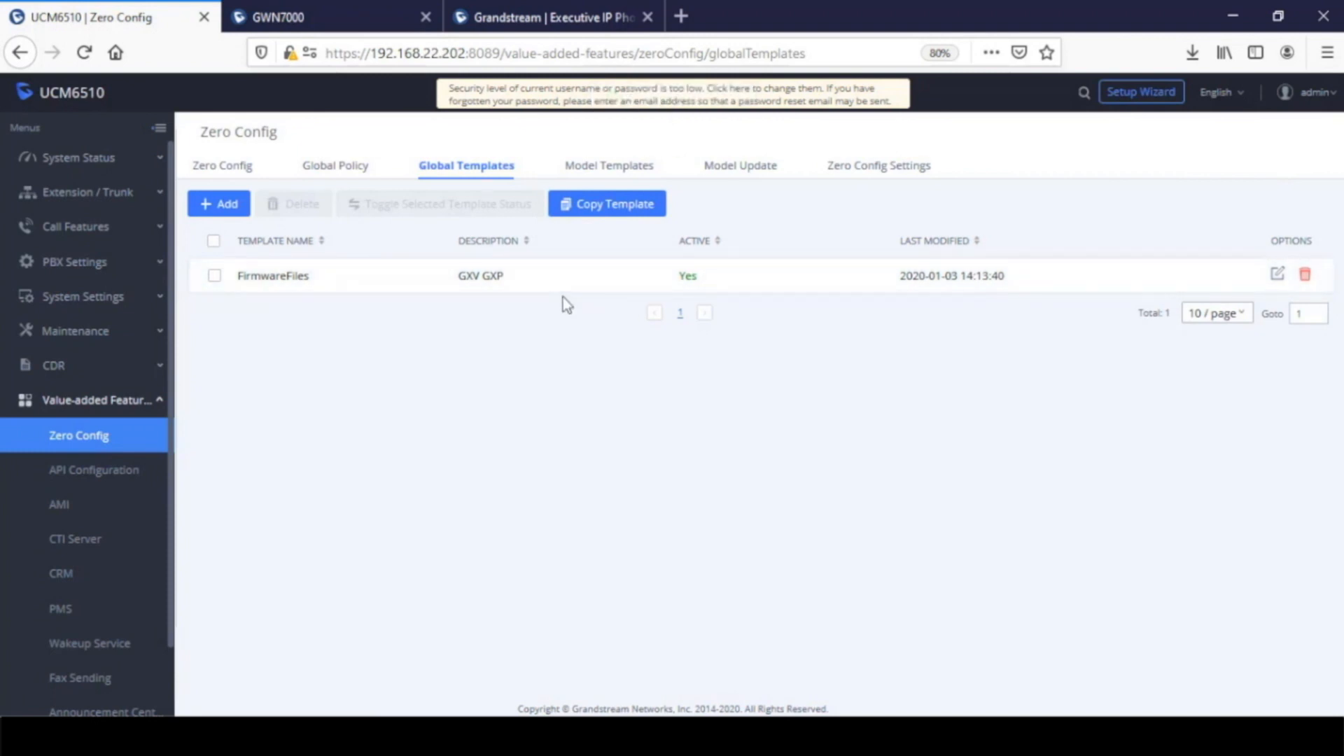
# Assign the FirmwareFiles global template to the GXP2170 device at 172.16.0.107 in its advanced settings and save the device
pyautogui.click(222, 168)
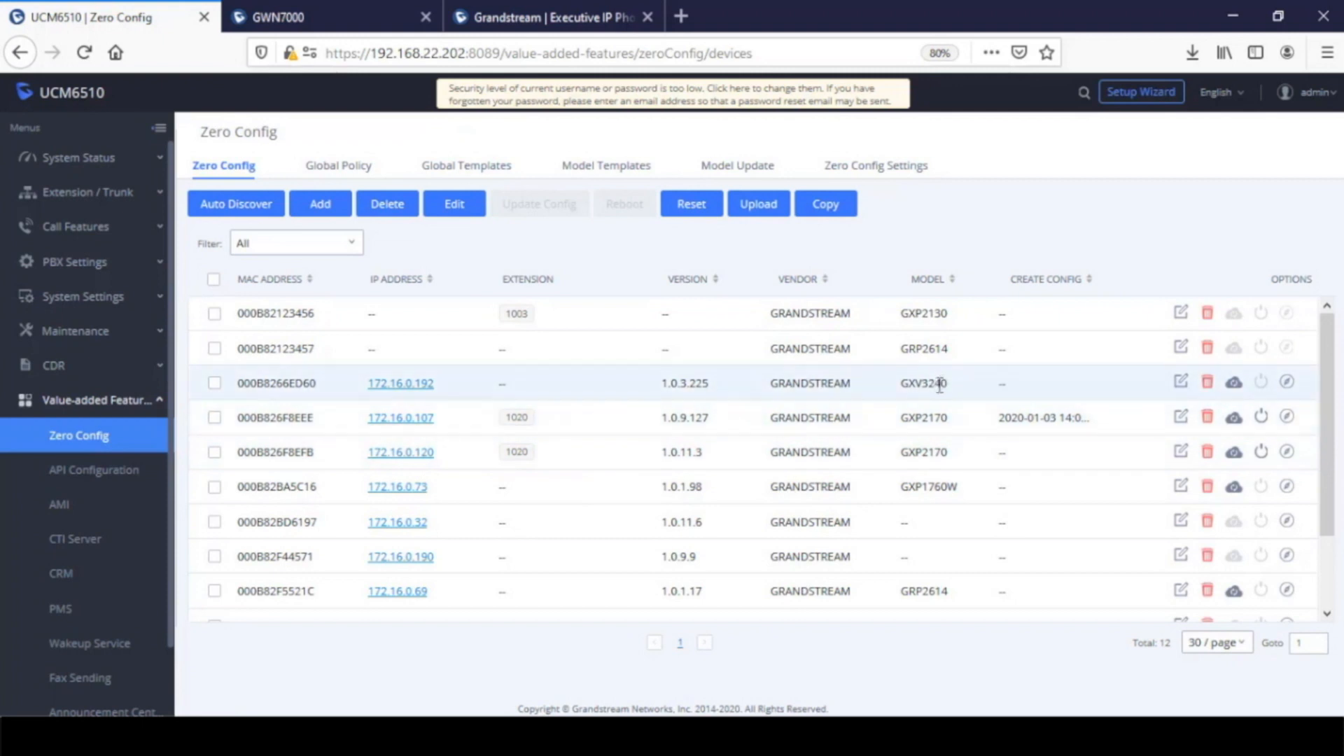
pyautogui.click(1182, 418)
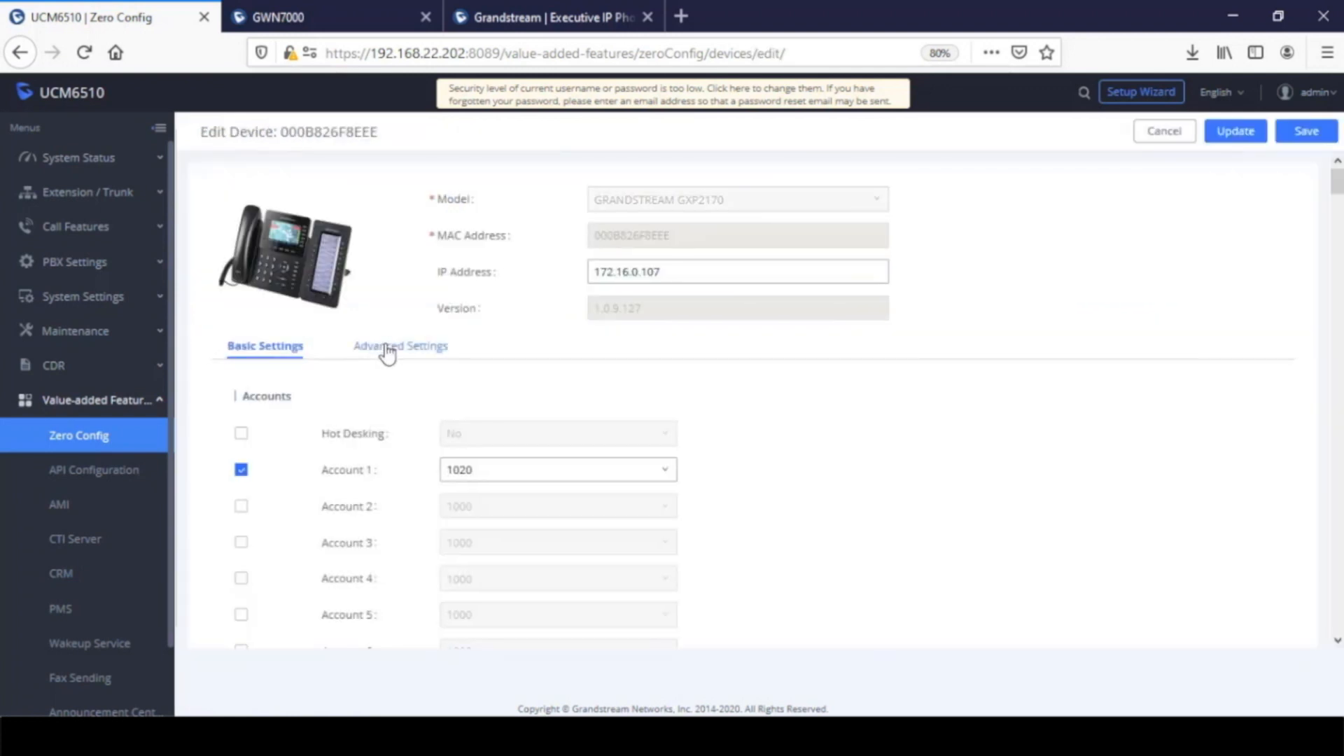
pyautogui.click(390, 350)
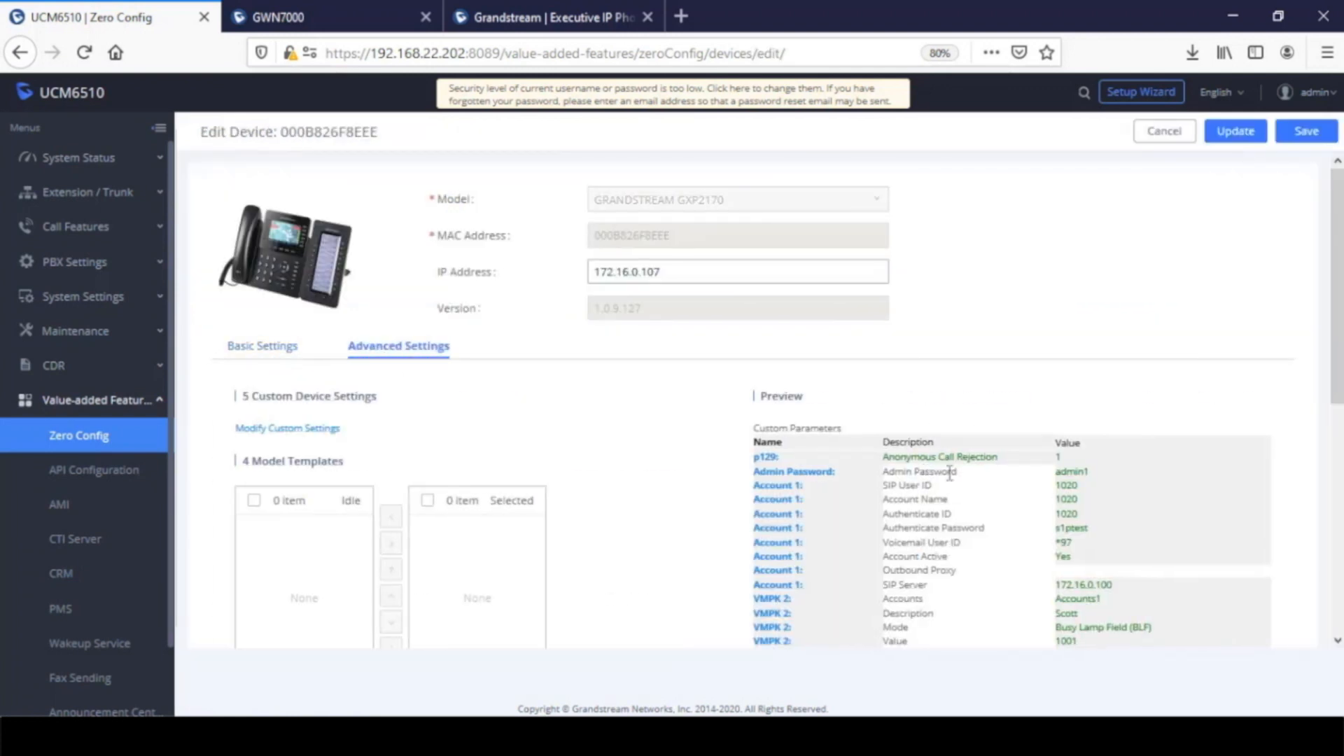
pyautogui.scroll(-6, 581, 448)
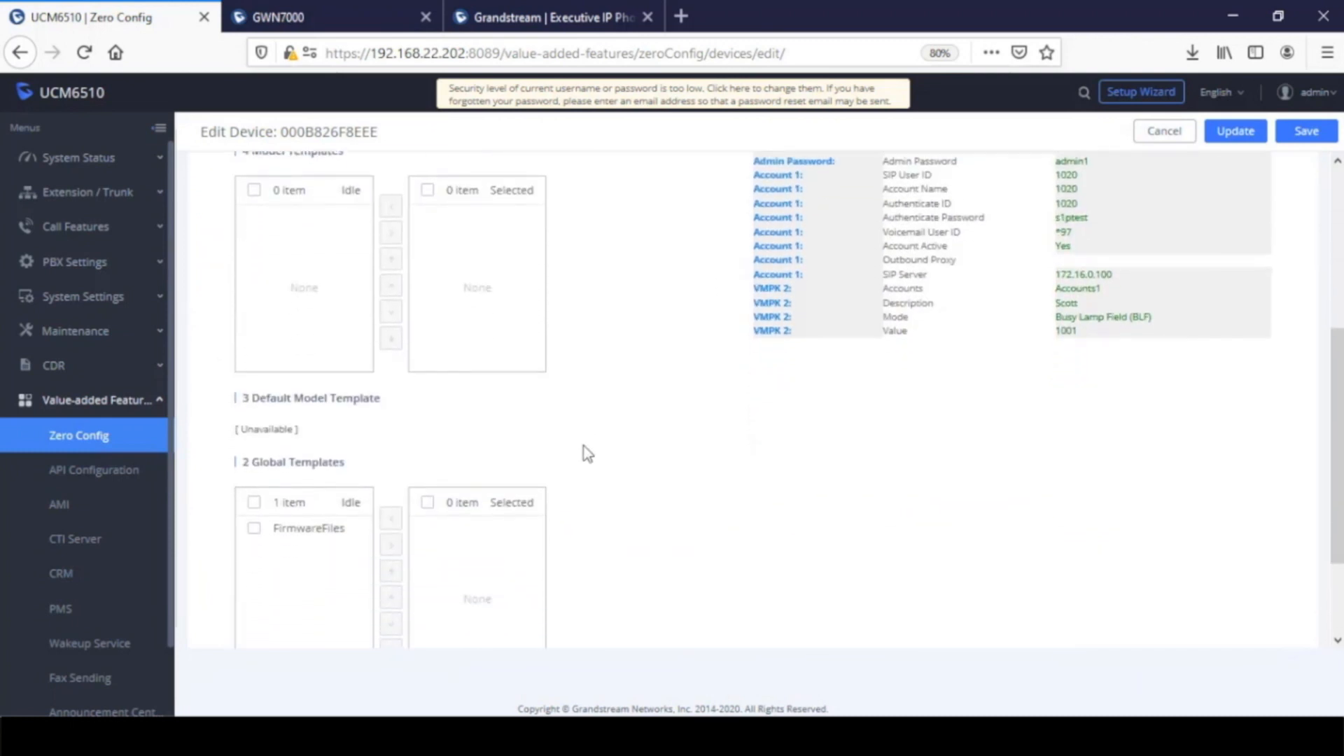
pyautogui.moveTo(345, 329); pyautogui.dragTo(242, 329)
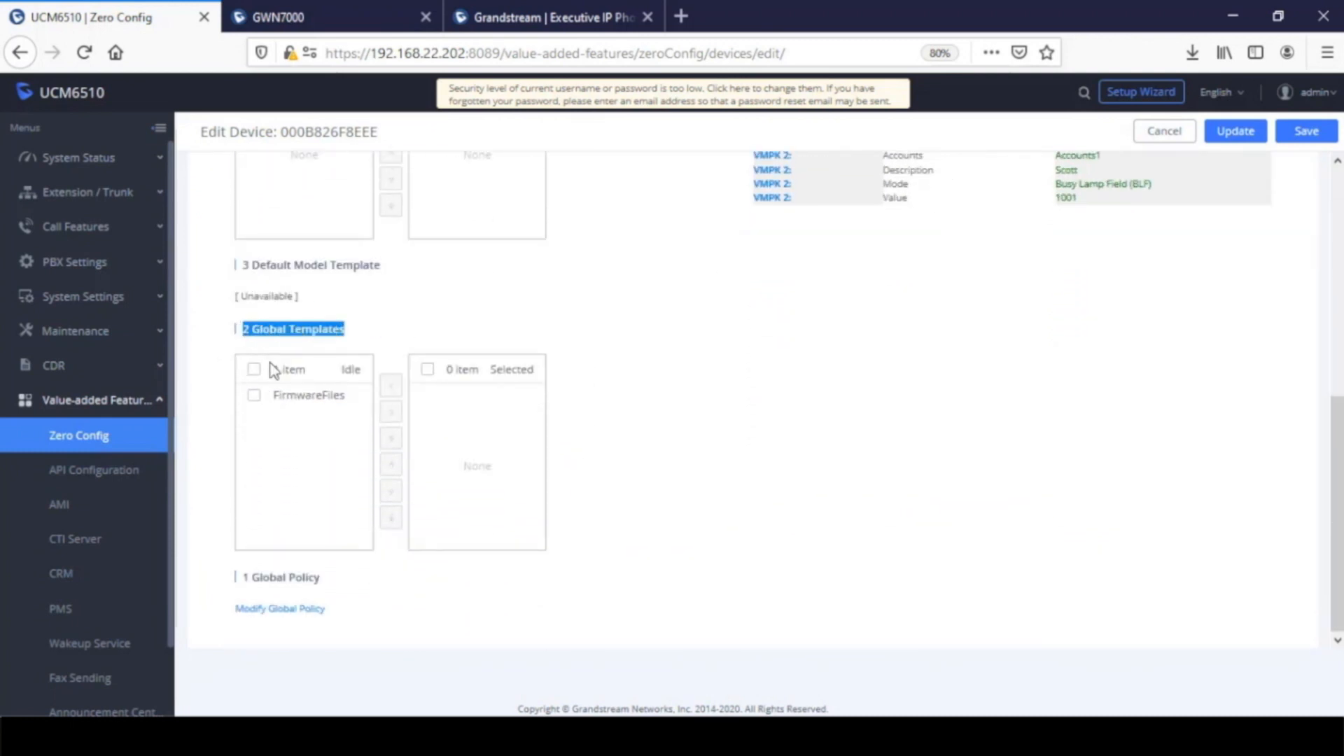
pyautogui.click(256, 397)
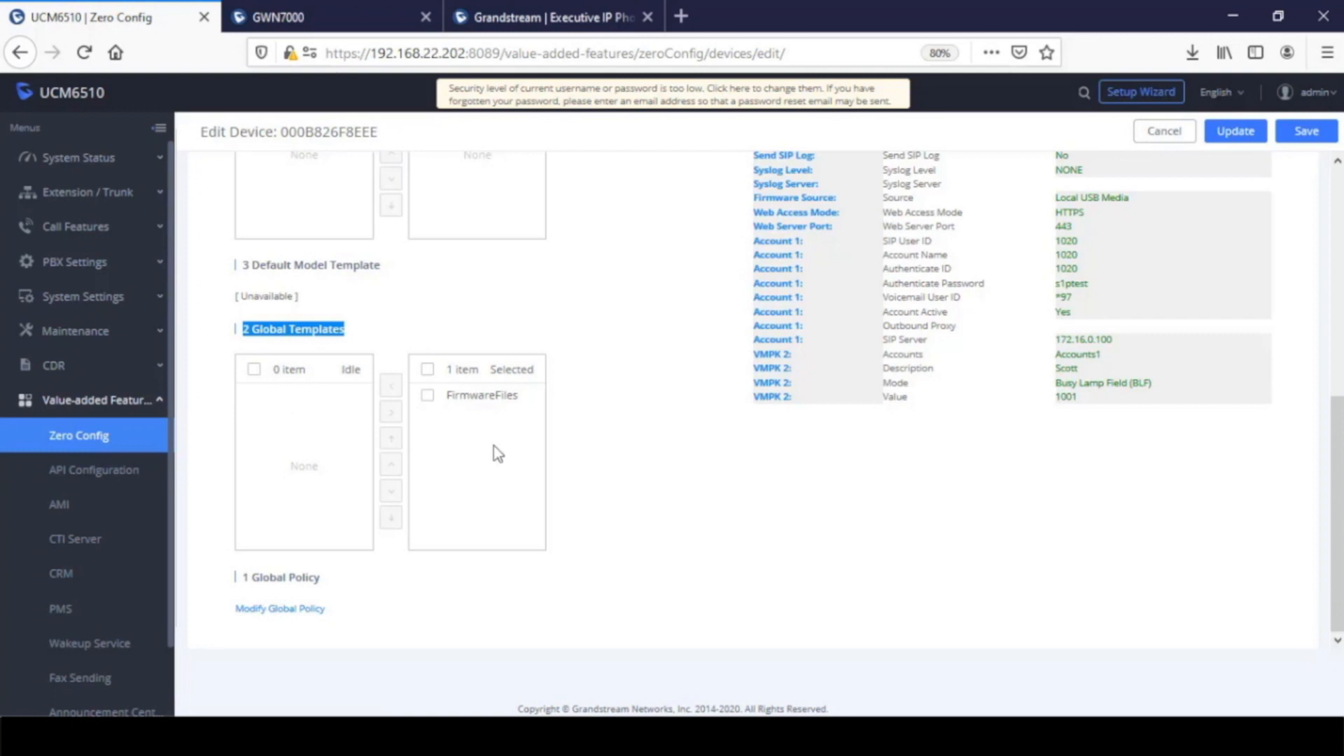
pyautogui.click(1304, 133)
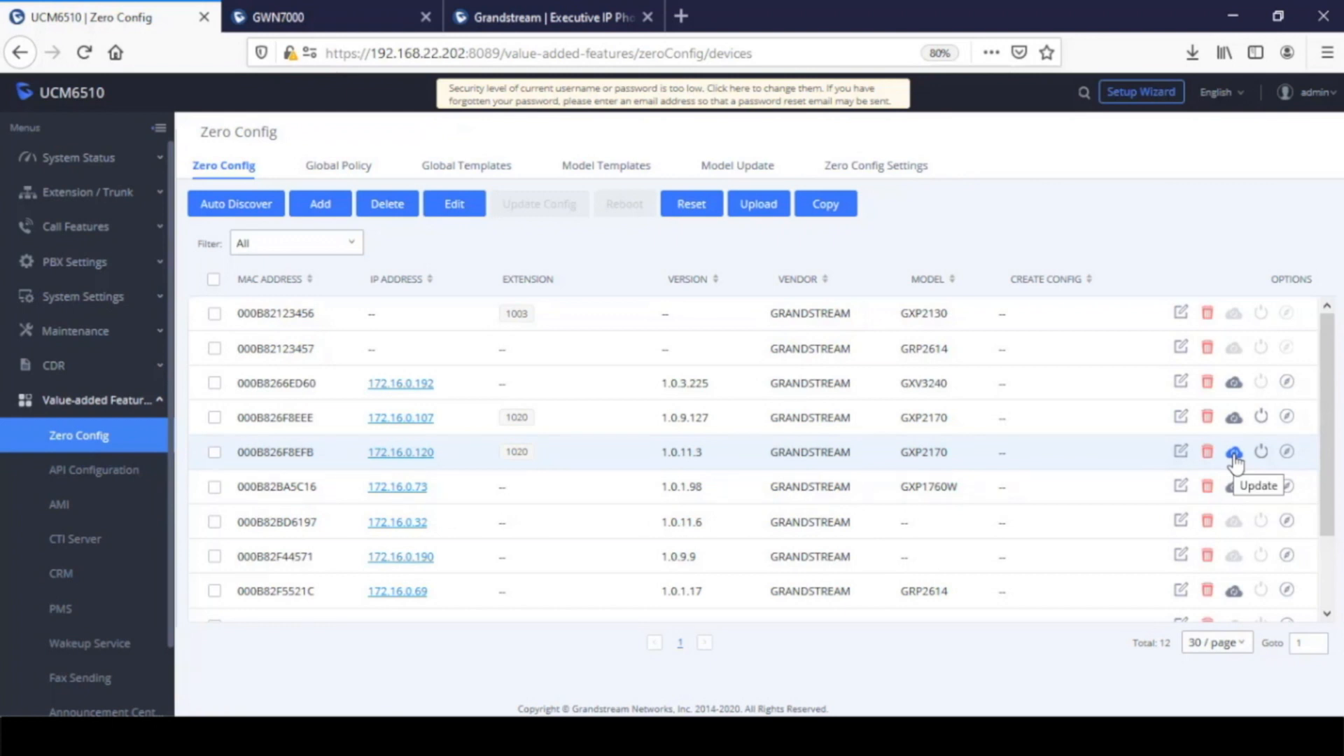
# Create and save a new model template named BLF for the GRANDSTREAM GXP2170
pyautogui.click(588, 173)
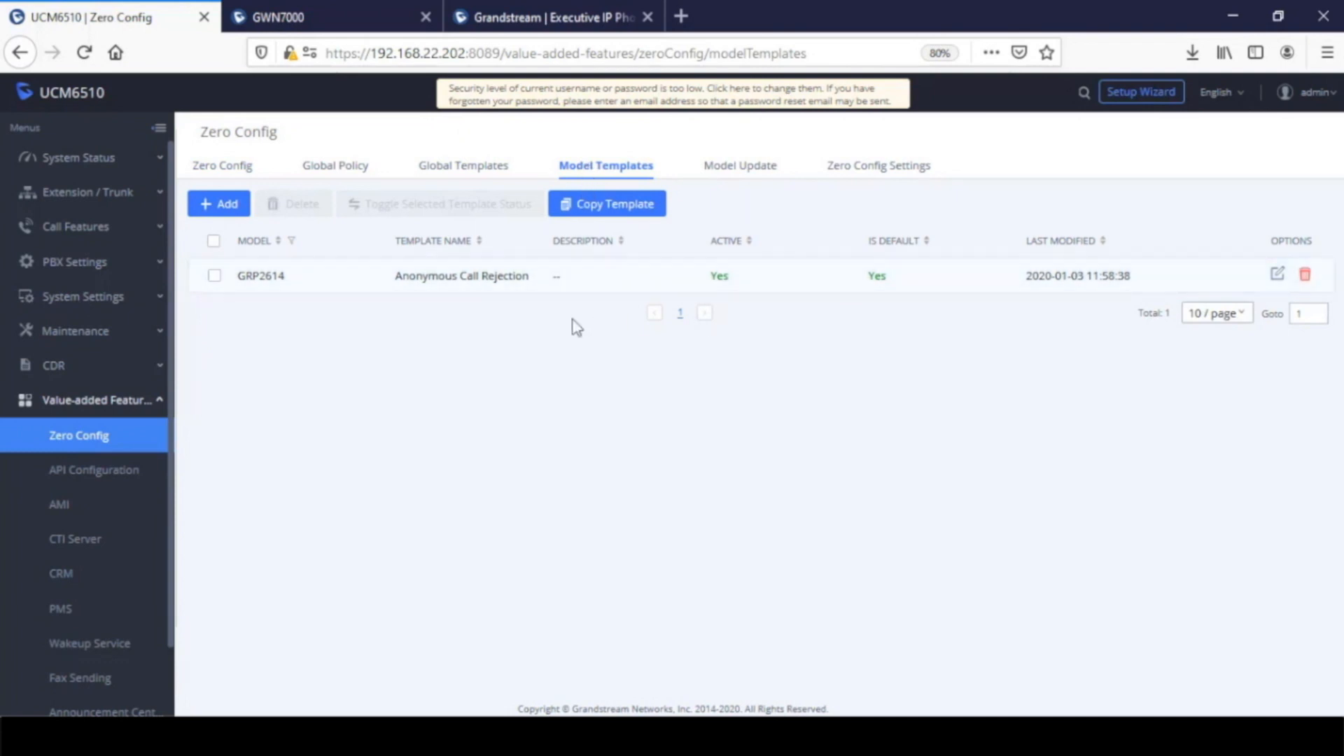
pyautogui.click(229, 210)
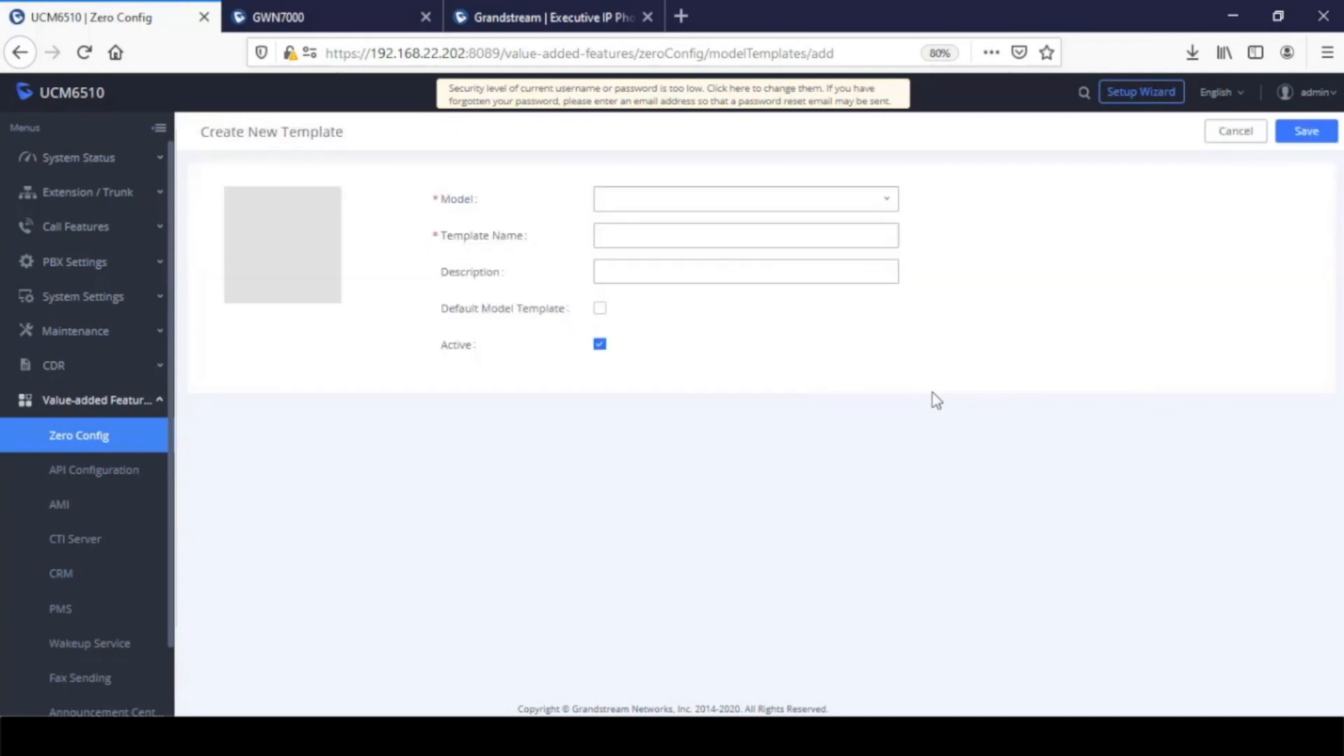
pyautogui.click(725, 200)
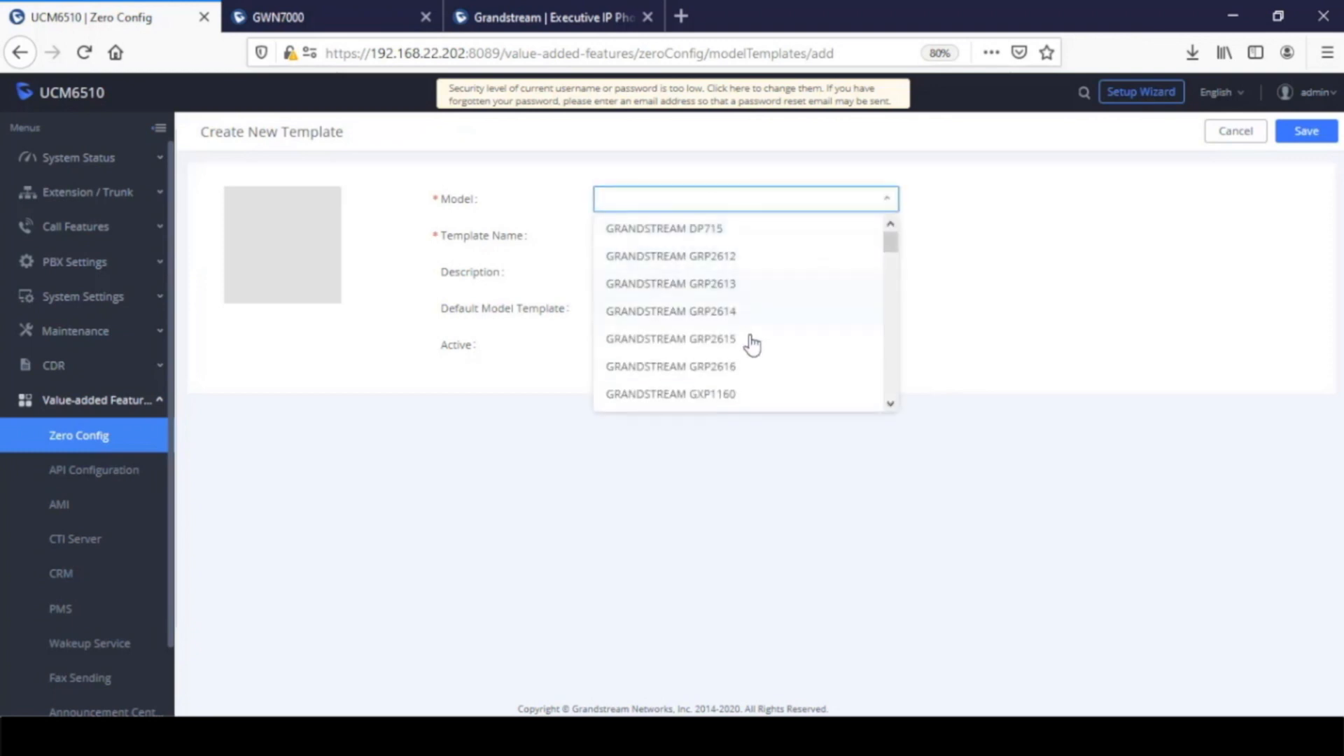
pyautogui.scroll(-4, 747, 350)
pyautogui.scroll(-5, 749, 352)
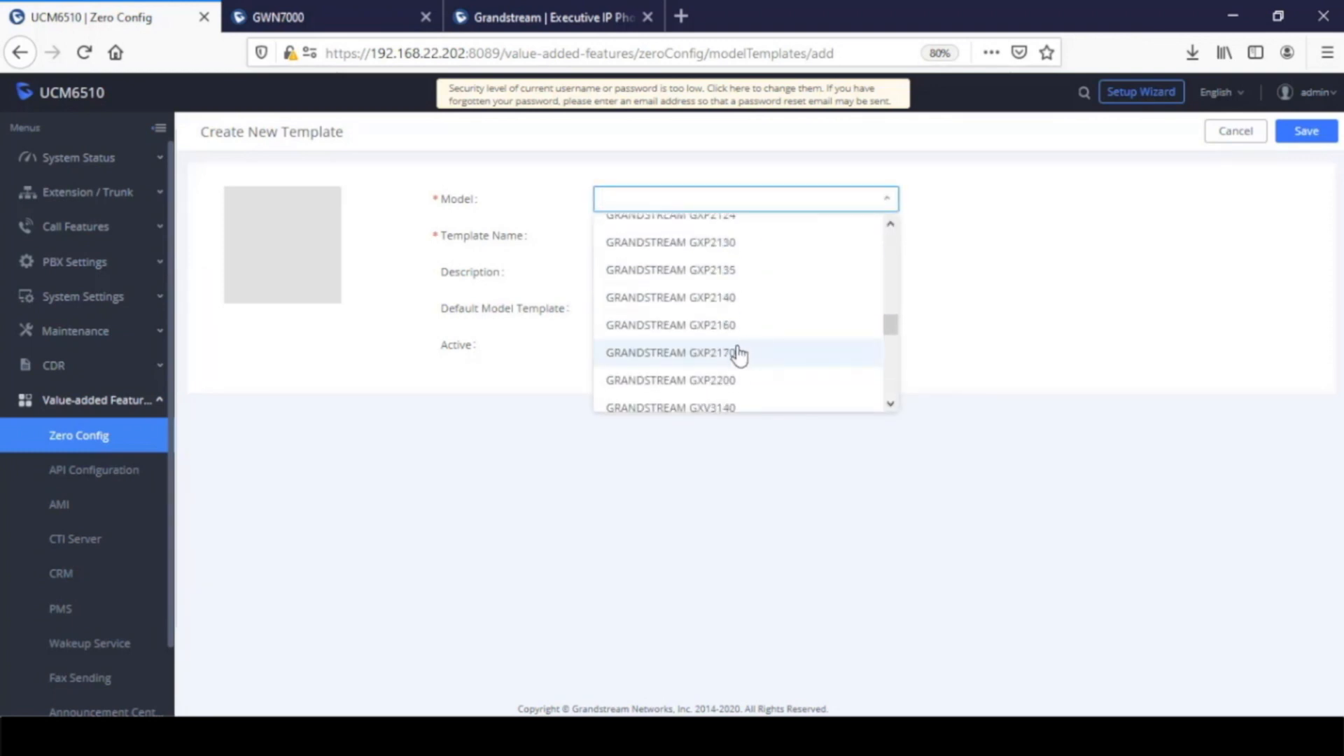
pyautogui.click(747, 352)
pyautogui.click(685, 236)
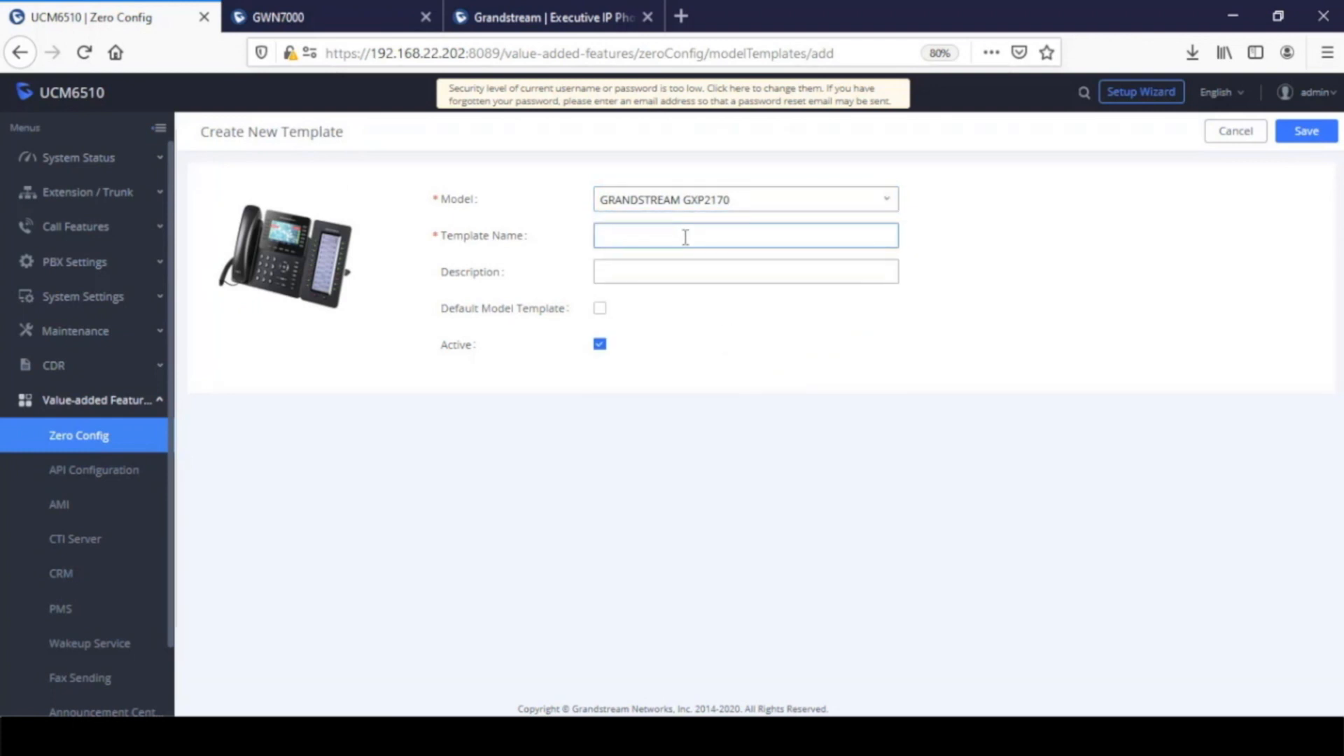
pyautogui.write('BLF')
pyautogui.click(1306, 132)
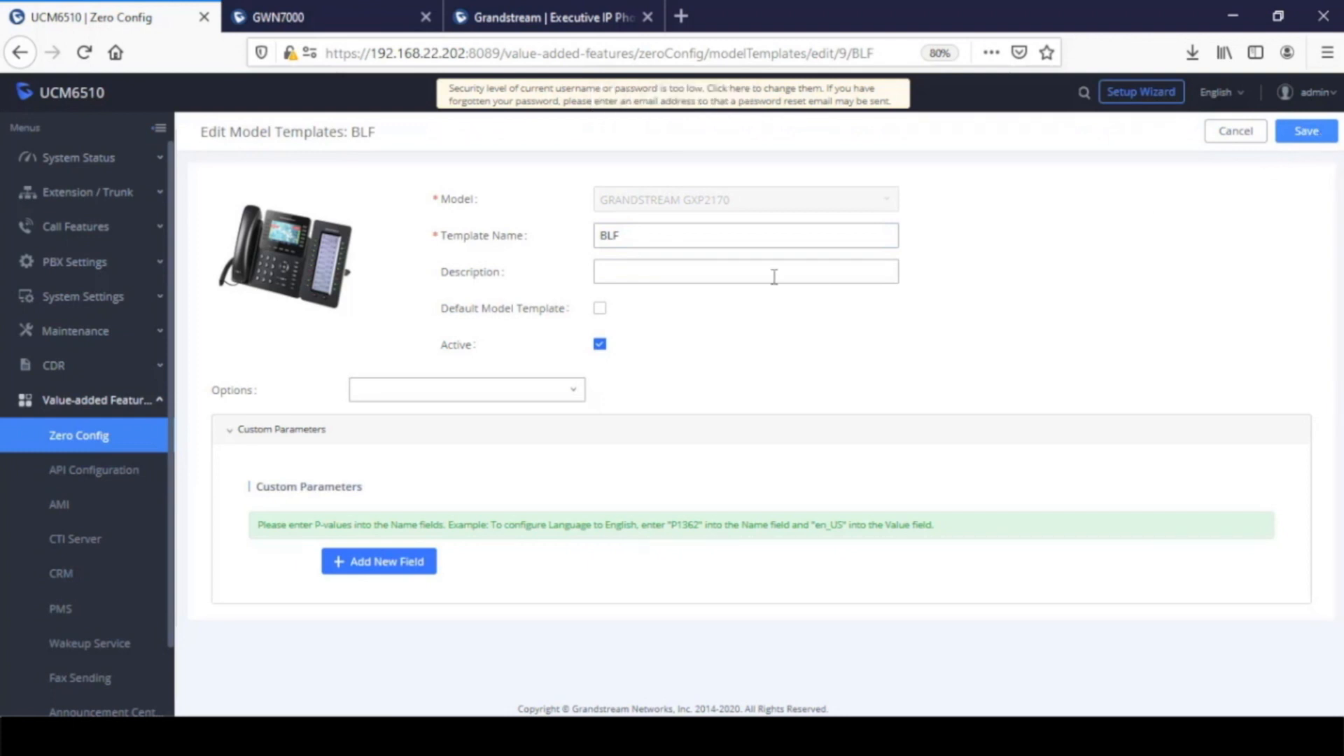
# Rename the model template to Call Park and add the Phone options to it
pyautogui.moveTo(639, 235); pyautogui.dragTo(526, 237)
pyautogui.write('C')
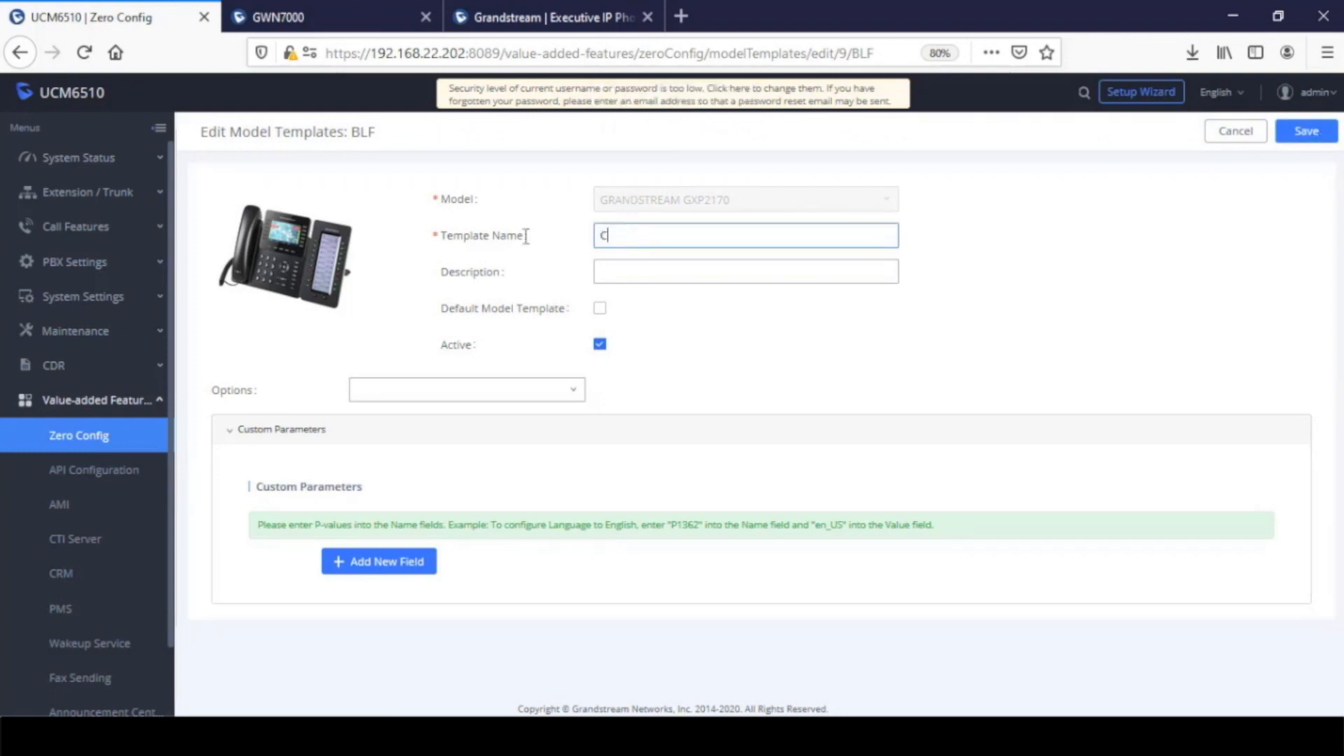
pyautogui.write('all Park')
pyautogui.click(522, 397)
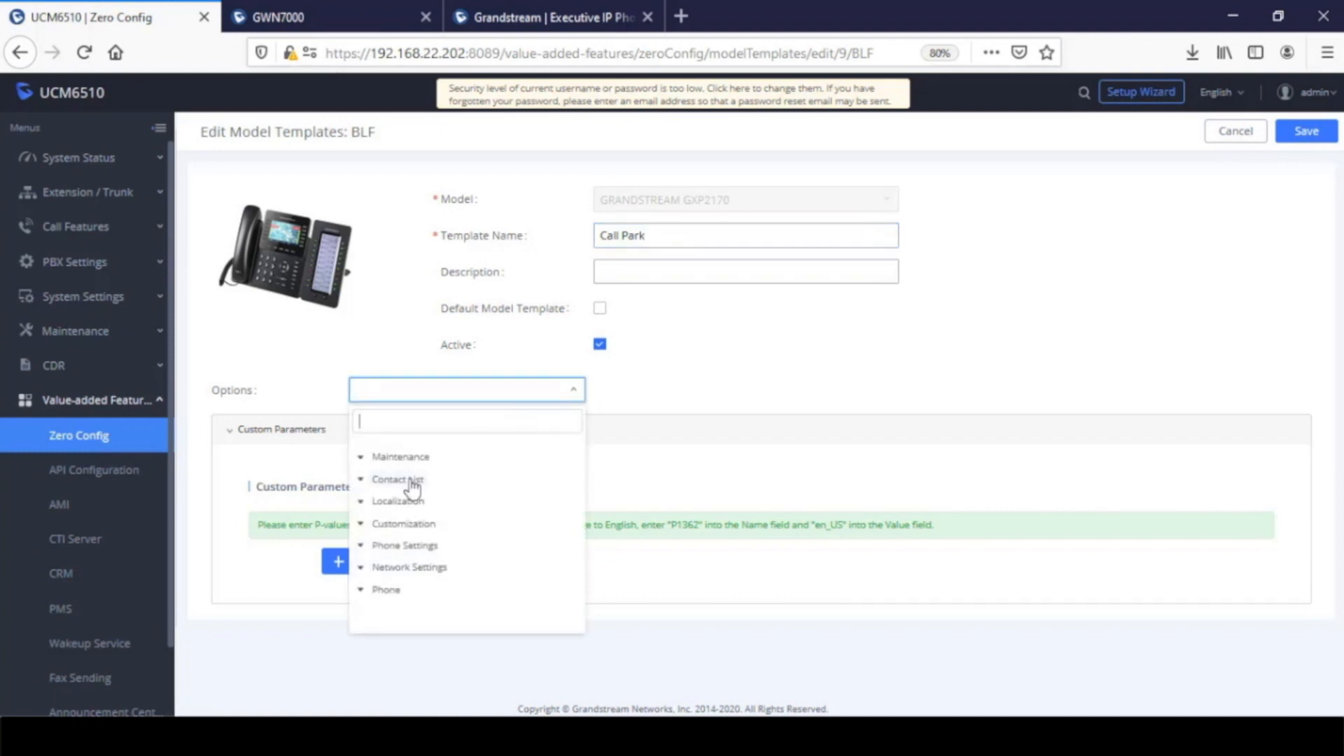
pyautogui.click(394, 592)
# Configure VMPK 4 with mode Call Park, description Park 1 and value 701
pyautogui.scroll(-8, 528, 536)
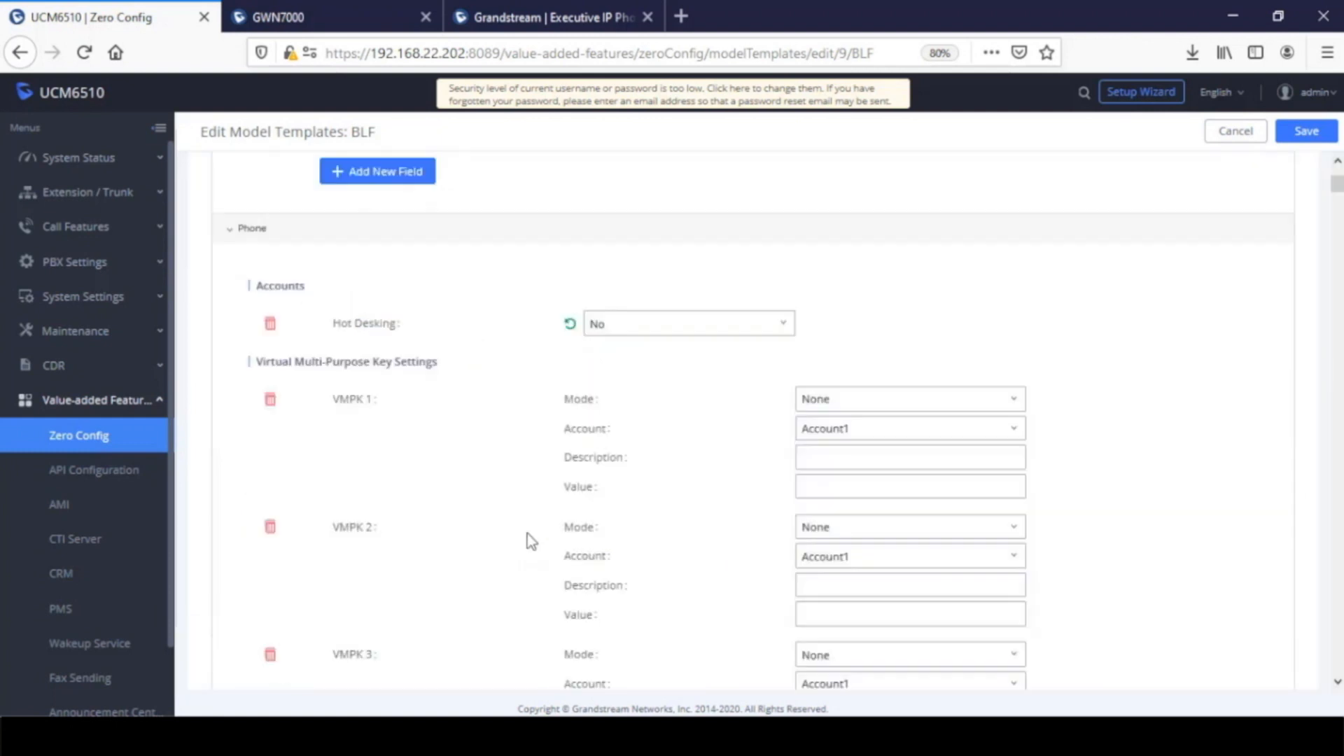
pyautogui.scroll(1, 593, 469)
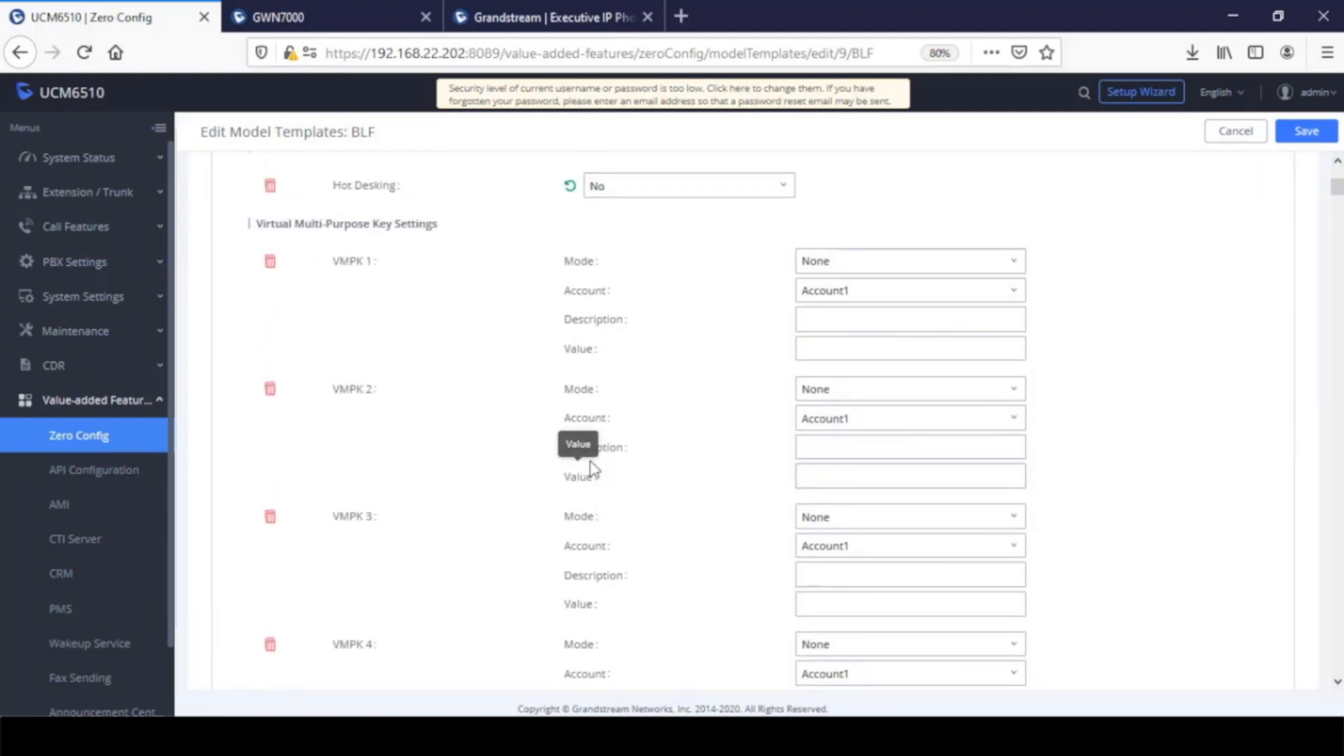
pyautogui.scroll(-4, 536, 559)
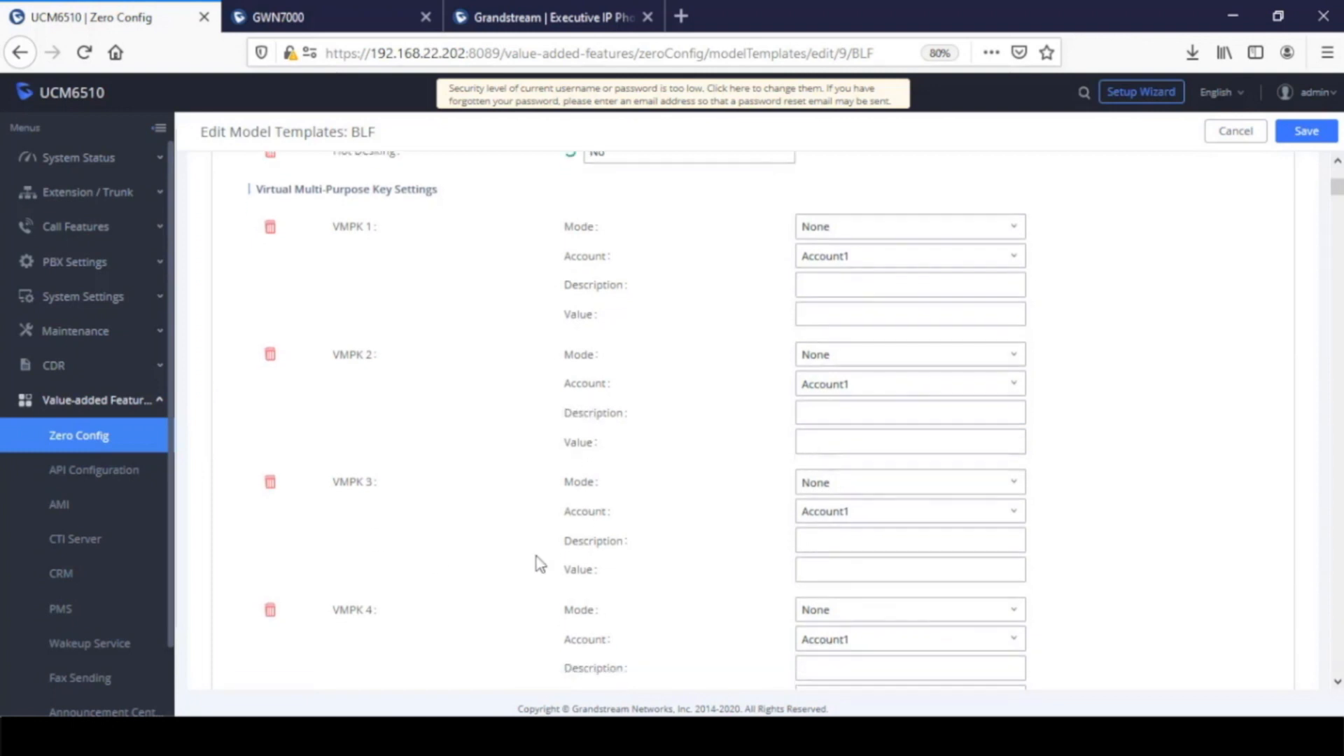
pyautogui.click(860, 496)
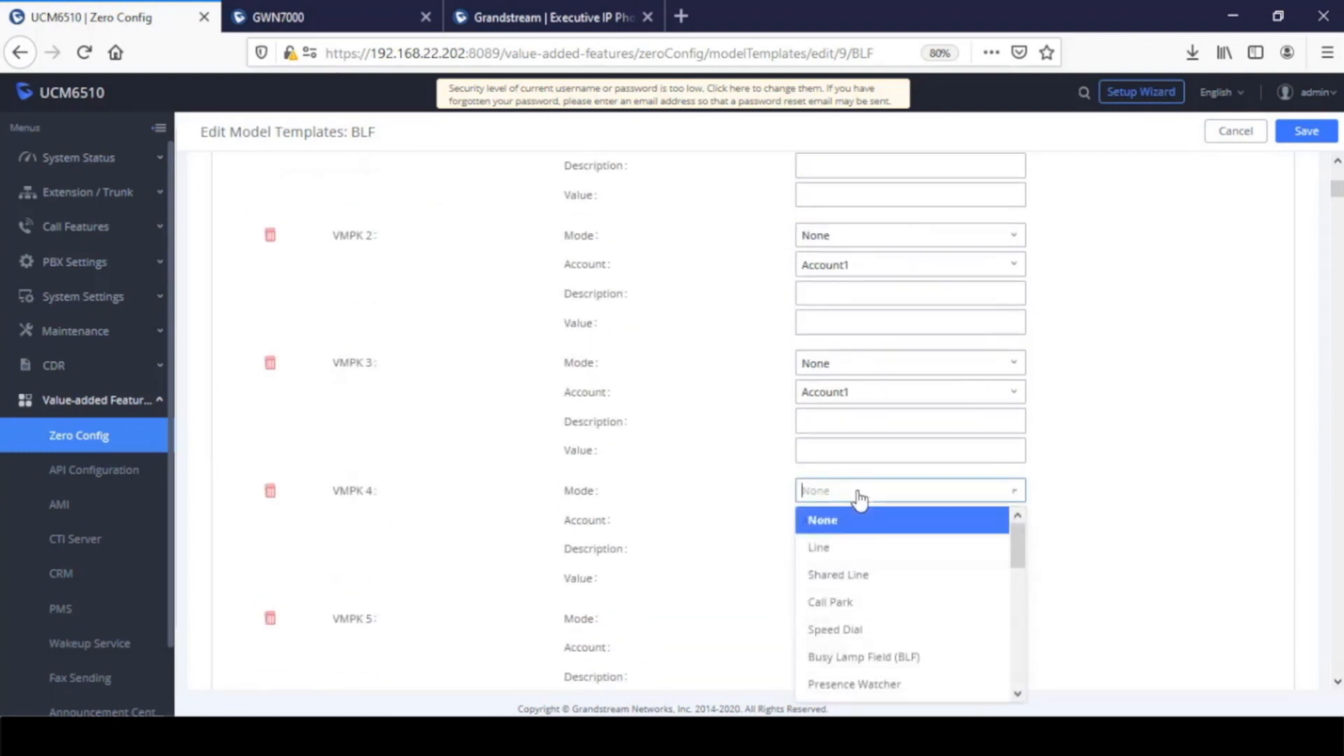
pyautogui.click(859, 602)
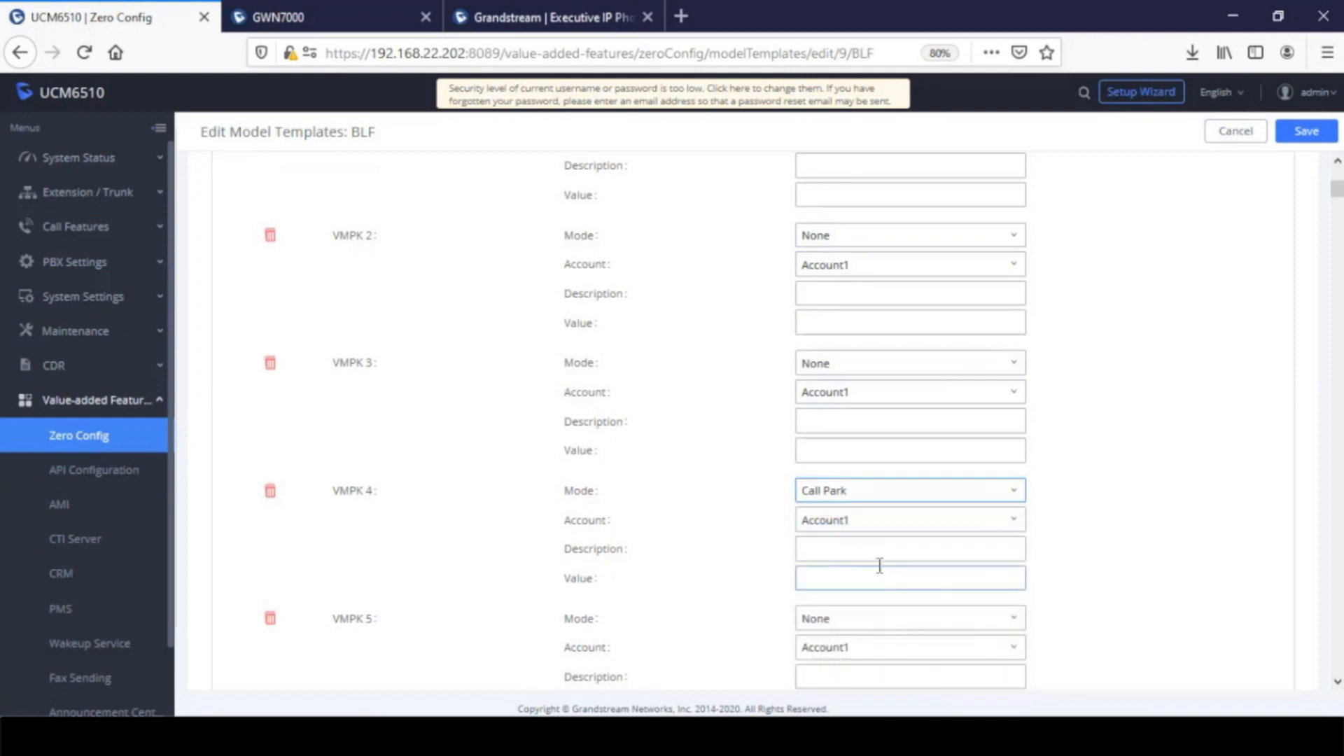
pyautogui.click(861, 549)
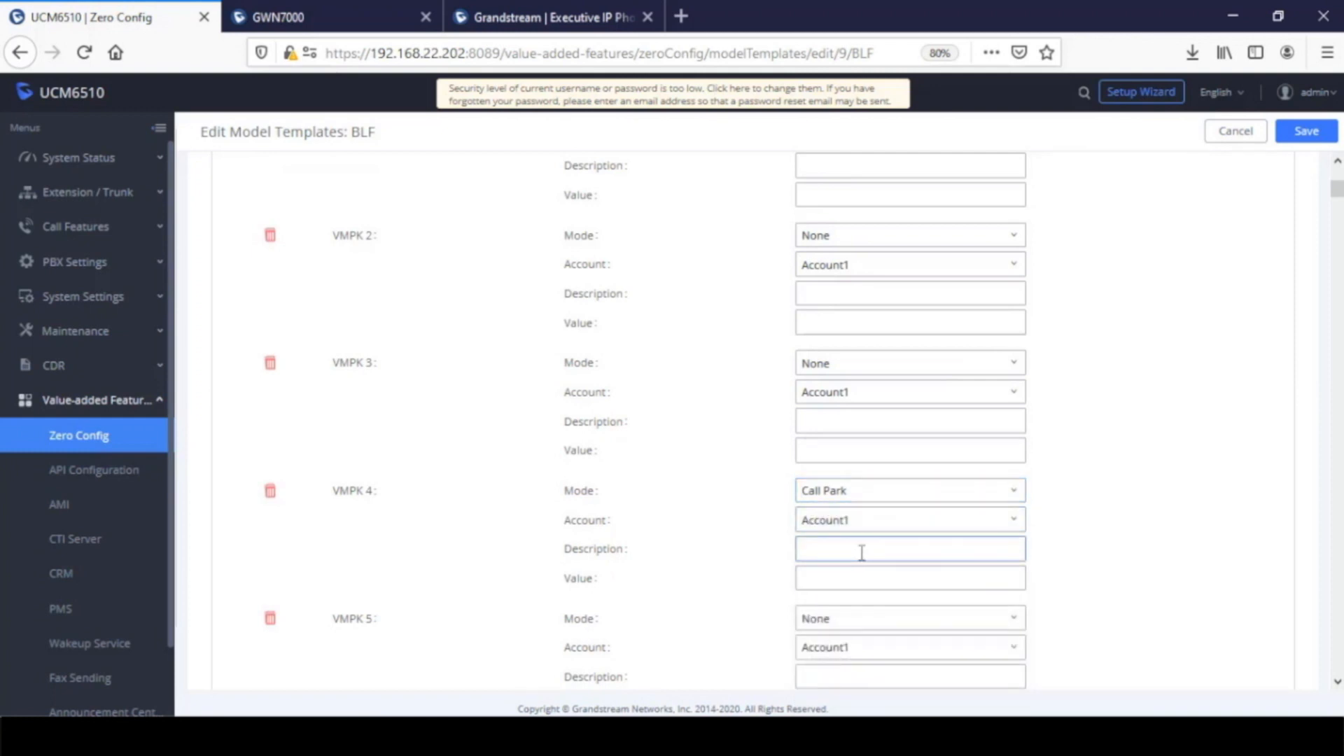
pyautogui.write('Park 1')
pyautogui.click(877, 579)
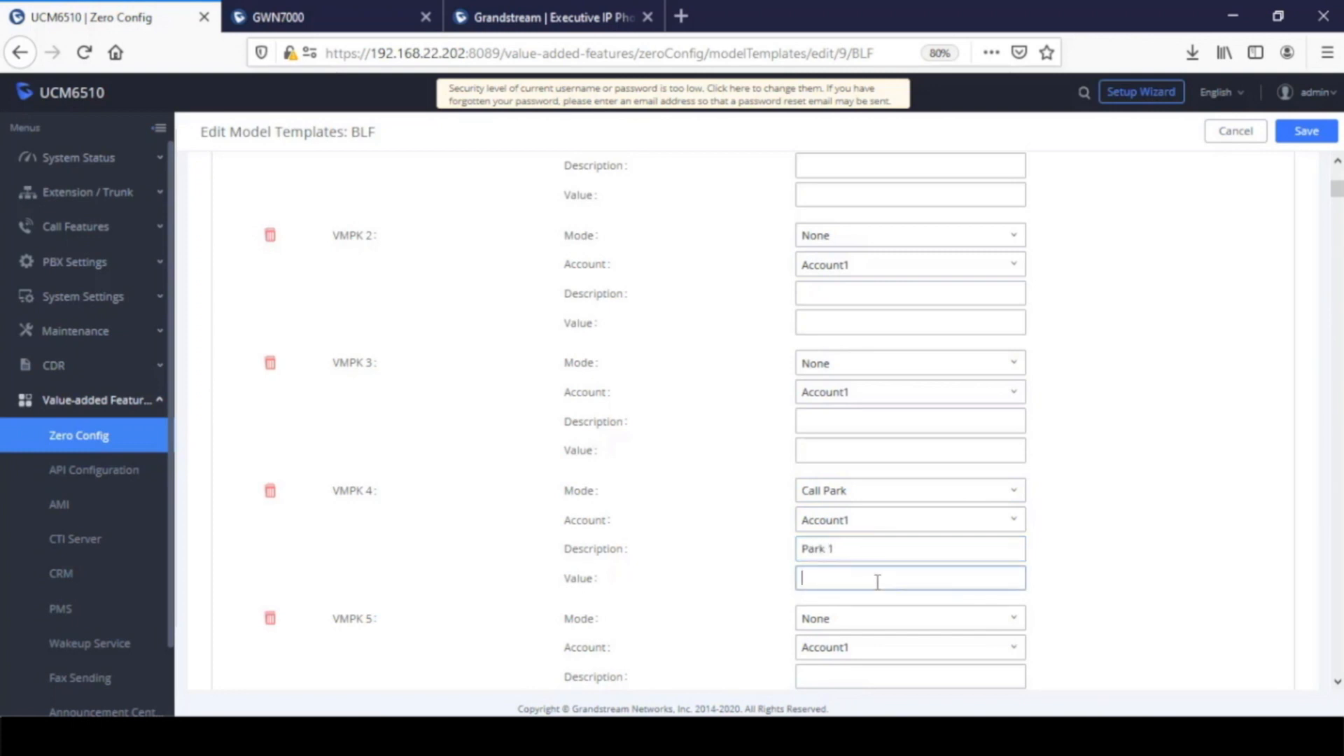
pyautogui.write('701')
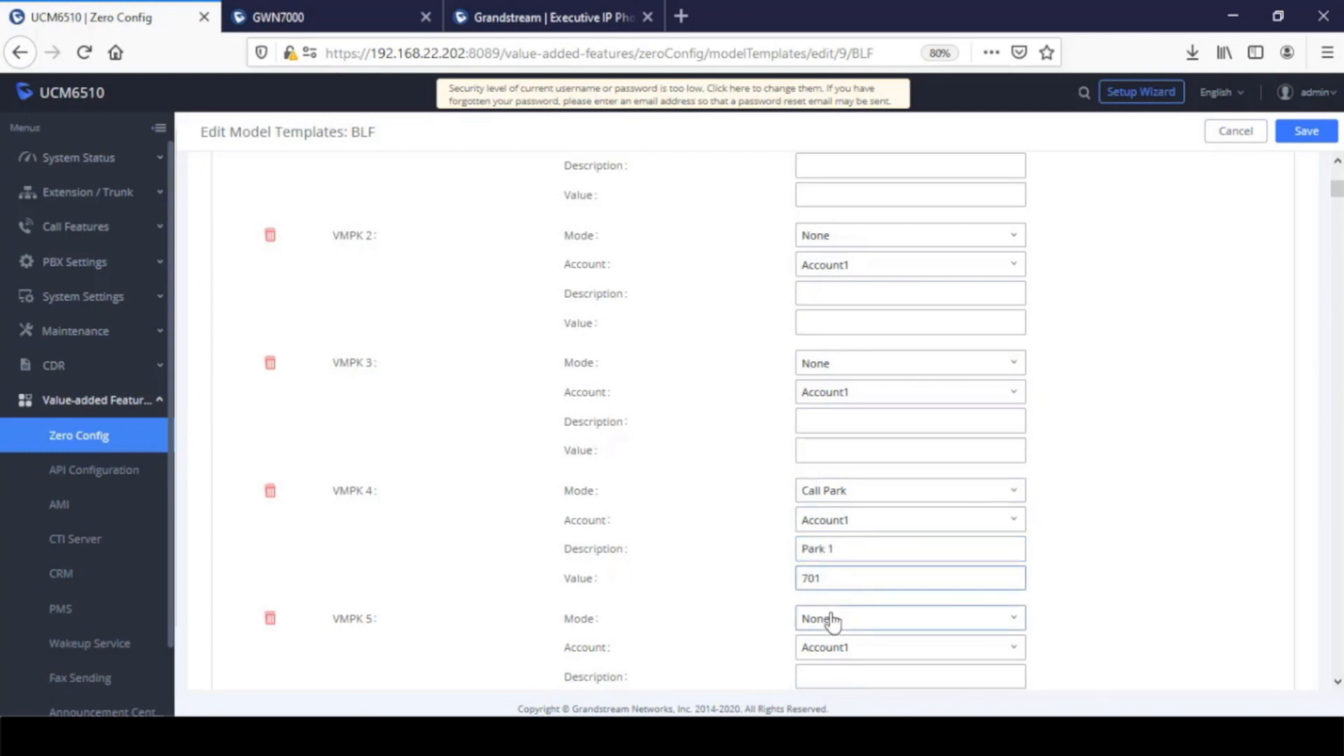
# Configure VMPK 5 with mode Call Park, description Park 2 and value 702, and save the model template
pyautogui.click(838, 618)
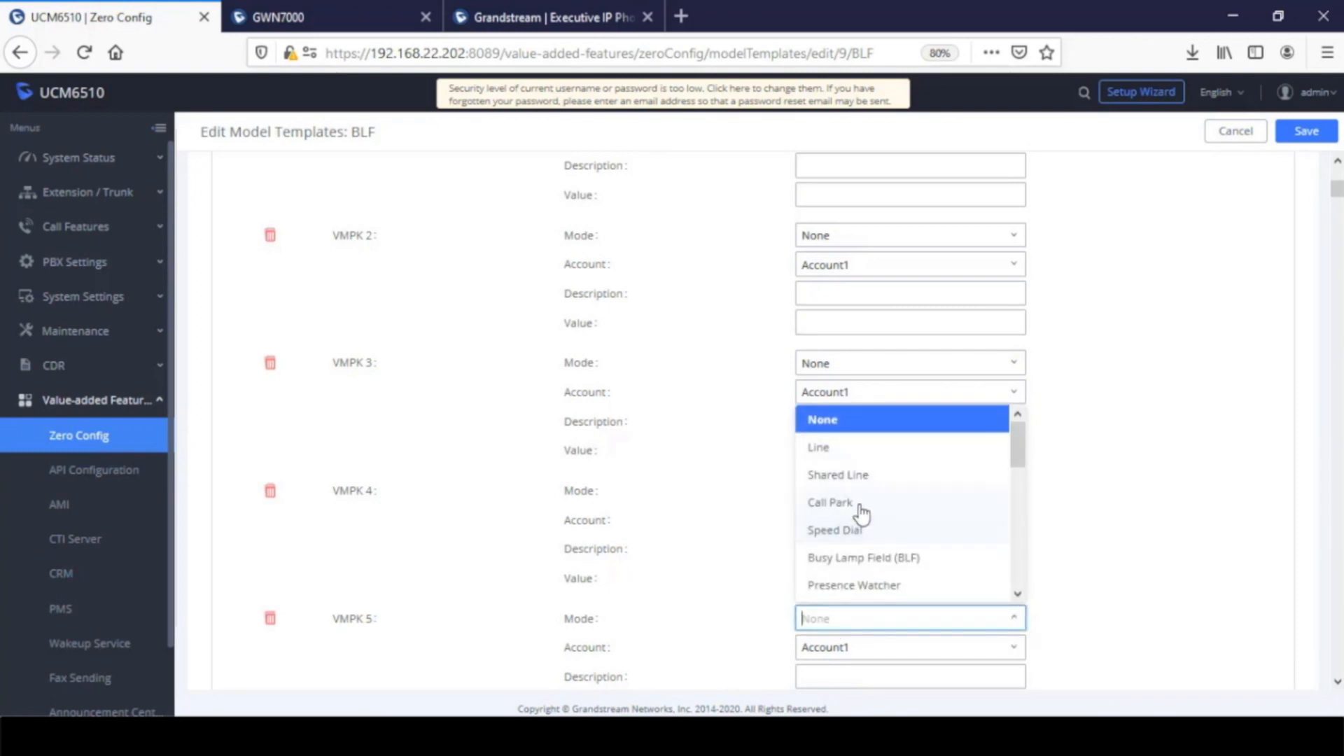
pyautogui.press('Return')
pyautogui.click(880, 672)
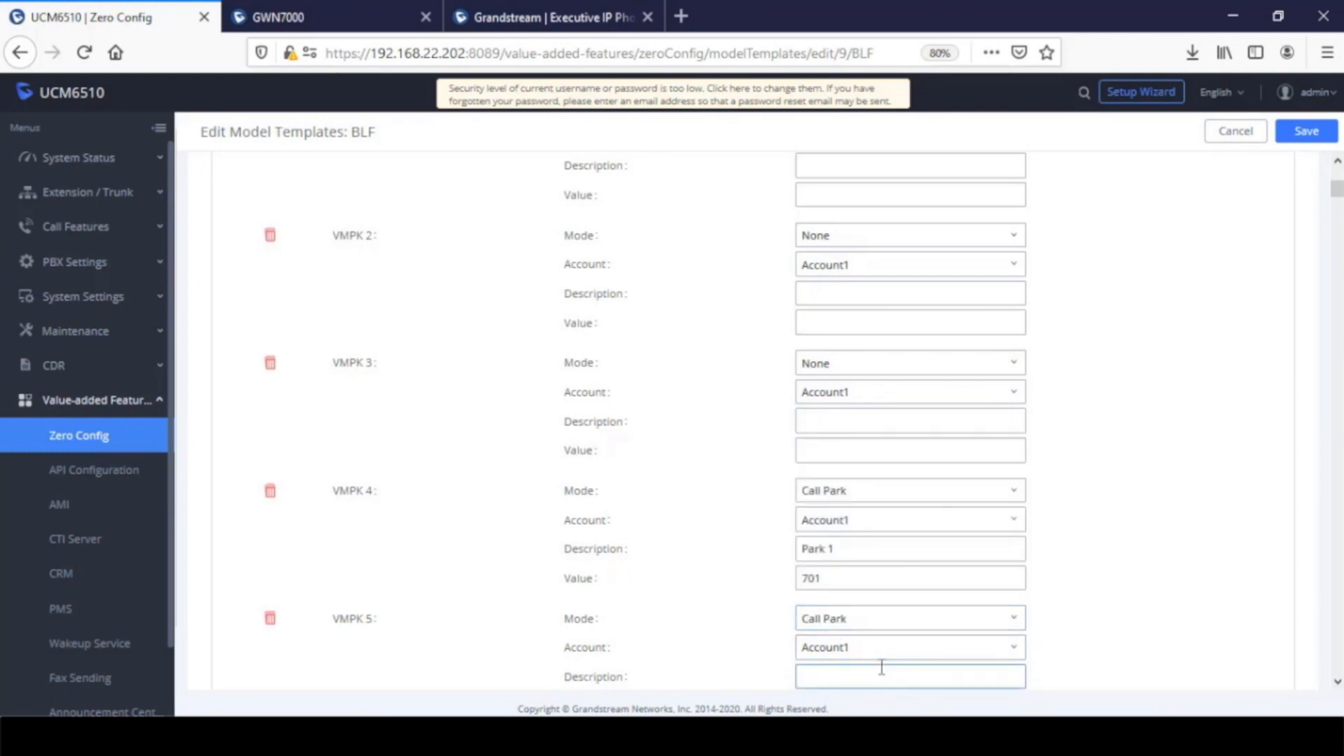
pyautogui.write('Par')
pyautogui.scroll(-3, 917, 592)
pyautogui.write('k 2')
pyautogui.click(866, 474)
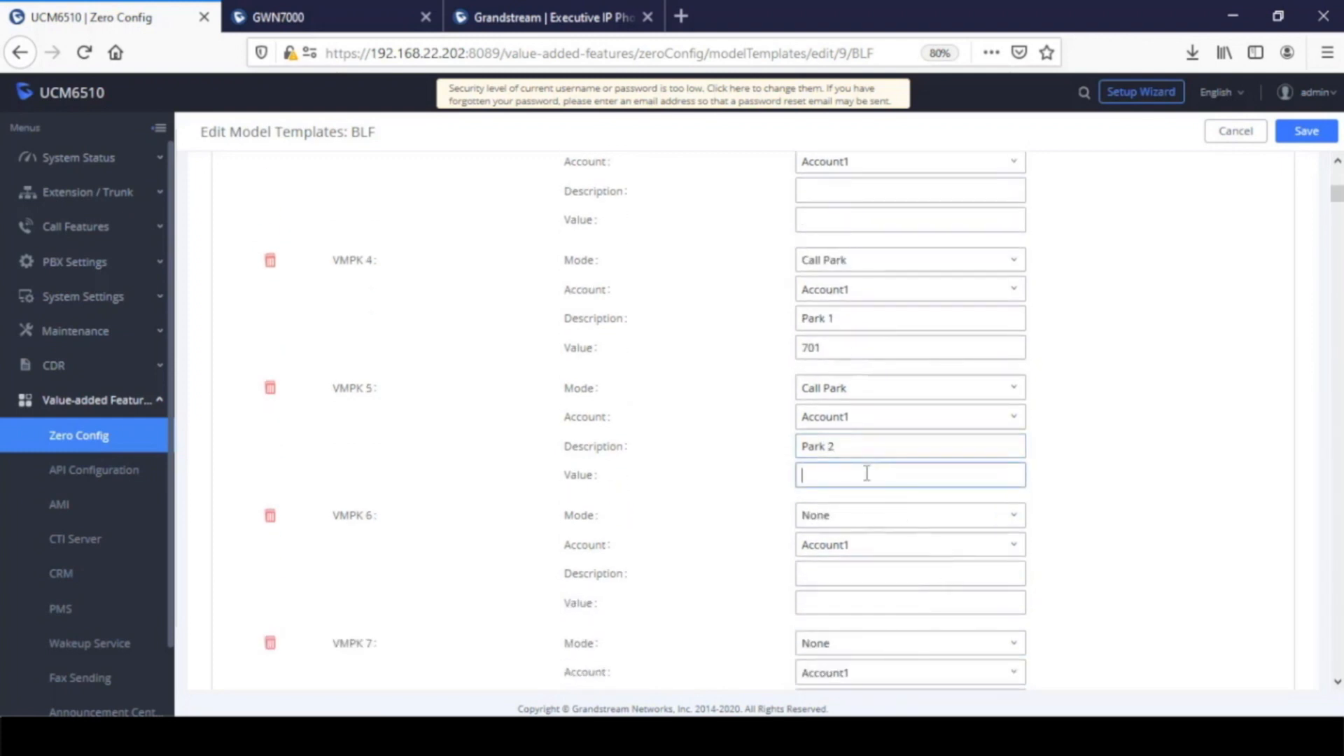
pyautogui.write('702')
pyautogui.click(1307, 130)
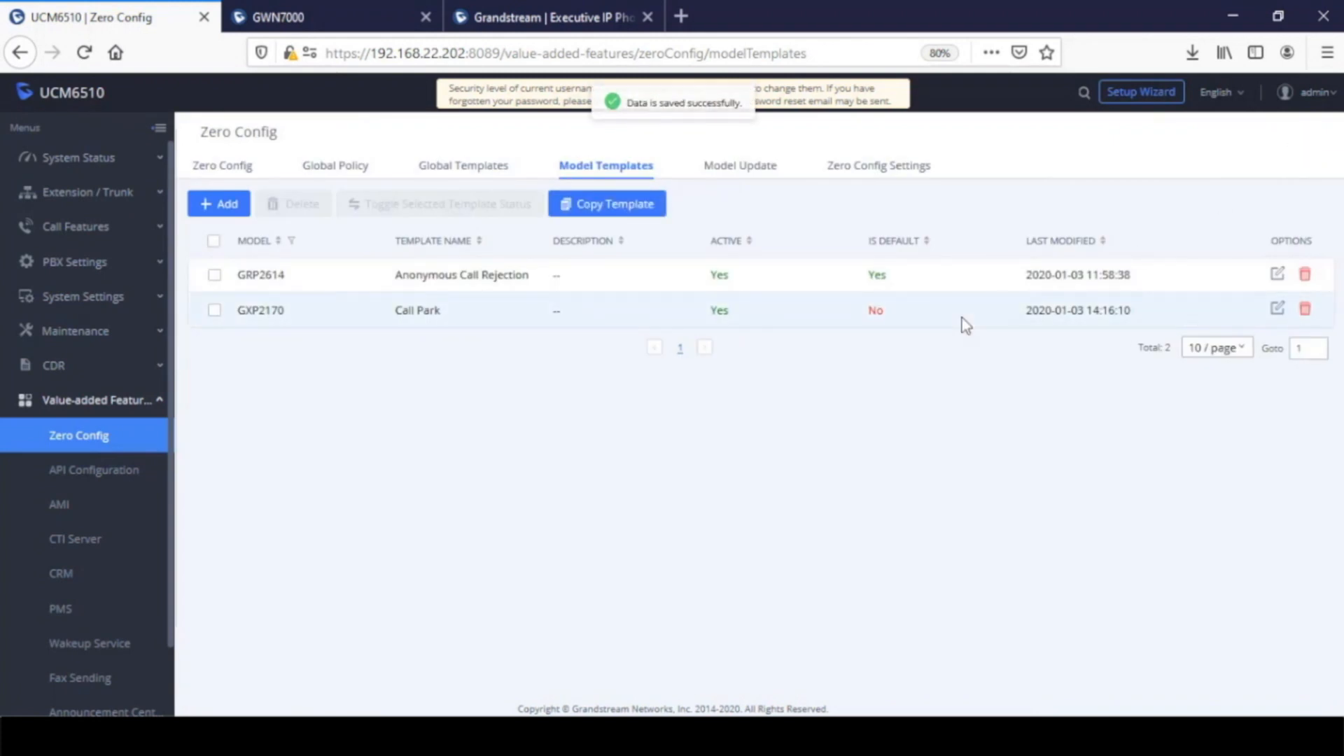
# Assign the Call Park model template to the GXP2170 phone at 172.16.0.107 and save the device settings
pyautogui.click(1278, 311)
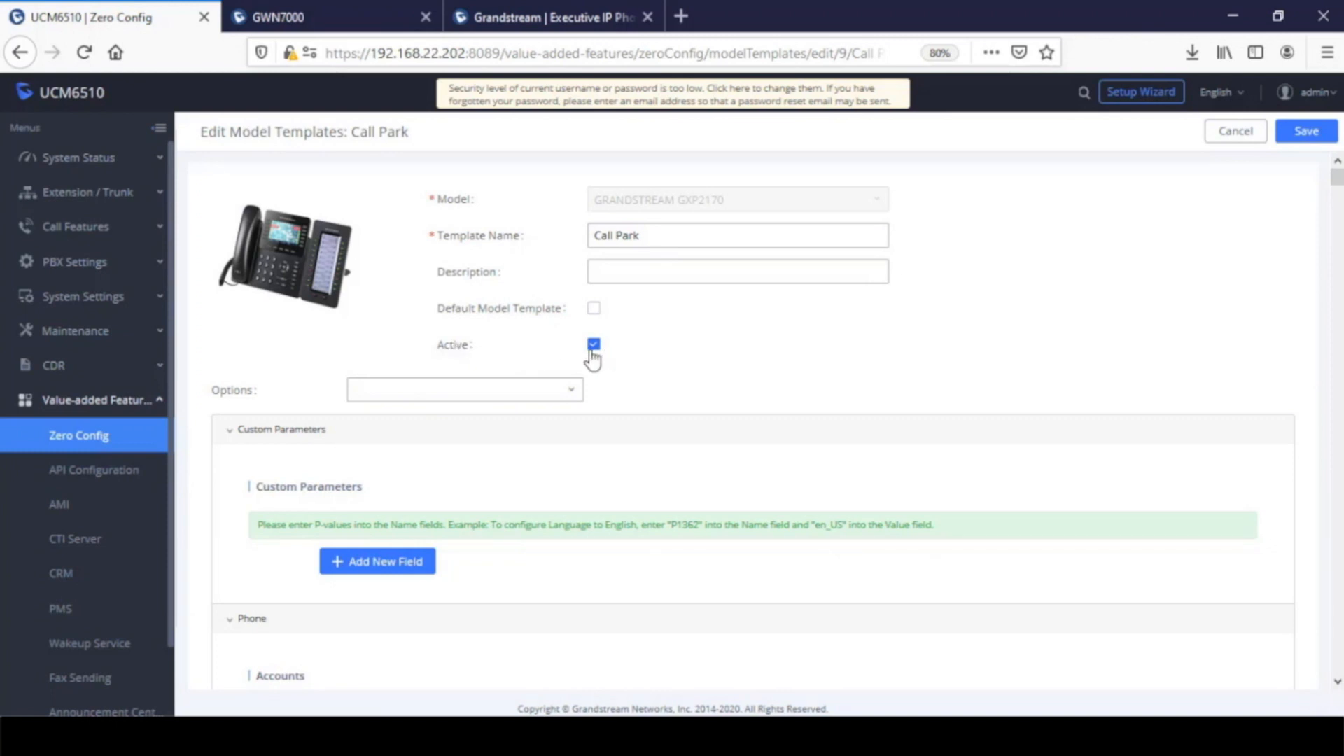
pyautogui.click(87, 439)
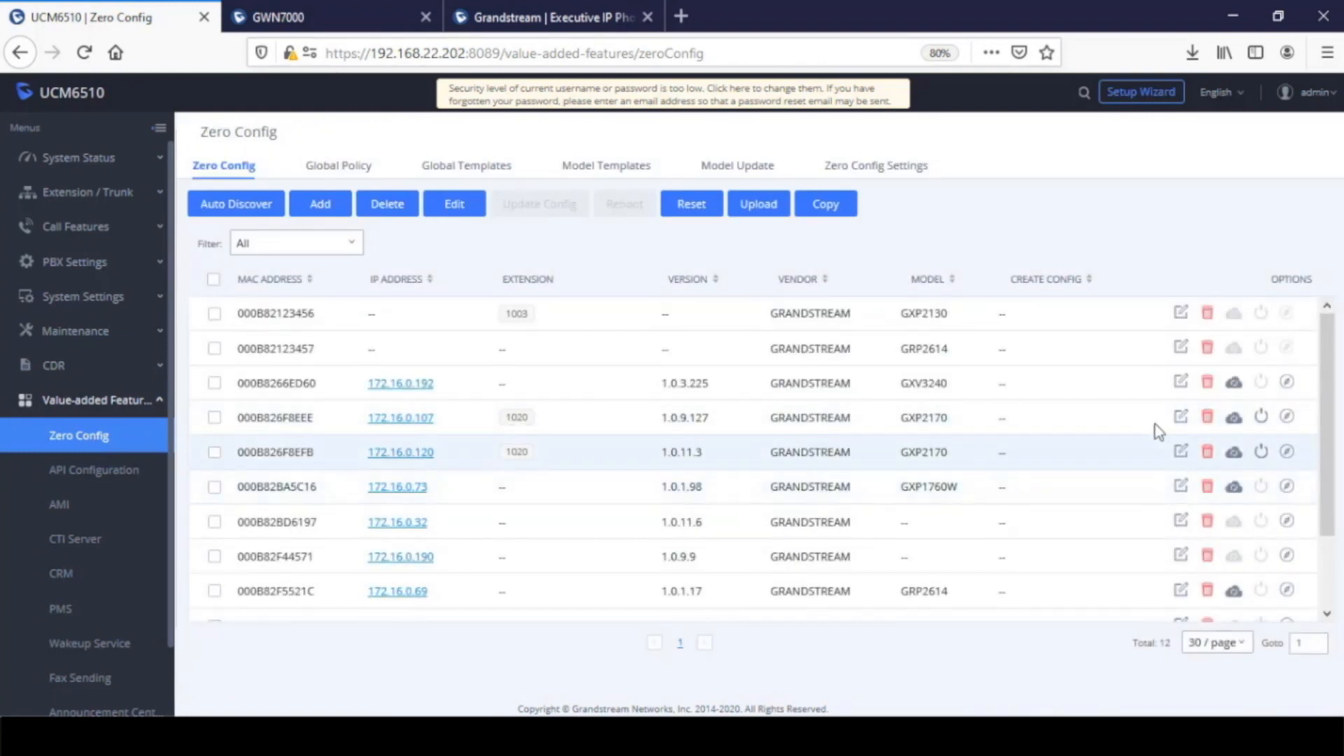
pyautogui.click(1180, 418)
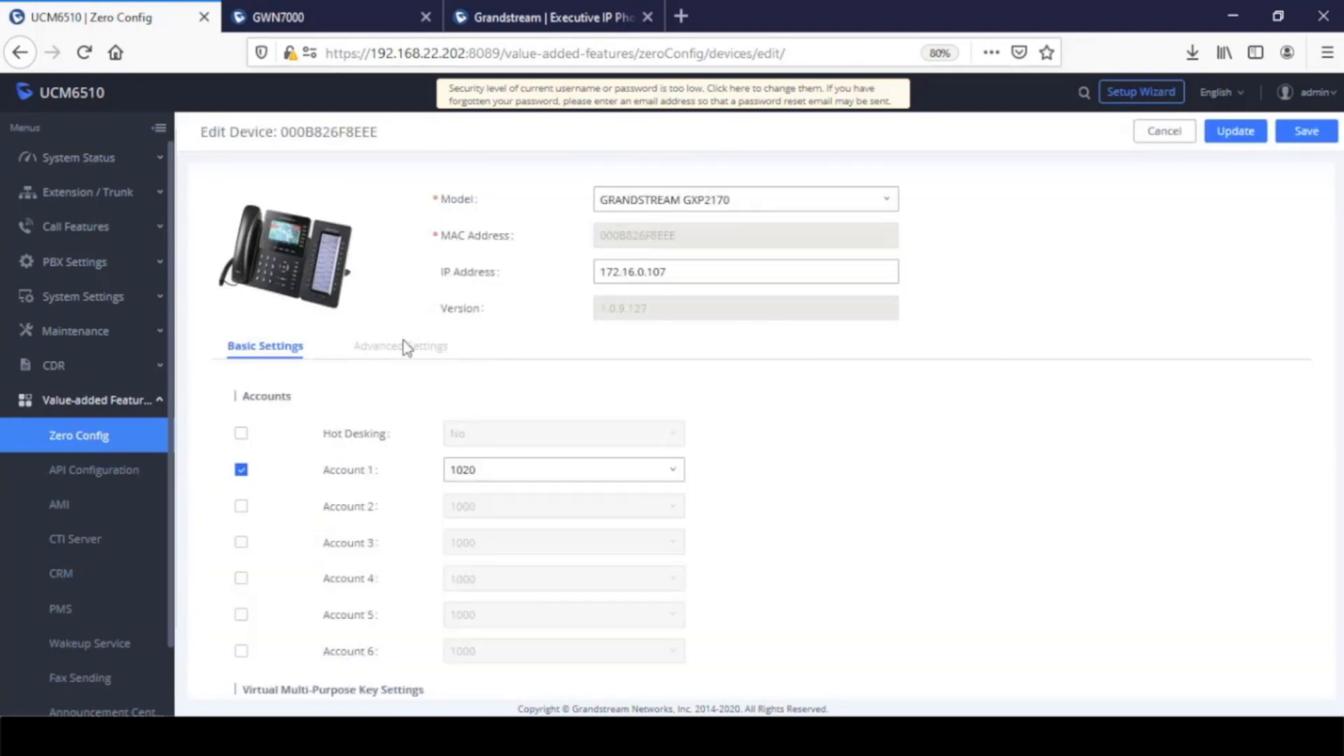
pyautogui.click(404, 347)
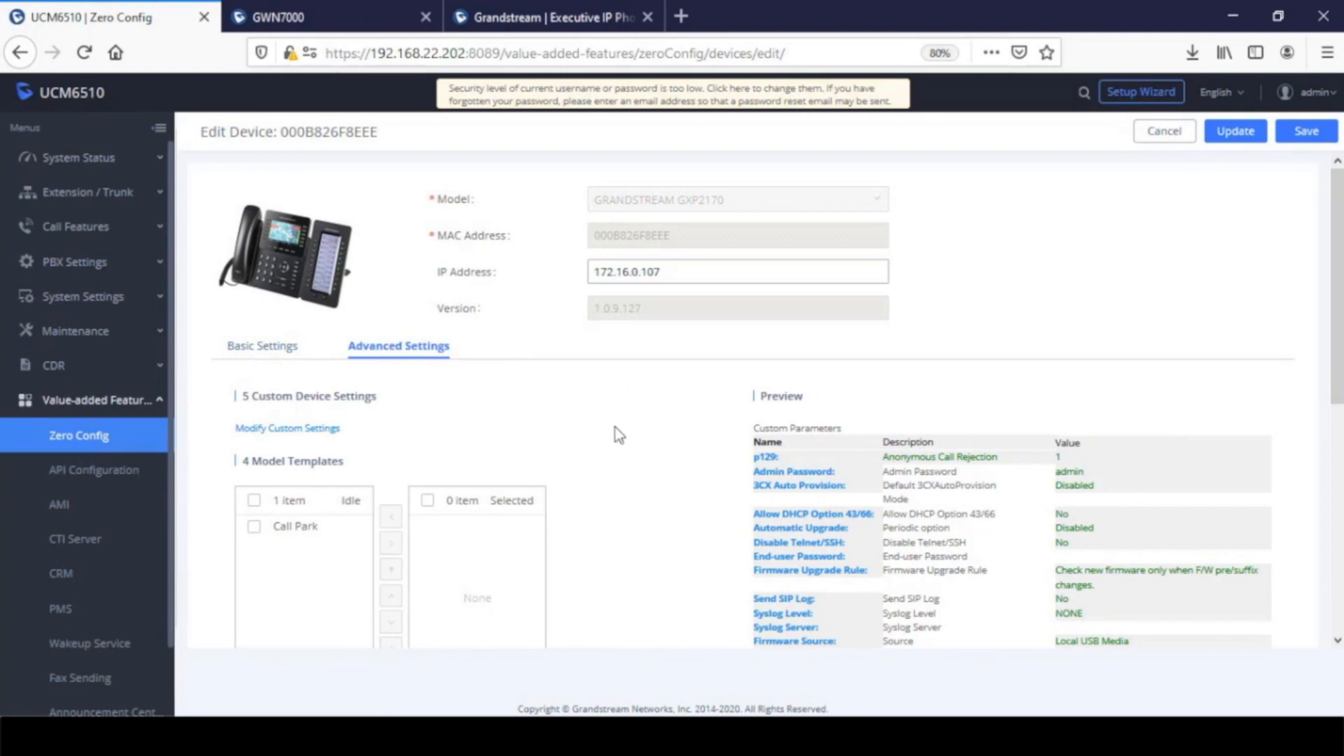
pyautogui.click(254, 527)
pyautogui.click(390, 546)
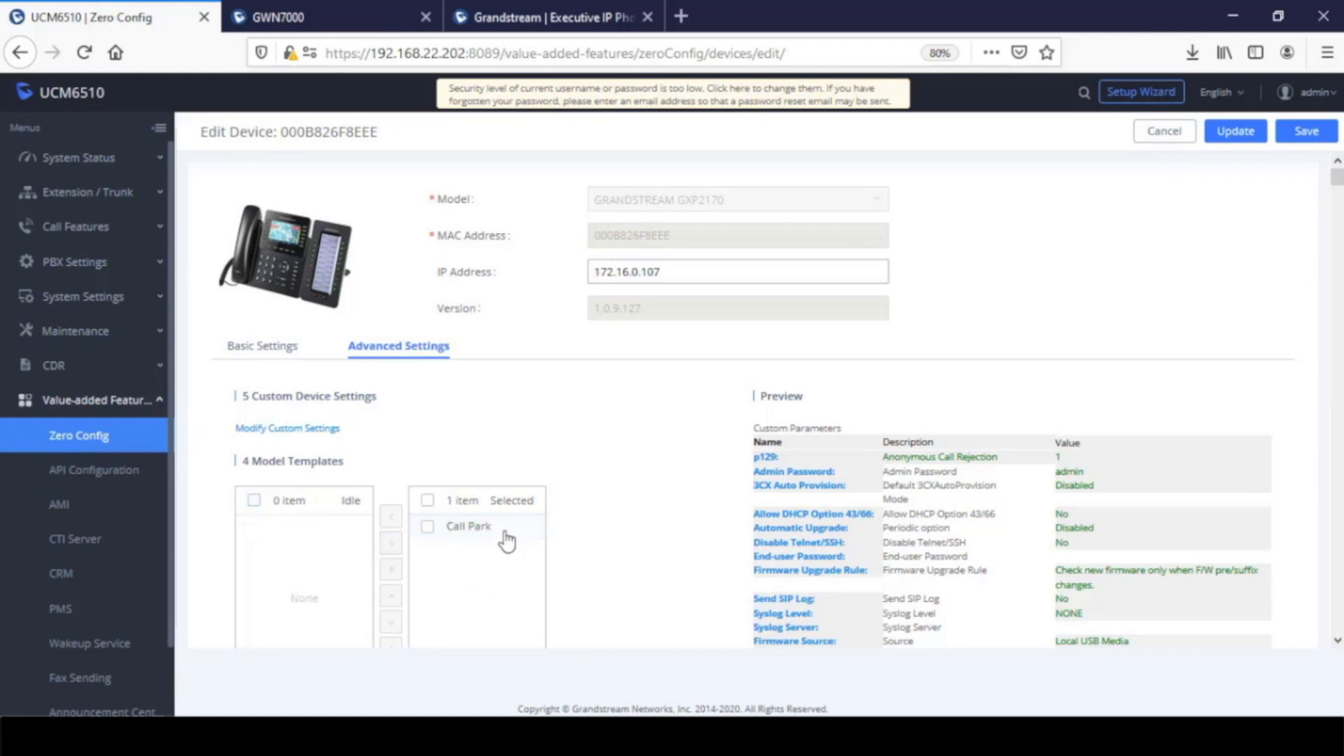
pyautogui.click(1303, 134)
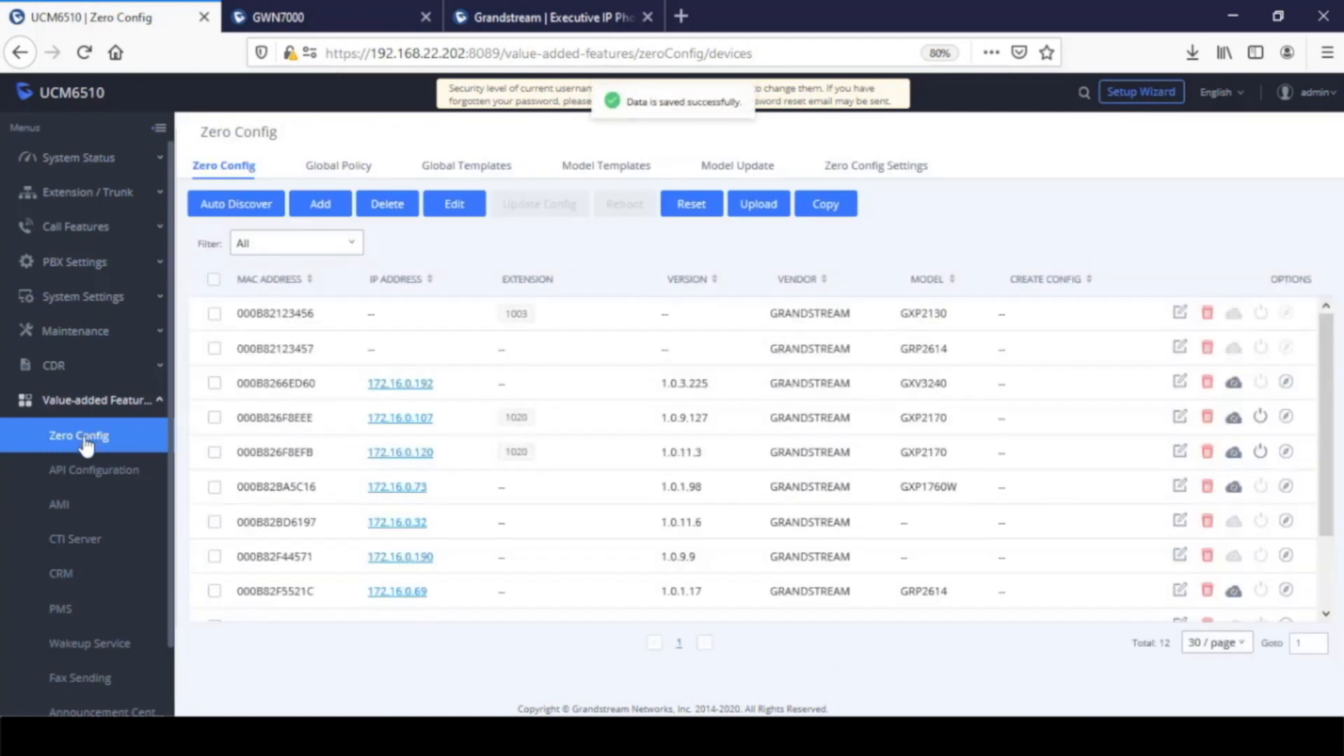
# Inspect the Anonymous Call Rejection model template of the GRP2614 and return to the device list
pyautogui.click(586, 168)
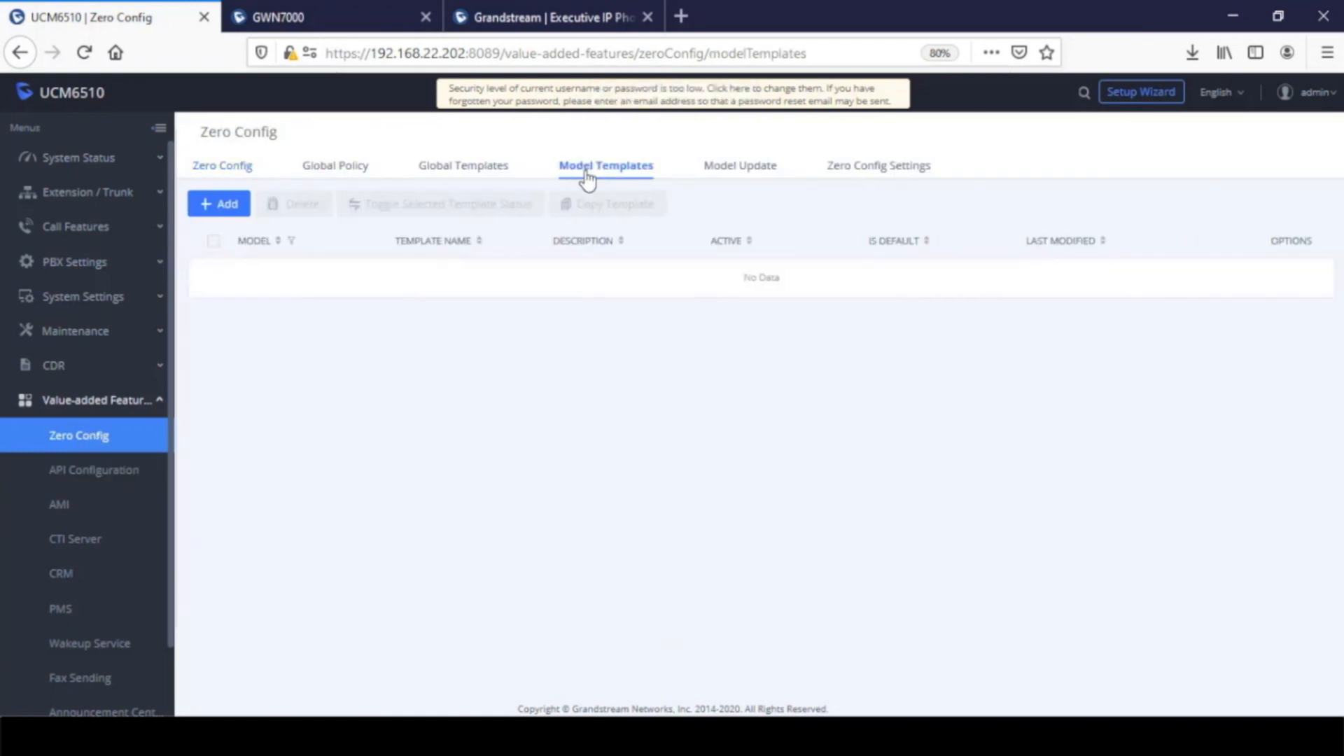
pyautogui.click(1278, 274)
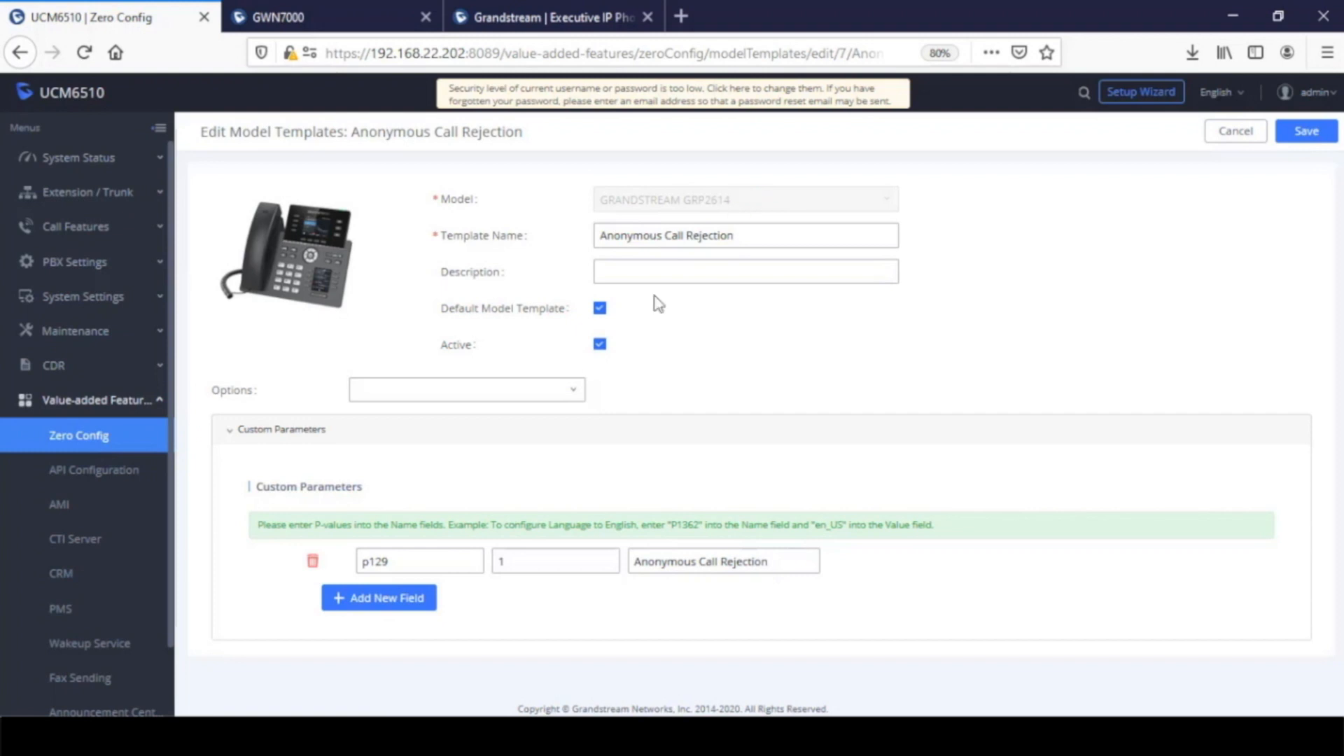
pyautogui.click(67, 440)
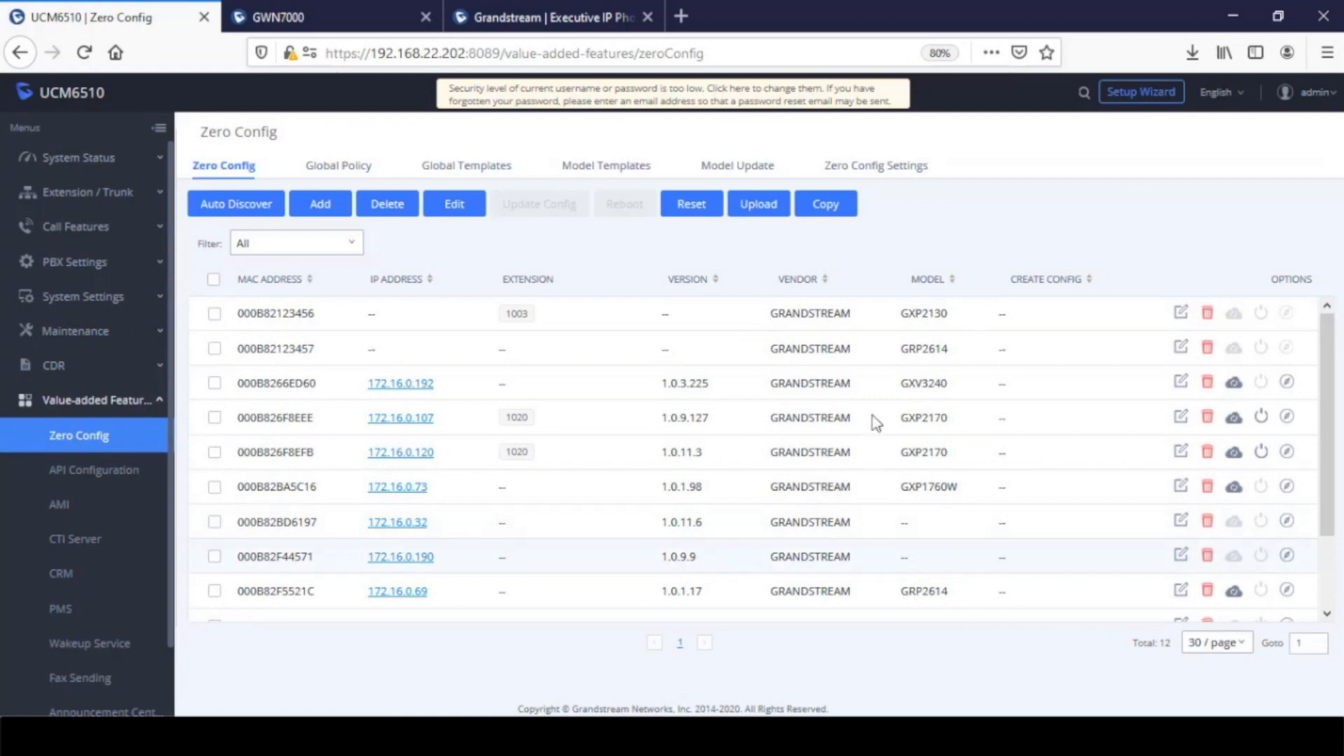
# Look through the phone models offered for a new model template and leave the form without creating one
pyautogui.click(586, 174)
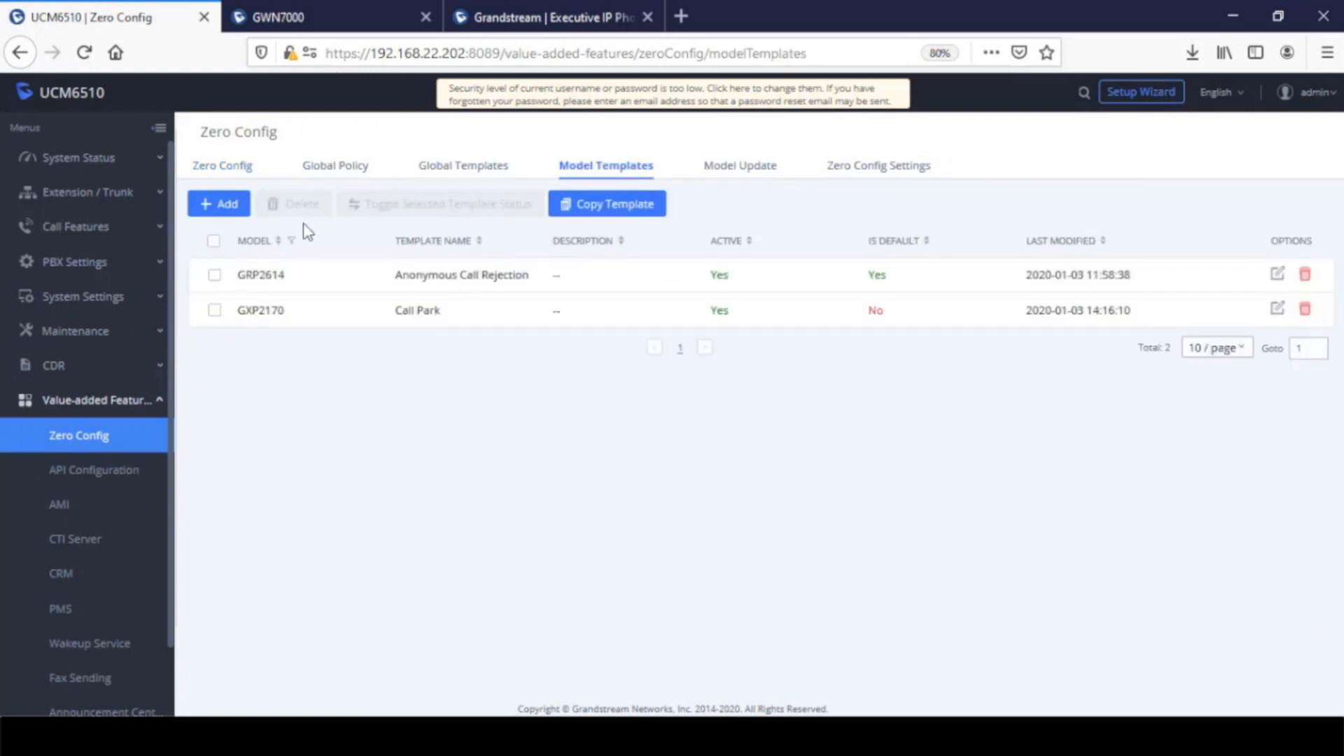
pyautogui.click(217, 204)
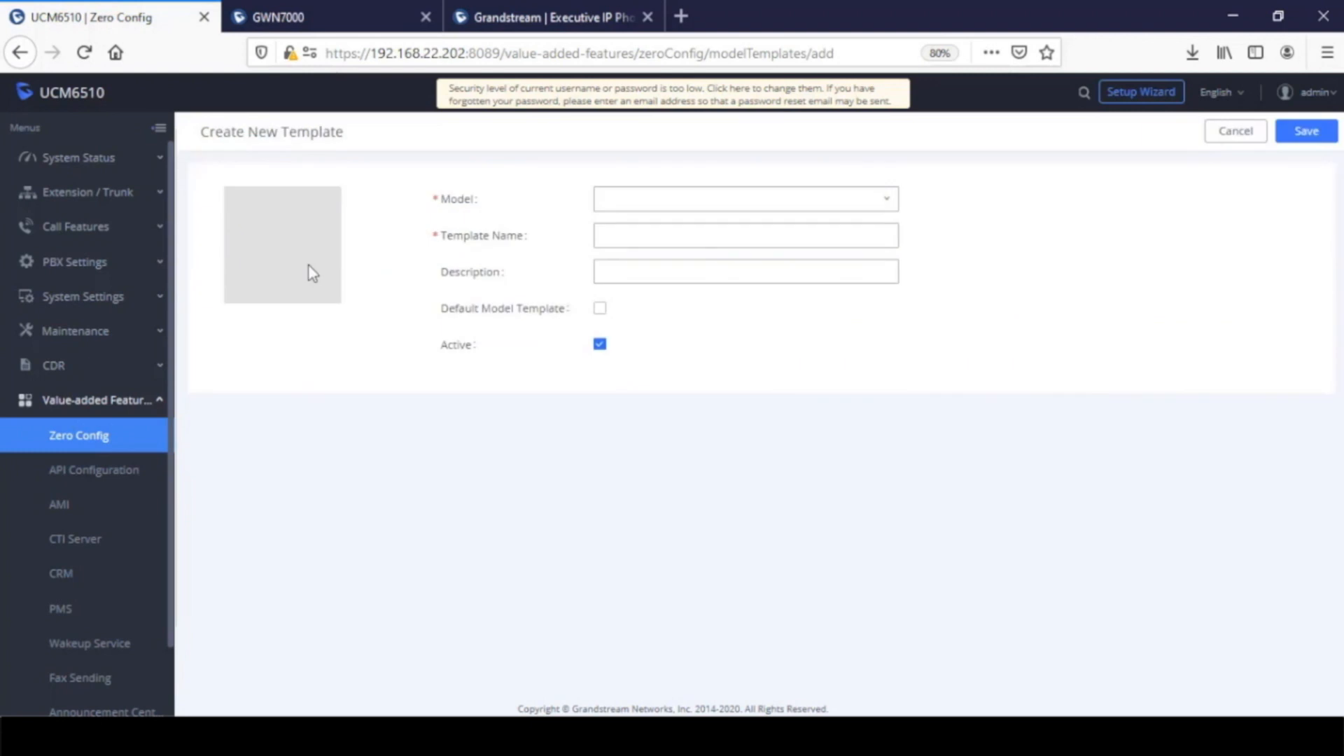
pyautogui.click(765, 208)
pyautogui.scroll(5, 770, 318)
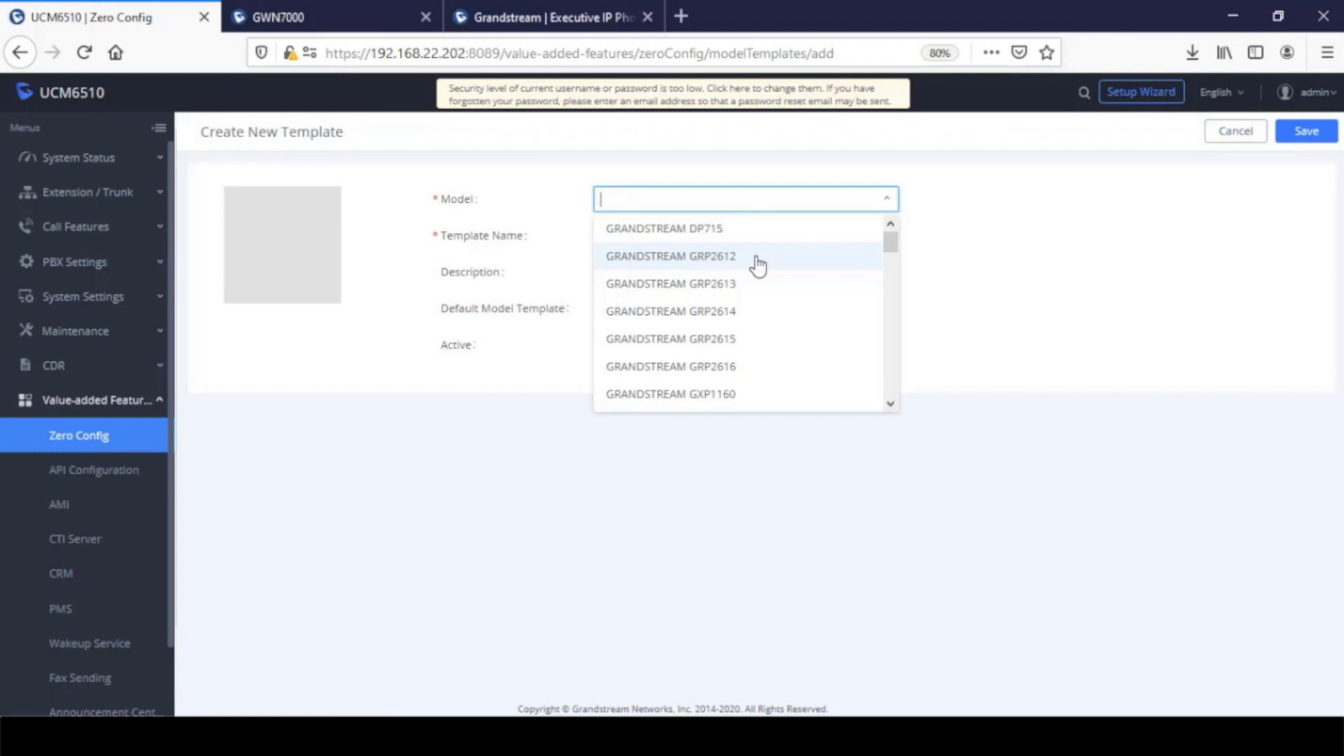
pyautogui.click(1010, 264)
pyautogui.click(99, 437)
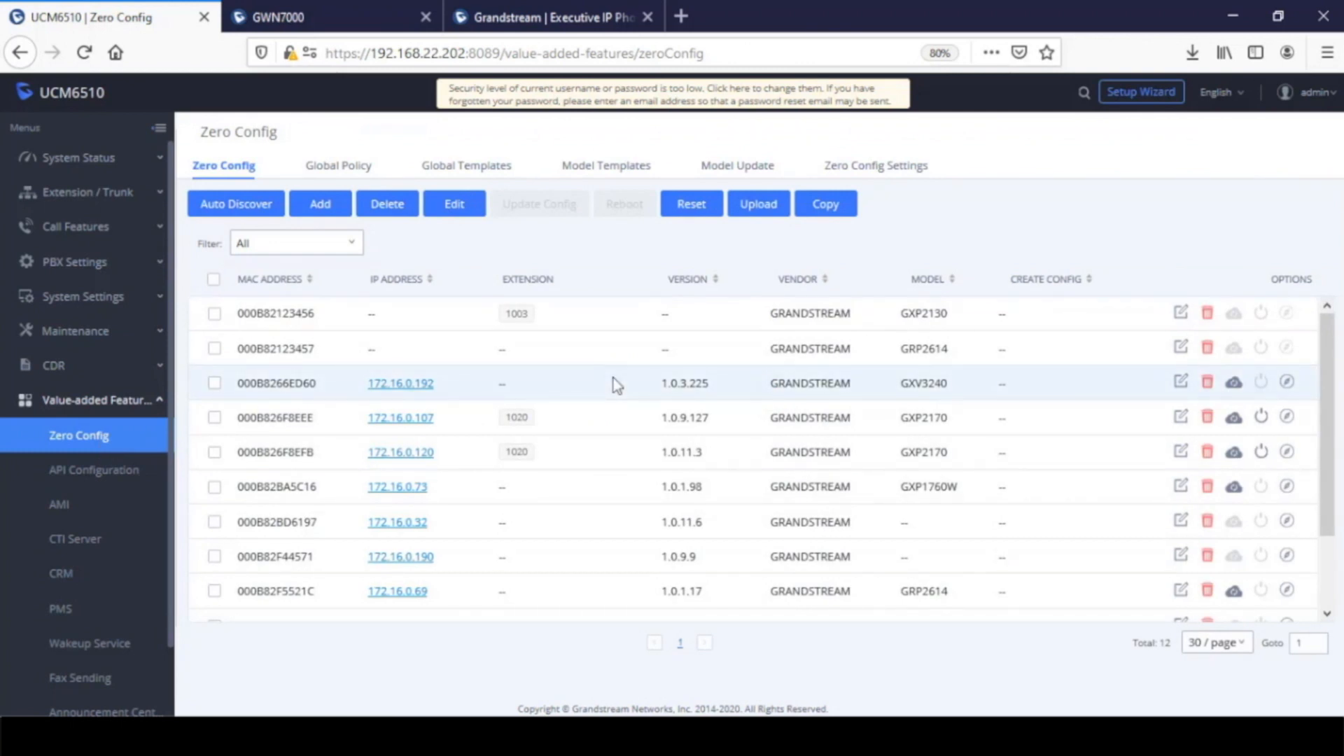
# Examine the model update page, including the model template package list and the download option for the GRP2612P
pyautogui.click(742, 168)
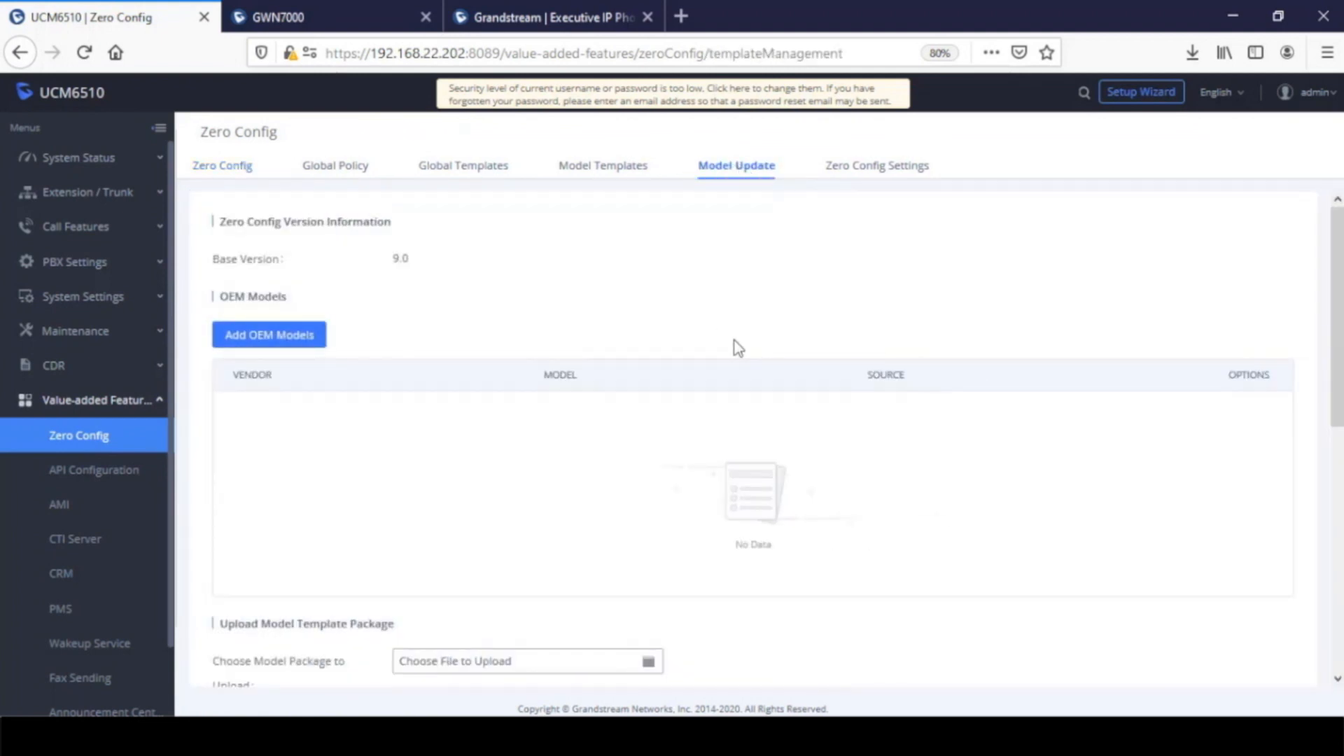
pyautogui.scroll(-5, 786, 366)
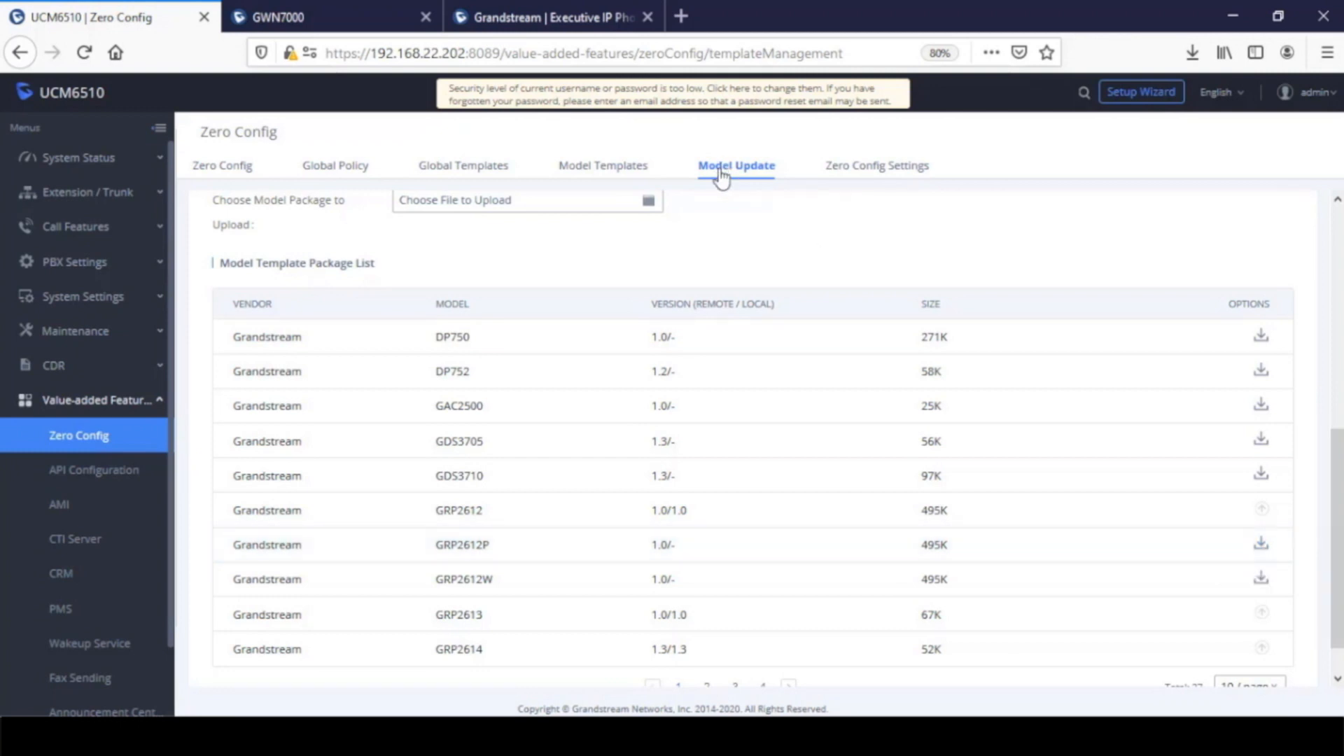
pyautogui.click(1260, 546)
# In the Zero Config settings, switch Zero Config, automatic configuration assignment and Auto Assign Extension off and on again
pyautogui.click(868, 167)
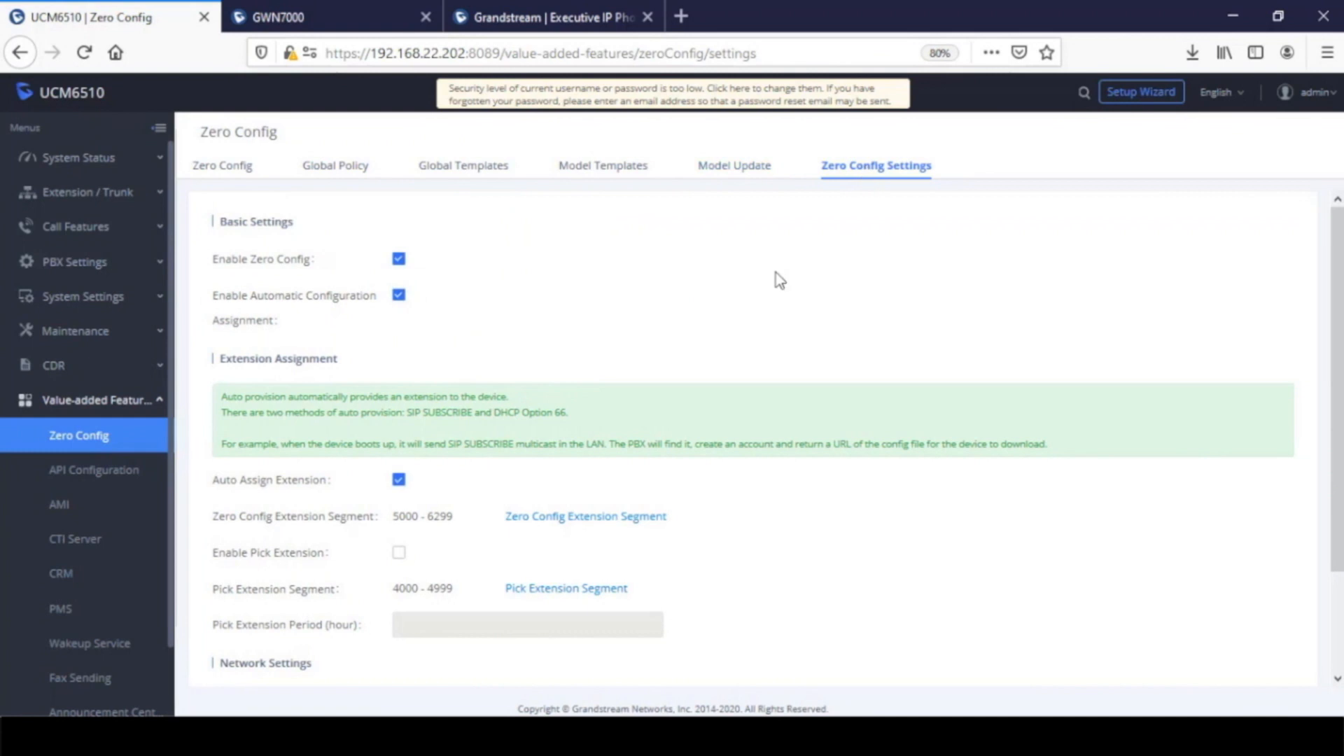
pyautogui.click(397, 295)
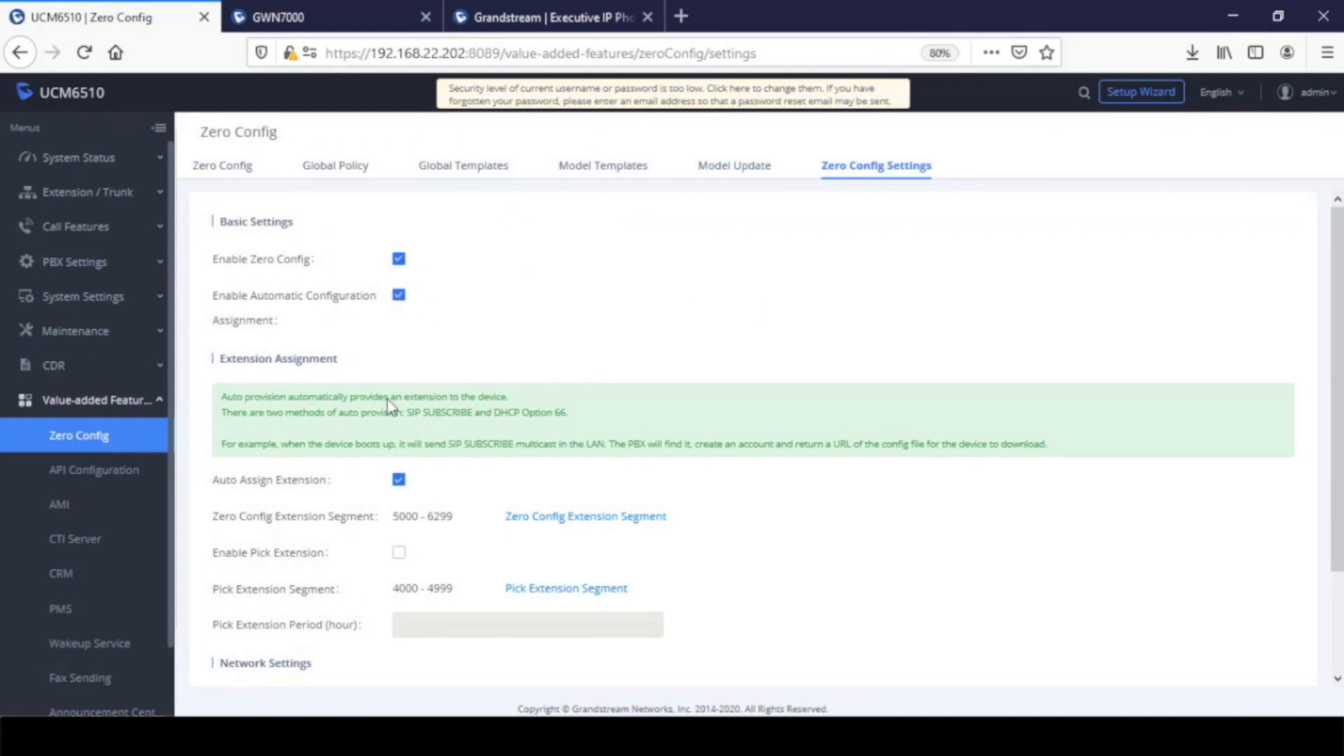
pyautogui.click(398, 480)
pyautogui.click(398, 260)
pyautogui.click(399, 260)
pyautogui.click(398, 295)
pyautogui.scroll(-3, 490, 350)
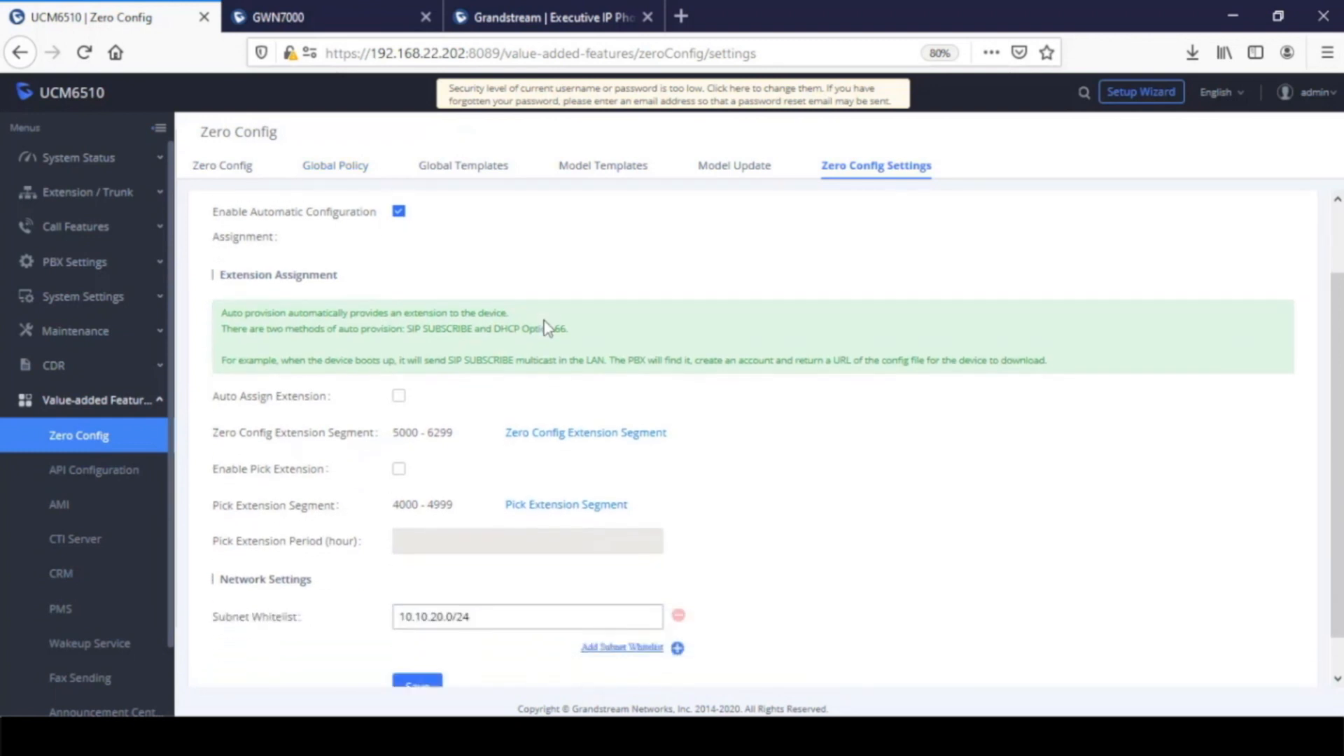
pyautogui.click(399, 357)
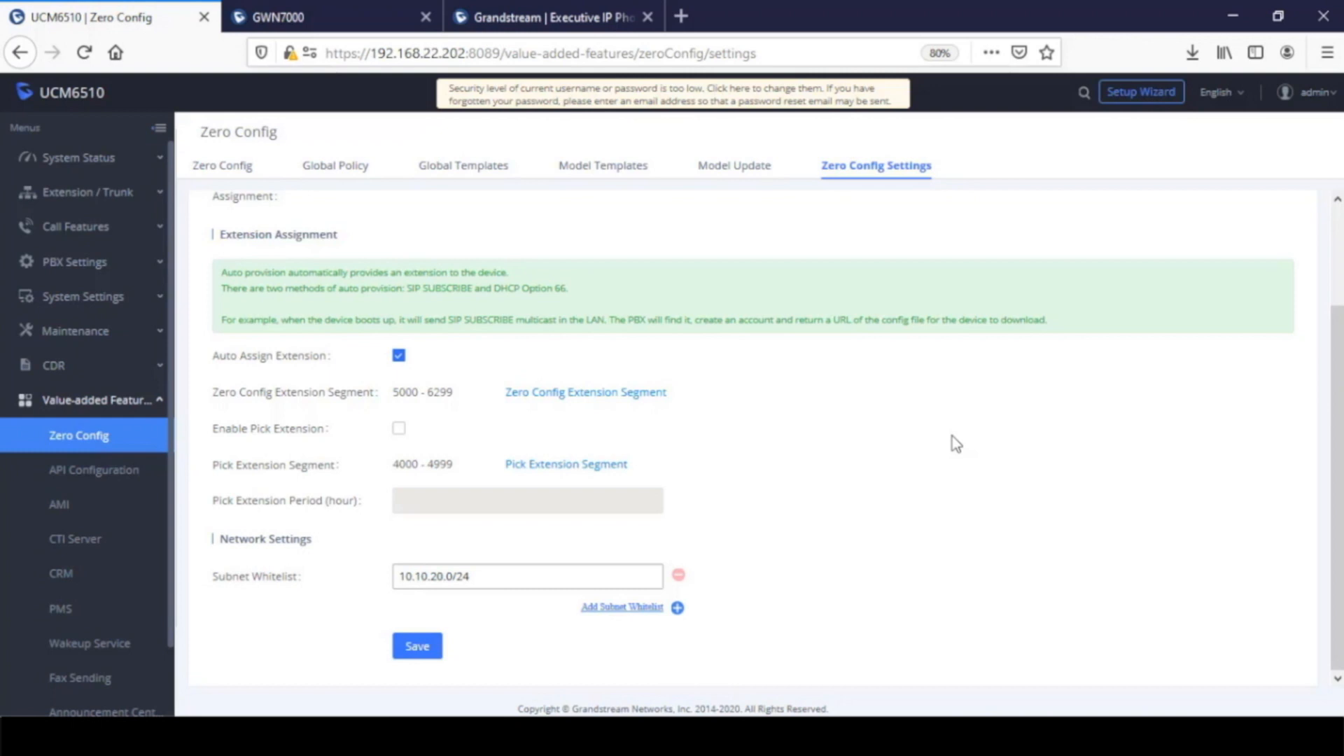
# Review the extension assignment segments and the subnet whitelist in the Zero Config settings
pyautogui.scroll(2, 514, 332)
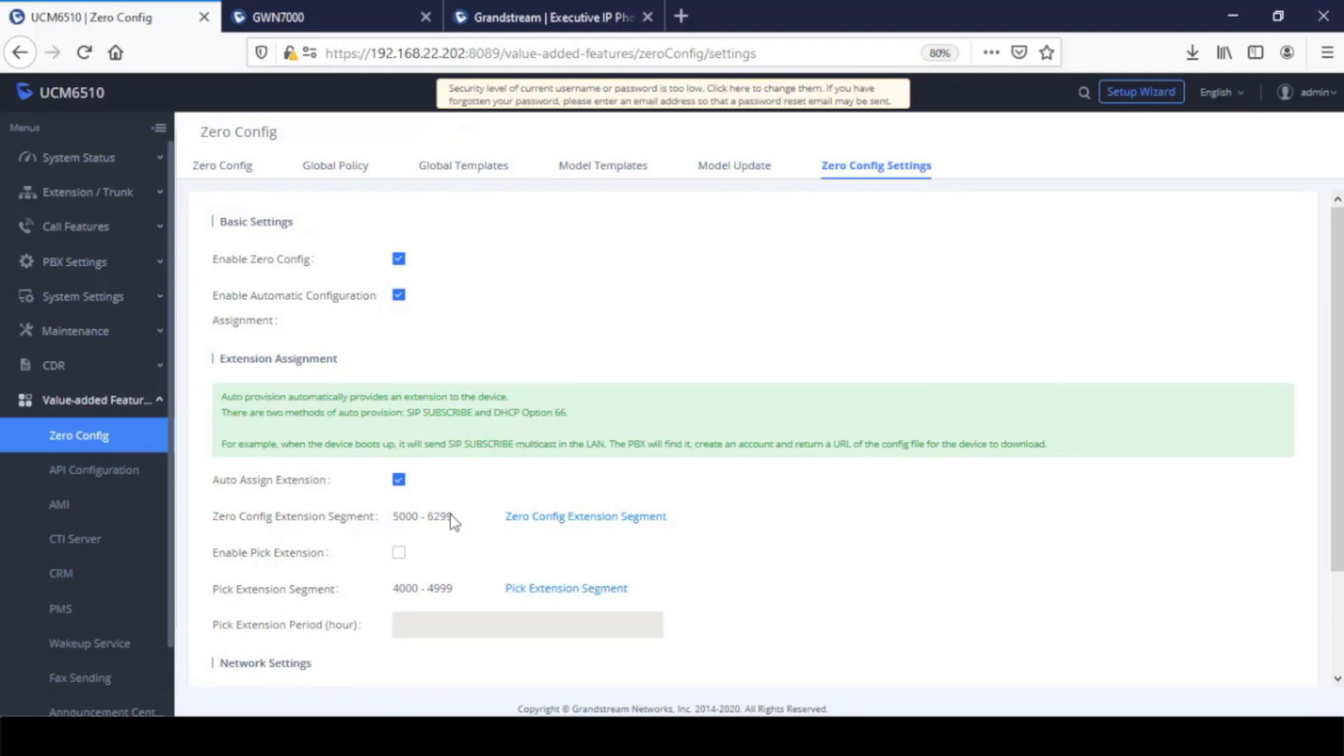
pyautogui.scroll(-3, 508, 521)
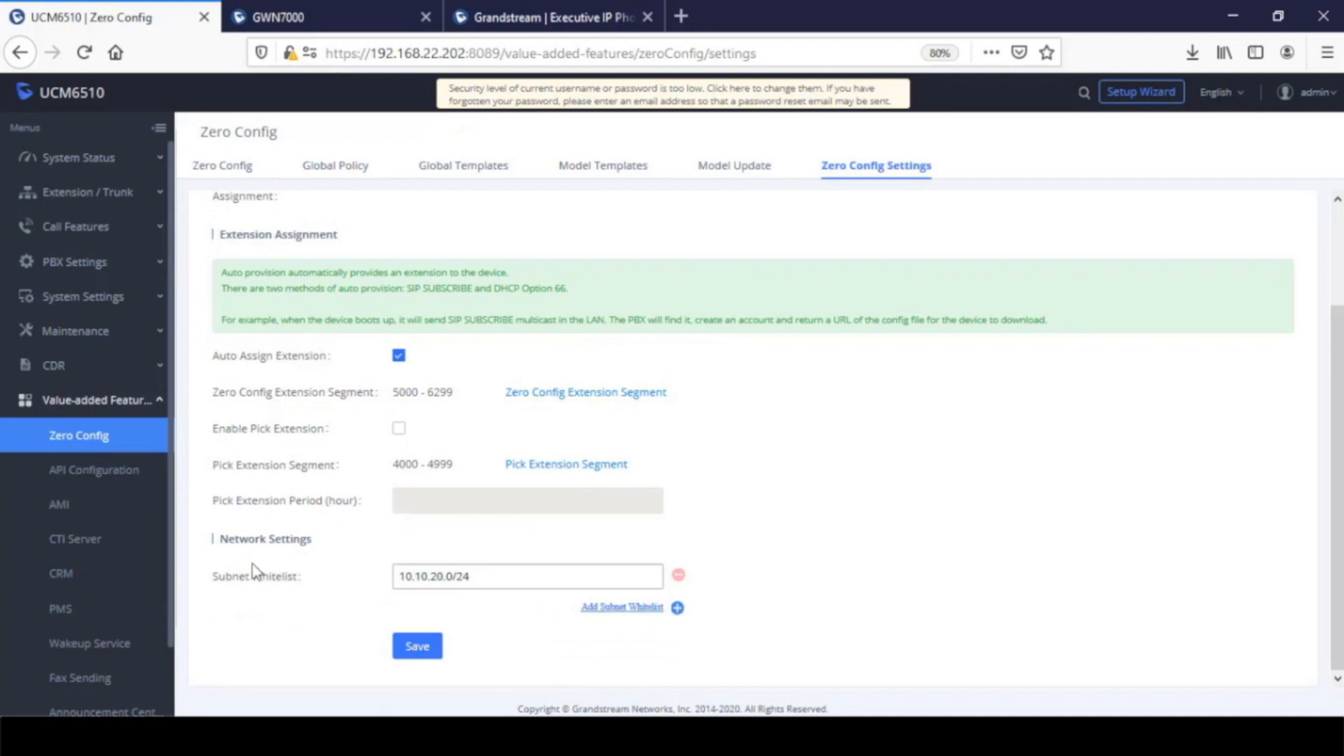
pyautogui.moveTo(264, 590)
# Switch to the PowerPoint slide show and advance to the network diagram of the Wi-Fi, surveillance and voice VLANs
pyautogui.moveTo(652, 735)
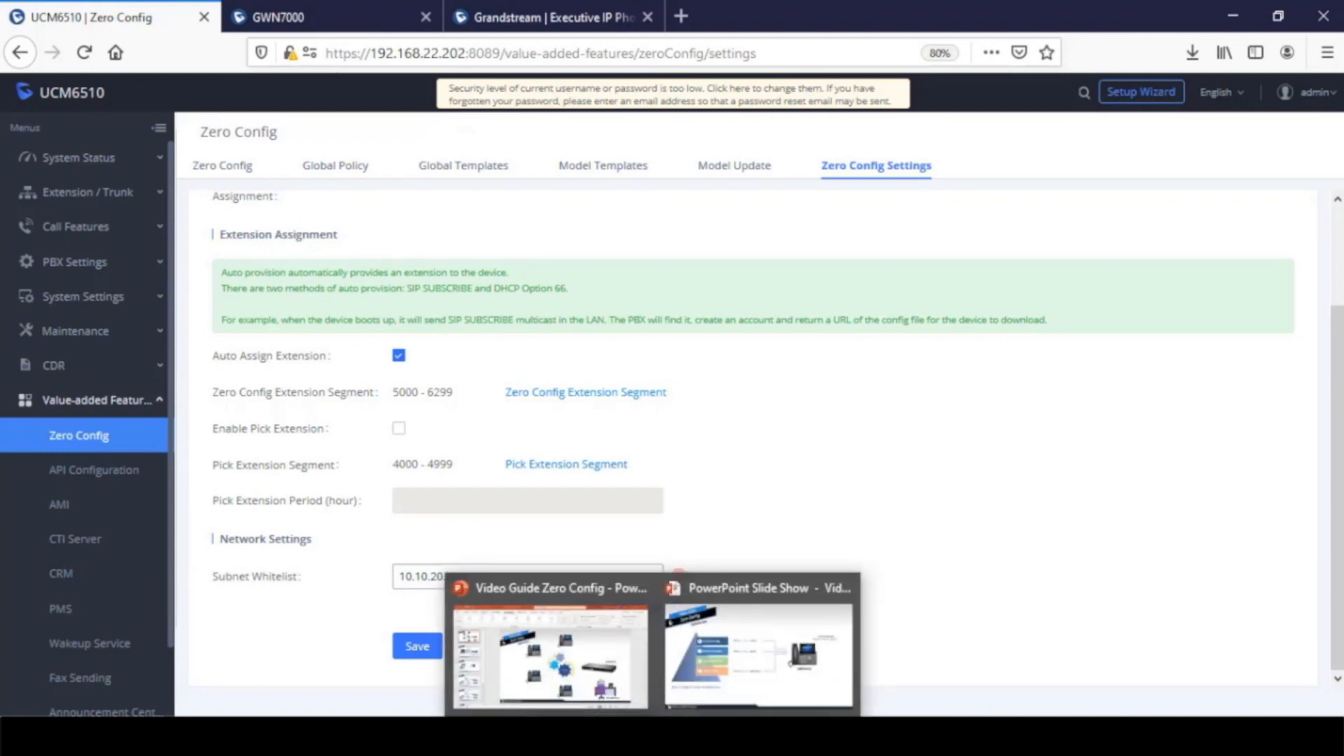
pyautogui.click(773, 656)
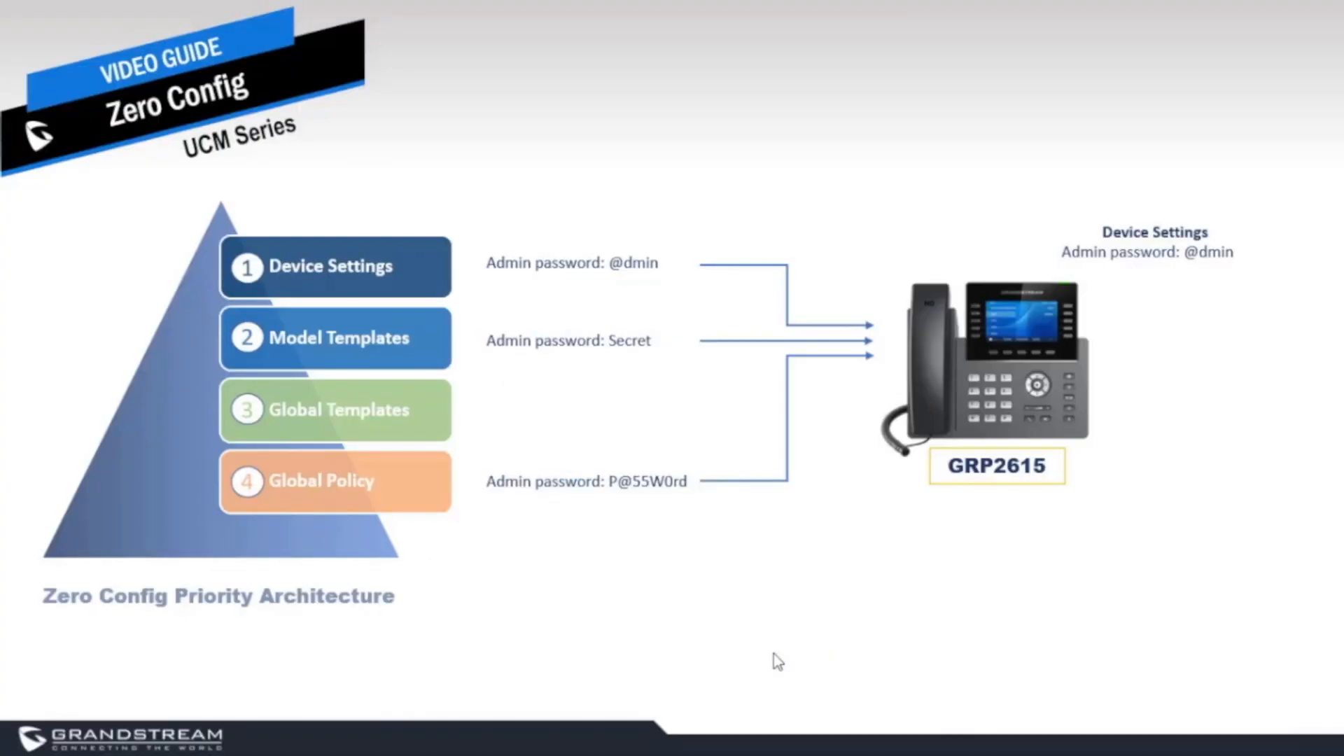
pyautogui.click(1065, 739)
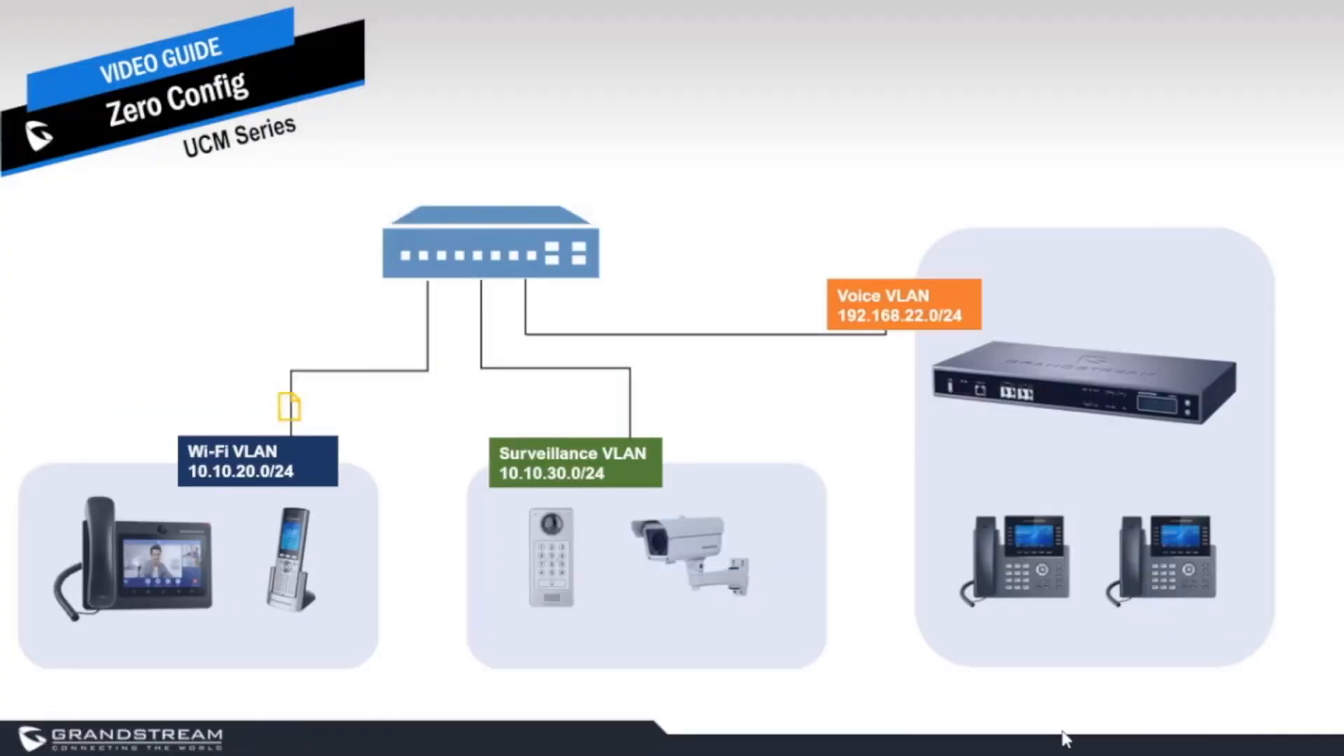
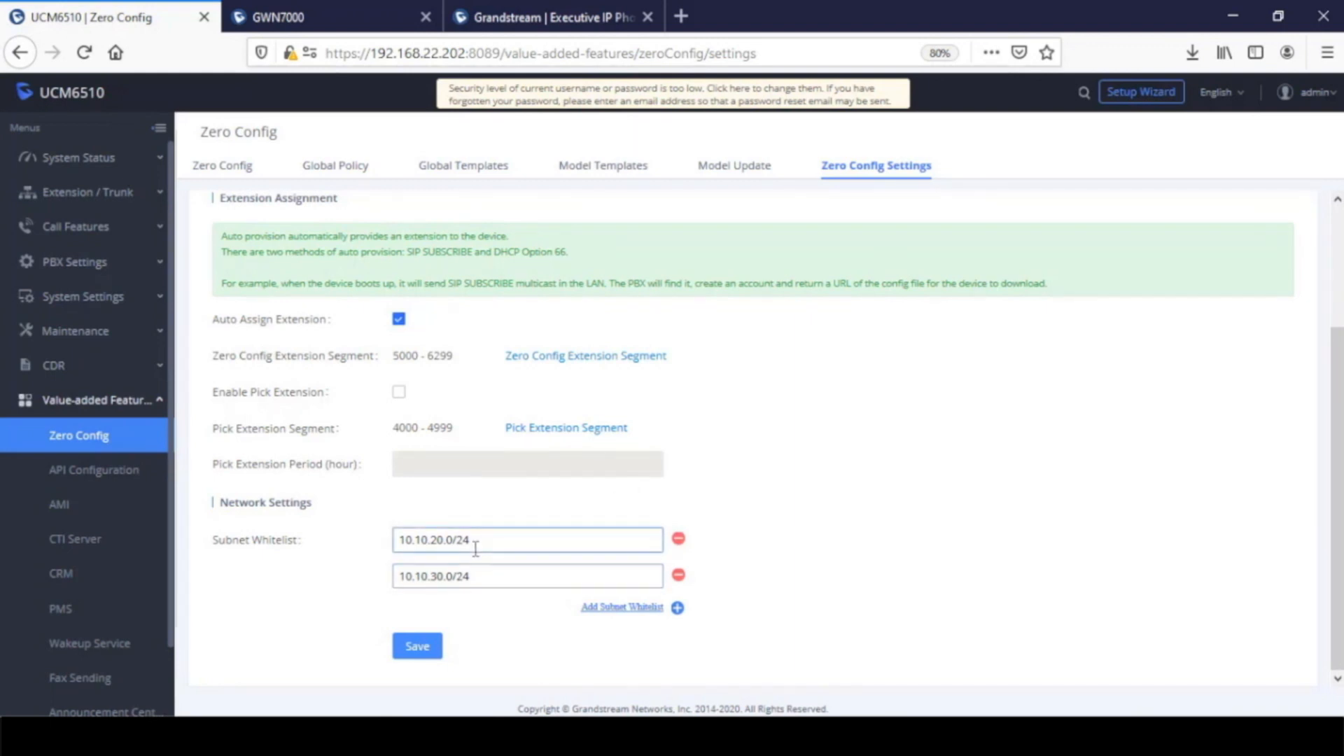
# Open Auto Discover on the Zero Config device list and set the scan method to SIP-Message
pyautogui.click(232, 172)
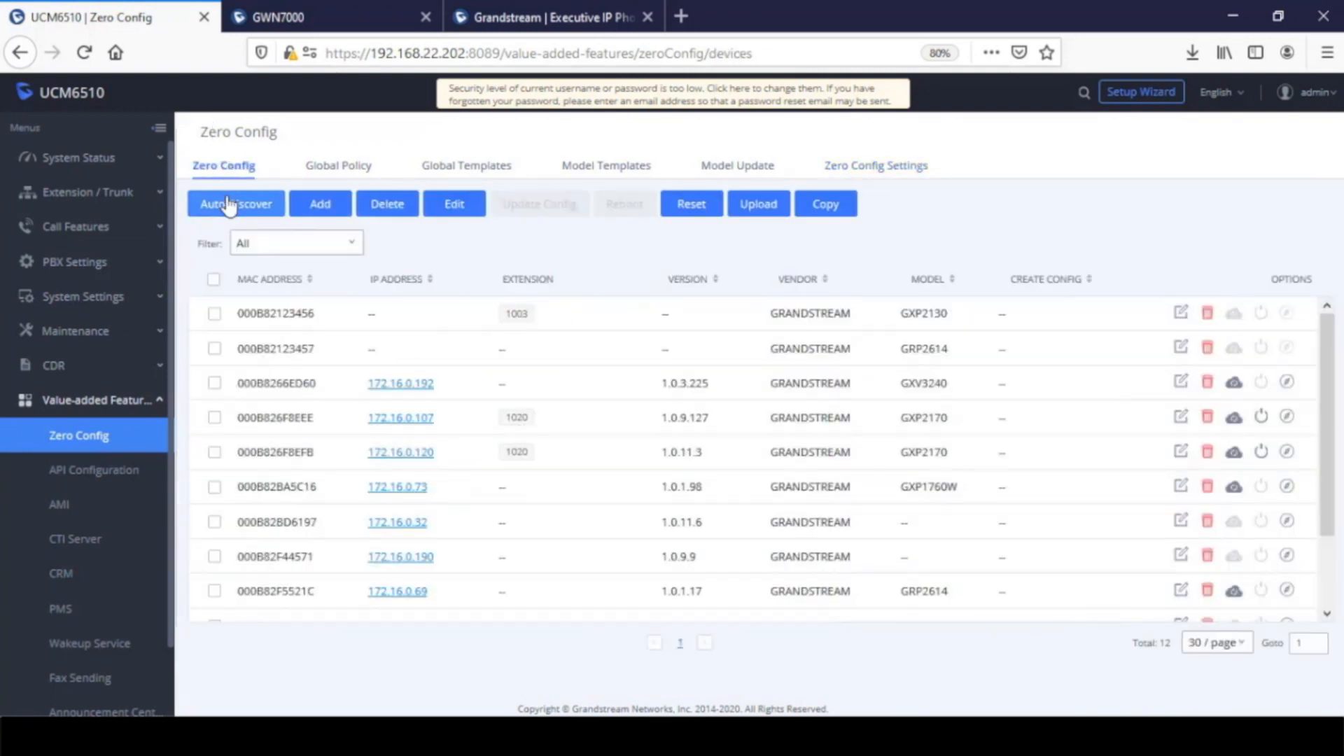
pyautogui.click(229, 205)
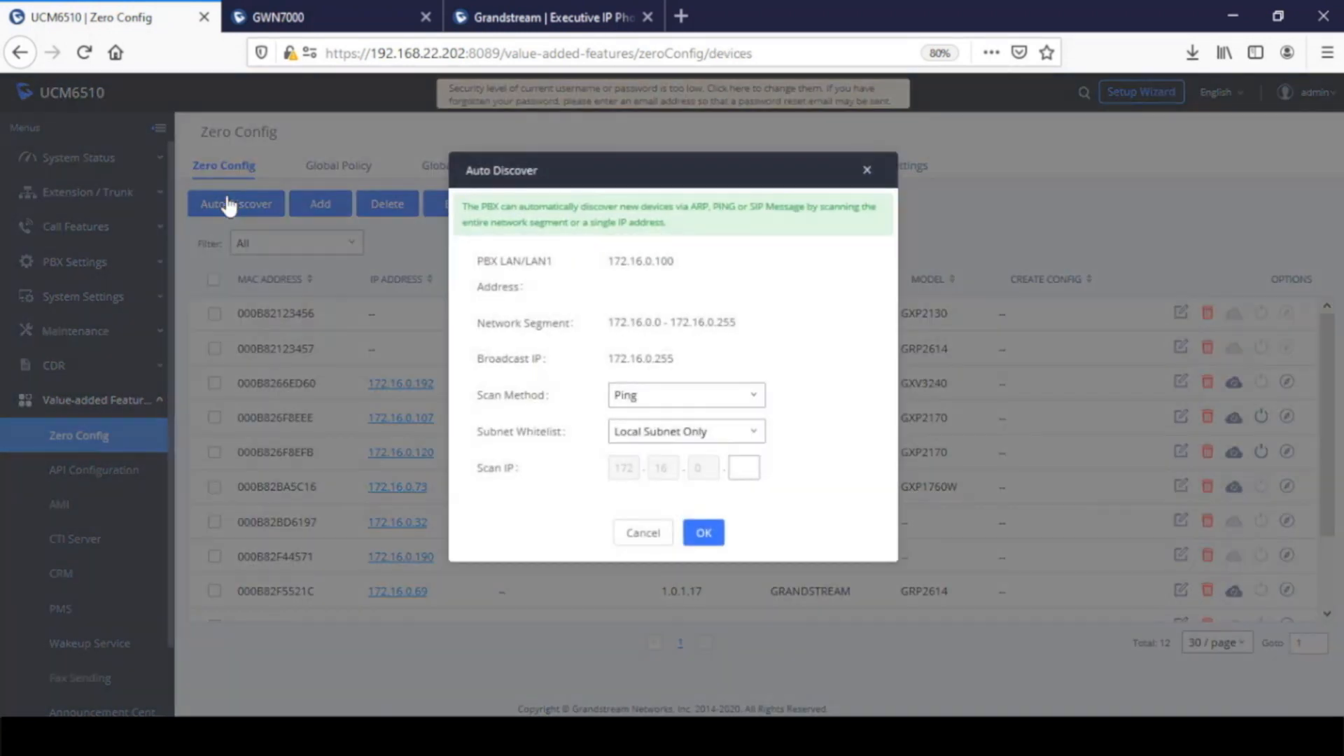
pyautogui.click(687, 431)
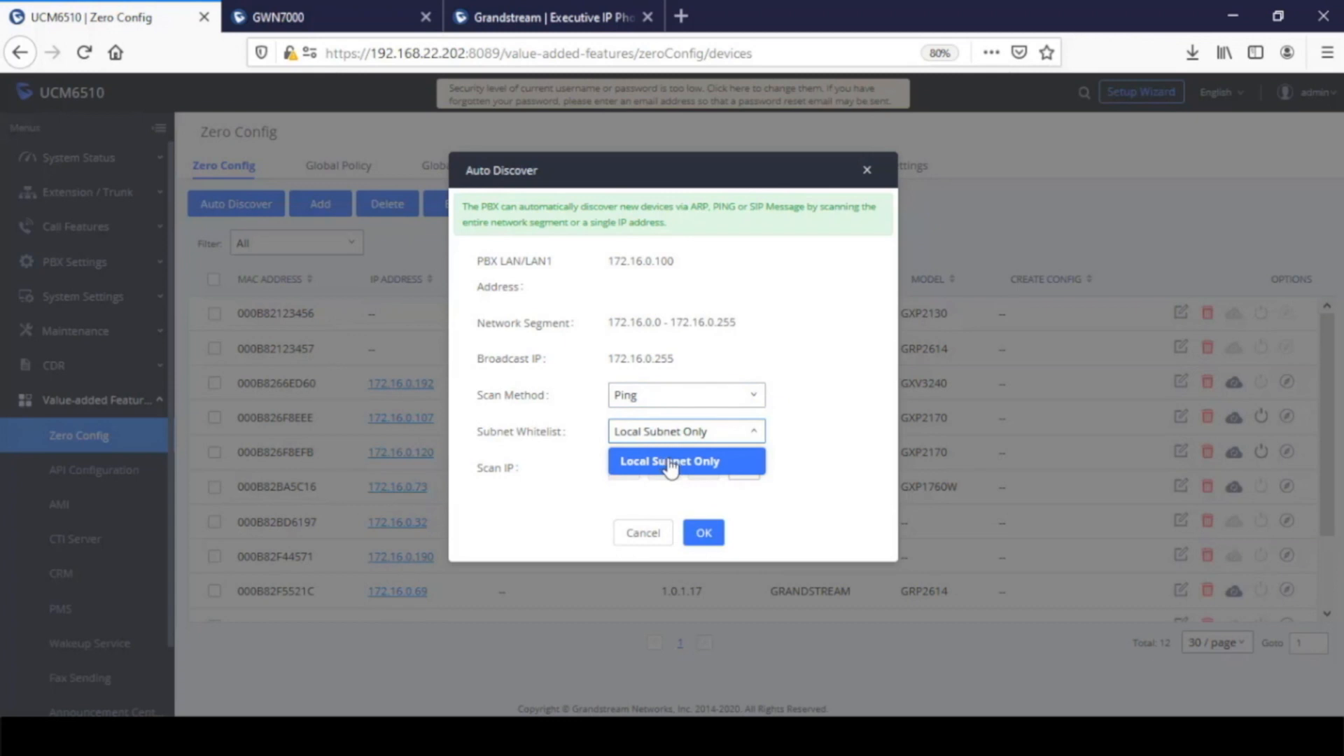
pyautogui.click(678, 397)
pyautogui.click(676, 481)
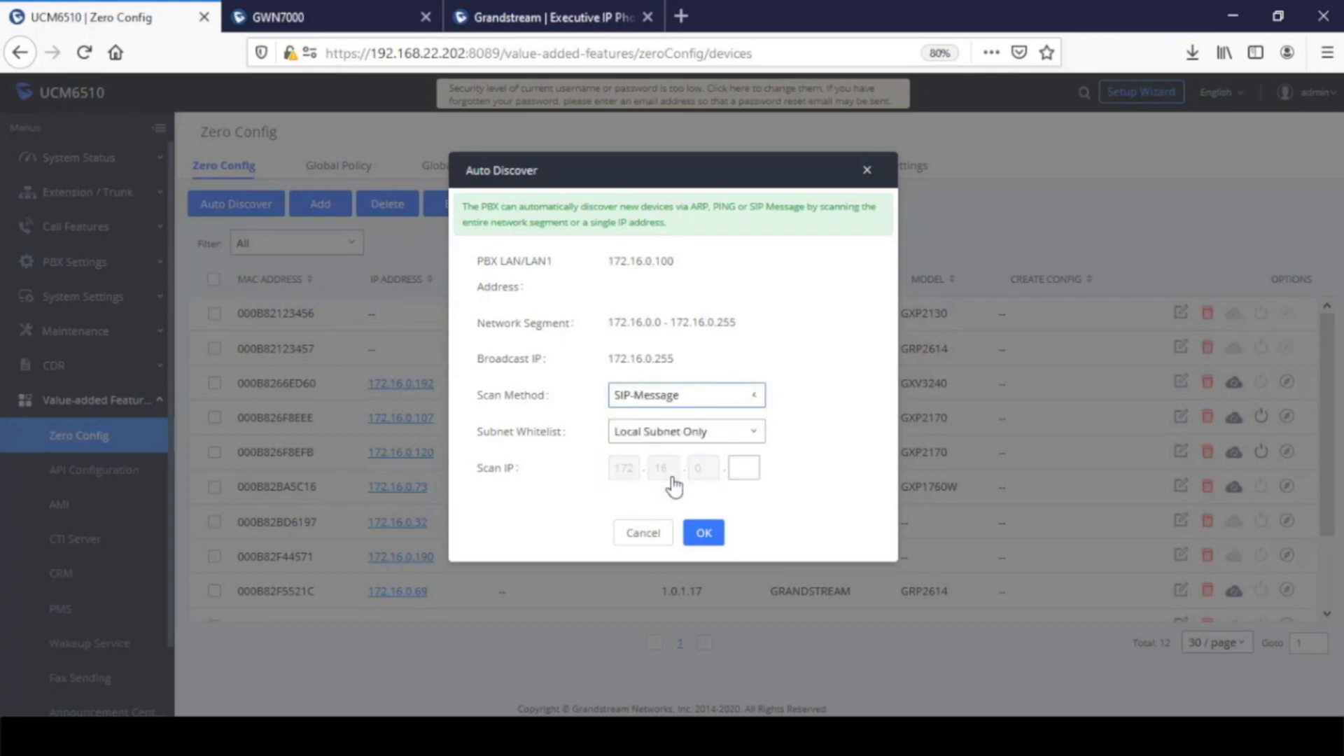
# Select the 10.10.30.0/24 whitelist subnet, enter 10 as the scan IP's last octet, and close Auto Discover without scanning
pyautogui.click(672, 435)
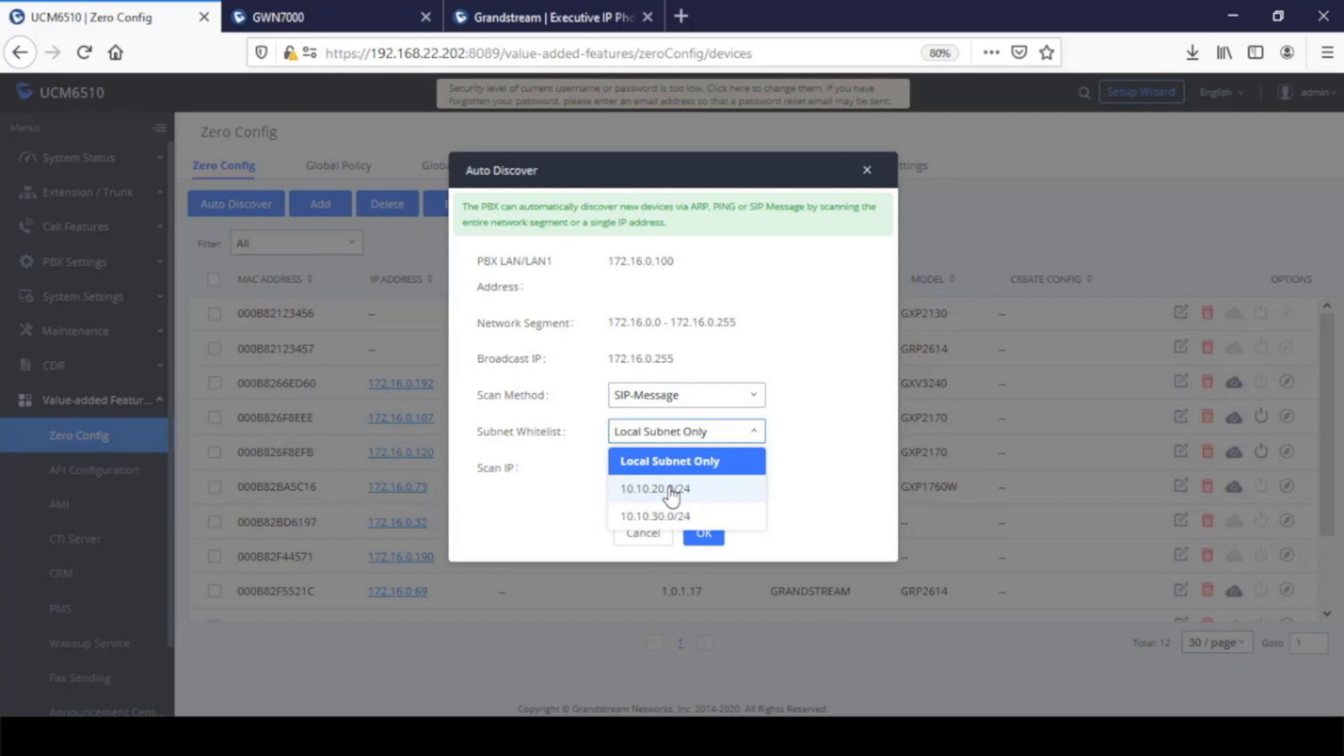
pyautogui.click(698, 518)
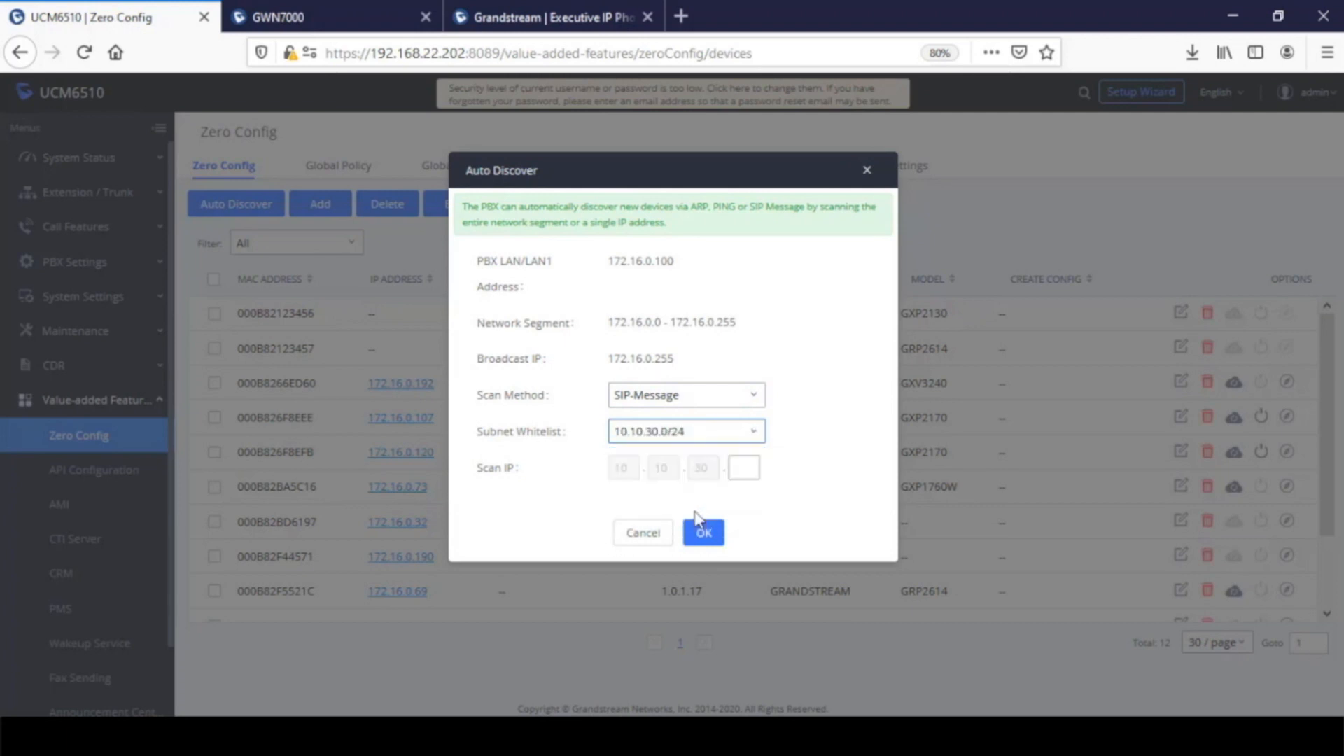
pyautogui.click(744, 468)
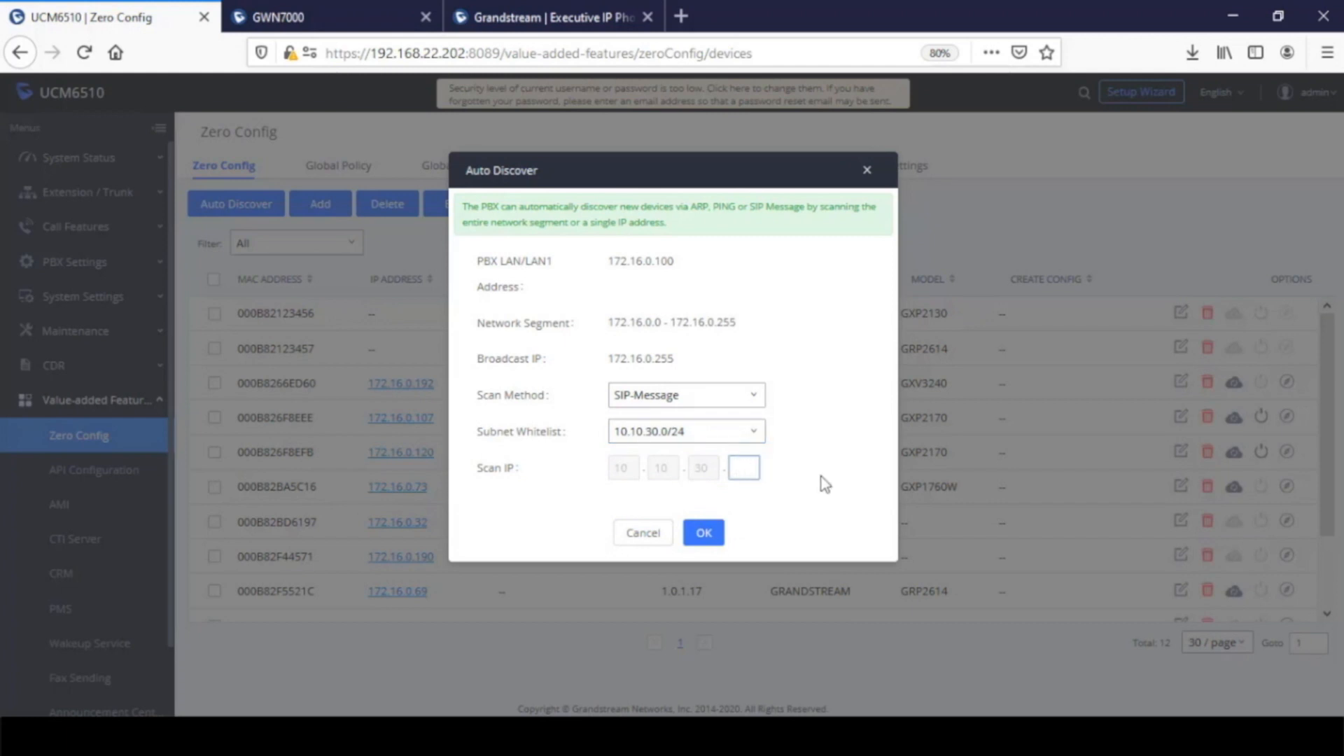
pyautogui.write('10')
pyautogui.click(719, 433)
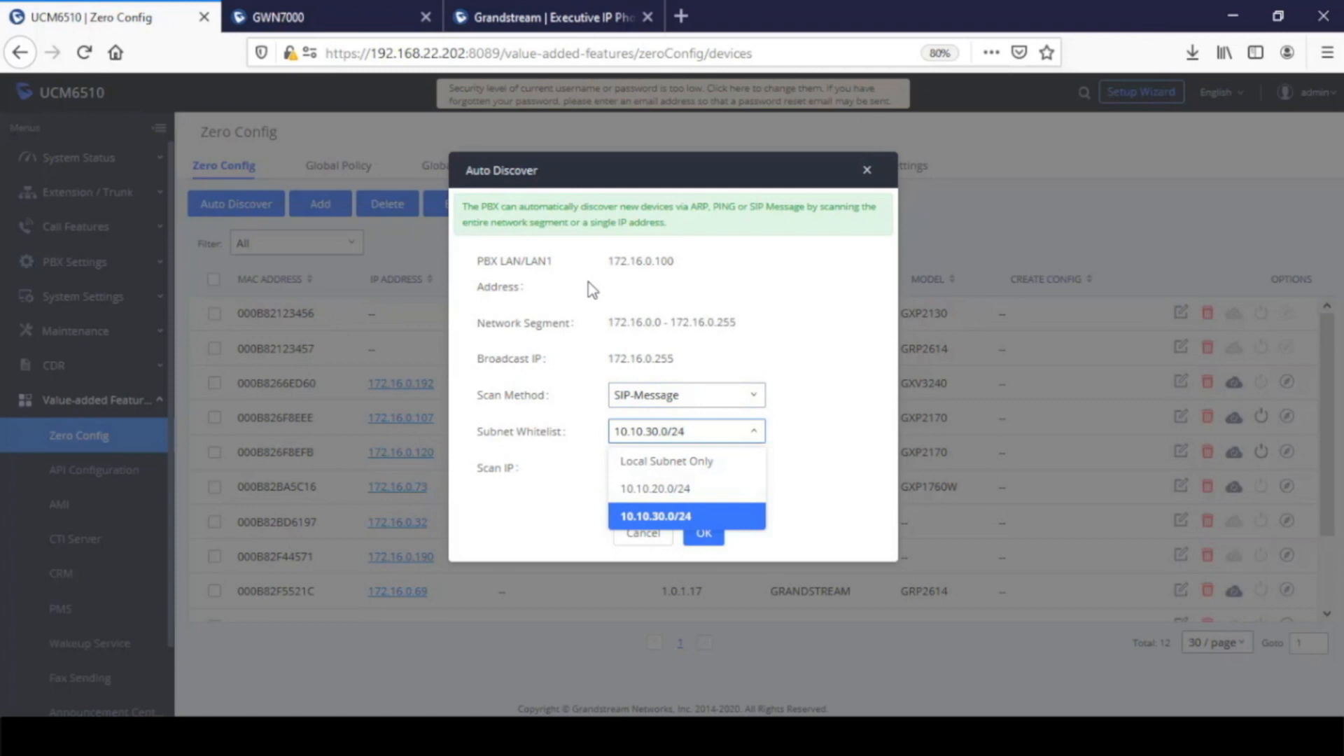
pyautogui.click(868, 171)
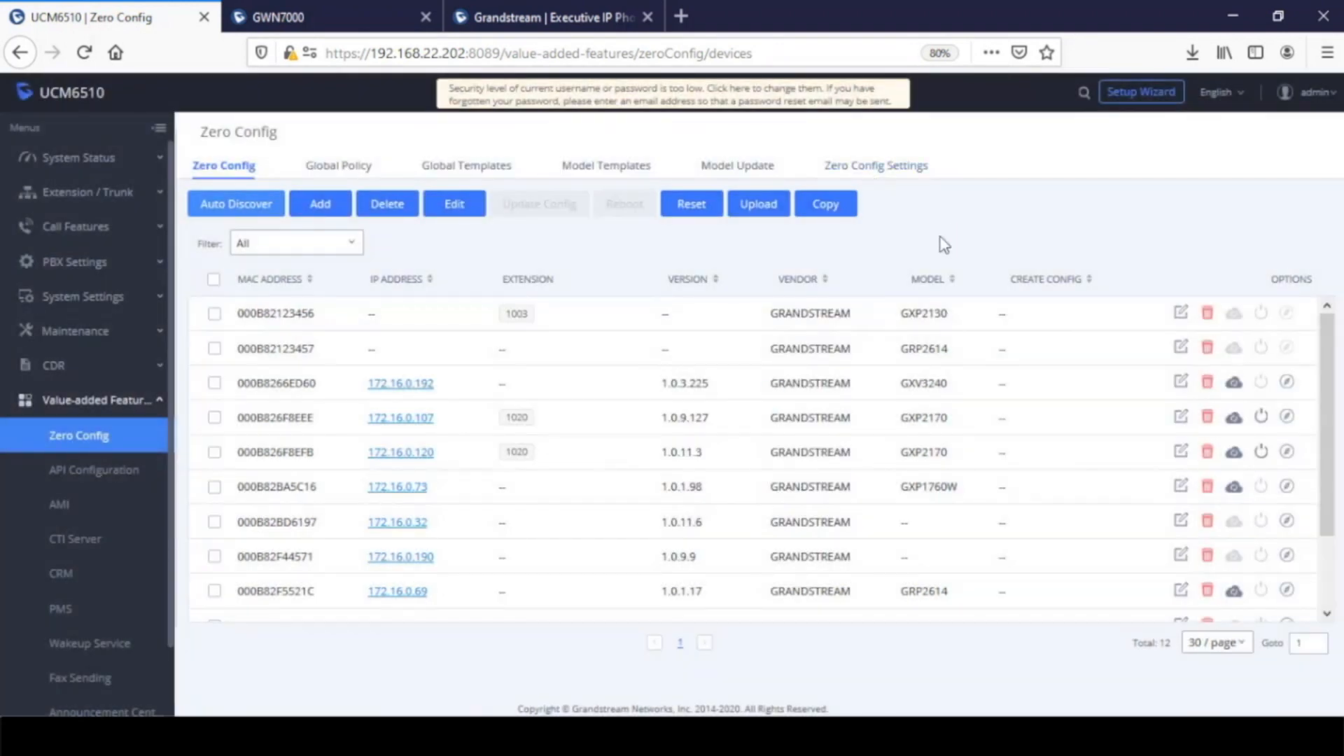
# Log in to the GXP2170 phone's web interface with the administrator username and password, and open the Upgrade and Provisioning page
pyautogui.click(556, 20)
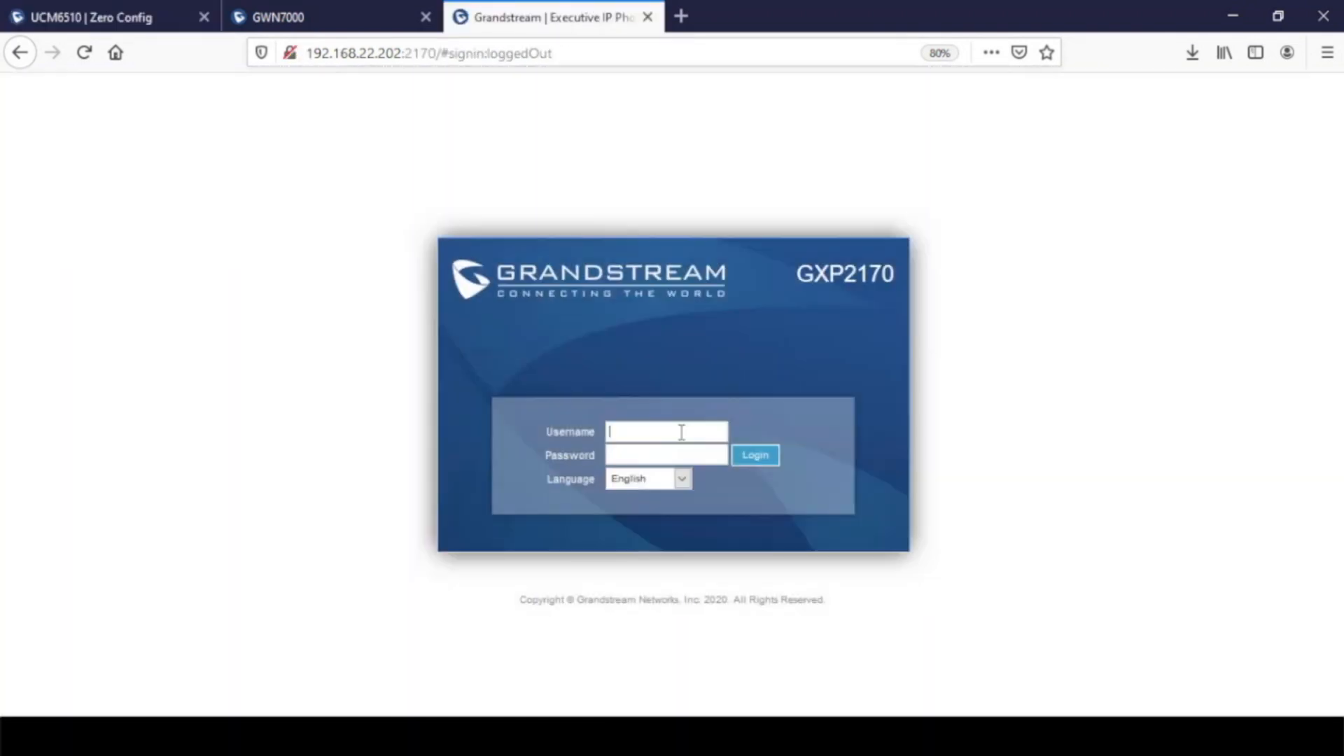
pyautogui.click(680, 432)
pyautogui.write('admin')
pyautogui.press('Tab')
pyautogui.write('admin')
pyautogui.press('Return')
pyautogui.moveTo(943, 139)
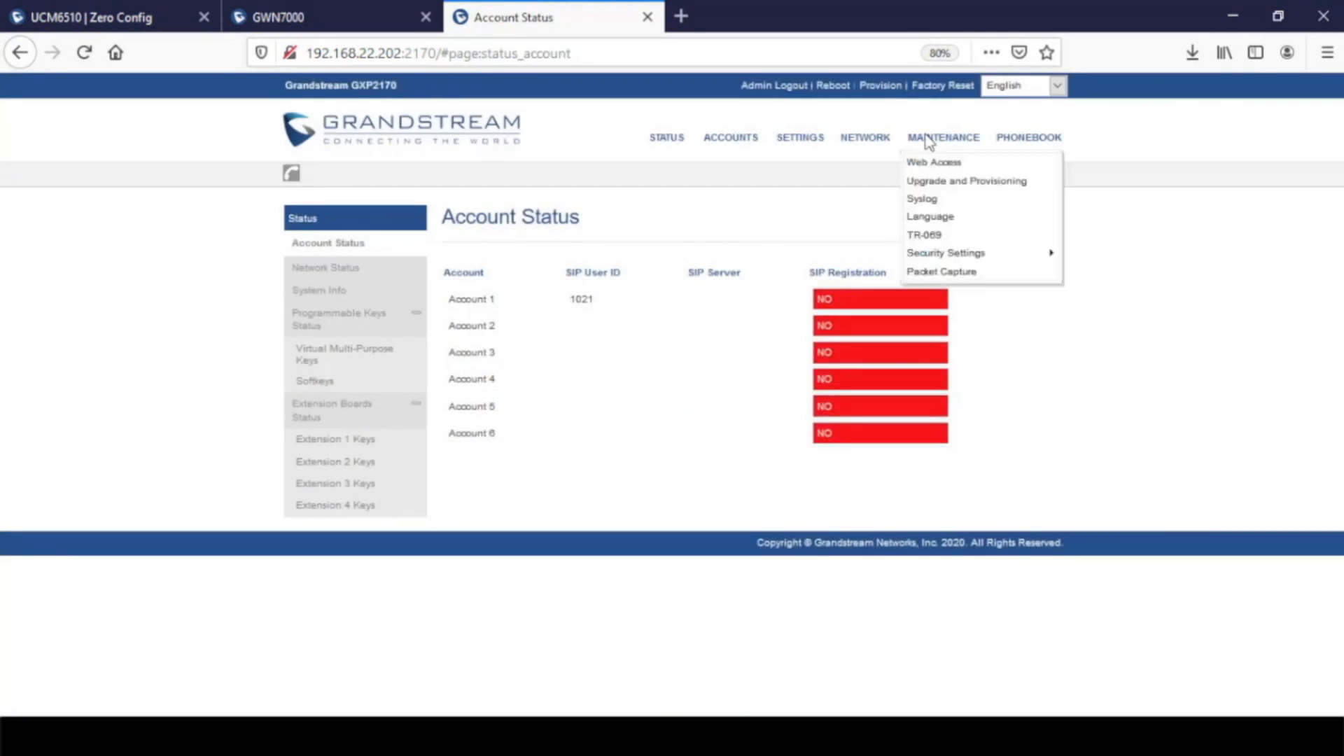
pyautogui.click(954, 179)
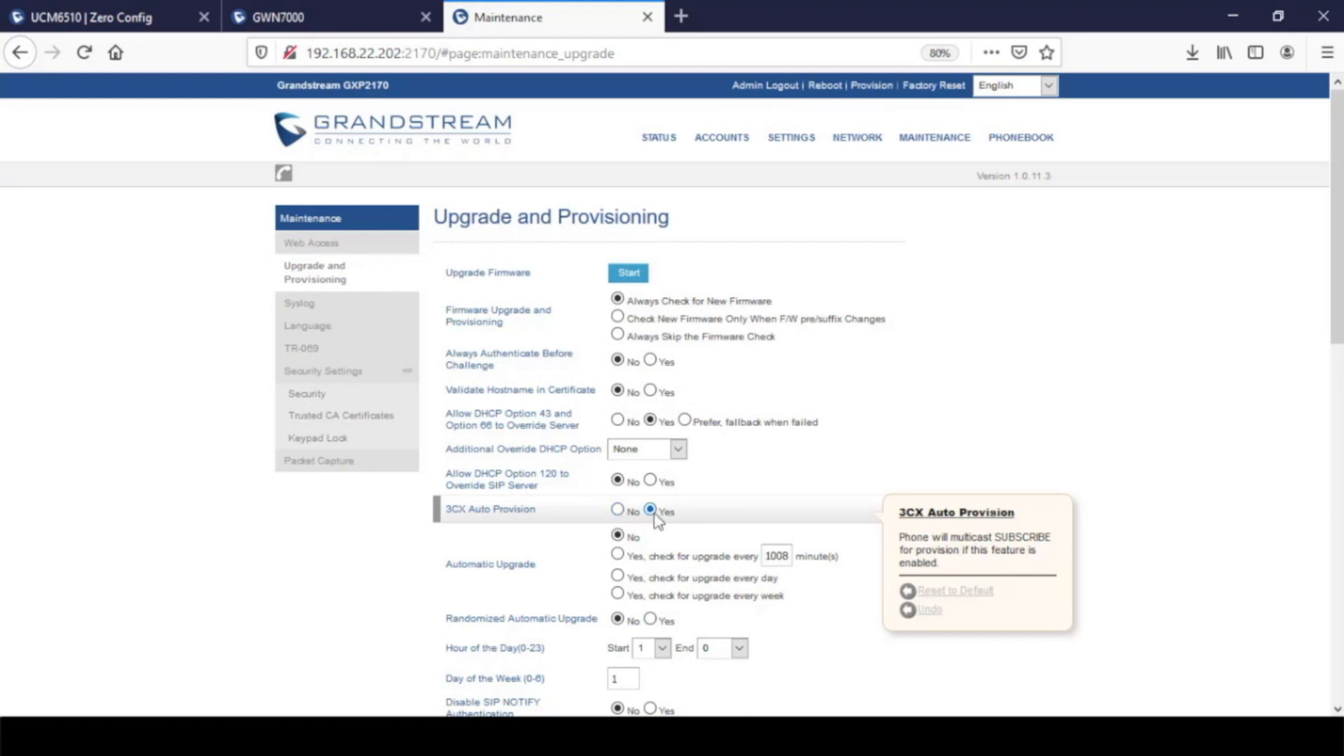
# Switch 3CX Auto Provision to No and back to Yes, highlighting the setting's label
pyautogui.click(618, 510)
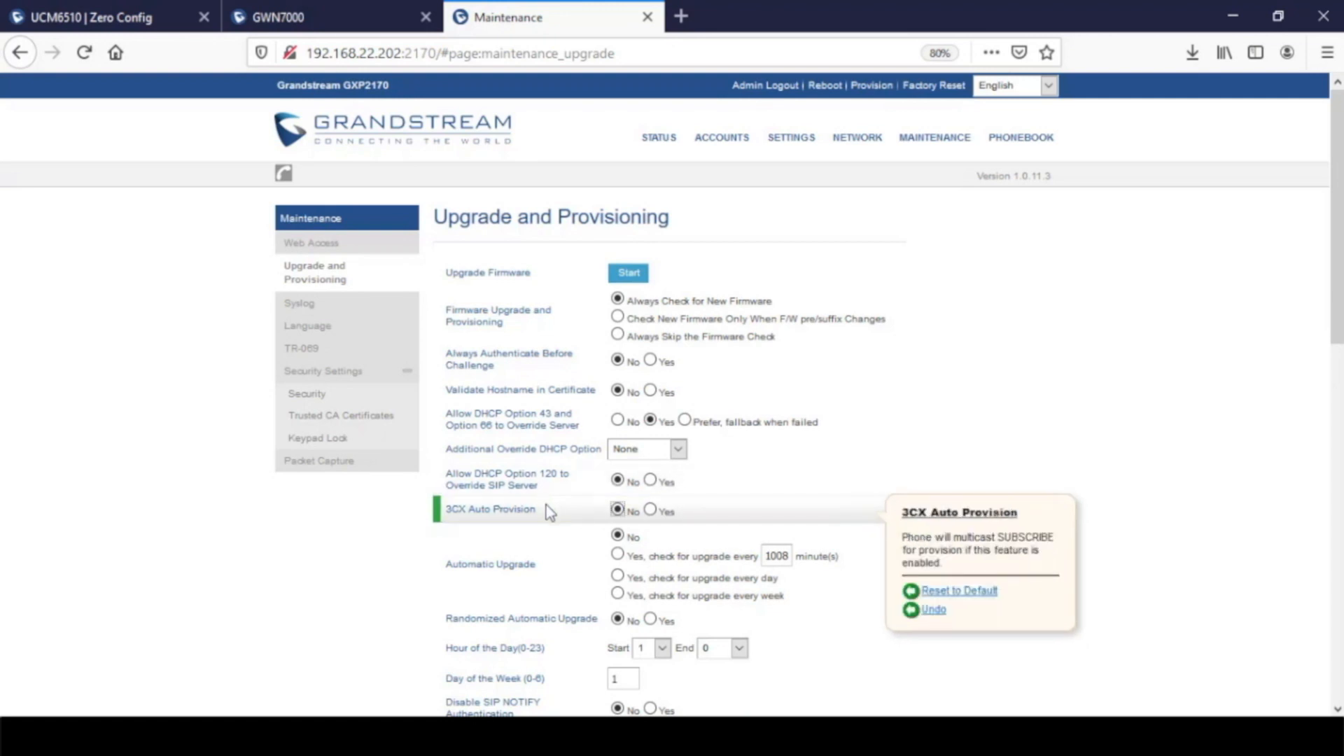
pyautogui.moveTo(540, 509); pyautogui.dragTo(447, 508)
pyautogui.click(649, 509)
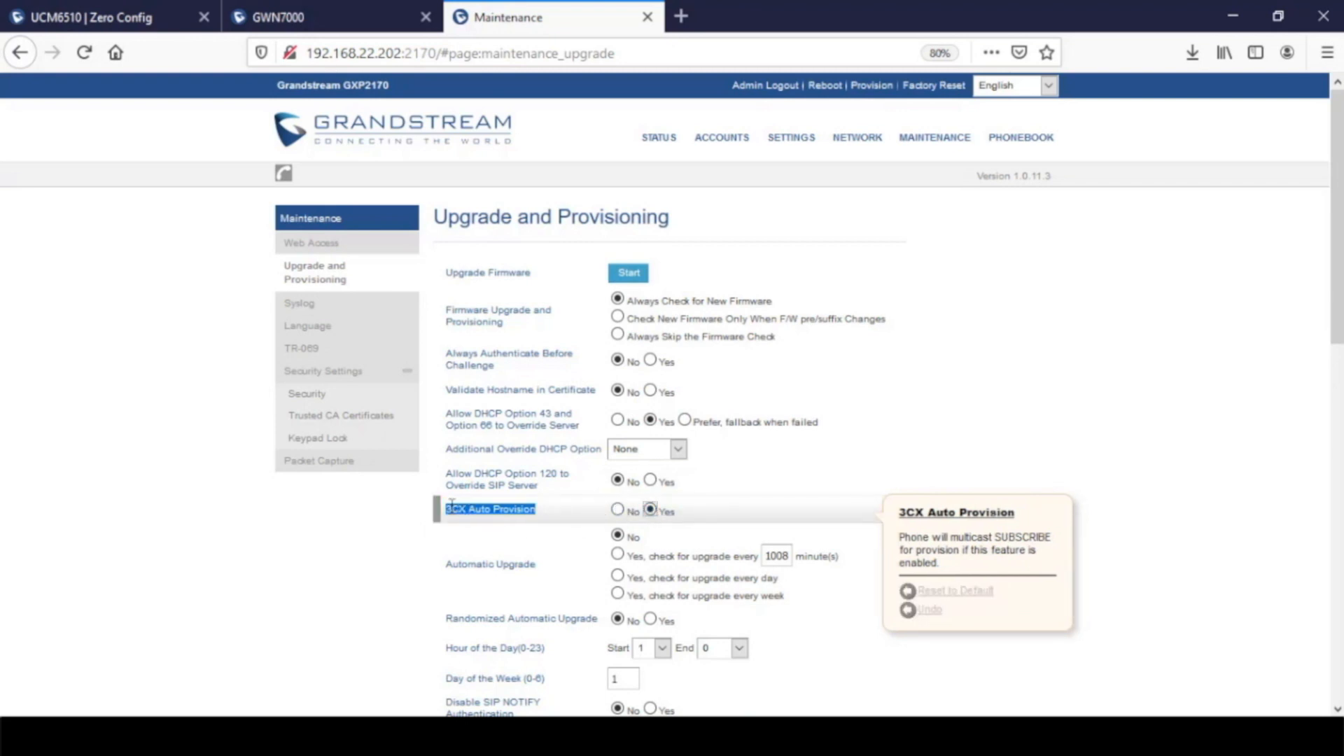
pyautogui.moveTo(466, 503); pyautogui.dragTo(448, 515)
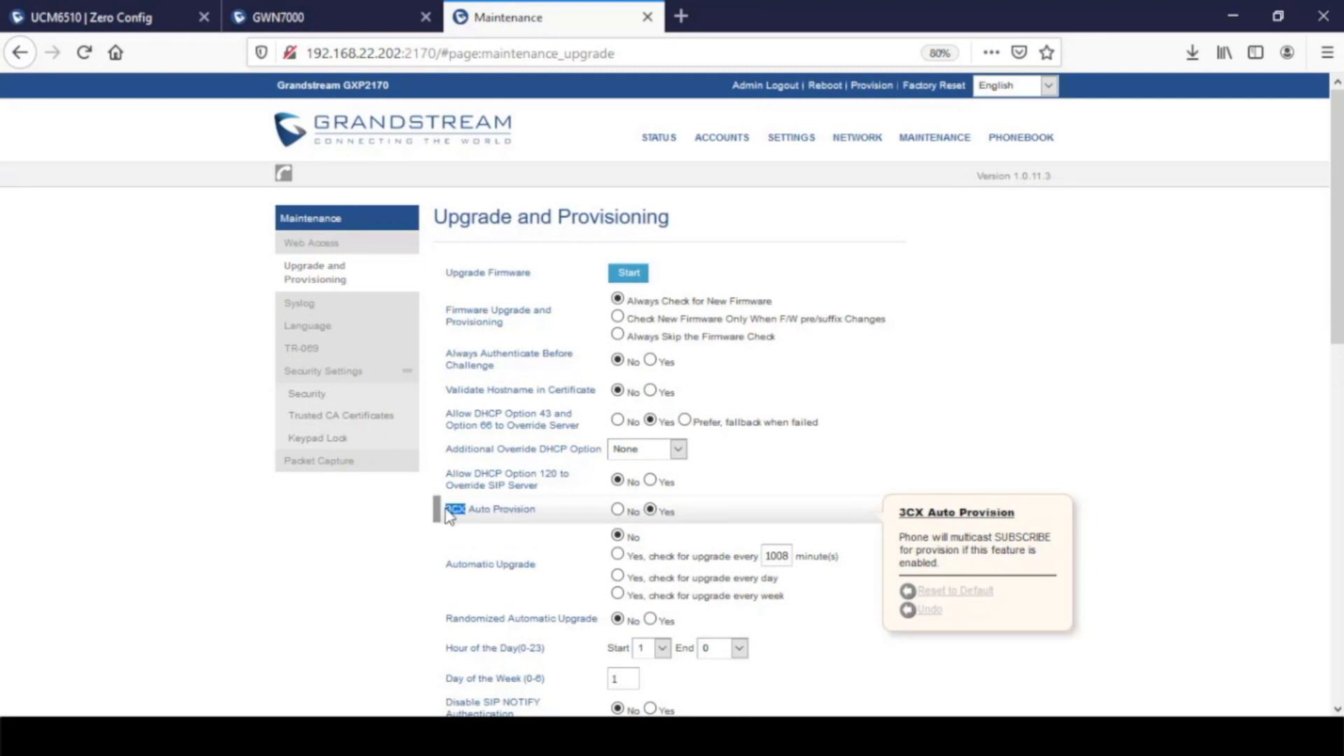
pyautogui.click(502, 506)
pyautogui.moveTo(539, 509); pyautogui.dragTo(465, 505)
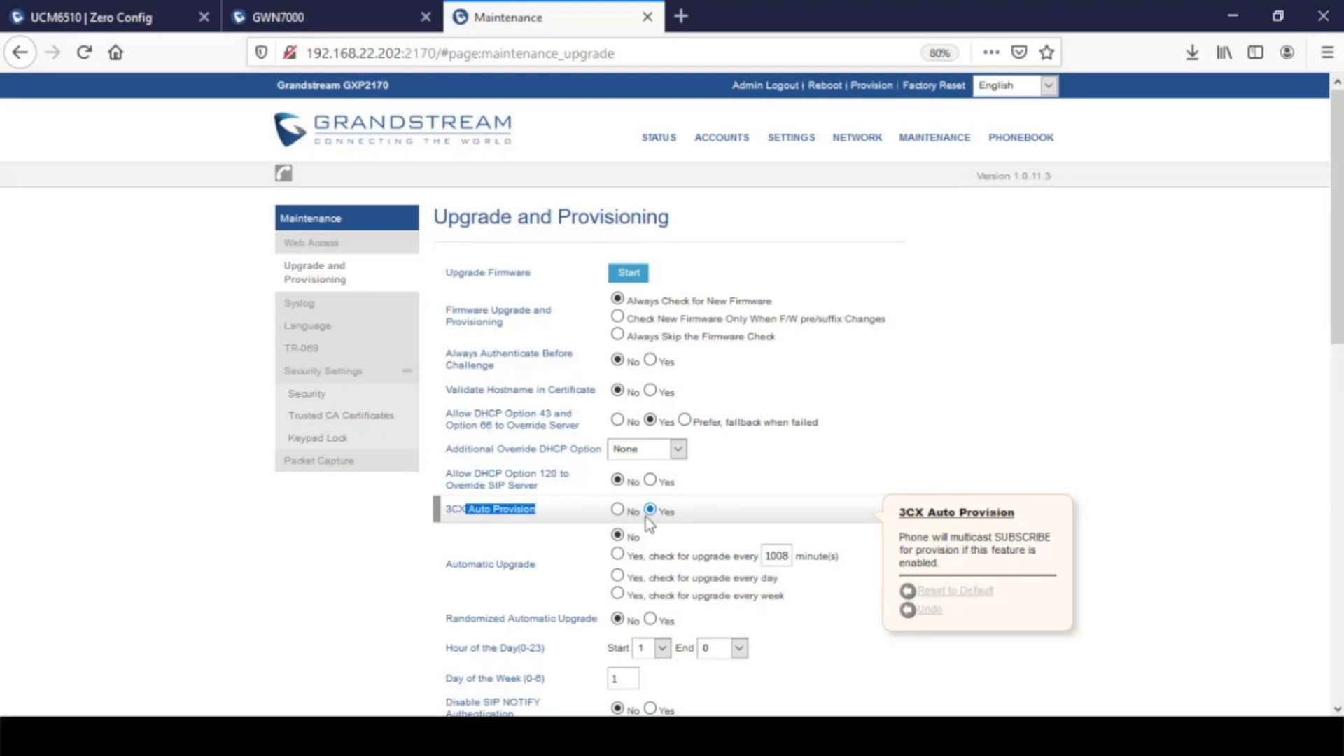
# Set User Protection to On in the phone's Config provisioning settings
pyautogui.scroll(-10, 645, 517)
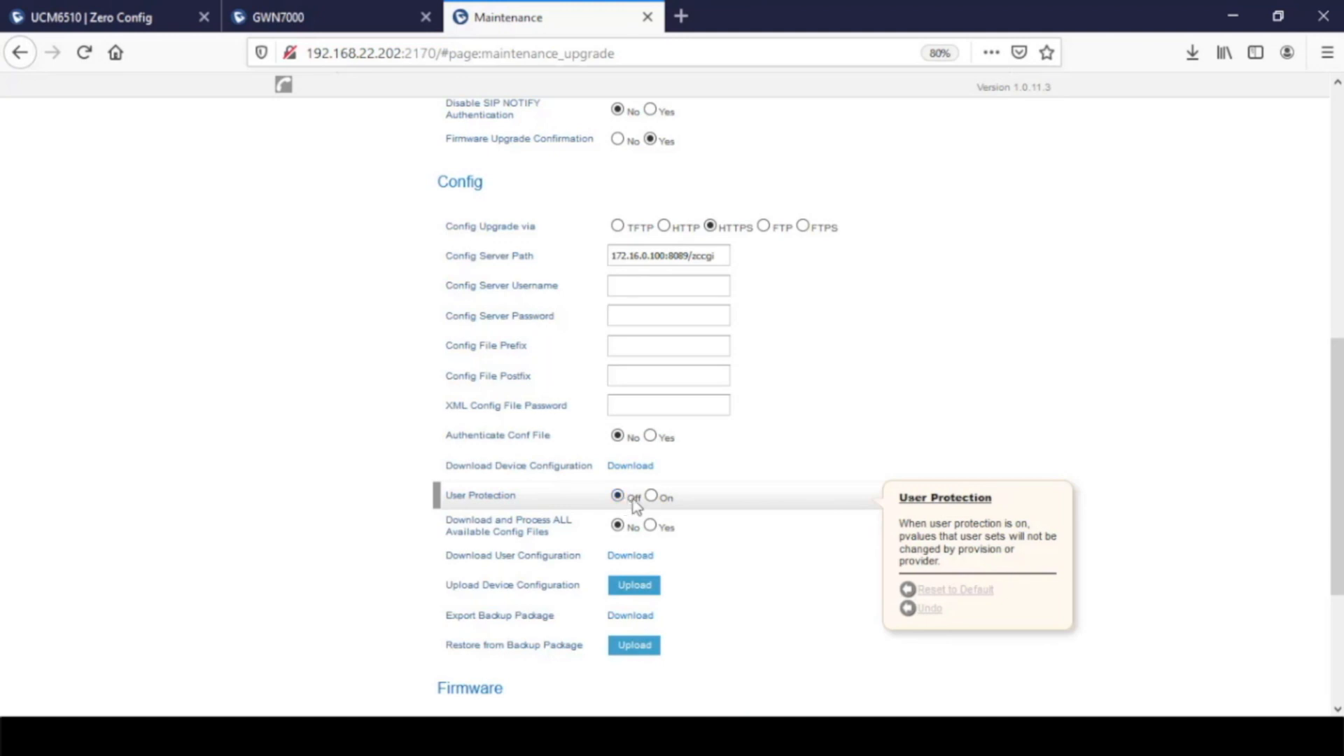
pyautogui.click(651, 496)
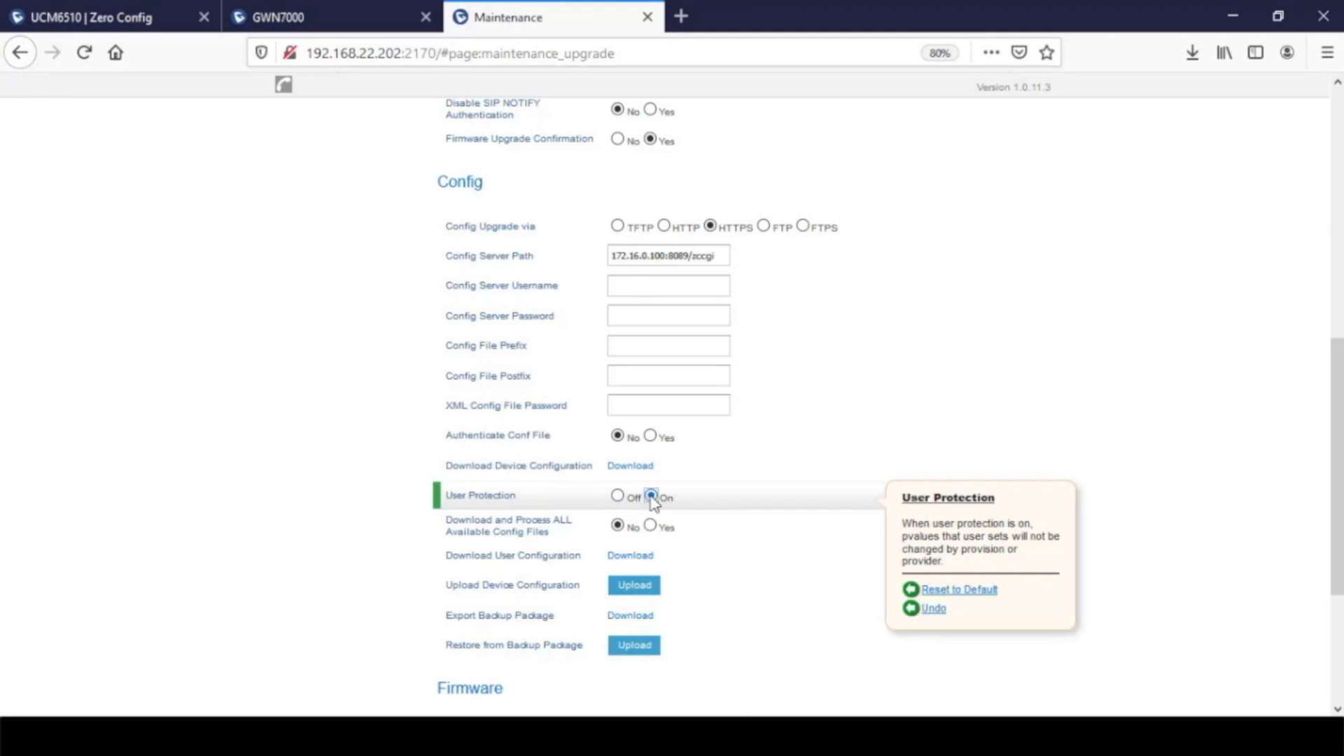